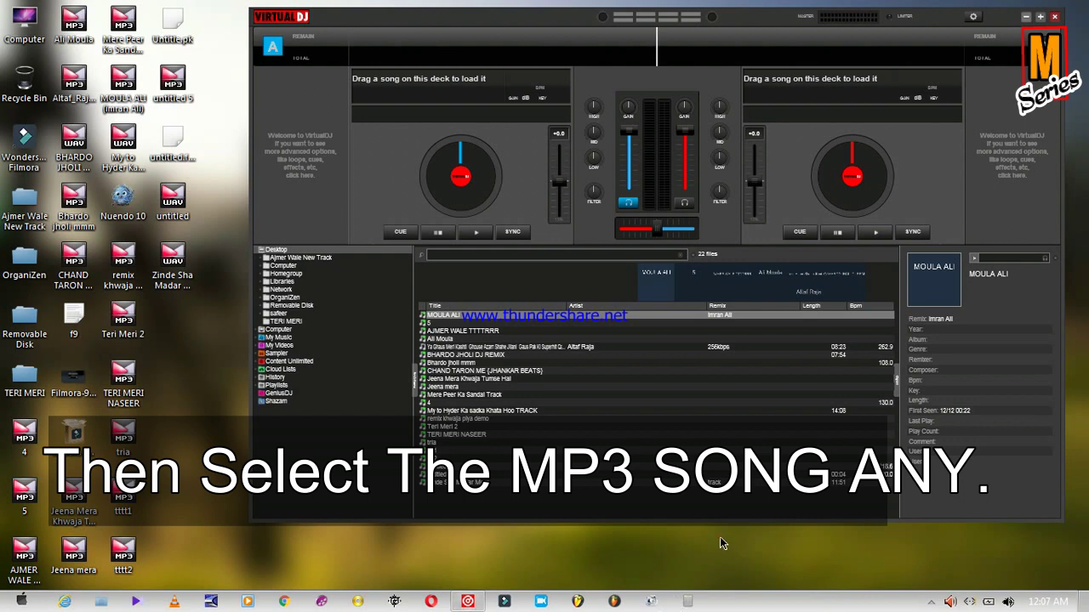
# Load the MP3 05 TUMHEIN DIL SE KAI from the karaoke folder onto VirtualDJ's deck A to read its BPM, and minimize the folder
pyautogui.click(100, 601)
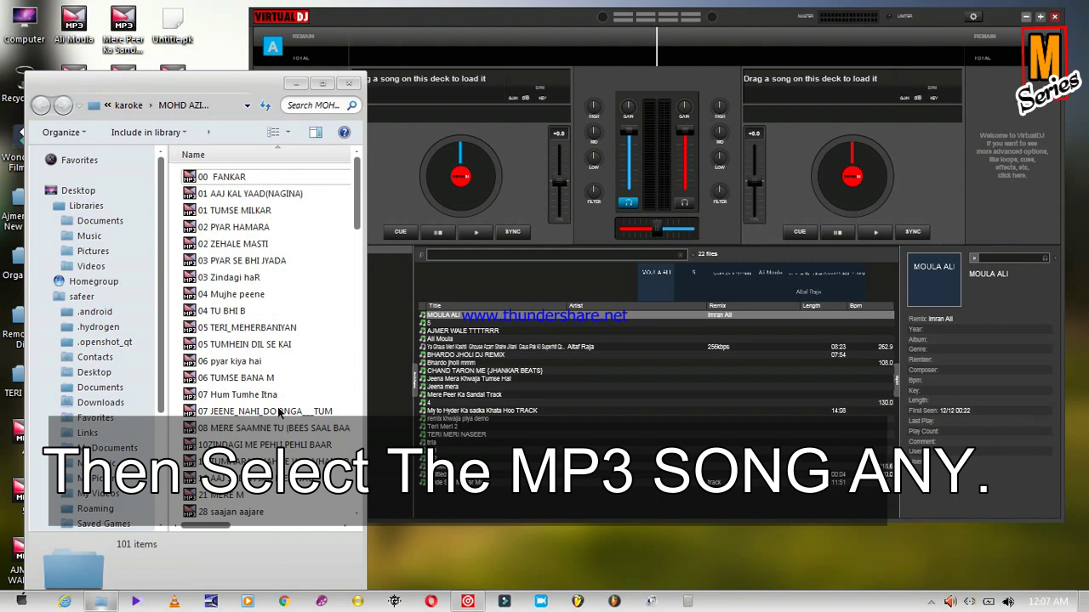
pyautogui.click(238, 311)
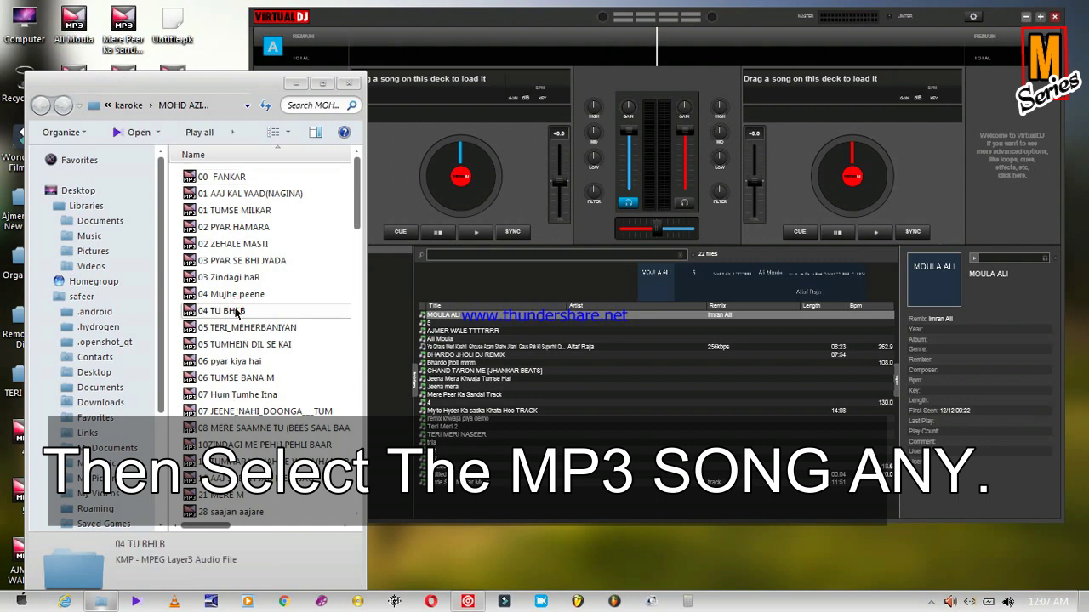
pyautogui.moveTo(234, 345); pyautogui.dragTo(460, 97)
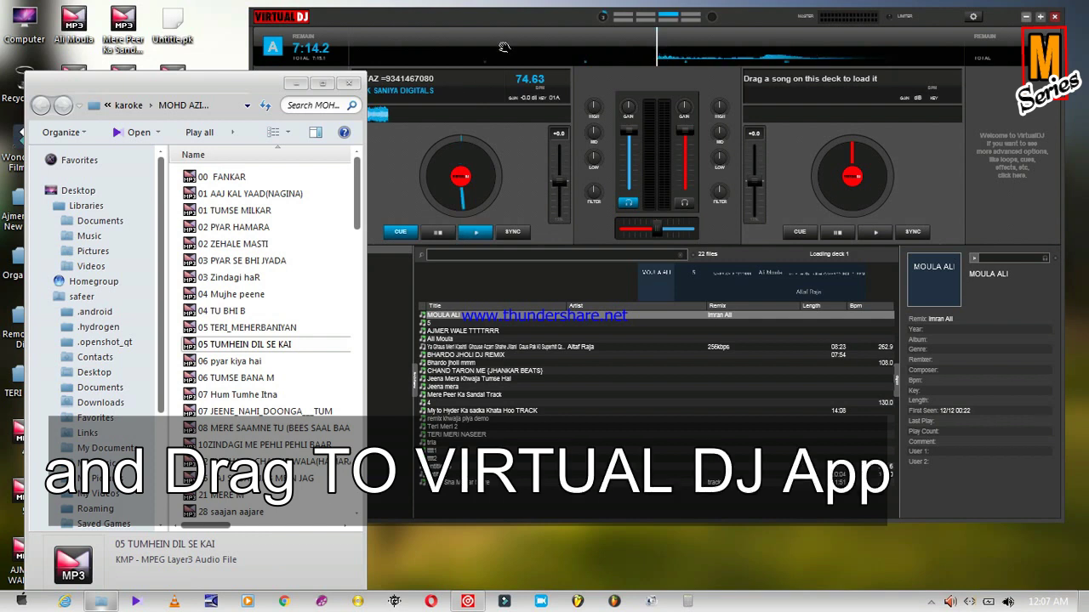
pyautogui.click(496, 20)
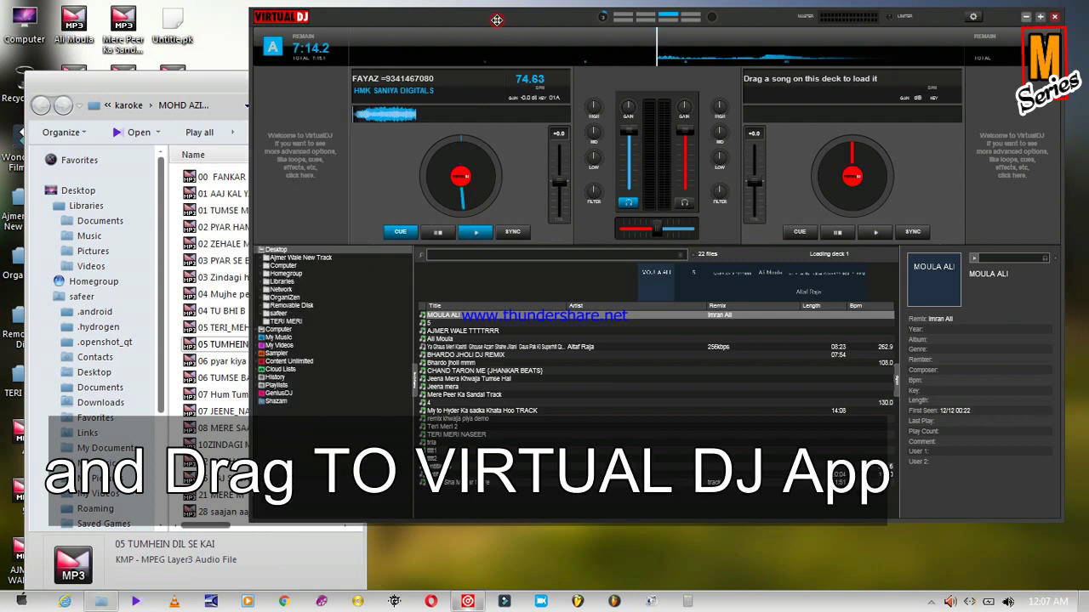
pyautogui.click(200, 91)
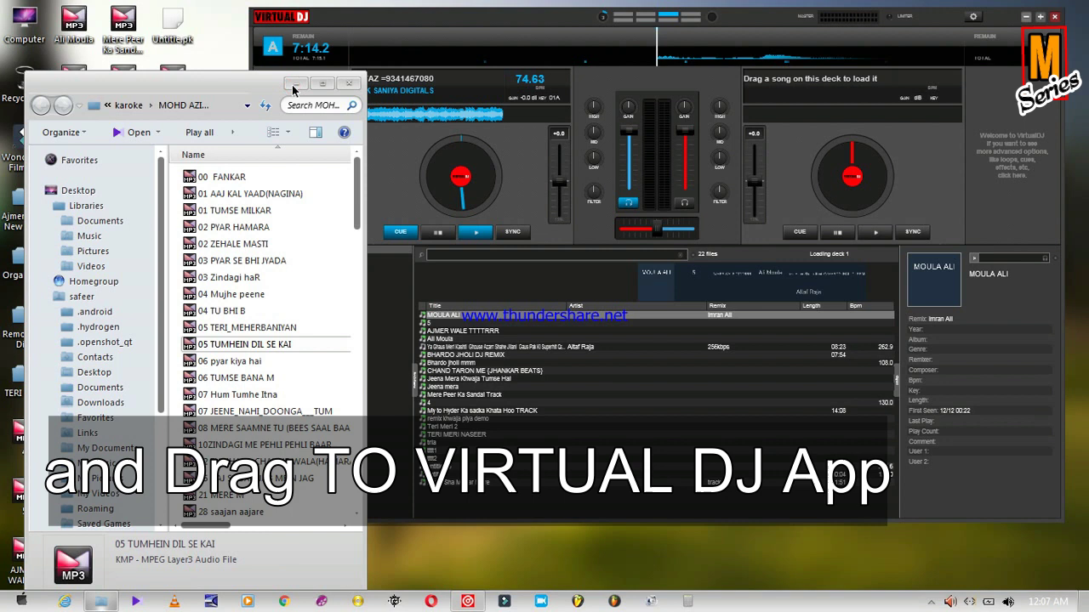
pyautogui.click(294, 85)
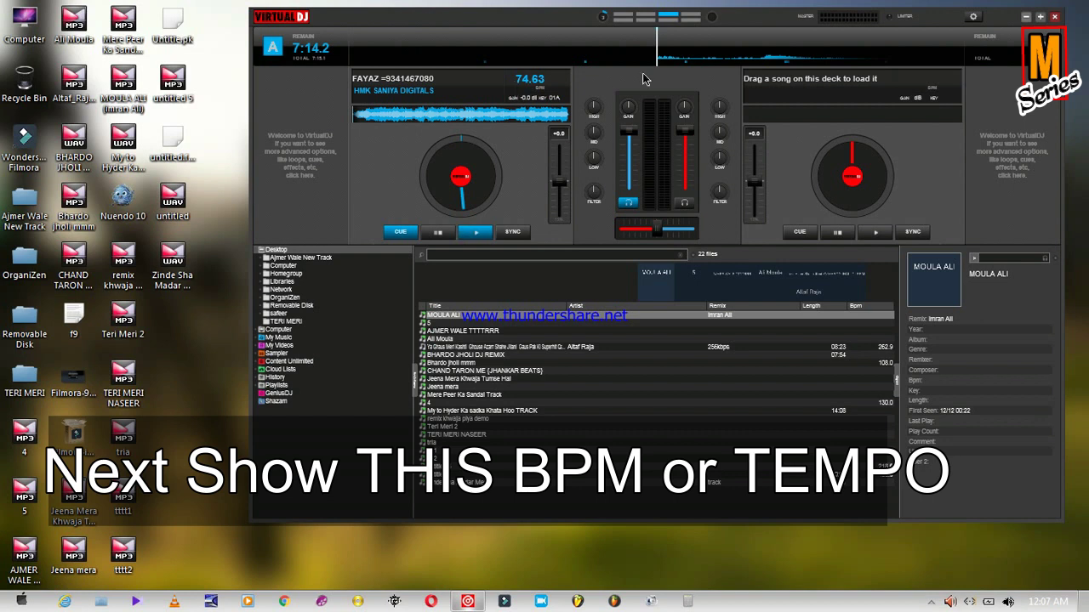
# Close VirtualDJ, open FL Studio and hide the Channel rack so the empty Playlist is in view
pyautogui.click(1056, 21)
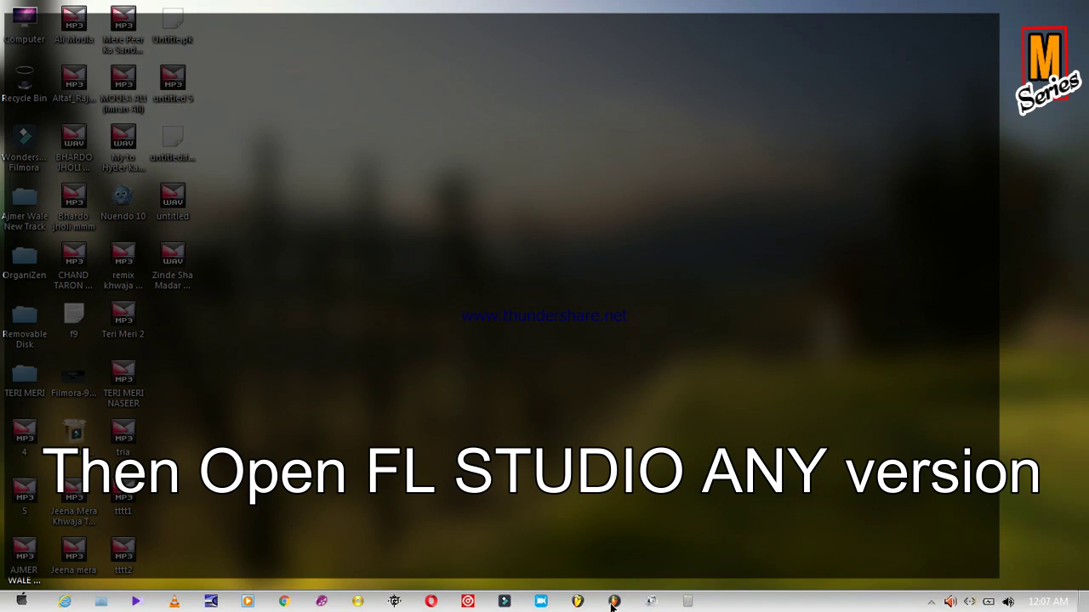
pyautogui.click(611, 604)
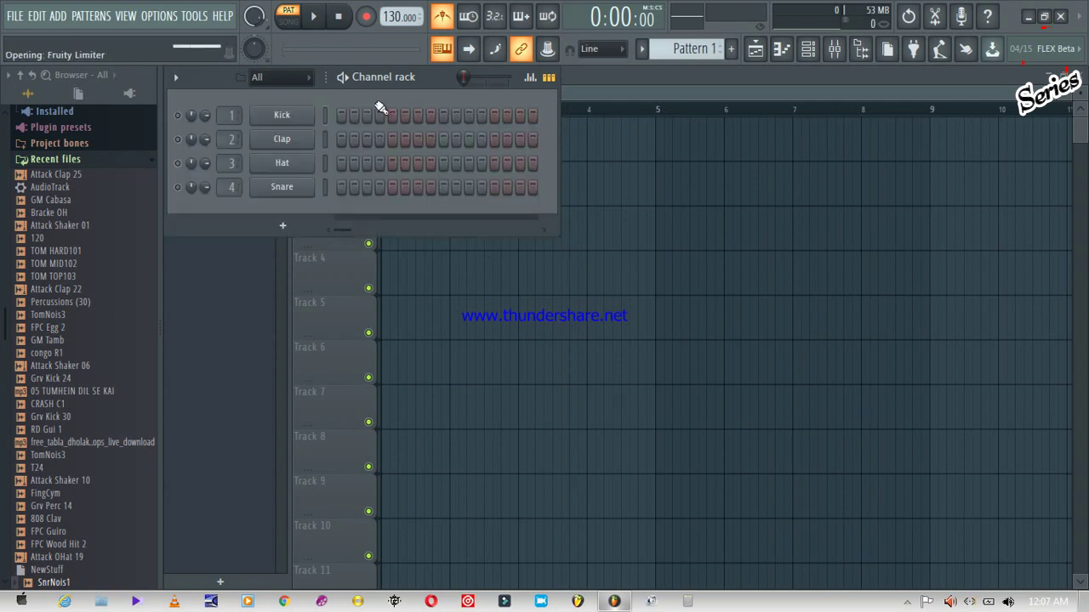
pyautogui.click(811, 51)
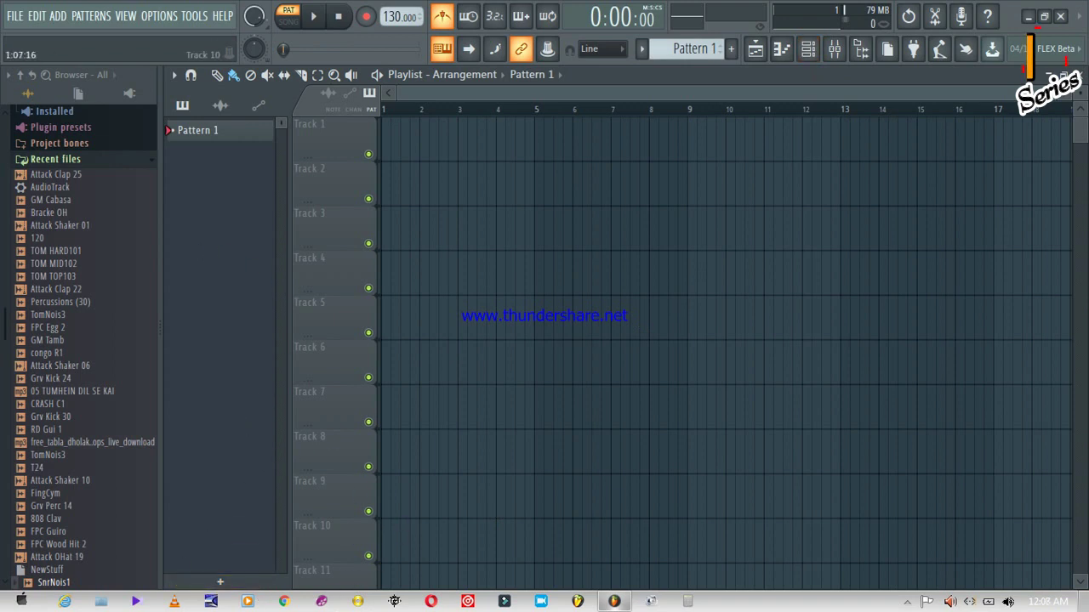
pyautogui.hotkey('alt', 'Tab')
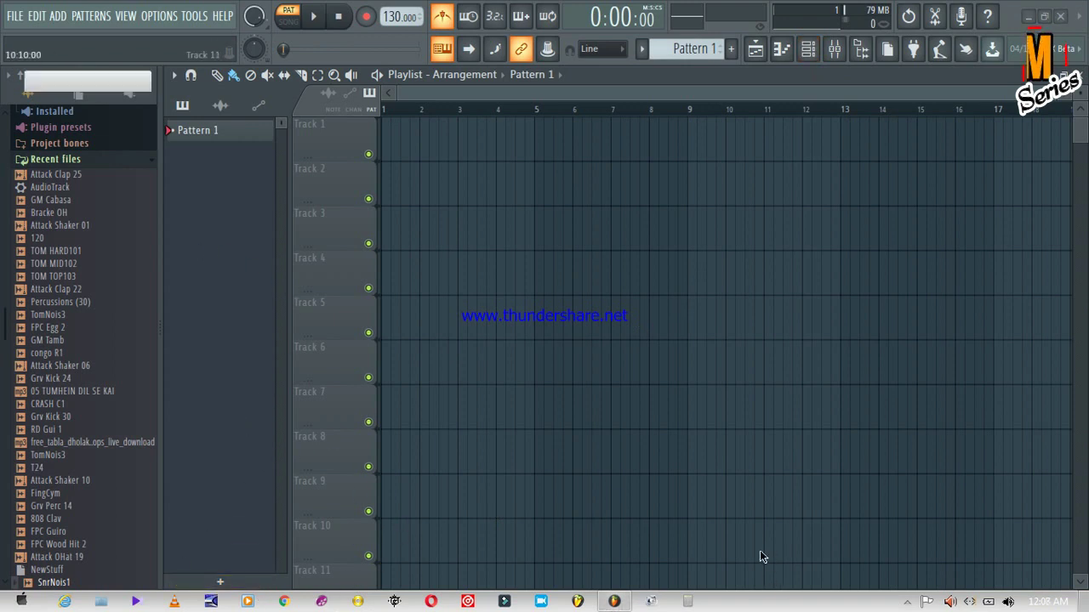
# Lower the project tempo to about 74.063 BPM
pyautogui.click(377, 8)
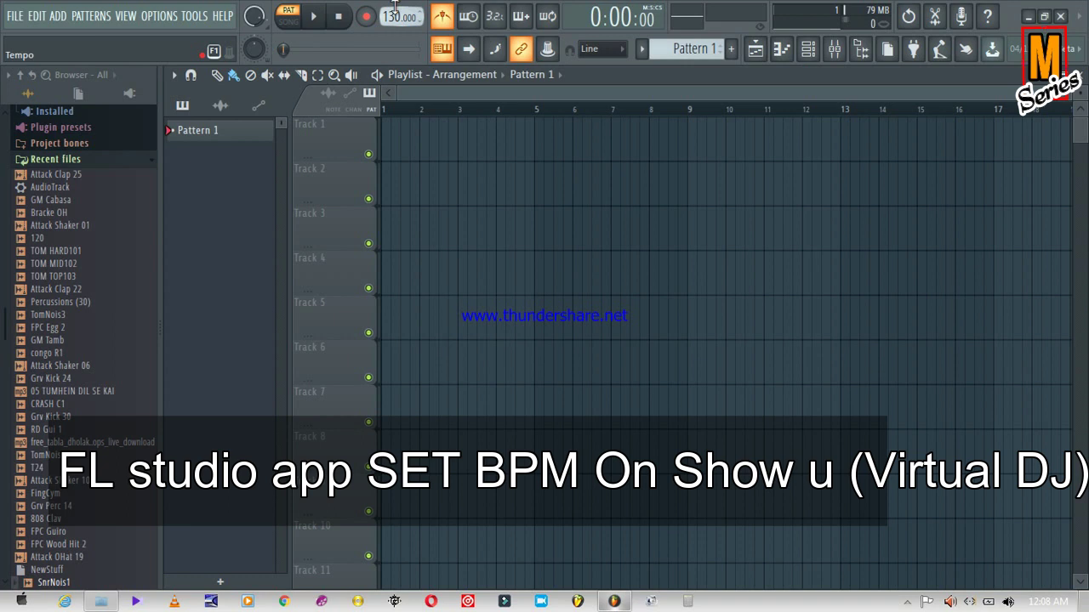
pyautogui.moveTo(395, 7); pyautogui.dragTo(392, 43)
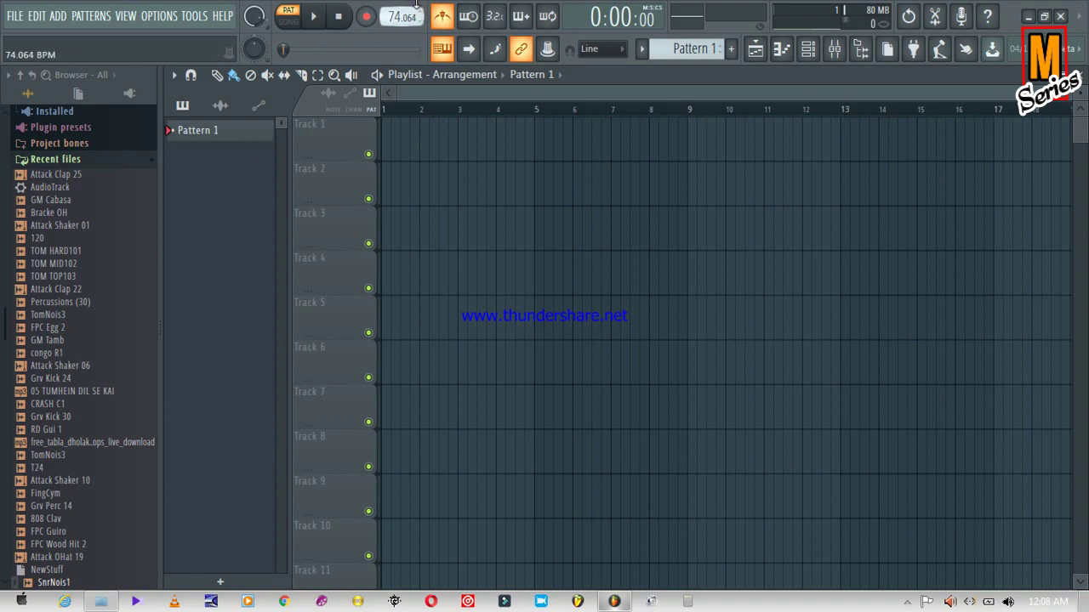
pyautogui.moveTo(414, 25); pyautogui.dragTo(415, 27)
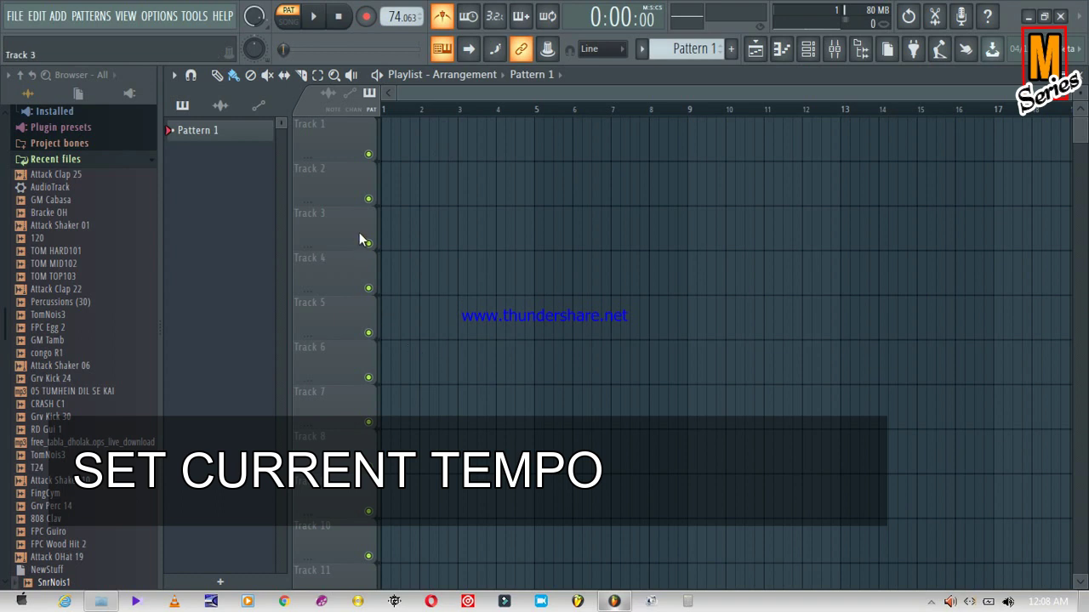
# Import 05 TUMHEIN DIL SE KAI from the MP3 folder as an audio clip and place it on a heightened Track 1
pyautogui.click(97, 604)
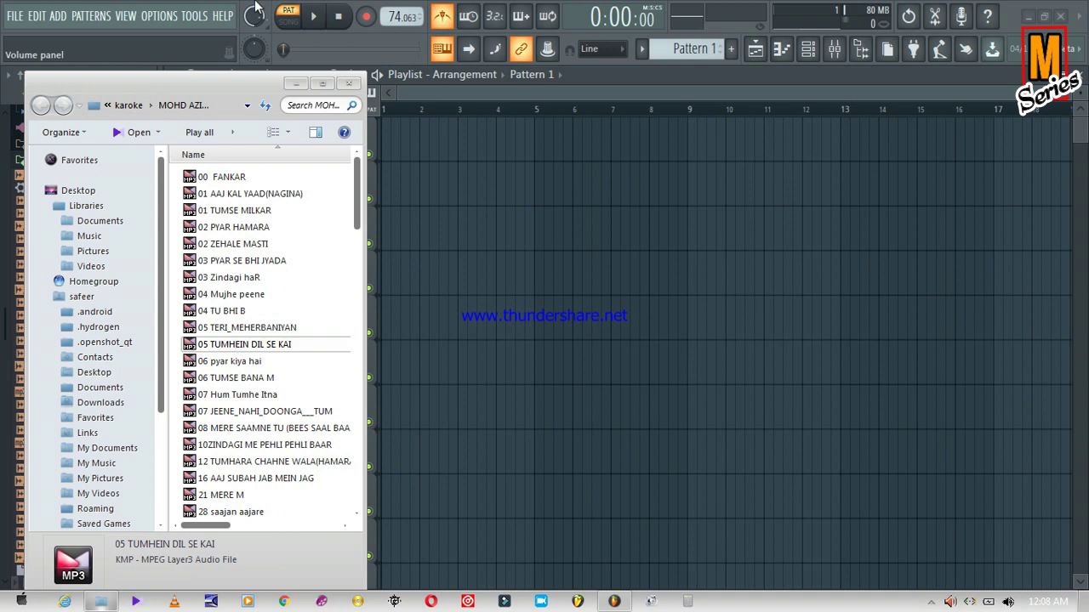
pyautogui.moveTo(227, 78); pyautogui.dragTo(827, 75)
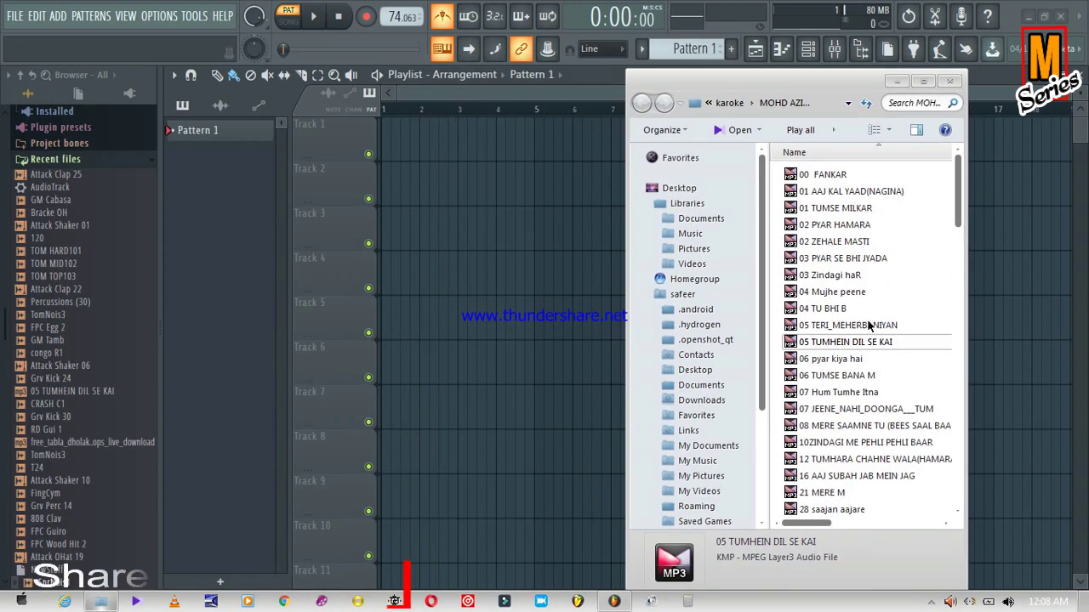
pyautogui.moveTo(851, 342); pyautogui.dragTo(234, 189)
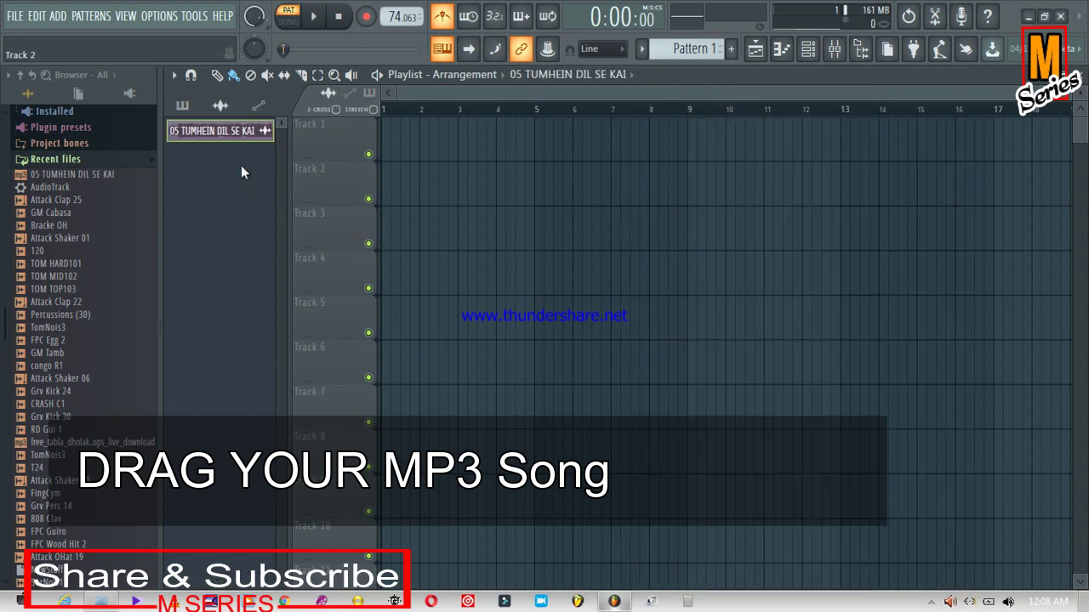
pyautogui.moveTo(339, 159); pyautogui.dragTo(340, 217)
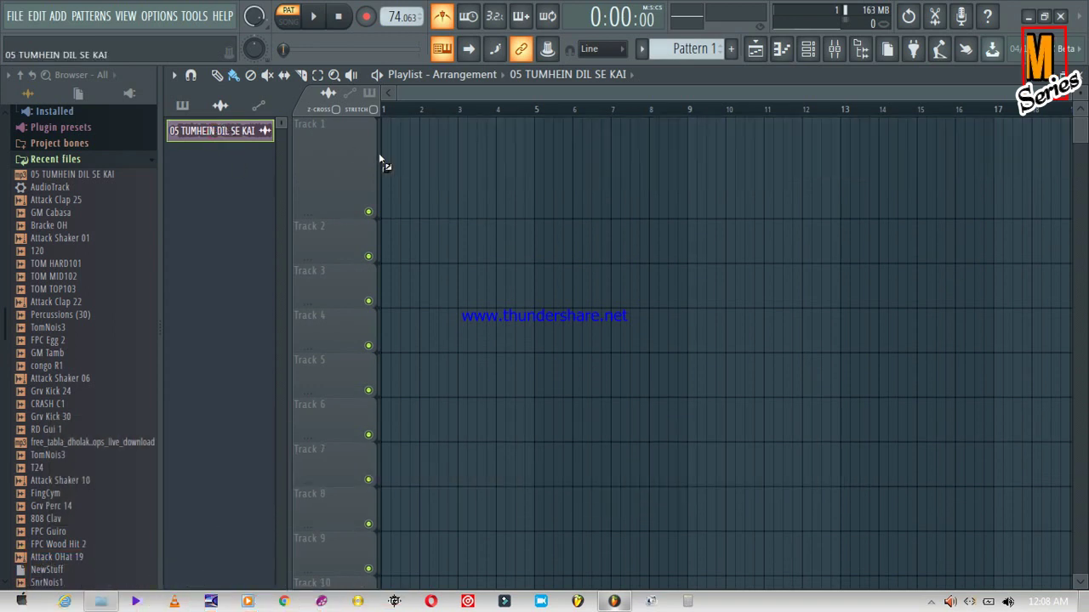
pyautogui.click(401, 159)
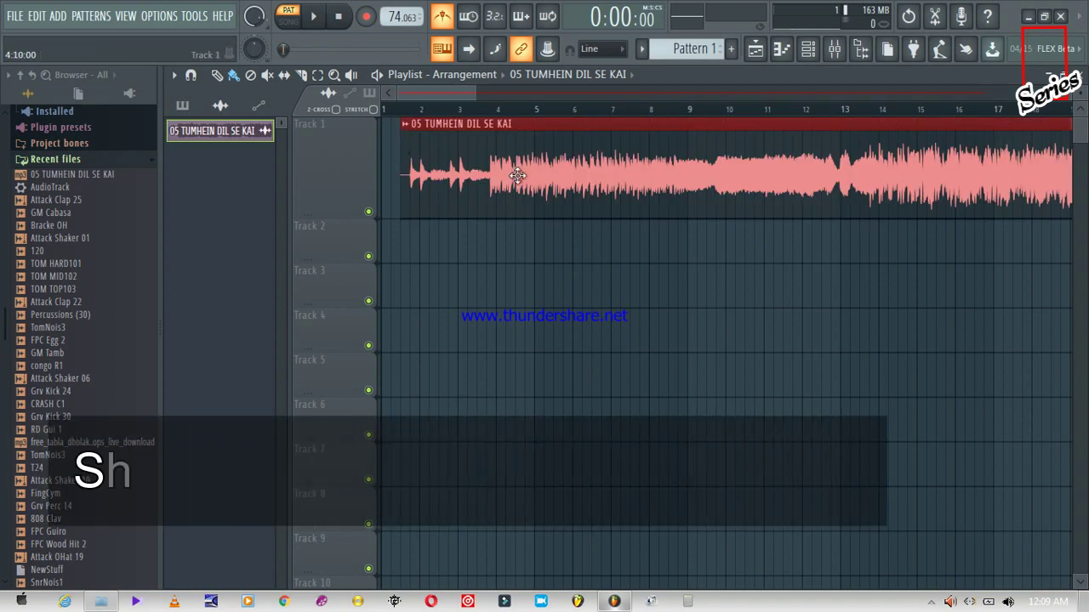
# Shift the song clip on Track 1 so its main beat starts at bar 4
pyautogui.moveTo(514, 175); pyautogui.dragTo(524, 175)
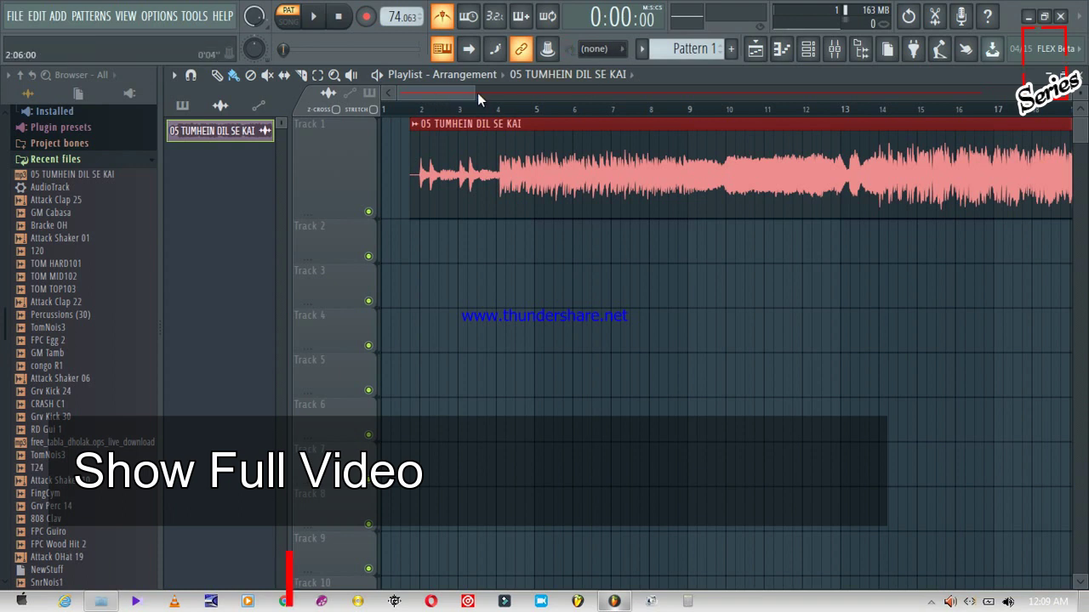
pyautogui.moveTo(474, 93); pyautogui.dragTo(421, 93)
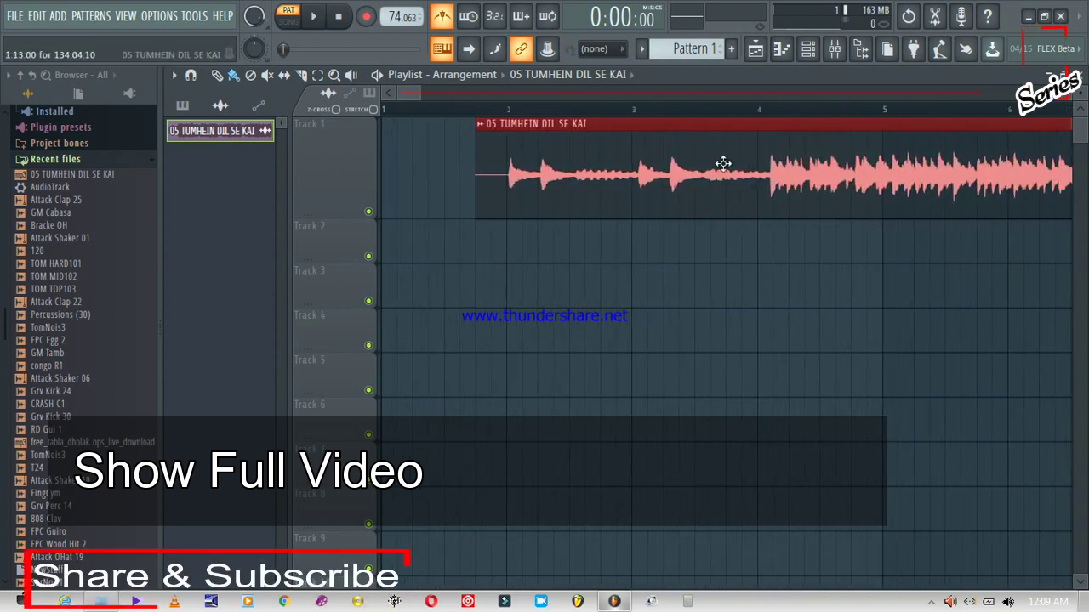
pyautogui.moveTo(781, 168); pyautogui.dragTo(770, 172)
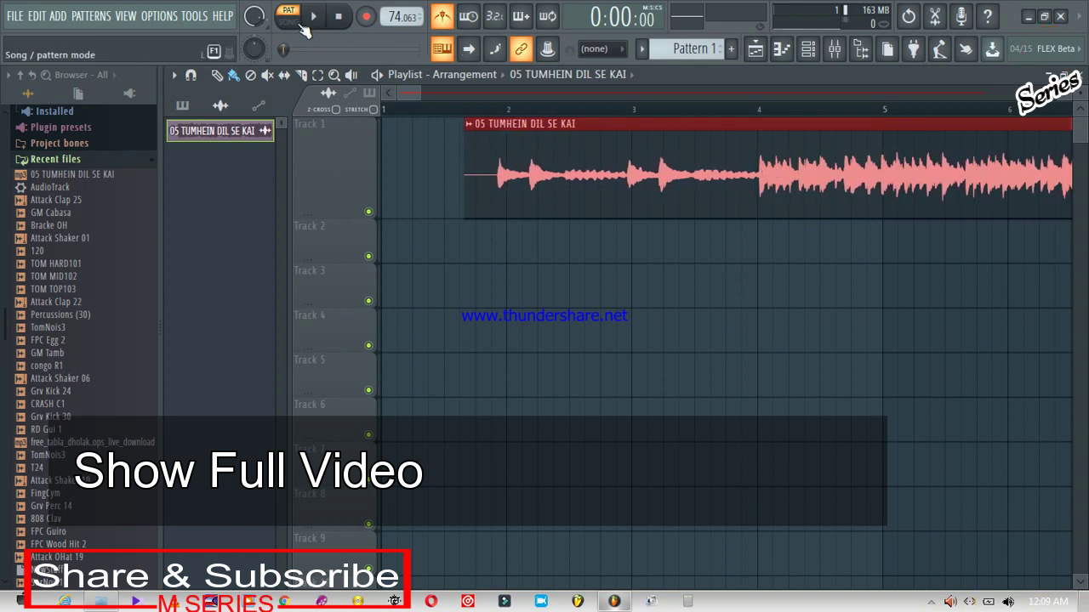
# Choose the Hi-hat metronome sound with the metronome enabled, and switch playback to Song mode
pyautogui.click(451, 21)
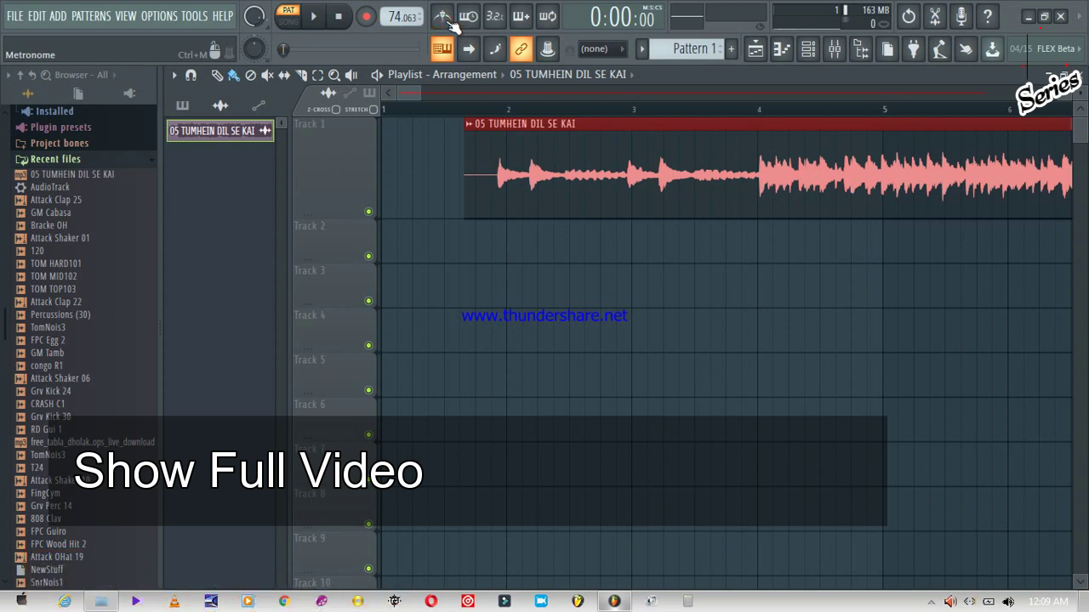
pyautogui.rightClick(450, 23)
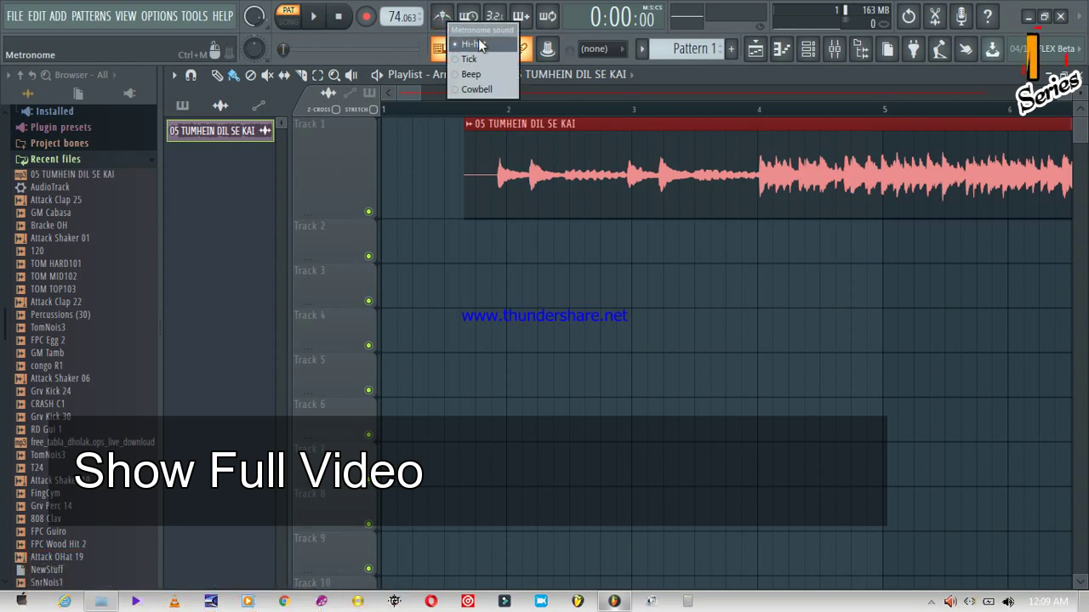
pyautogui.click(472, 43)
pyautogui.click(441, 18)
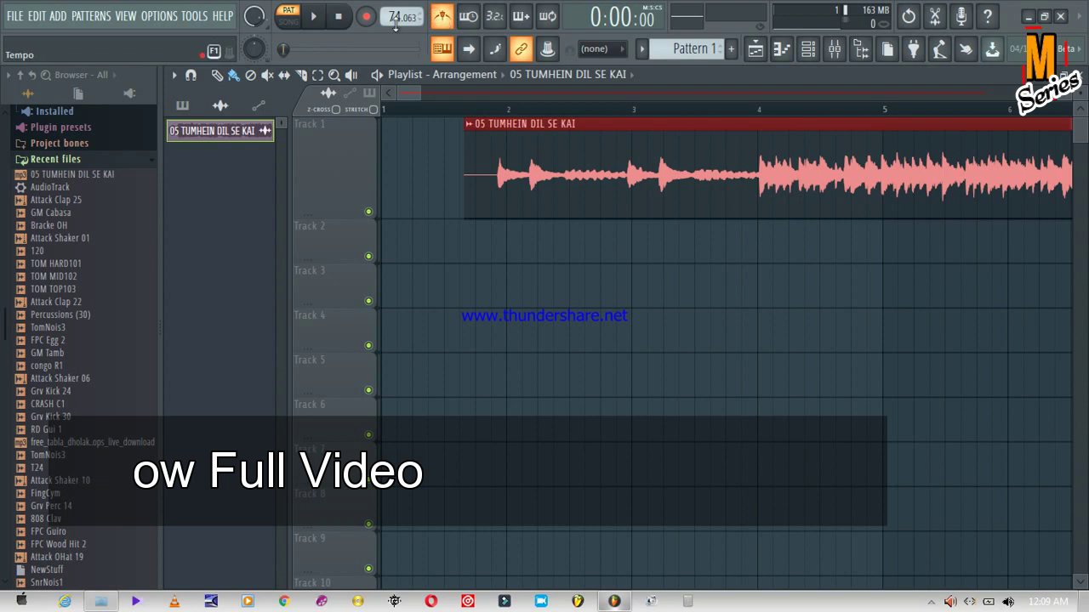
pyautogui.click(286, 16)
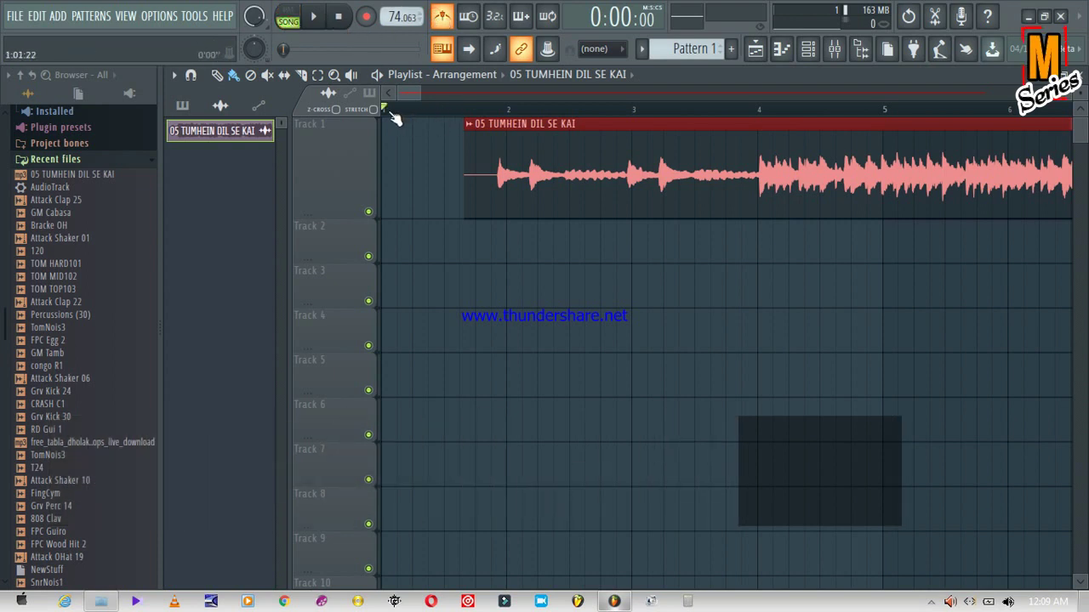
# Play the song with the metronome from the start and from bar 4 to check the beat alignment
pyautogui.press('space')
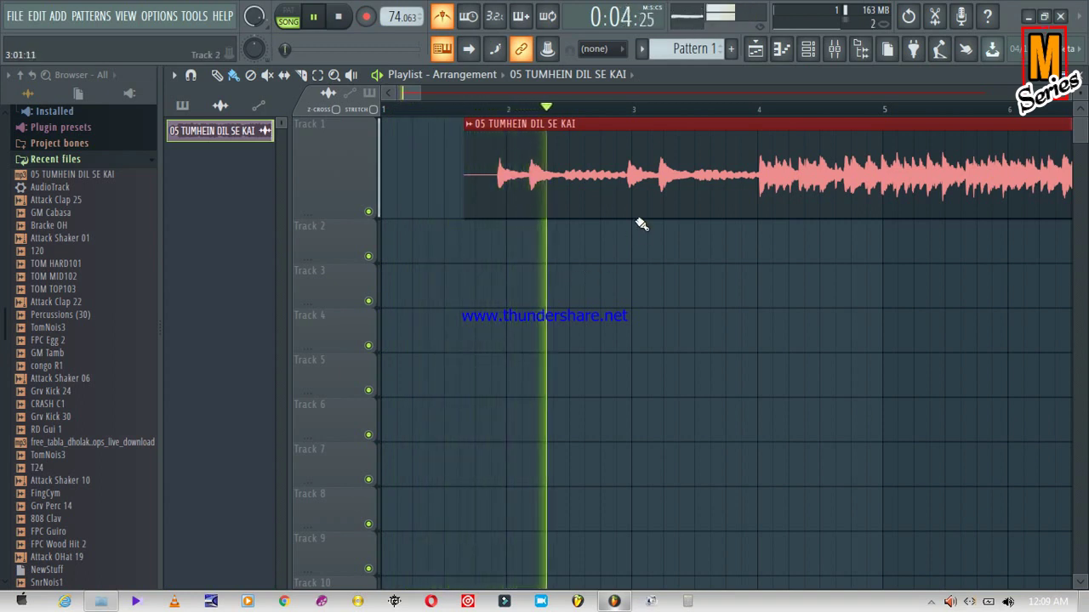
pyautogui.press('space')
pyautogui.click(763, 110)
pyautogui.press('space')
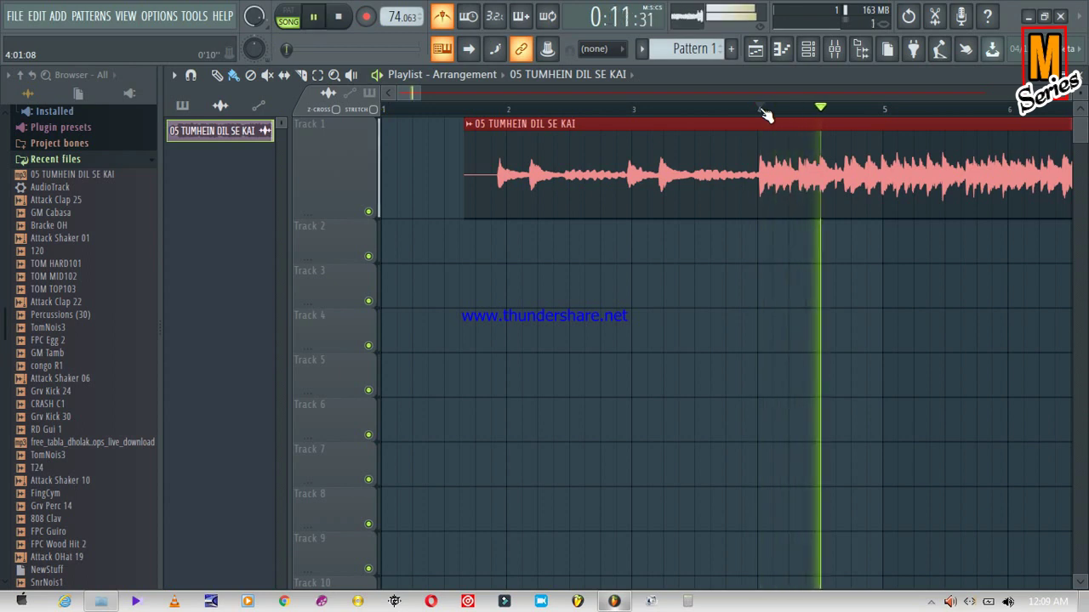
pyautogui.press('space')
# Play the song from around bar 13 with the metronome to check that the beat stays in time
pyautogui.moveTo(420, 95); pyautogui.dragTo(576, 90)
pyautogui.click(585, 109)
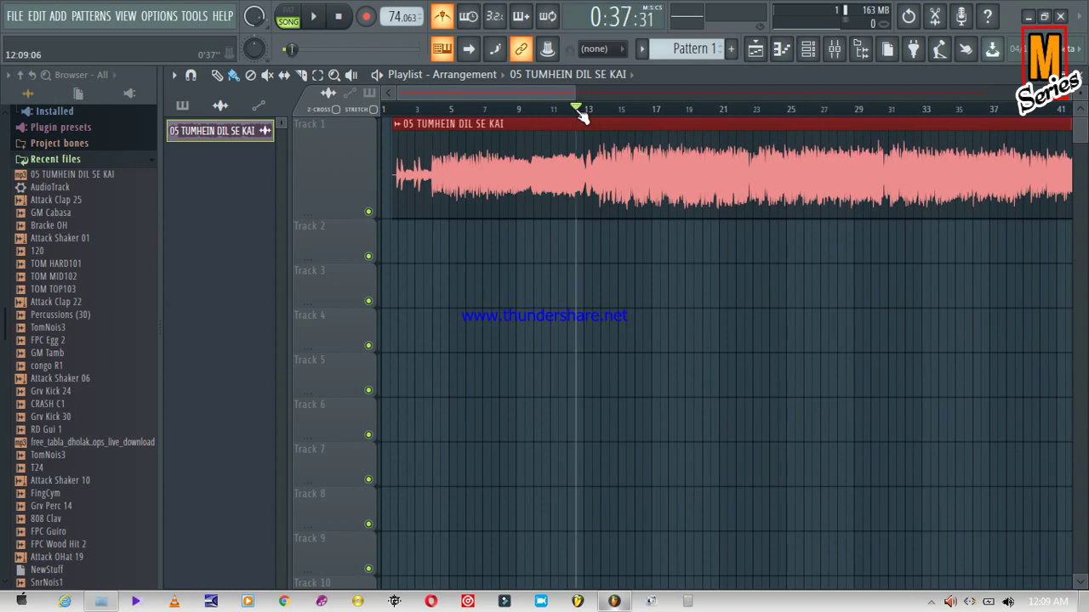
pyautogui.moveTo(399, 91); pyautogui.dragTo(465, 93)
pyautogui.moveTo(576, 91); pyautogui.dragTo(456, 93)
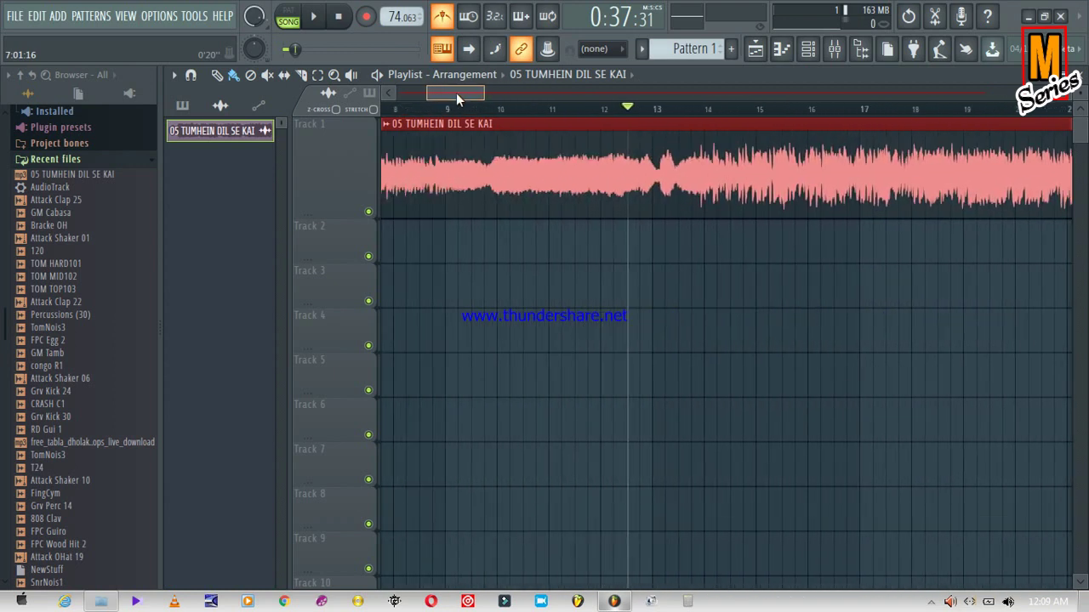
pyautogui.click(644, 110)
pyautogui.press('space')
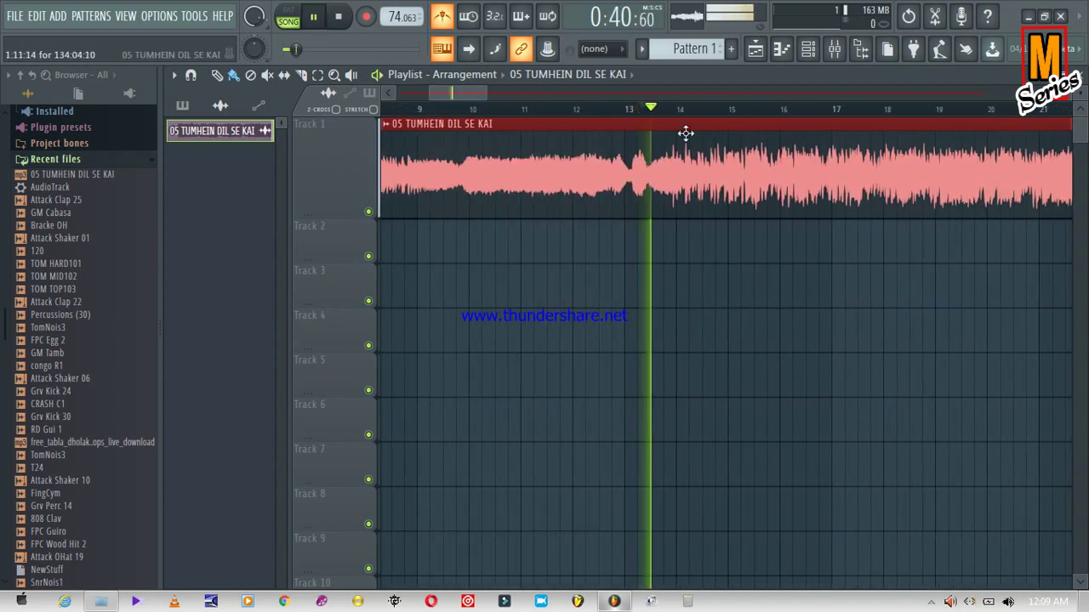
pyautogui.press('space')
pyautogui.press('space')
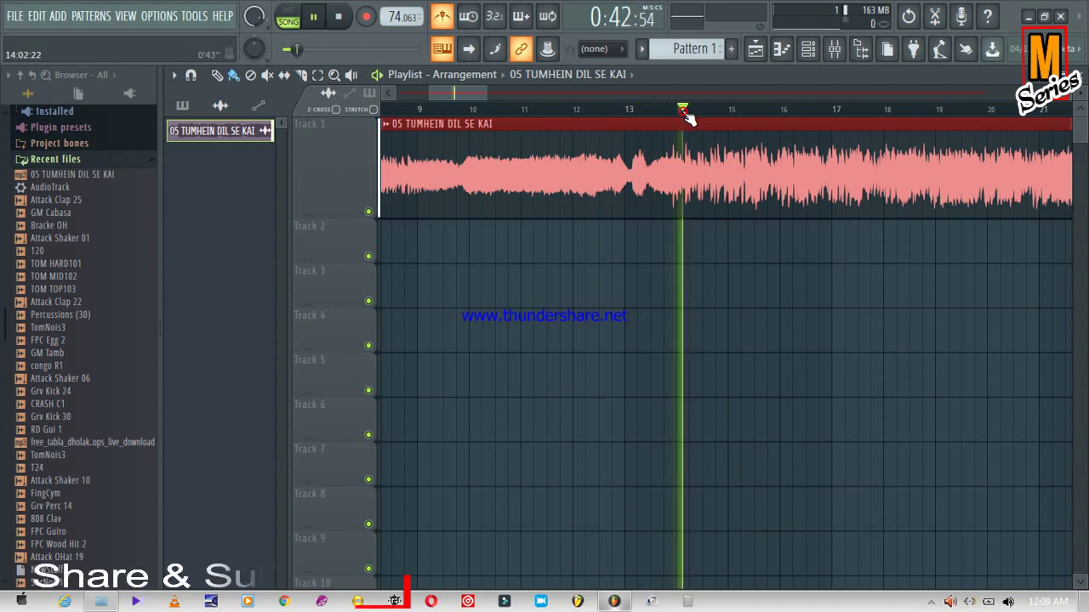
# Check the sync against the metronome by playing the song around bars 14 and 15
pyautogui.moveTo(436, 91); pyautogui.dragTo(460, 92)
pyautogui.press('space')
pyautogui.click(389, 94)
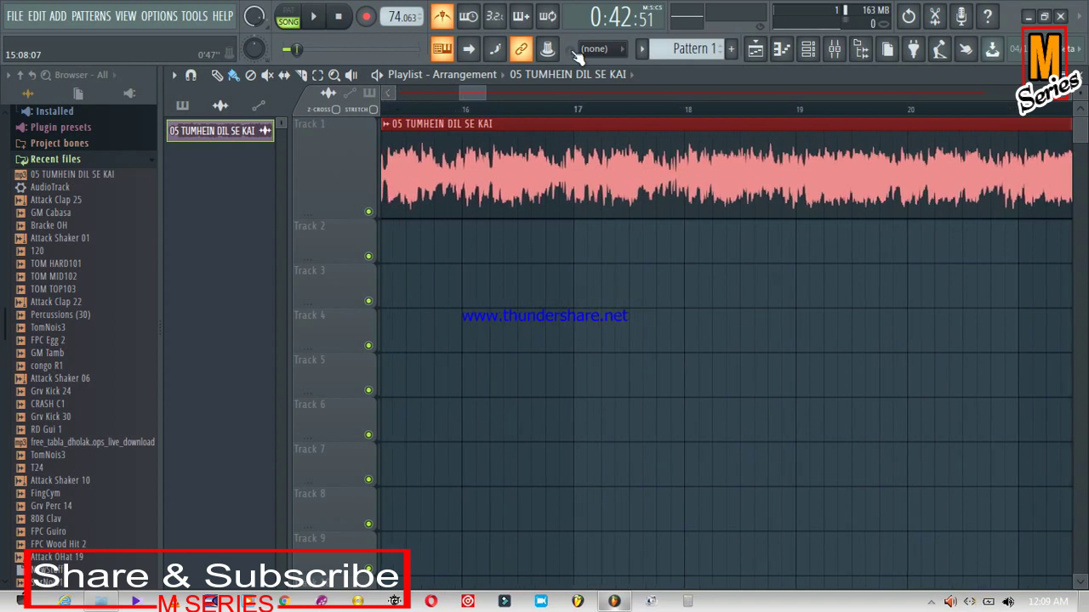
pyautogui.click(393, 92)
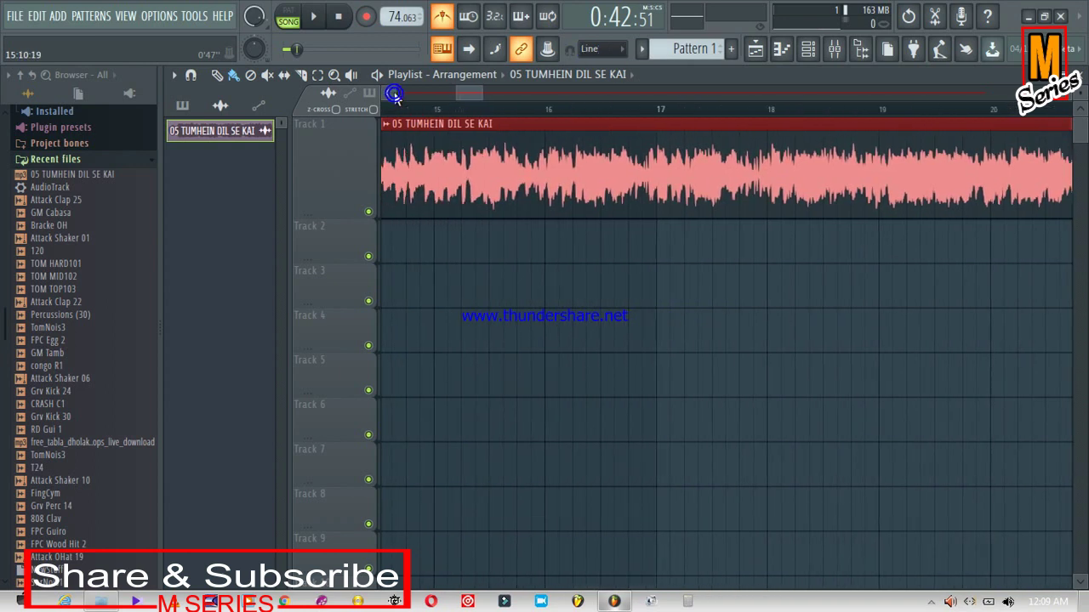
pyautogui.click(394, 94)
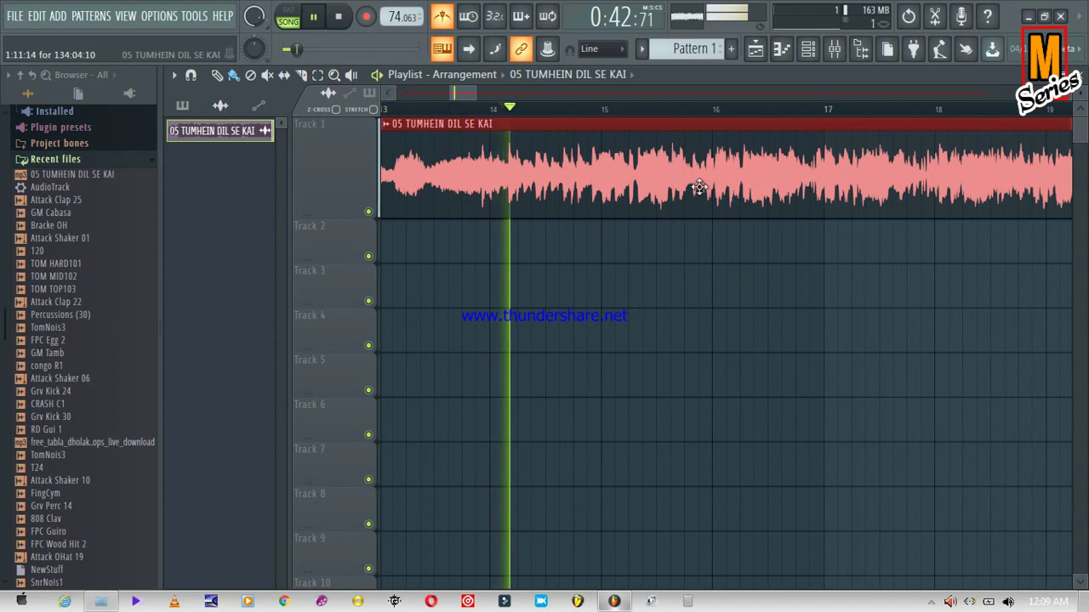
pyautogui.click(626, 119)
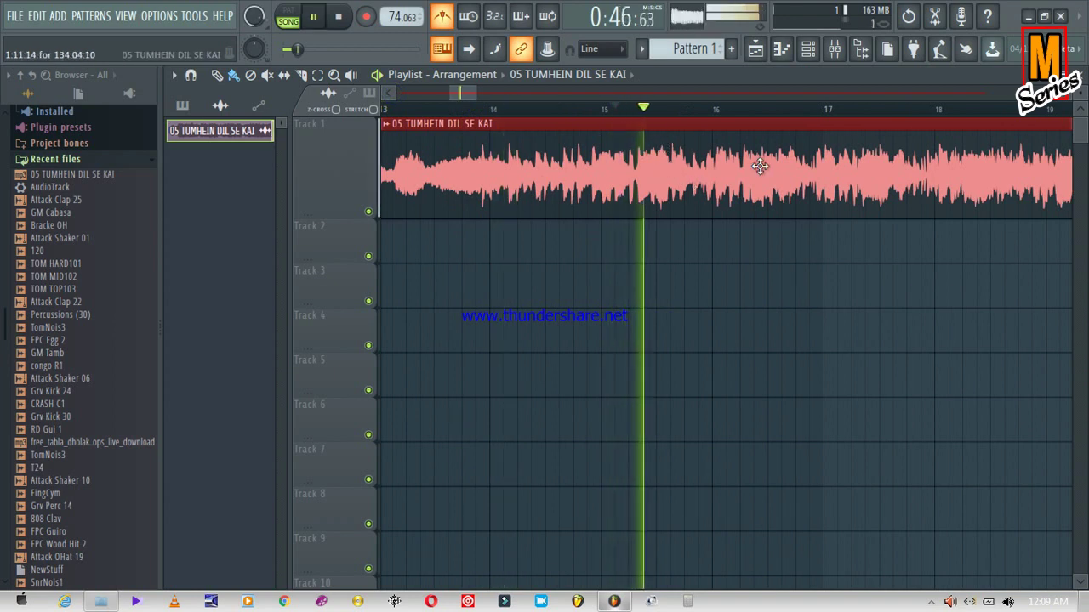
# Set the global snap to (none), nudge the song clip slightly earlier and play it around bar 15 to check its sync
pyautogui.press('space')
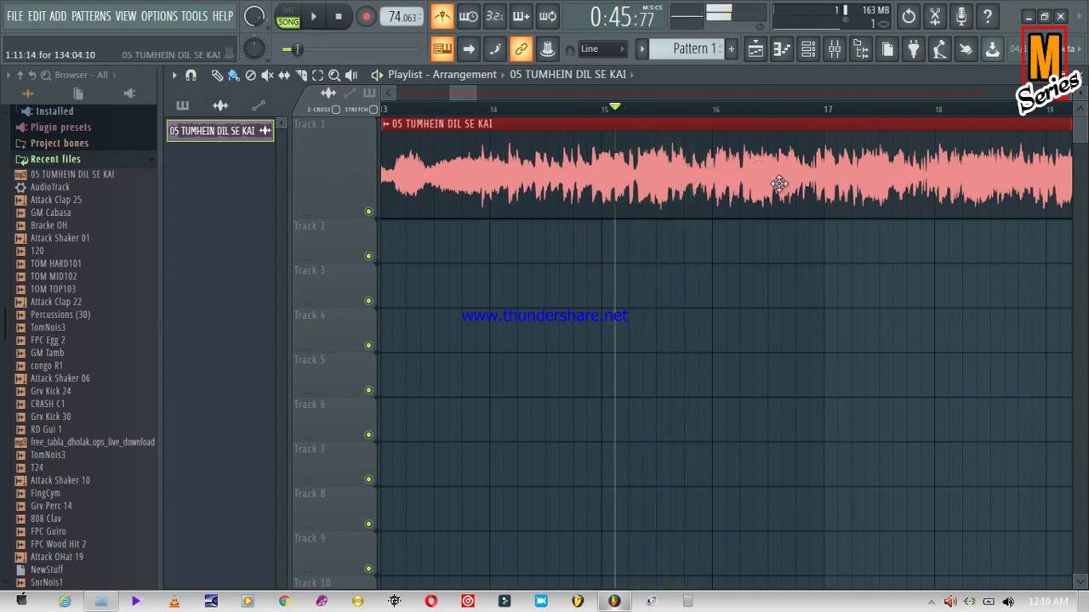
pyautogui.click(572, 52)
pyautogui.moveTo(797, 170); pyautogui.dragTo(790, 173)
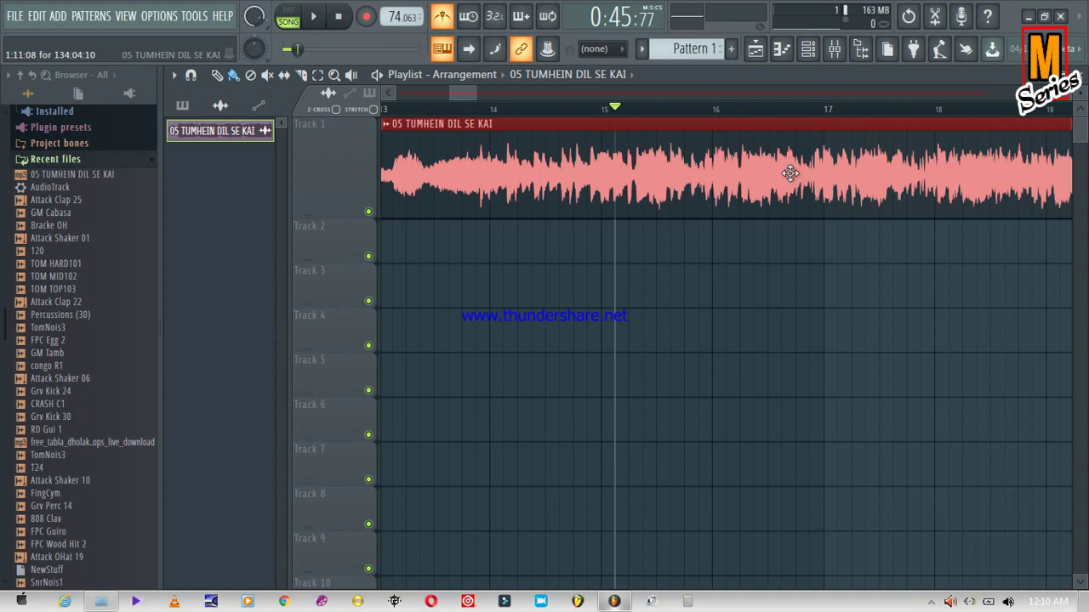
pyautogui.press('space')
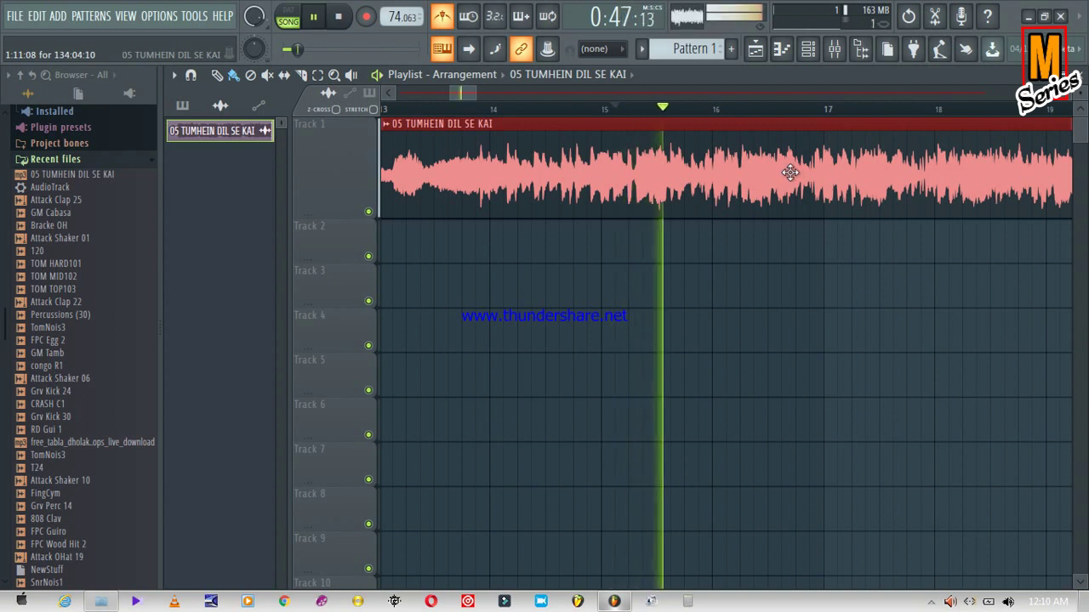
pyautogui.press('space')
# Shift the song clip later on Track 1 in small increments, playing it from late in bar 15 to match the metronome
pyautogui.moveTo(791, 173); pyautogui.dragTo(794, 170)
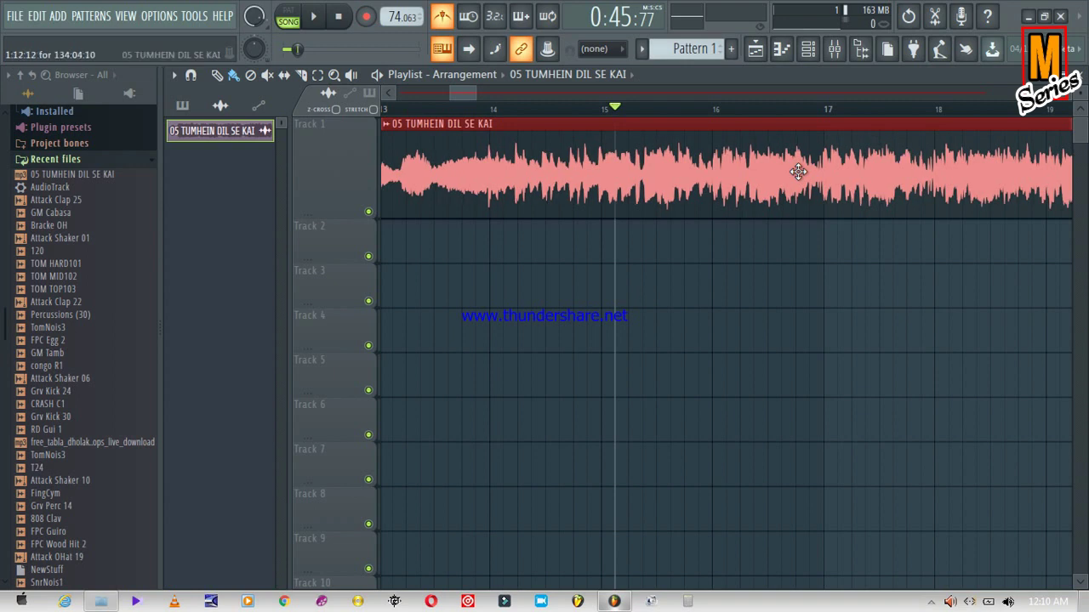
pyautogui.click(690, 111)
pyautogui.press('space')
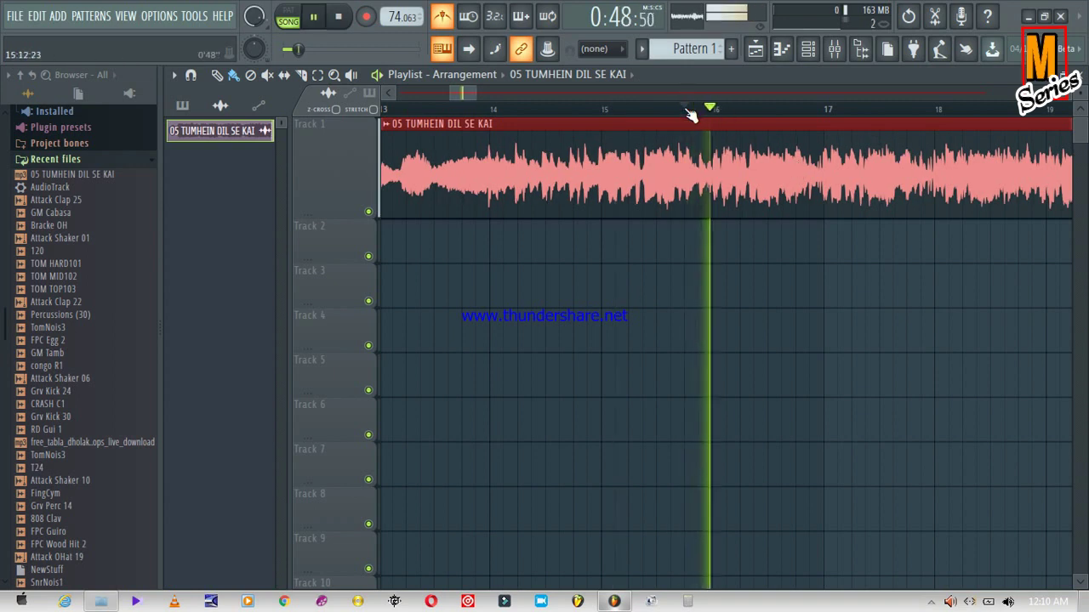
pyautogui.press('space')
pyautogui.moveTo(750, 199); pyautogui.dragTo(756, 195)
pyautogui.press('space')
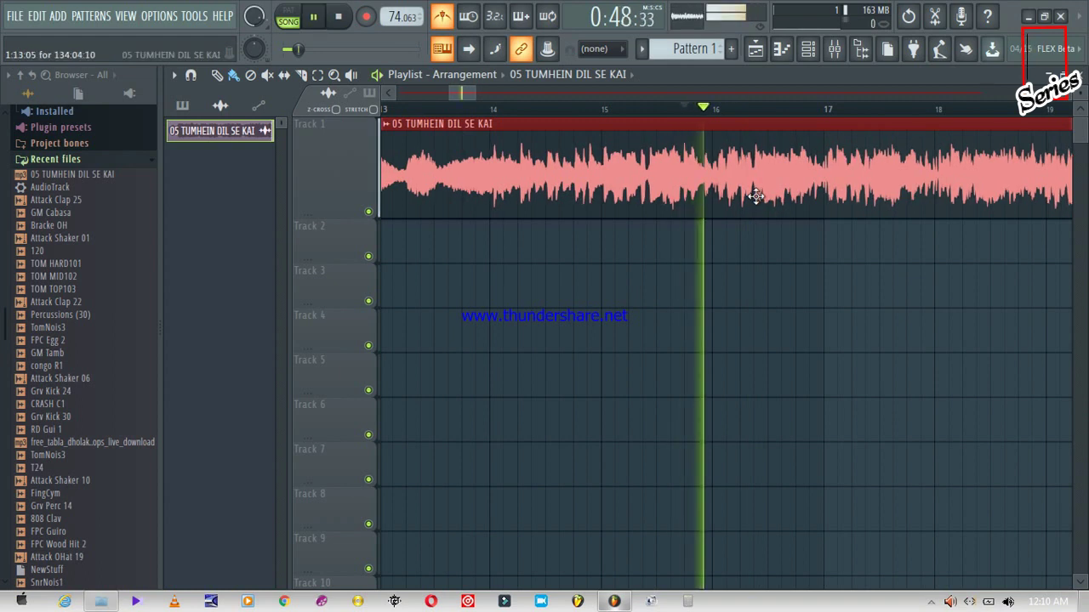
pyautogui.press('space')
pyautogui.moveTo(755, 196); pyautogui.dragTo(758, 196)
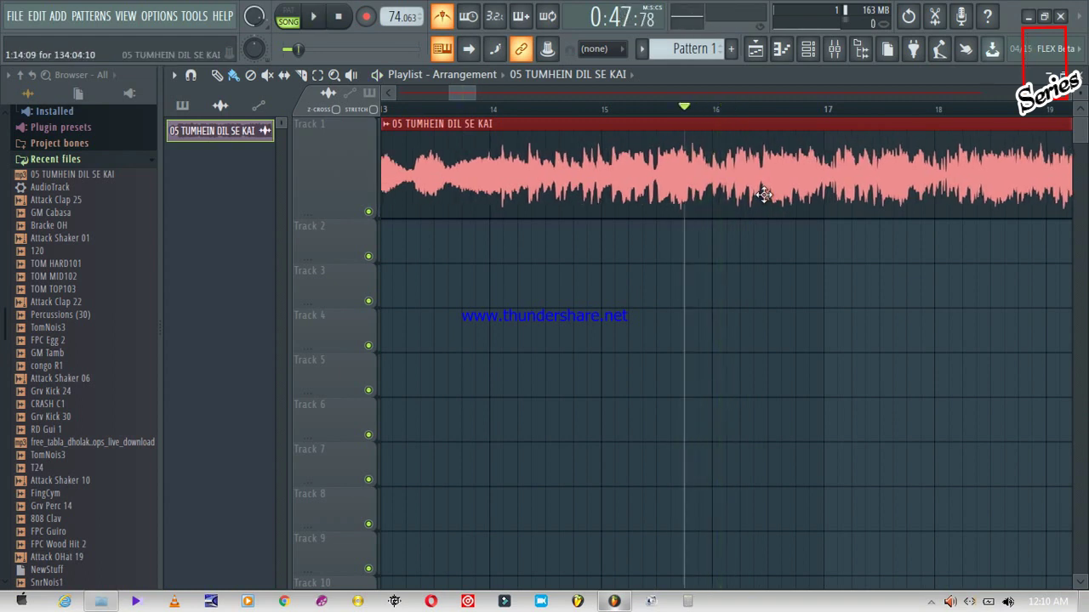
pyautogui.press('space')
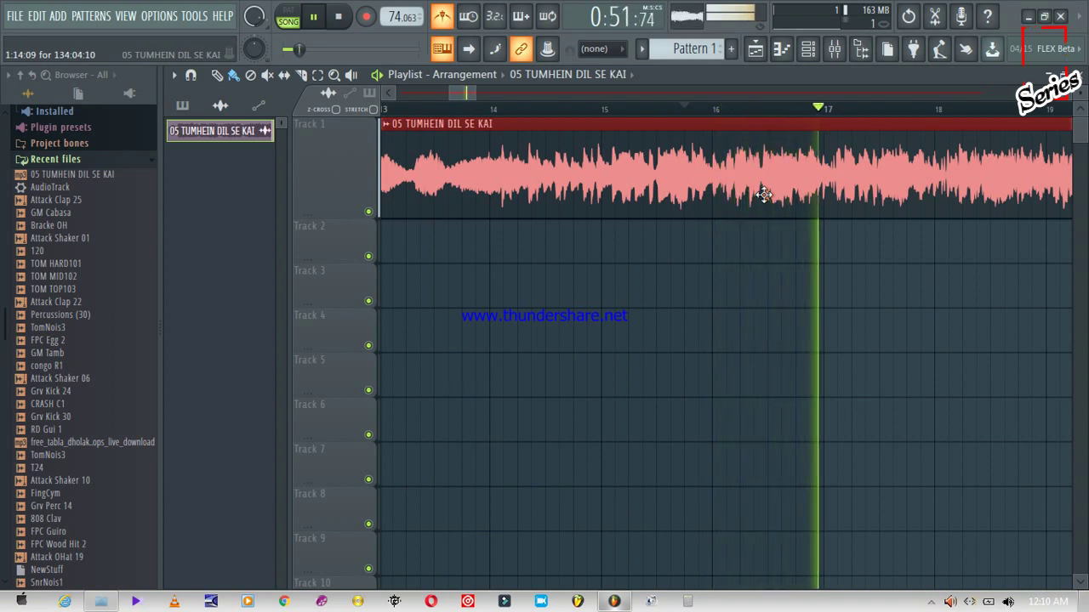
pyautogui.press('space')
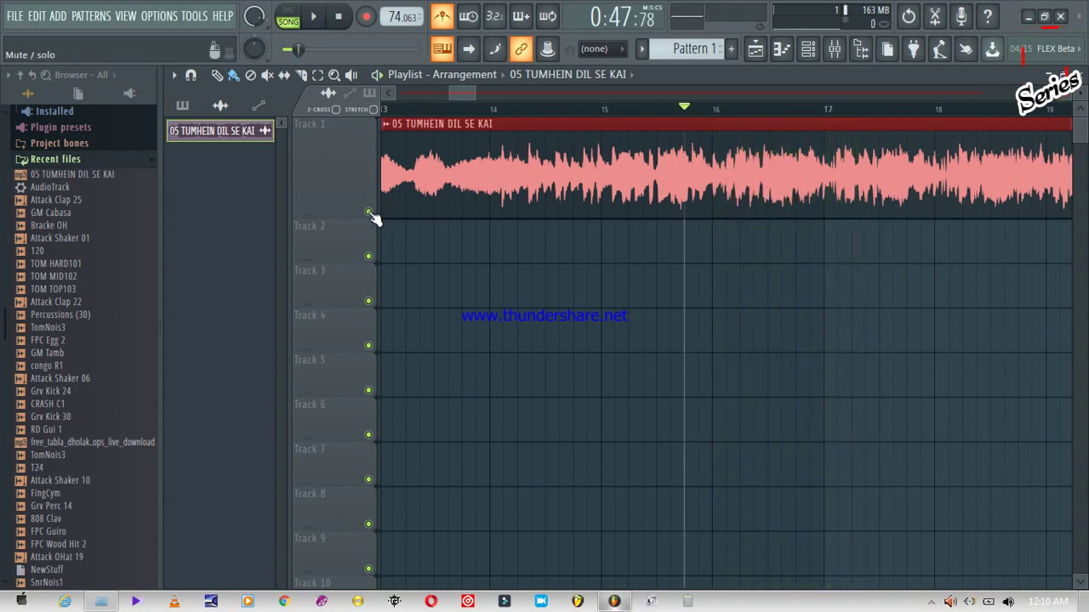
# Try the Tick metronome sound while playing the song from late in bar 15
pyautogui.rightClick(451, 17)
pyautogui.click(470, 56)
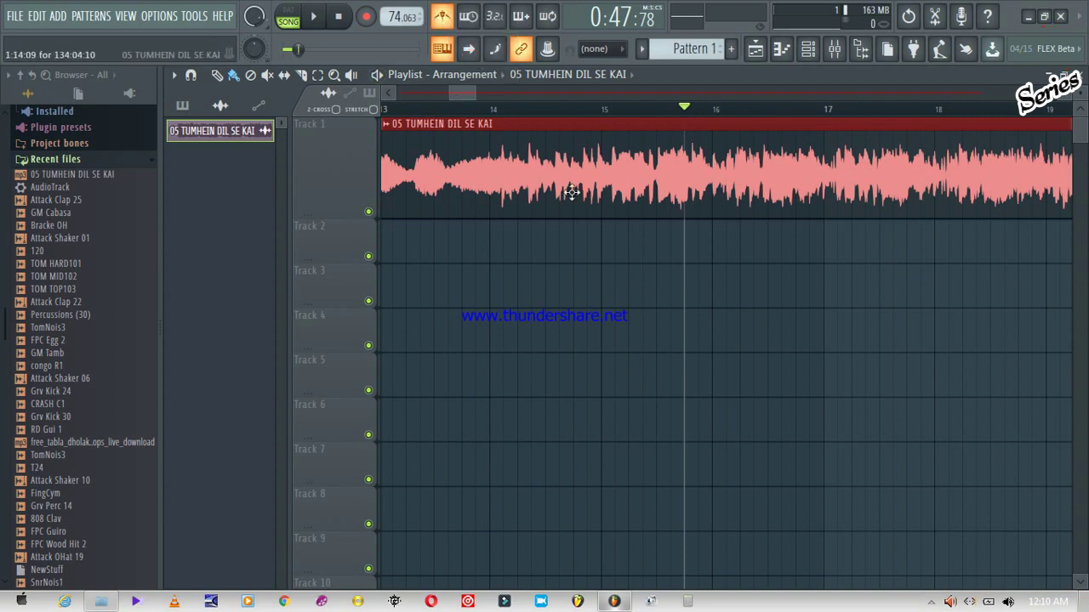
pyautogui.press('space')
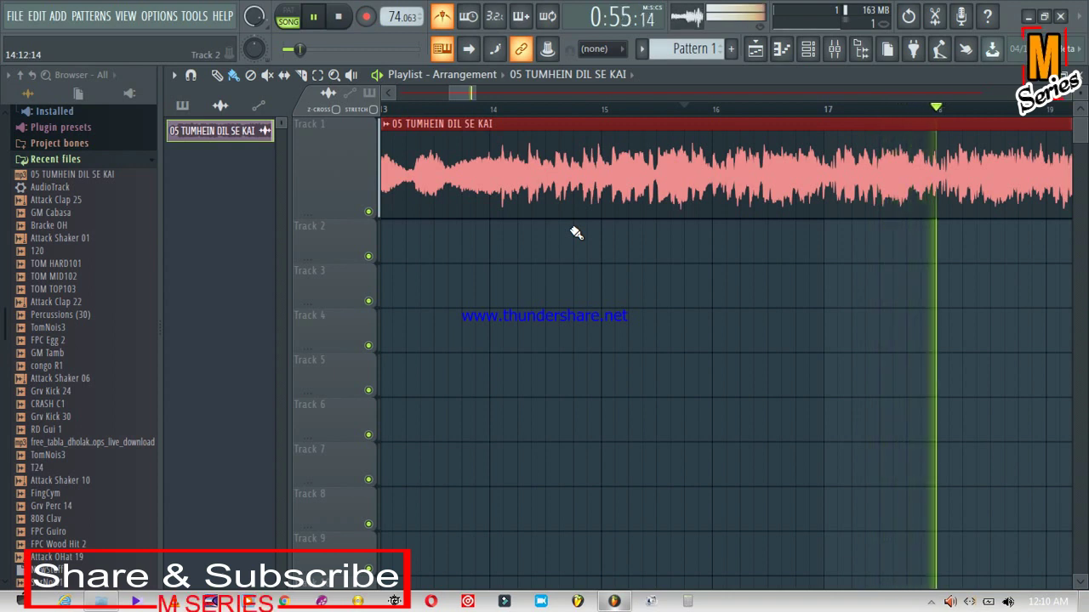
pyautogui.press('space')
# Set the metronome sound back to Hi-hat and play the song to check the alignment
pyautogui.rightClick(441, 19)
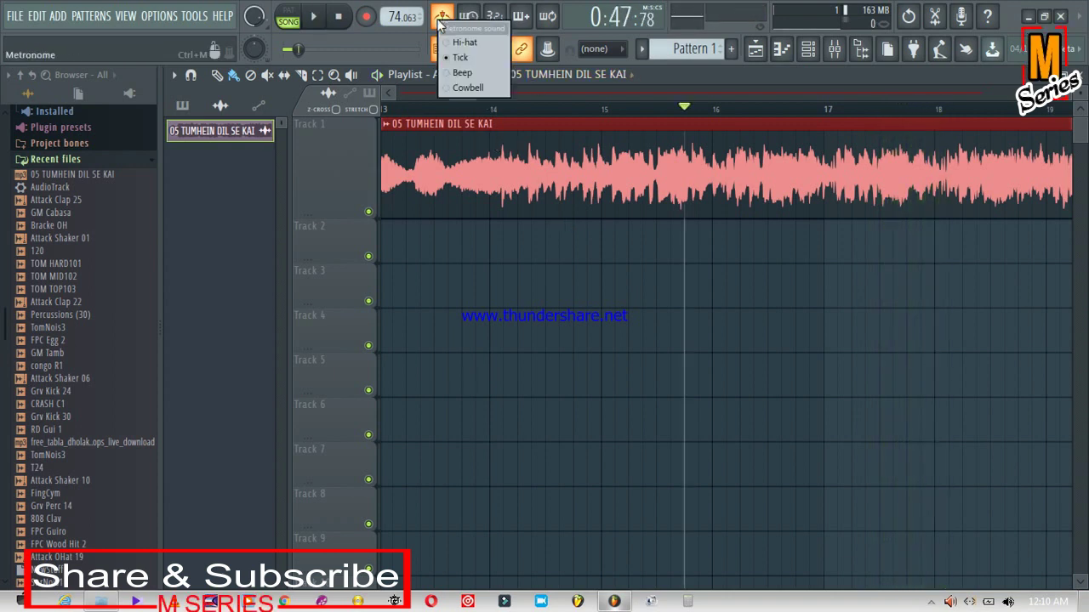
pyautogui.click(454, 40)
pyautogui.press('space')
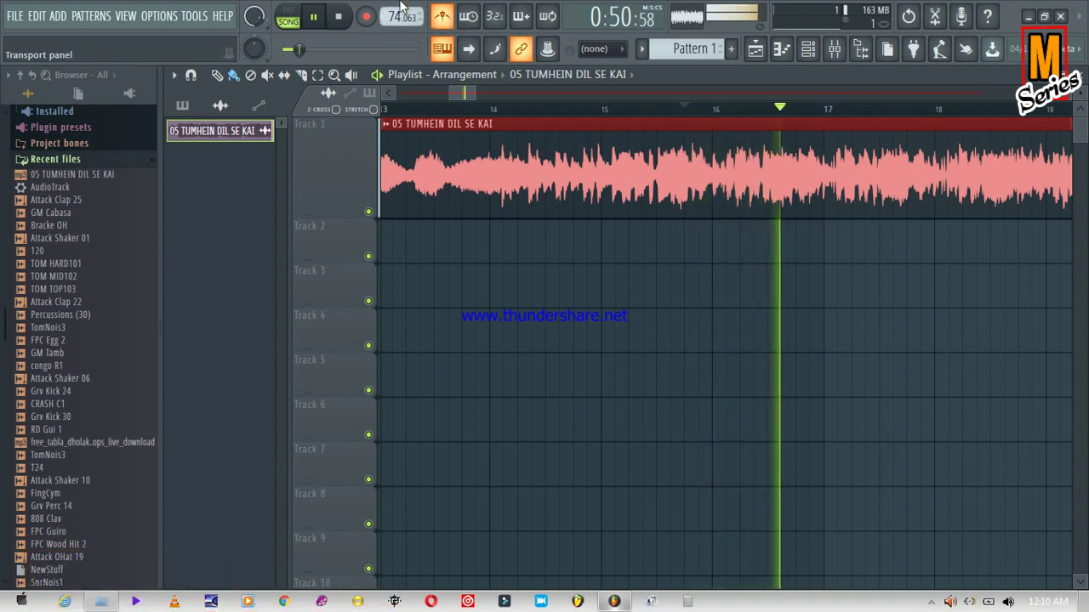
pyautogui.press('space')
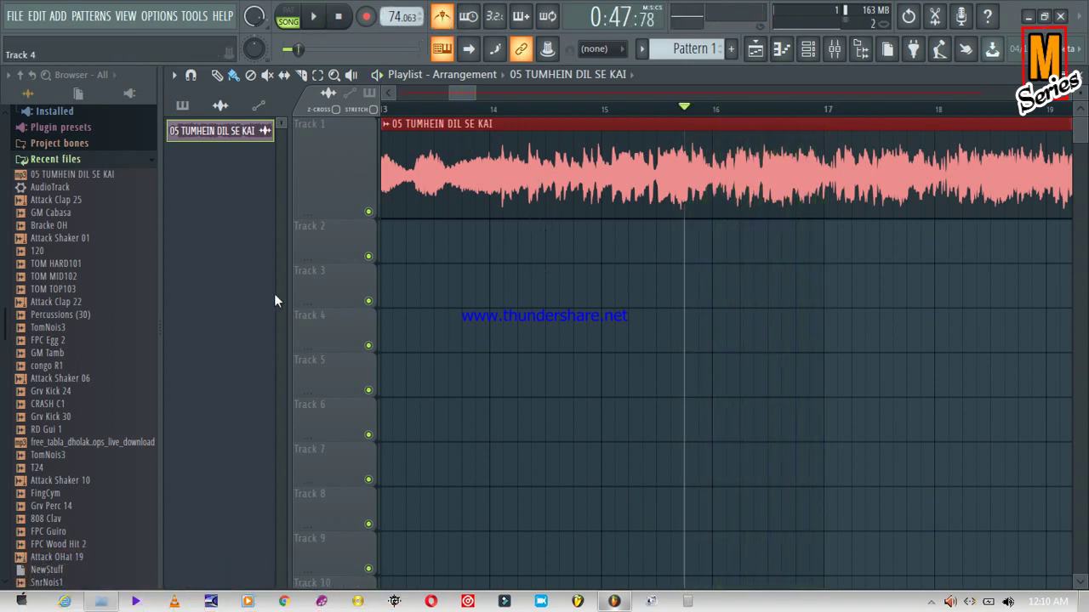
# Audition the Attack Clap 25, GM Cabasa and 120 samples, and add 120 to the project's audio clips
pyautogui.click(72, 201)
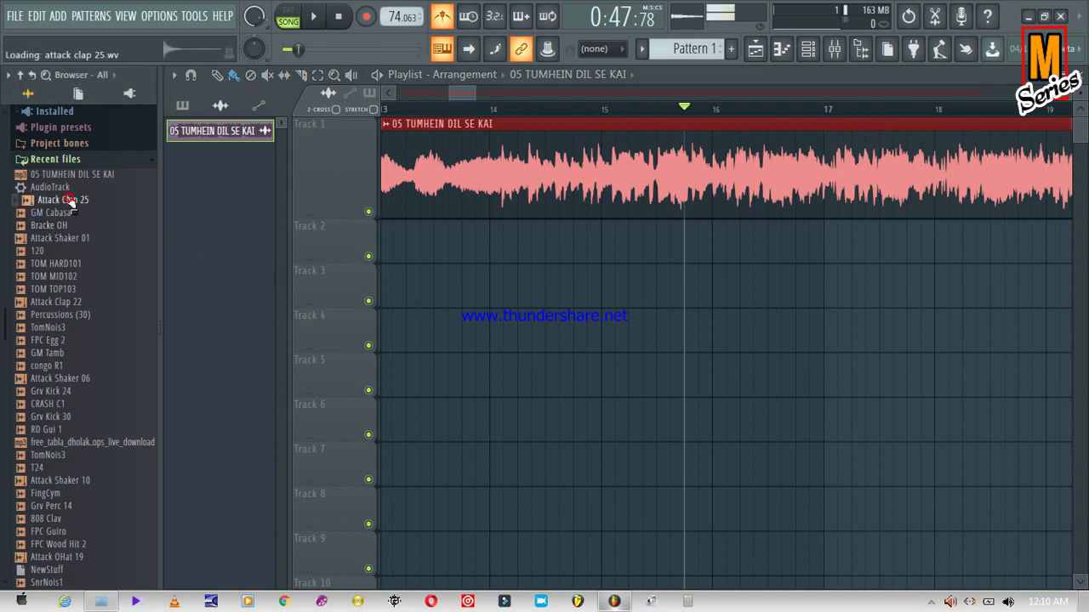
pyautogui.click(54, 214)
pyautogui.click(52, 252)
pyautogui.moveTo(56, 257); pyautogui.dragTo(204, 175)
# Preview the tom samples and add TOM HARD101, TOM MID102 and TOM TOP103 to the audio clips
pyautogui.click(70, 267)
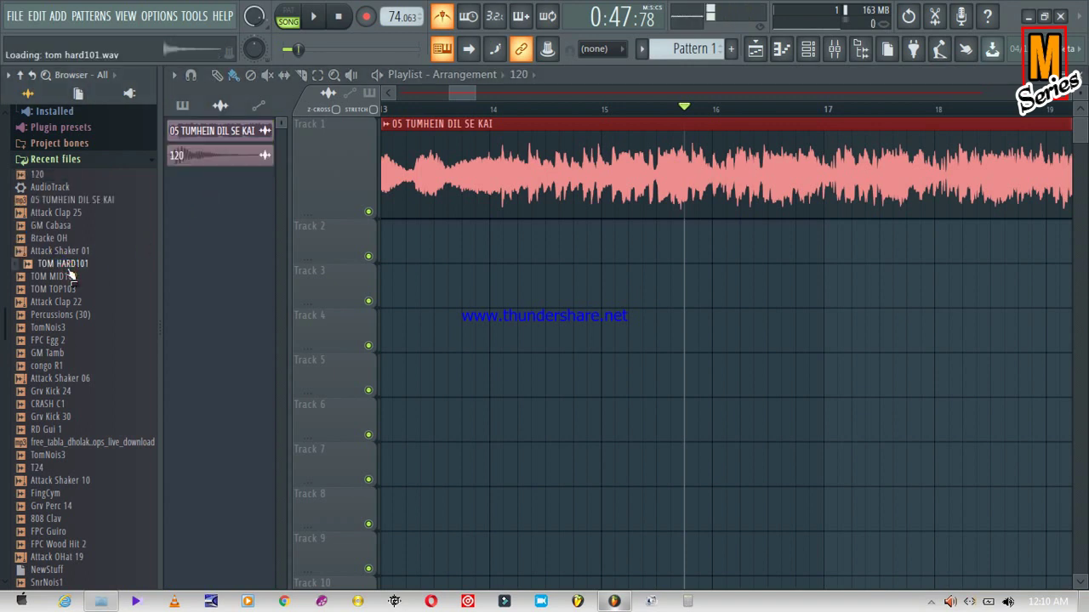
pyautogui.moveTo(62, 271); pyautogui.dragTo(206, 222)
pyautogui.click(73, 279)
pyautogui.click(68, 290)
pyautogui.click(68, 277)
pyautogui.moveTo(68, 277); pyautogui.dragTo(204, 221)
pyautogui.click(65, 289)
pyautogui.moveTo(65, 289); pyautogui.dragTo(189, 265)
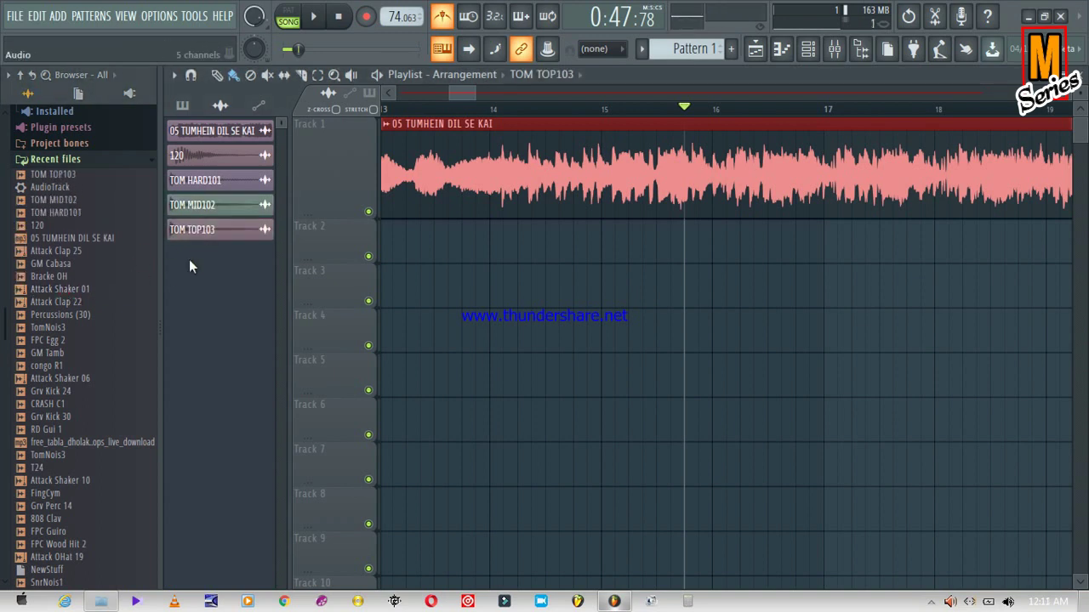
# Preview the Attack Clap 22 and Percussions (30) samples and add both to the audio clips
pyautogui.click(58, 304)
pyautogui.moveTo(58, 303); pyautogui.dragTo(126, 295)
pyautogui.moveTo(222, 264); pyautogui.dragTo(222, 265)
pyautogui.click(85, 315)
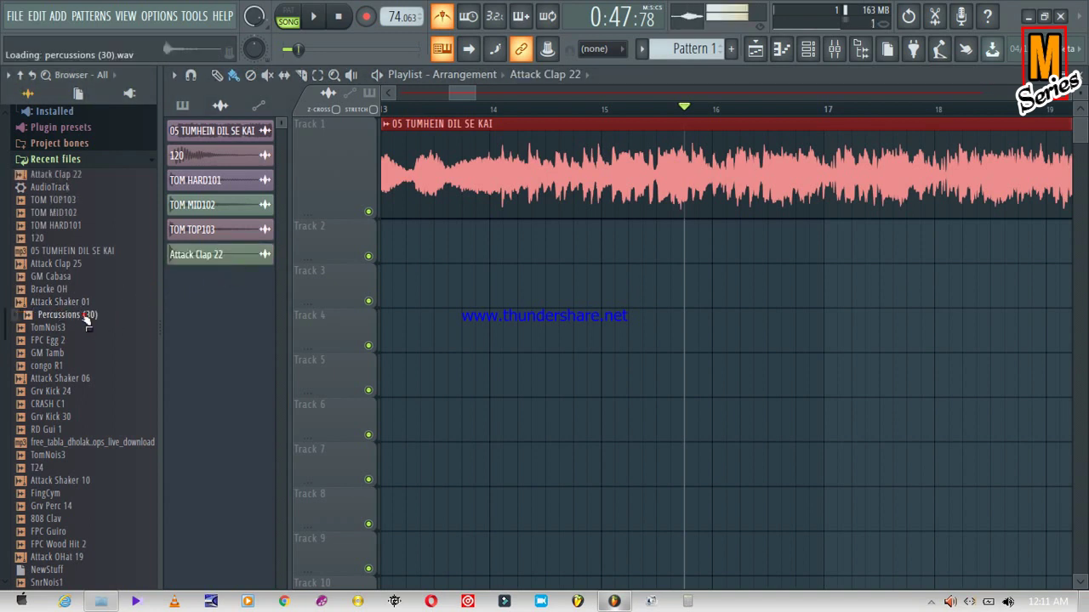
pyautogui.moveTo(85, 315); pyautogui.dragTo(213, 299)
# Preview FPC Egg 2, GM Tamb and congo R1 and add all three to the audio clips
pyautogui.click(51, 340)
pyautogui.moveTo(51, 340); pyautogui.dragTo(232, 313)
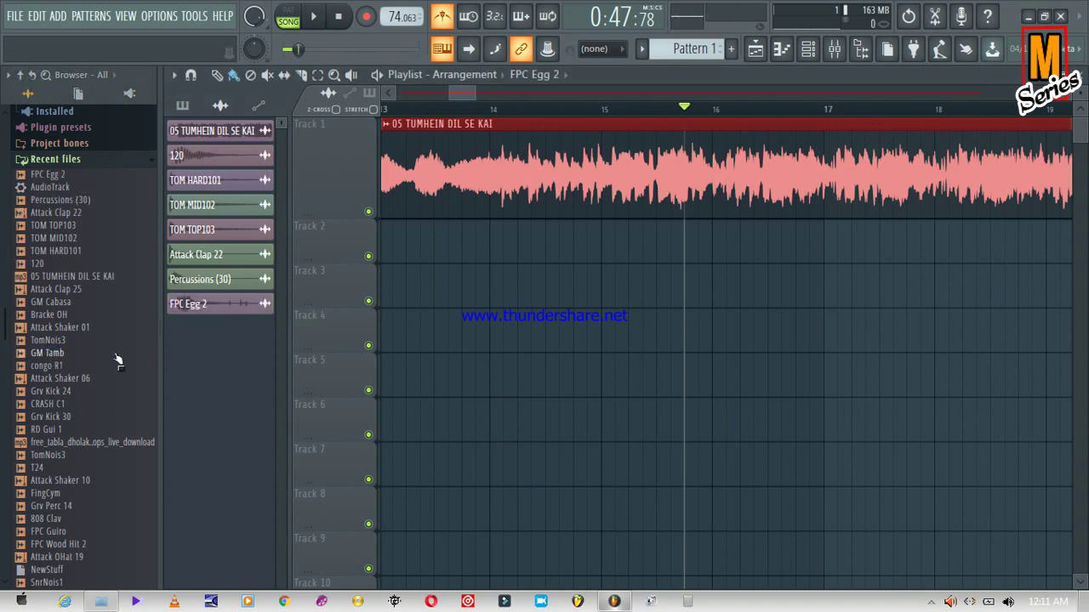
pyautogui.click(53, 358)
pyautogui.moveTo(53, 357); pyautogui.dragTo(191, 347)
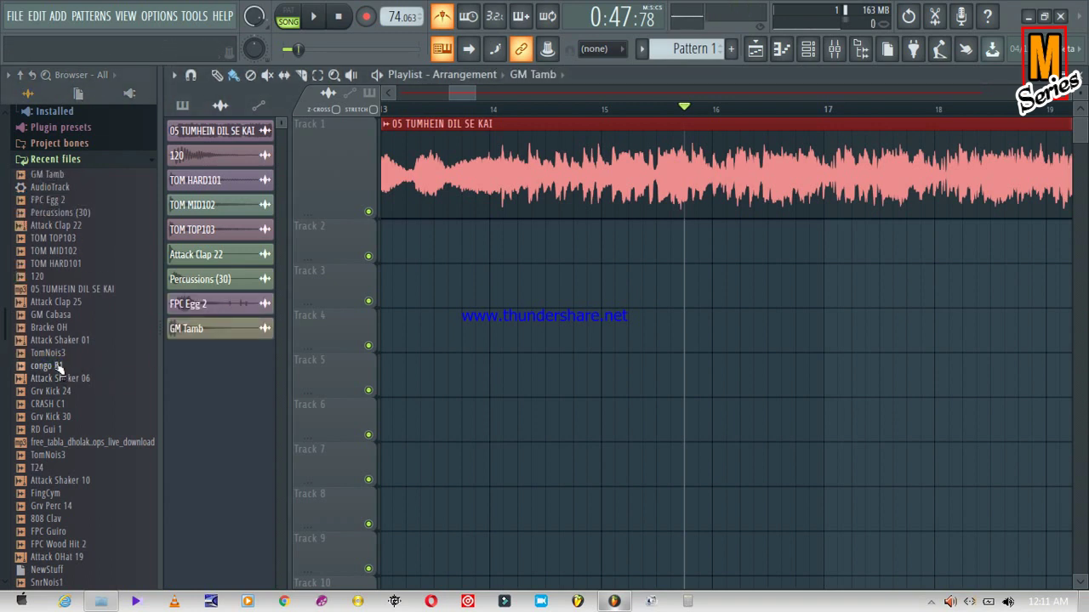
pyautogui.click(58, 368)
pyautogui.moveTo(58, 368); pyautogui.dragTo(195, 353)
# Compare Grv Kick 24, CRASH C1 and Grv Kick 30, and add Grv Kick 24 to the audio clips
pyautogui.click(61, 391)
pyautogui.click(63, 404)
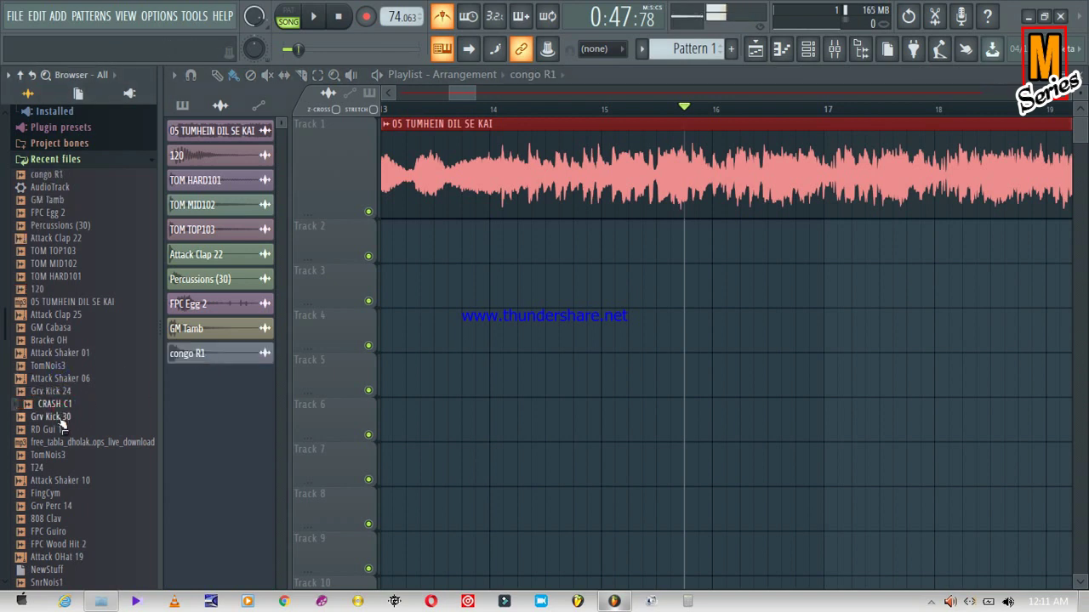
pyautogui.click(58, 417)
pyautogui.click(58, 393)
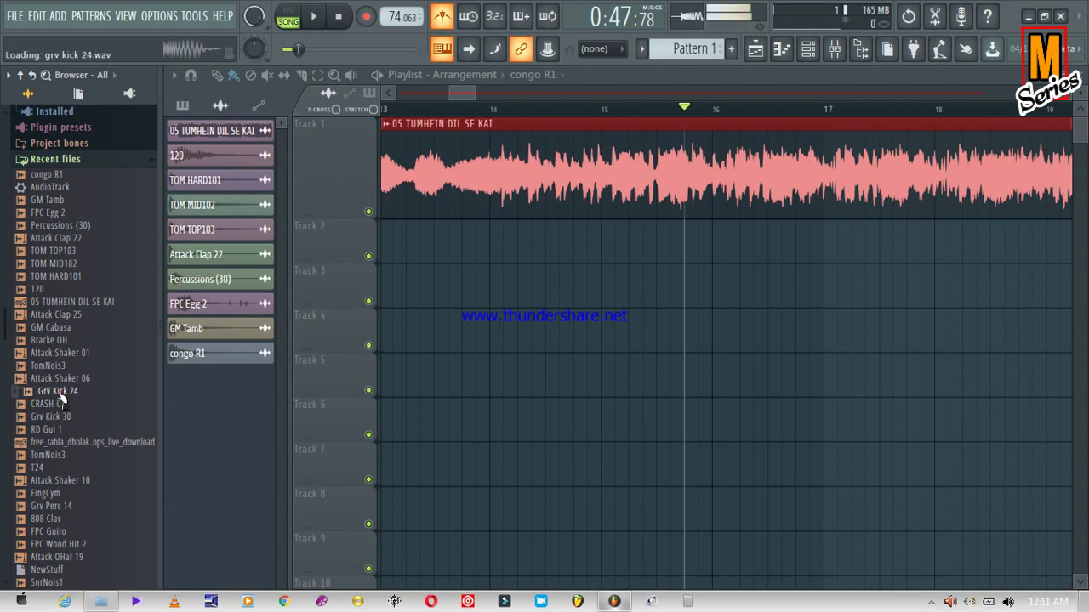
pyautogui.moveTo(63, 399); pyautogui.dragTo(179, 412)
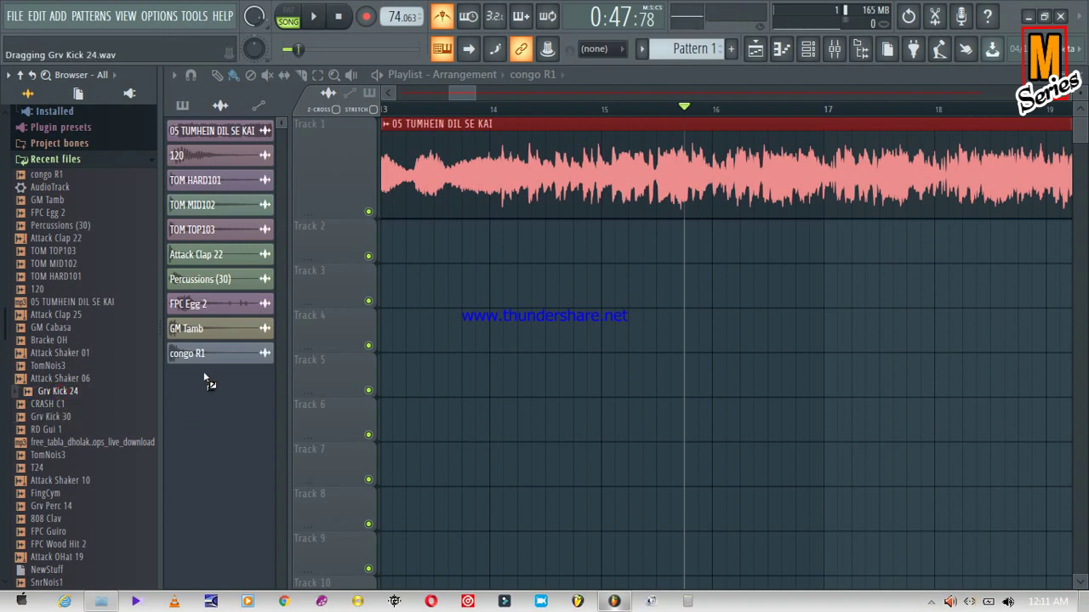
pyautogui.moveTo(204, 375); pyautogui.dragTo(205, 378)
# Preview the T24 and RD Gui 1 samples, and add TomNois3 to the audio clips
pyautogui.click(44, 468)
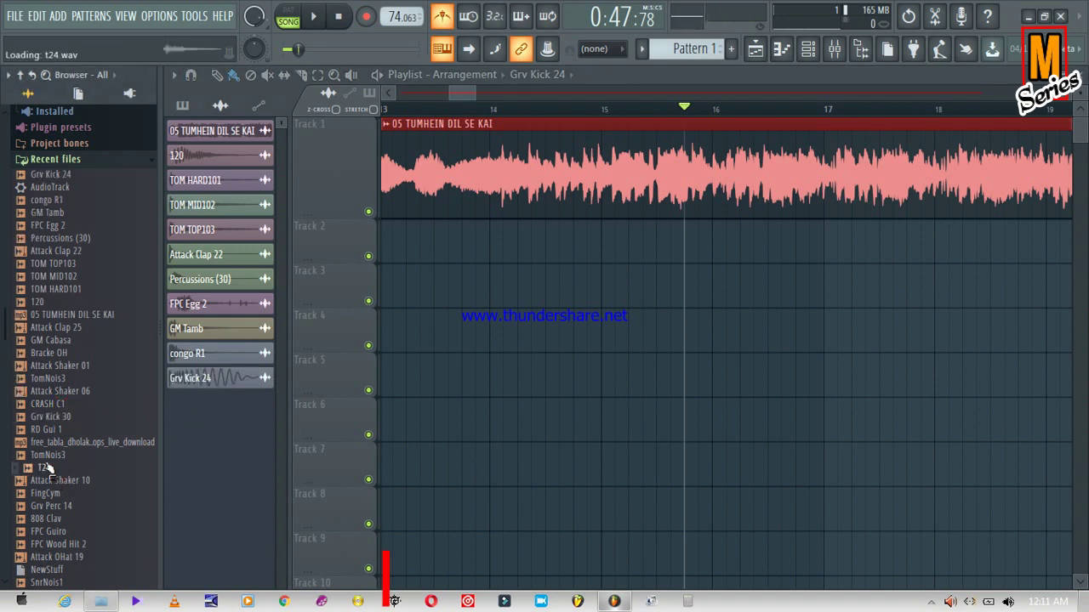
pyautogui.click(49, 431)
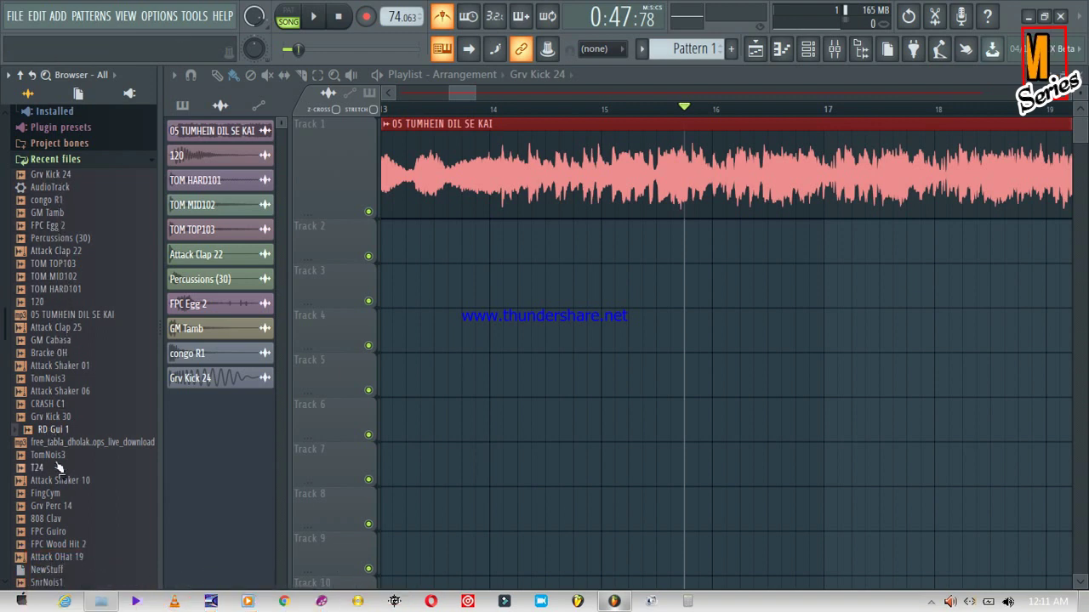
pyautogui.moveTo(51, 456); pyautogui.dragTo(218, 416)
# Audition more shaker, cabasa, clap, cymbal and tom samples from the recent files, and add RD Gui 1 to the audio clips
pyautogui.click(61, 394)
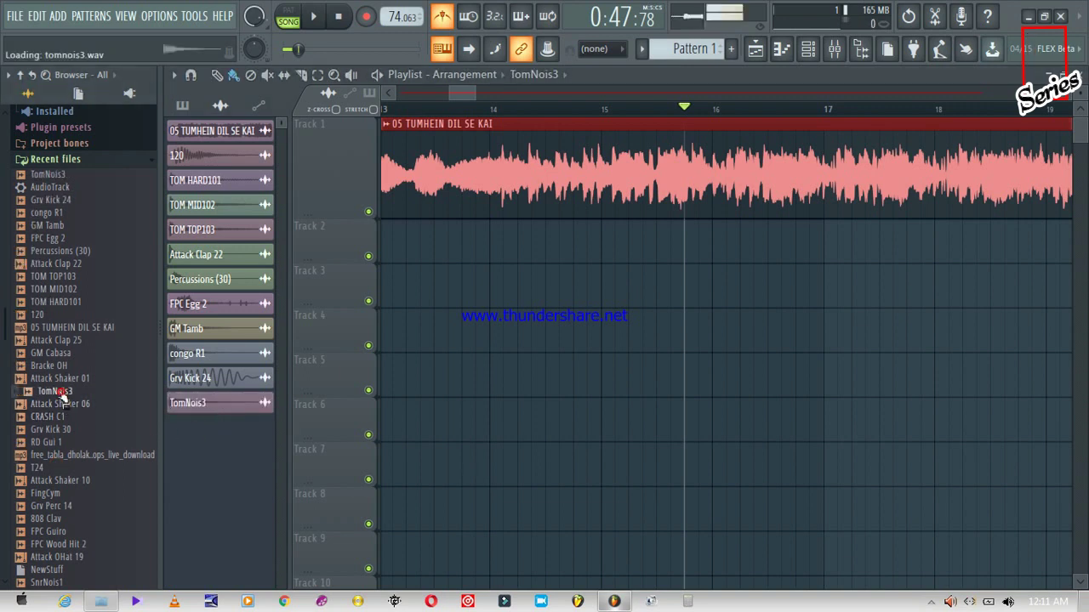
pyautogui.click(60, 369)
pyautogui.click(62, 379)
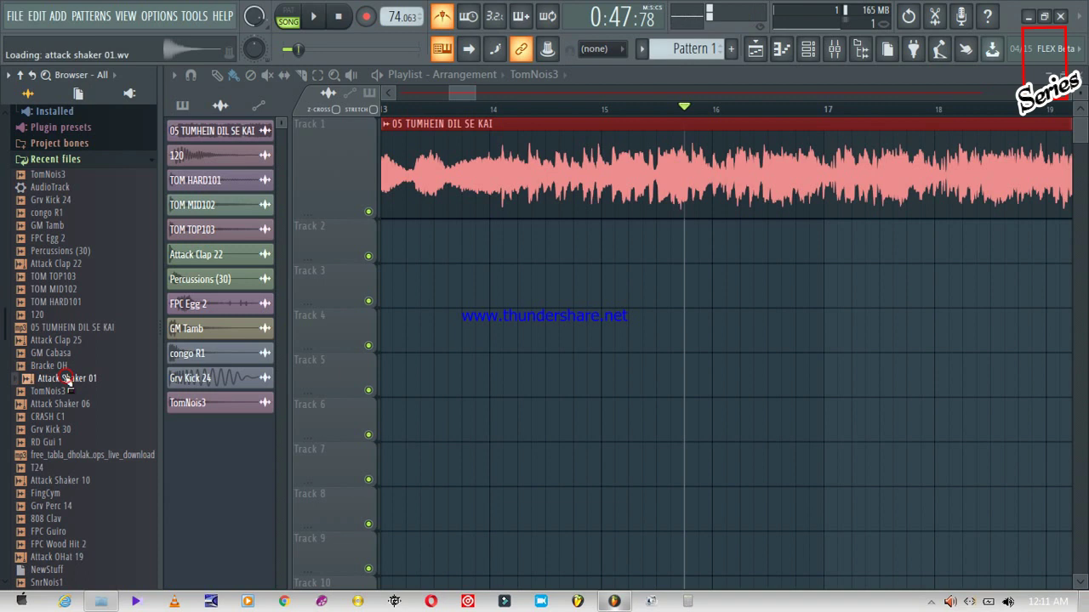
pyautogui.click(61, 353)
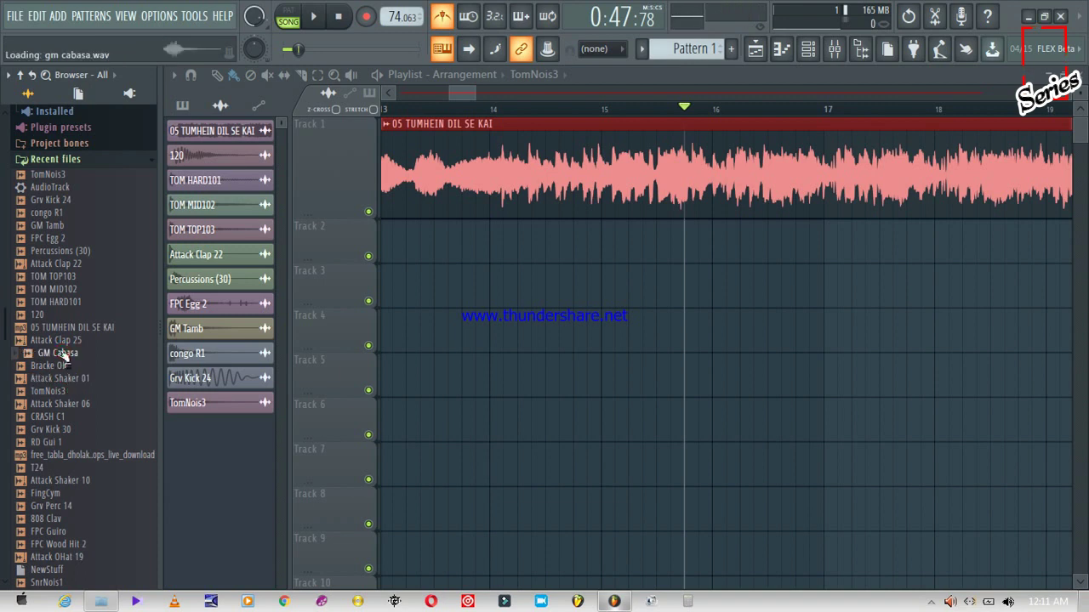
pyautogui.click(55, 264)
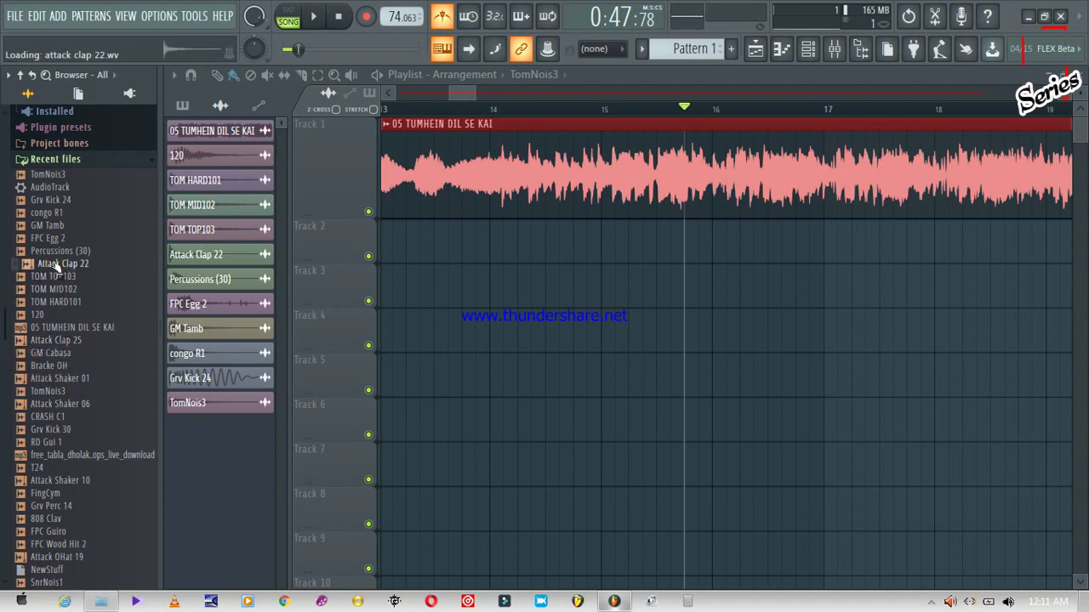
pyautogui.click(48, 175)
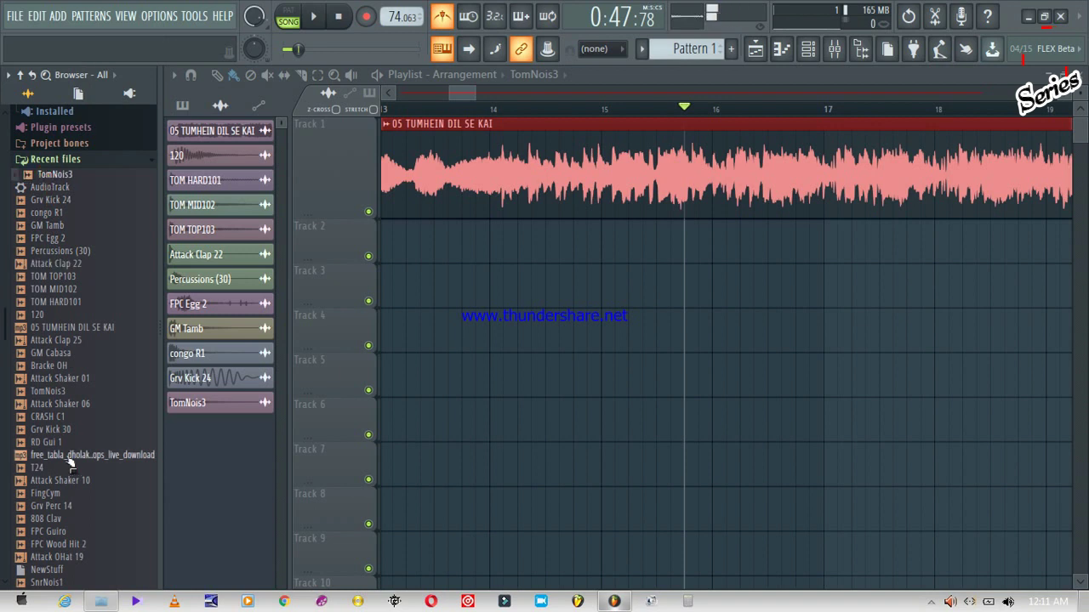
pyautogui.click(47, 494)
pyautogui.click(51, 481)
pyautogui.click(40, 470)
pyautogui.click(51, 443)
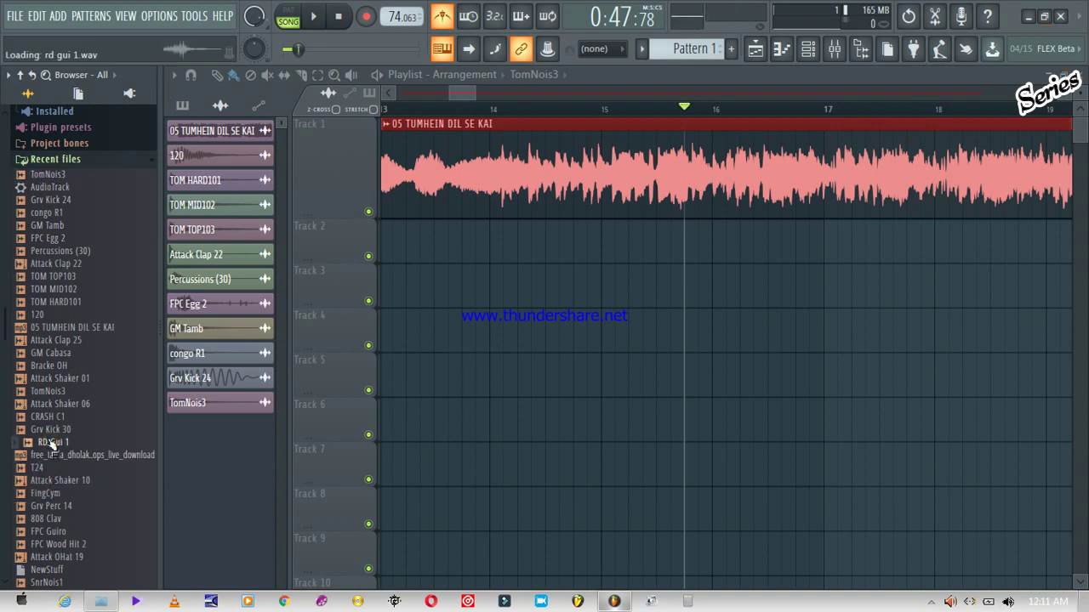
pyautogui.moveTo(51, 443); pyautogui.dragTo(205, 433)
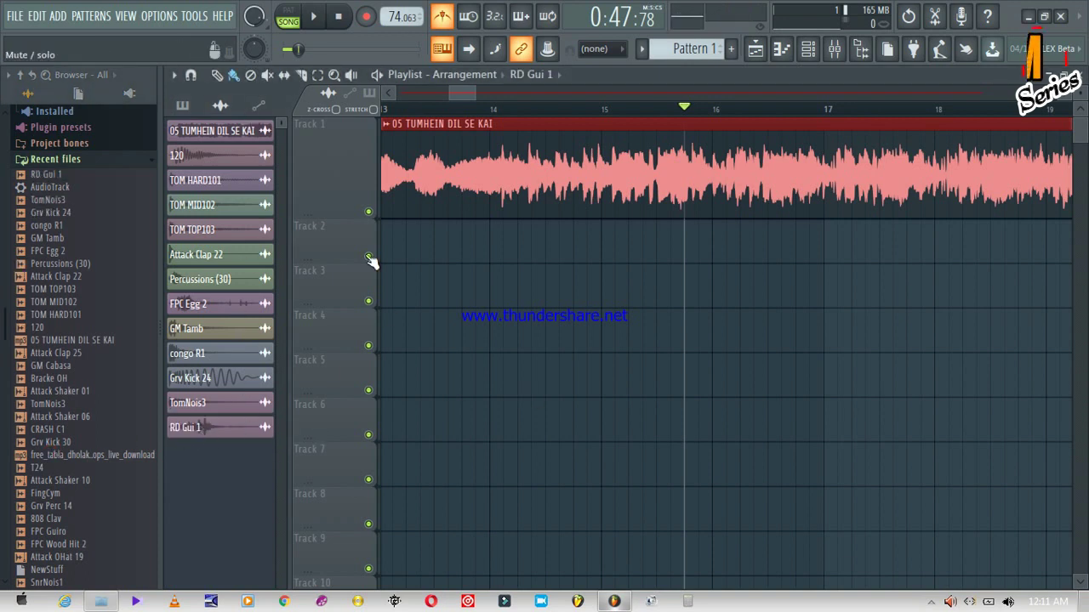
# Increase Track 2's height in the playlist and play the song from around bar 15
pyautogui.moveTo(336, 262); pyautogui.dragTo(340, 316)
pyautogui.moveTo(451, 96); pyautogui.dragTo(462, 96)
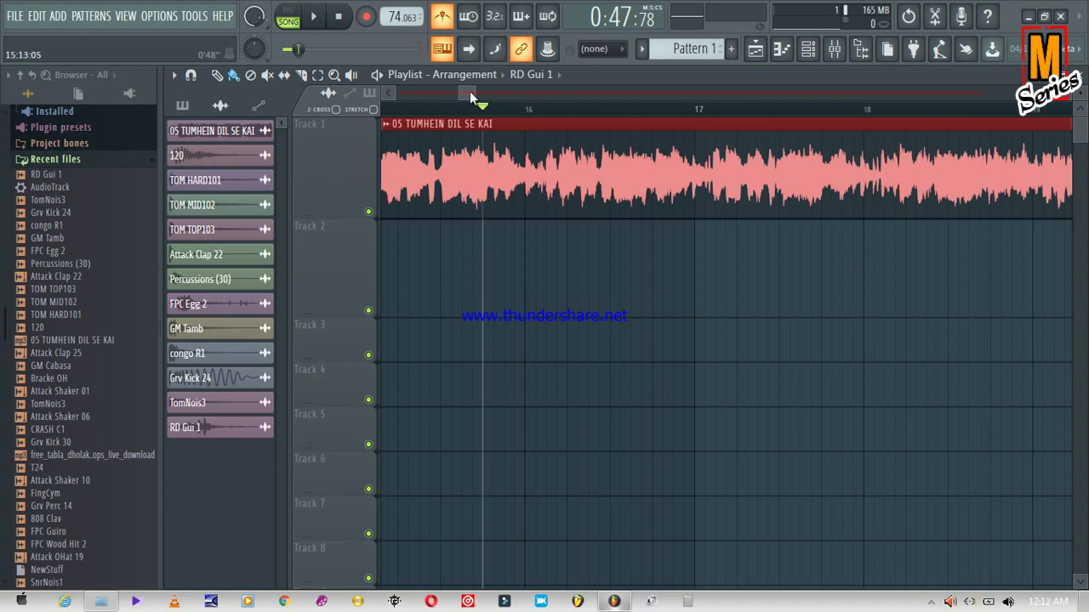
pyautogui.press('space')
pyautogui.press('space')
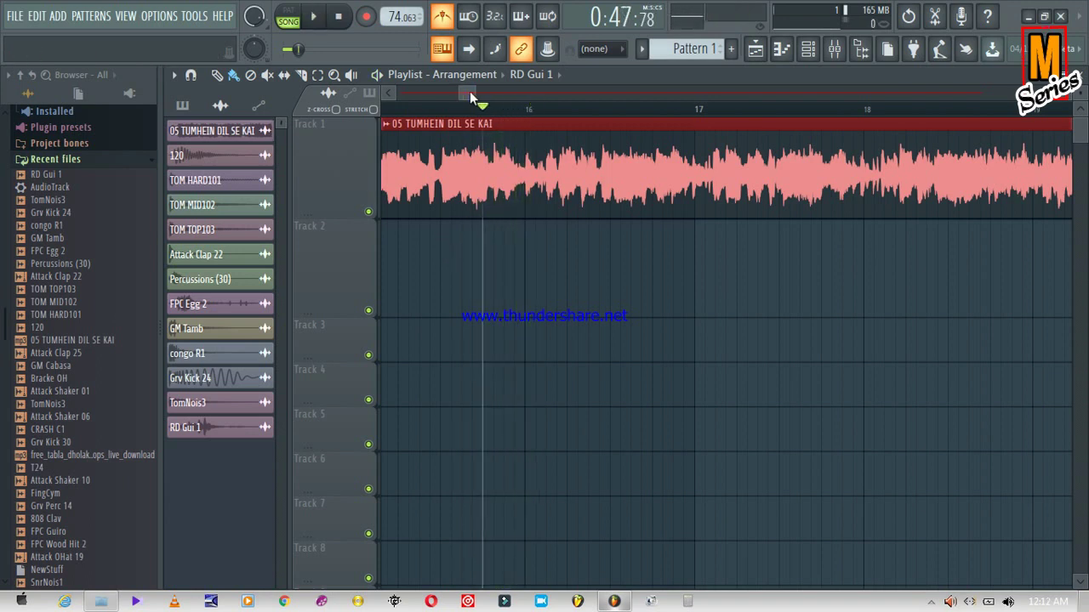
pyautogui.click(389, 110)
pyautogui.press('space')
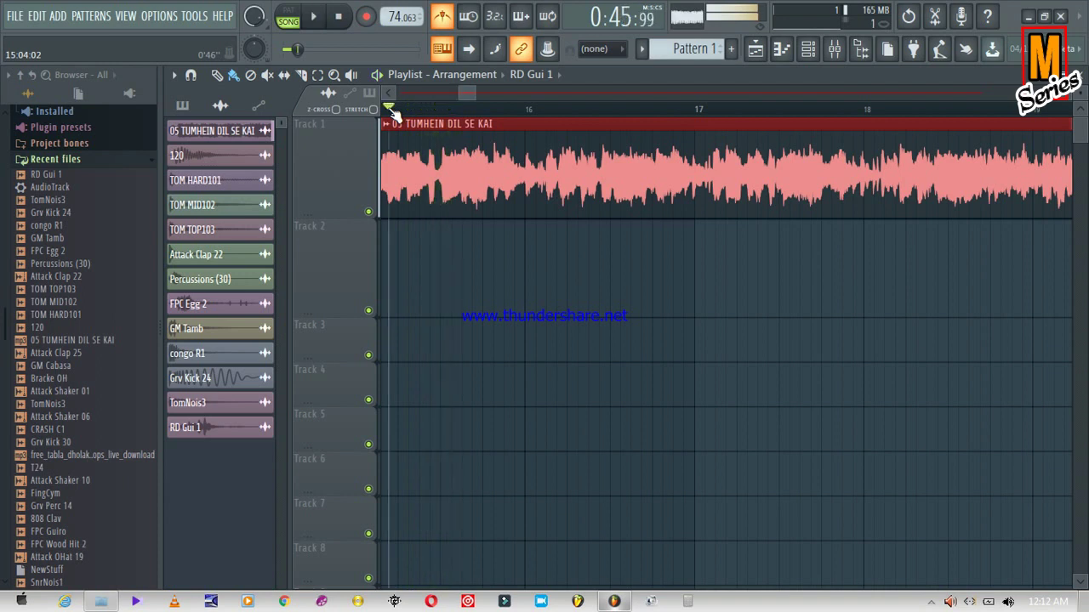
# Set the playback start to step 11 of bar 15 and play the song briefly from there
pyautogui.click(465, 111)
pyautogui.press('space')
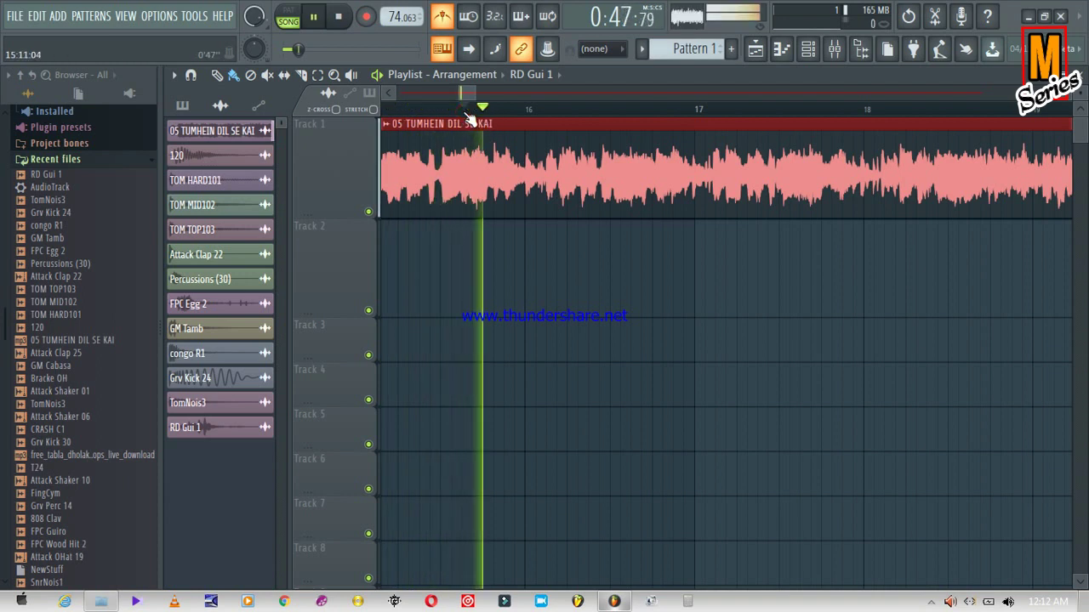
pyautogui.press('space')
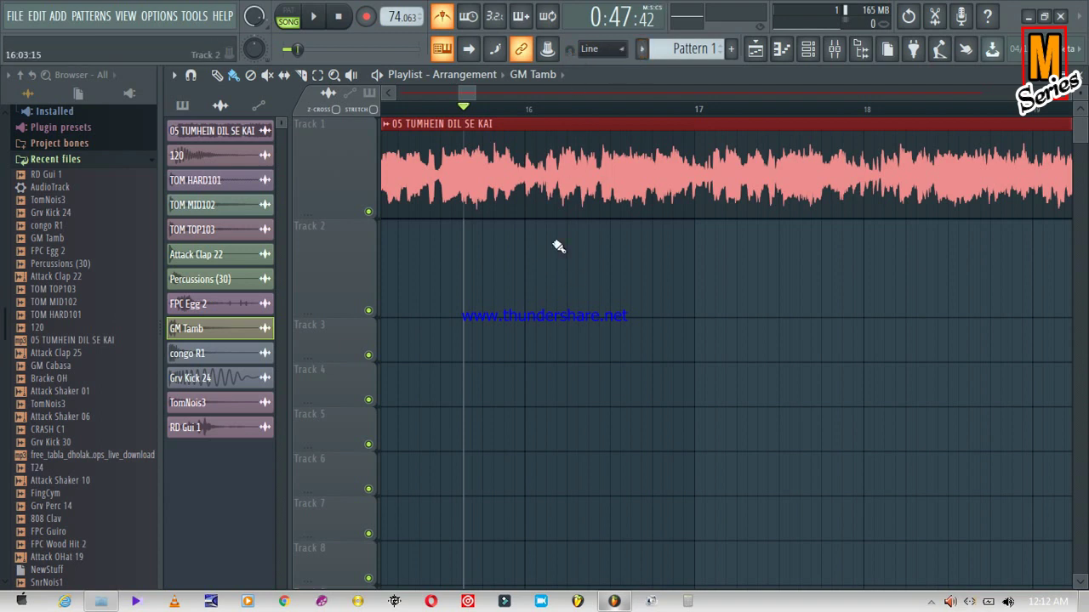
# Place eight GM Tamb clips on Track 2, one on every beat of bars 16 and 17, and play them with the song
pyautogui.click(528, 268)
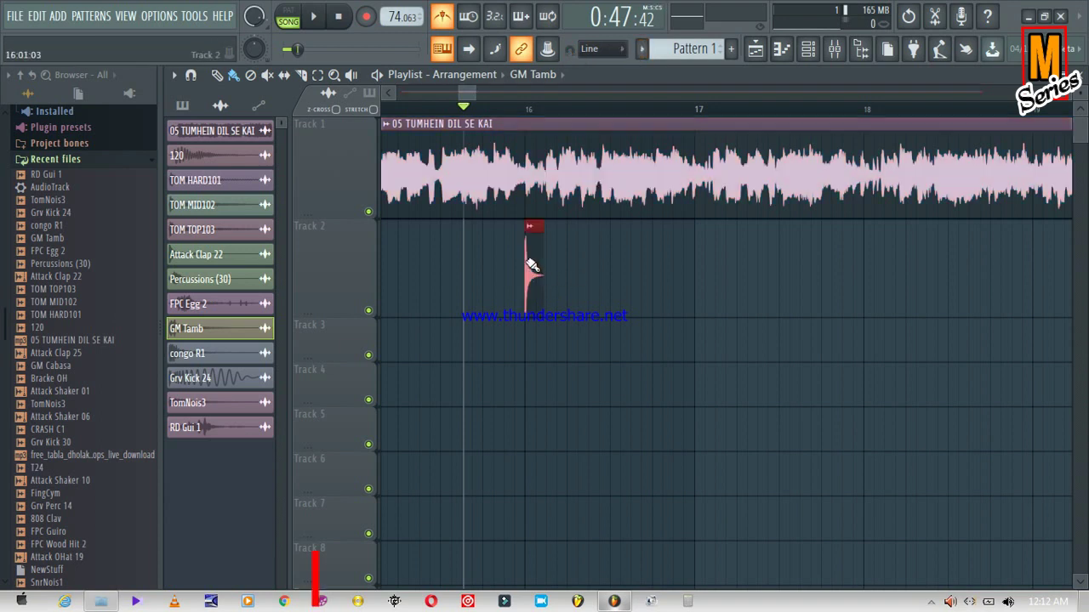
pyautogui.click(574, 257)
pyautogui.press('space')
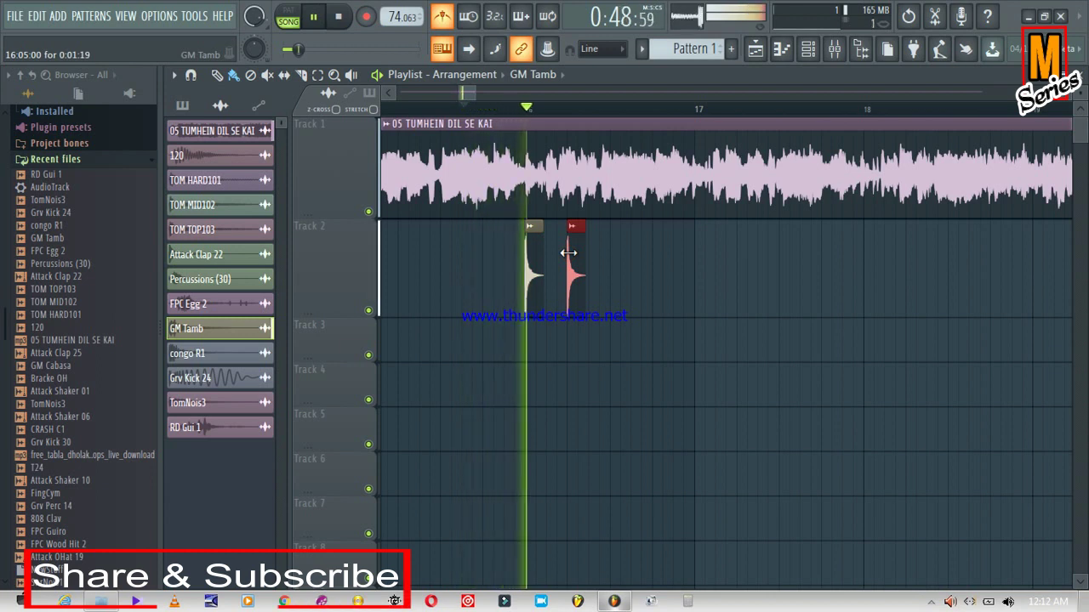
pyautogui.click(610, 280)
pyautogui.press('space')
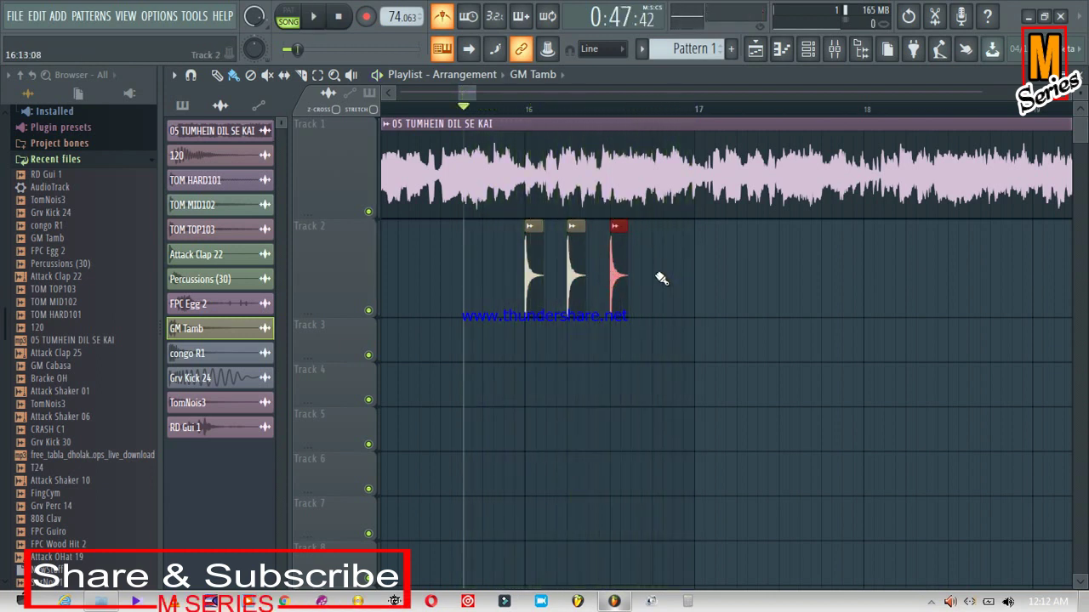
pyautogui.click(656, 278)
pyautogui.click(699, 279)
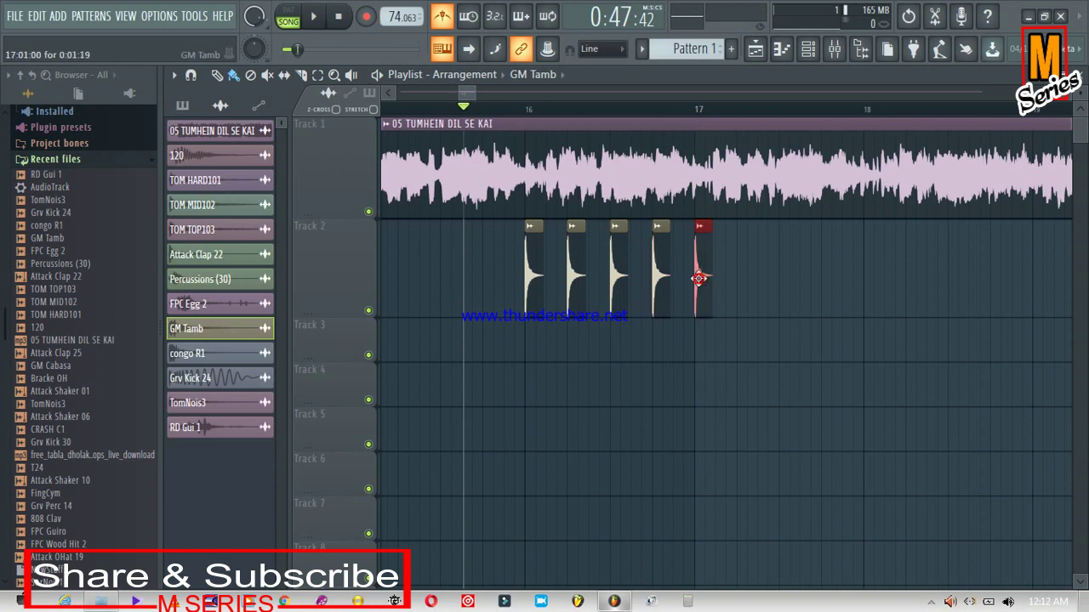
pyautogui.click(742, 280)
pyautogui.click(785, 289)
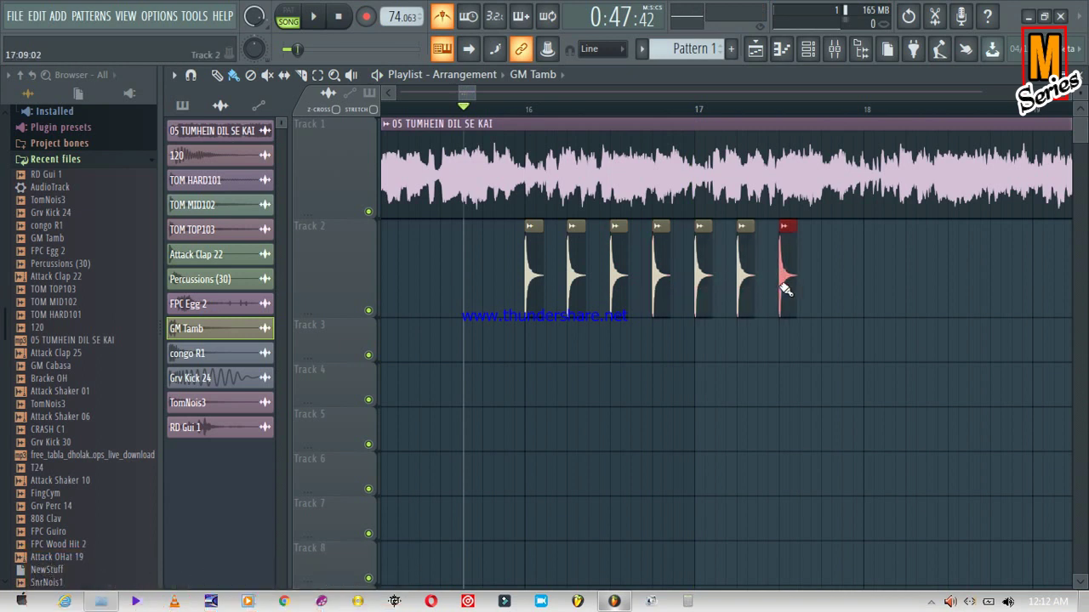
pyautogui.click(826, 283)
pyautogui.press('space')
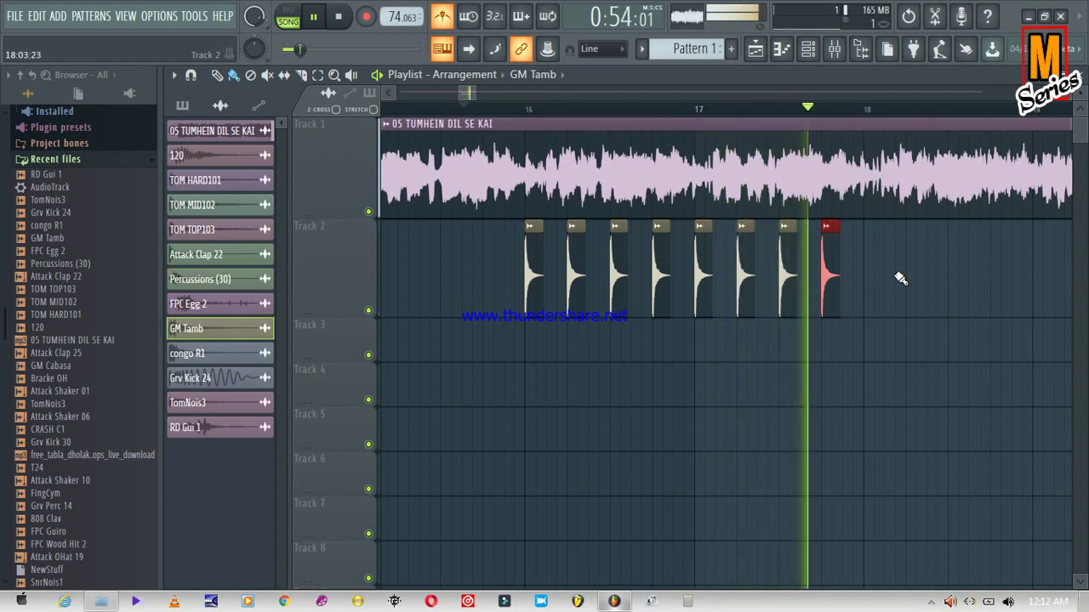
pyautogui.press('space')
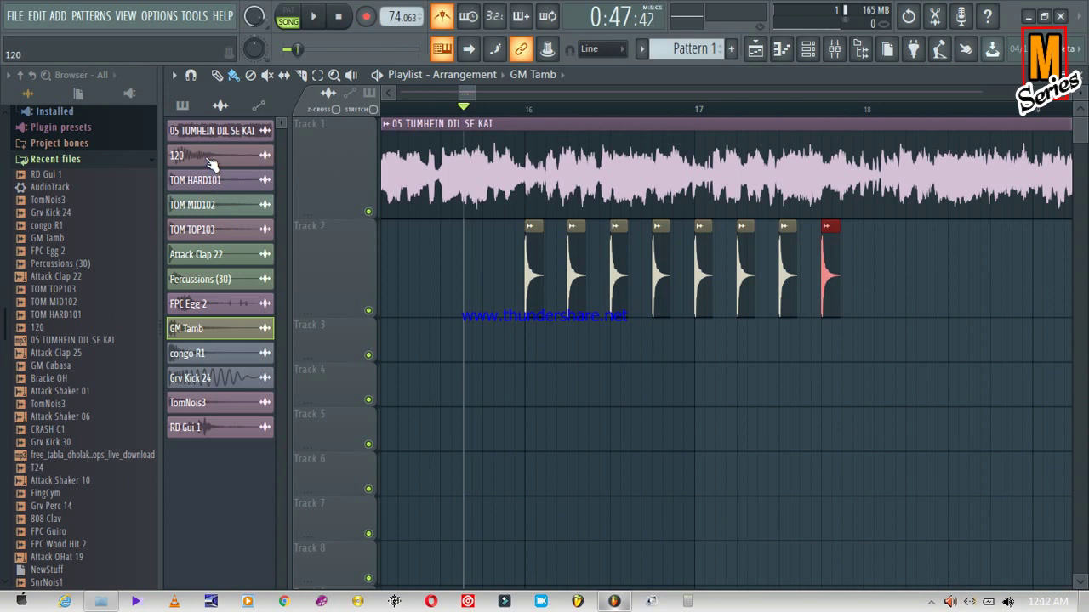
# Place eight Grv Kick 24 clips on Track 3, directly under the GM Tamb clips, and play the result
pyautogui.click(204, 379)
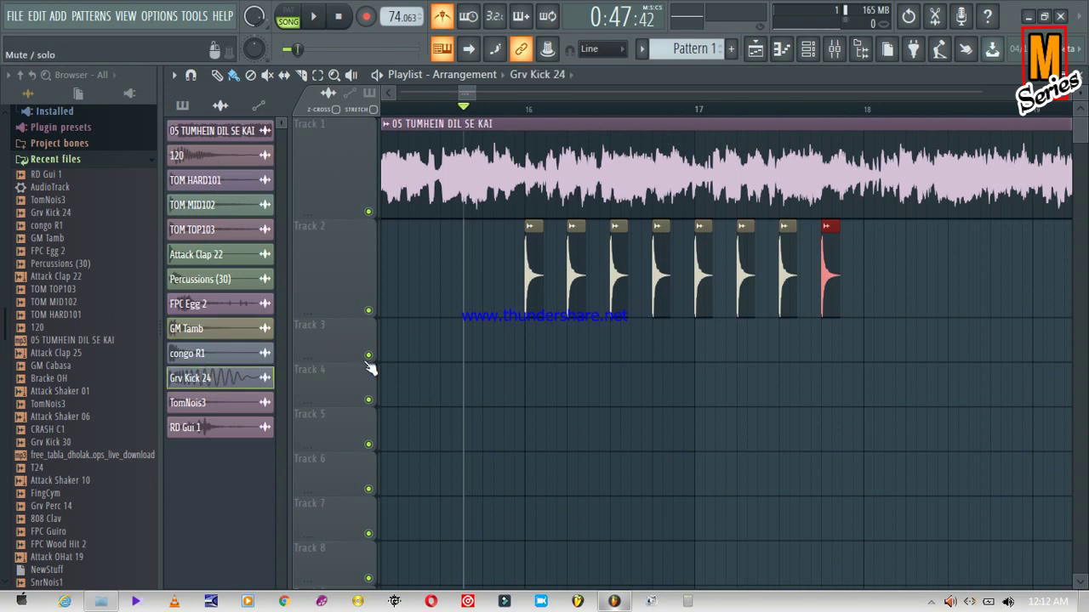
pyautogui.click(531, 337)
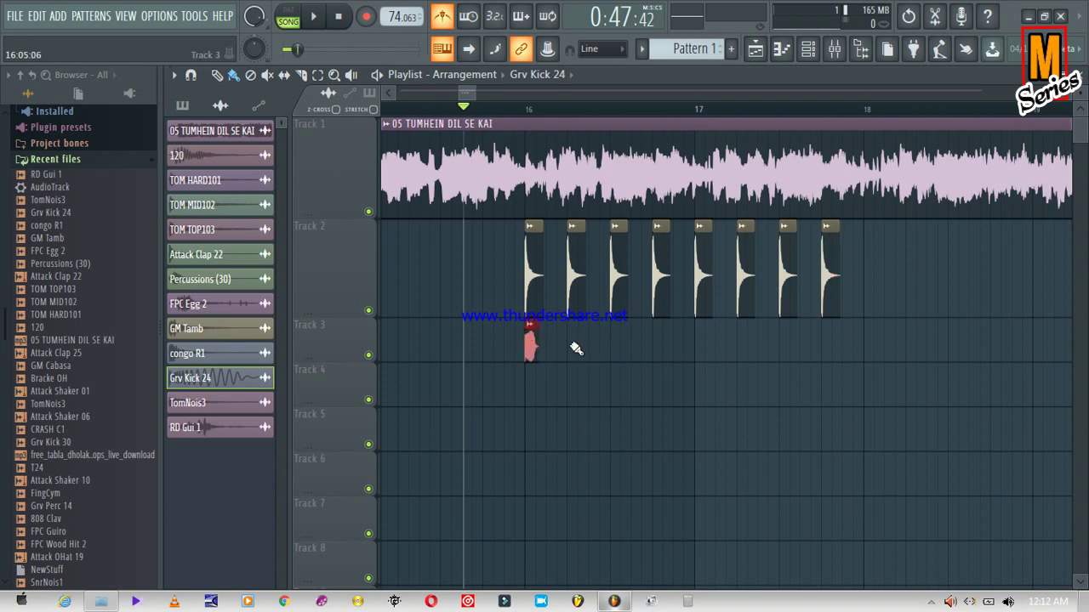
pyautogui.click(572, 341)
pyautogui.click(616, 343)
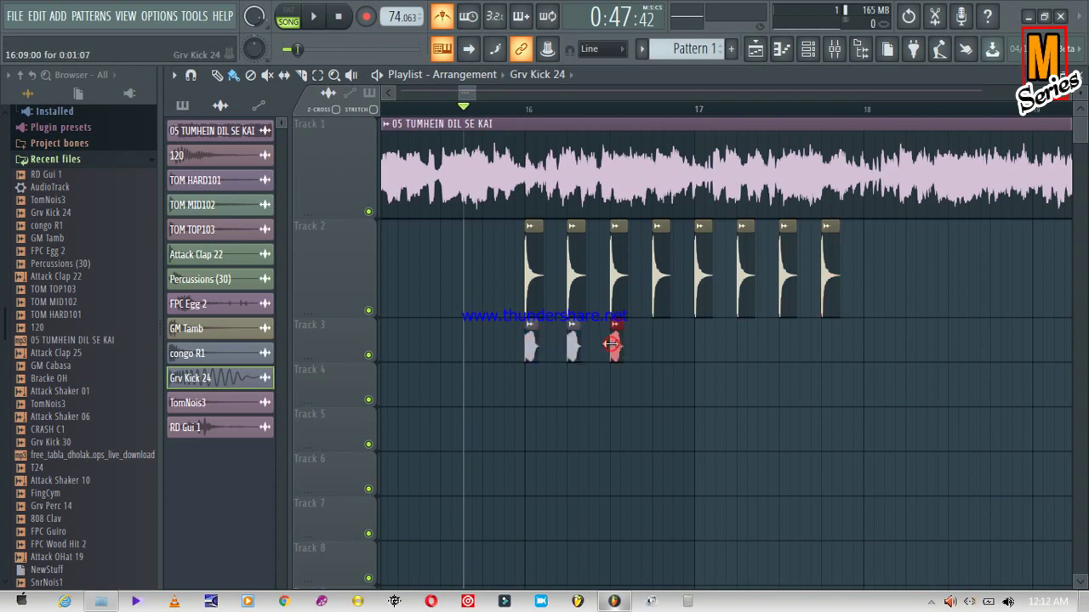
pyautogui.click(659, 345)
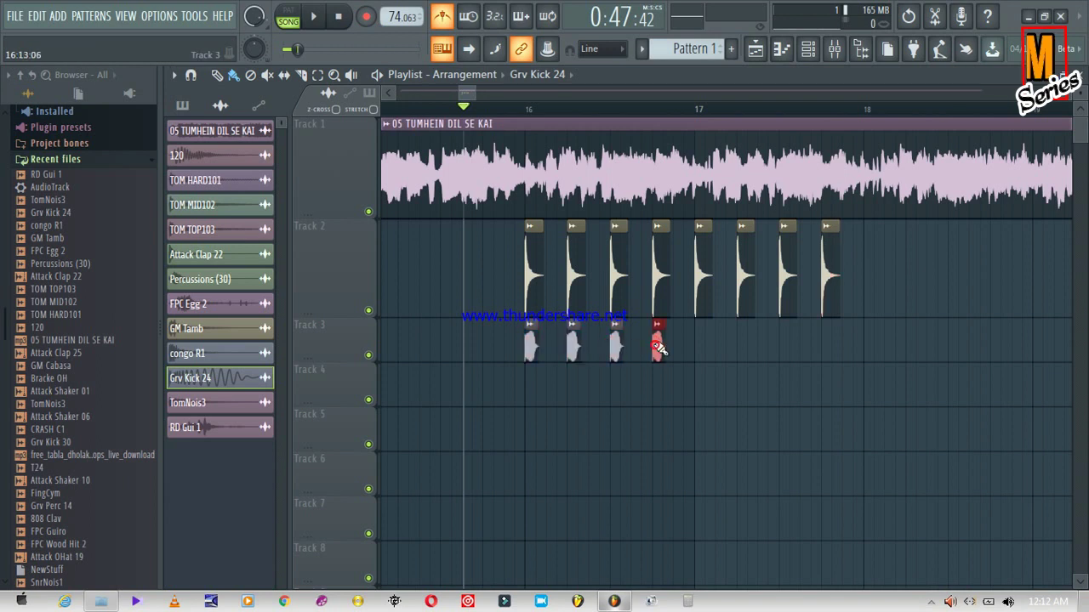
pyautogui.click(700, 346)
pyautogui.click(743, 344)
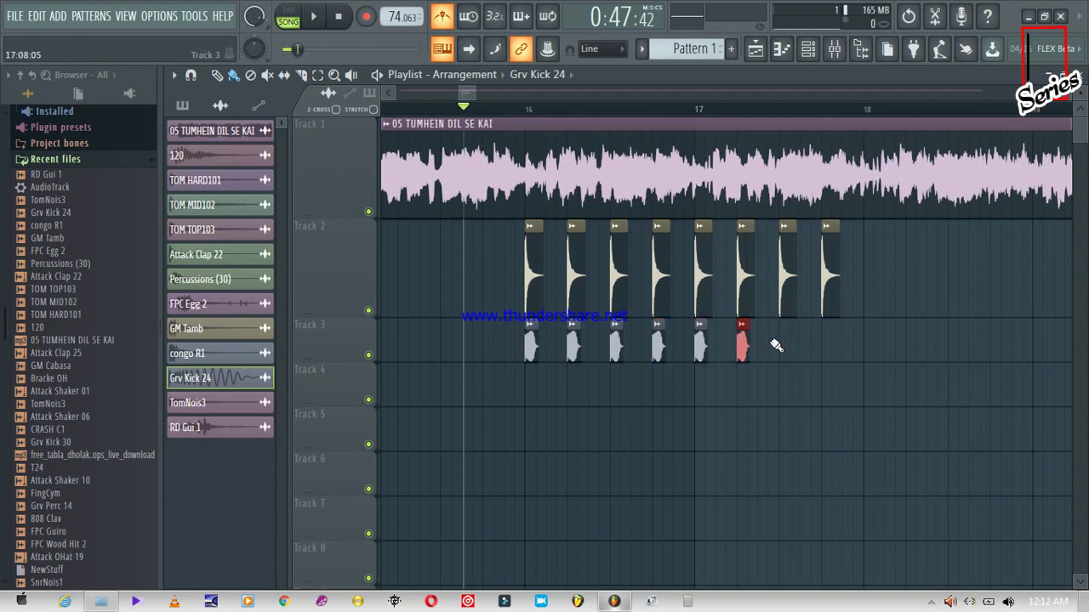
pyautogui.click(783, 343)
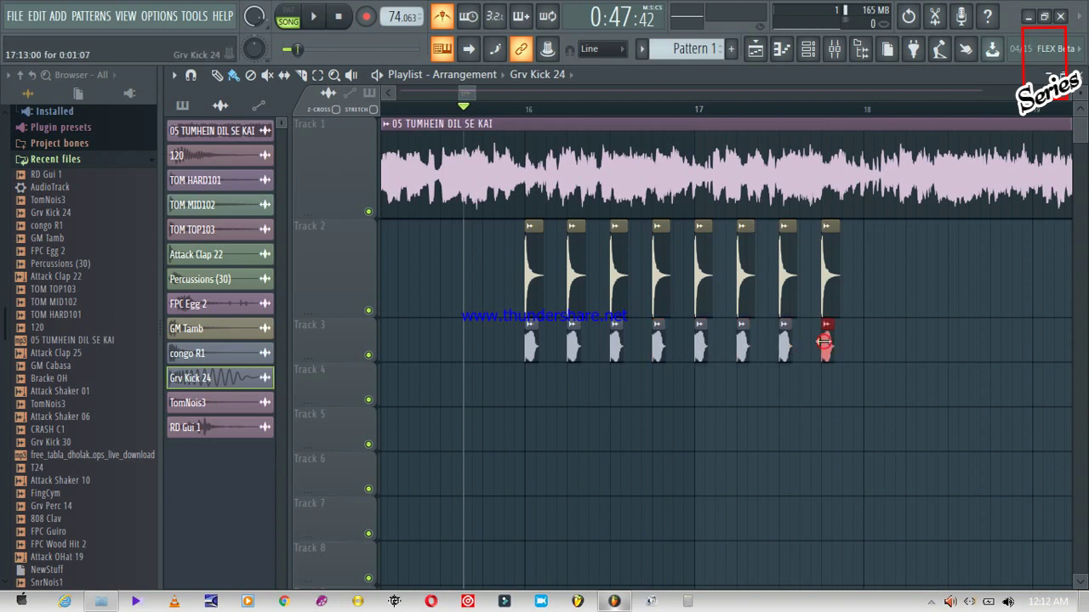
pyautogui.press('space')
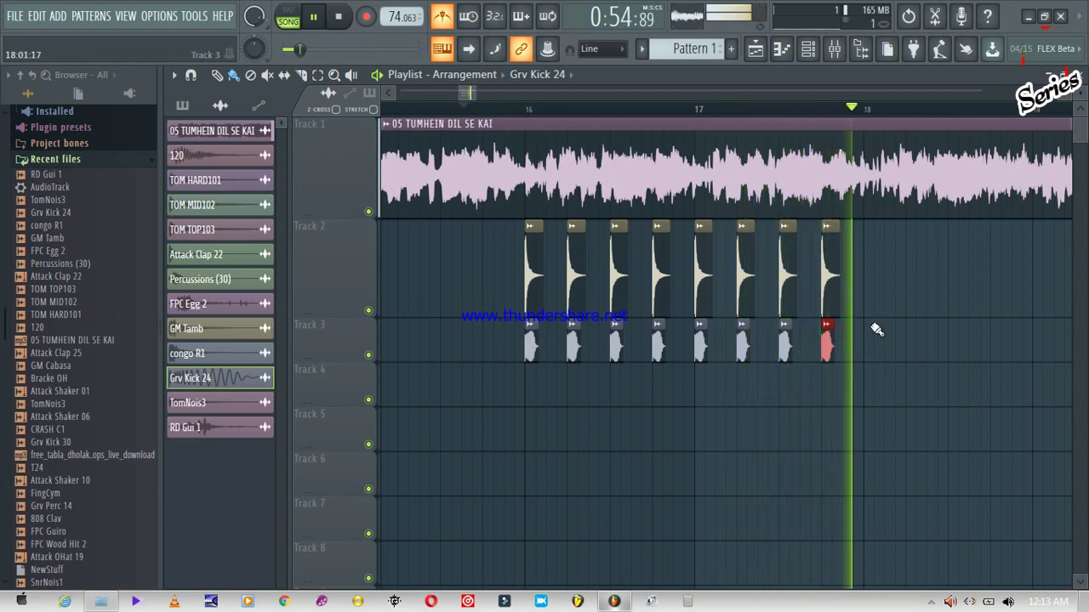
pyautogui.press('space')
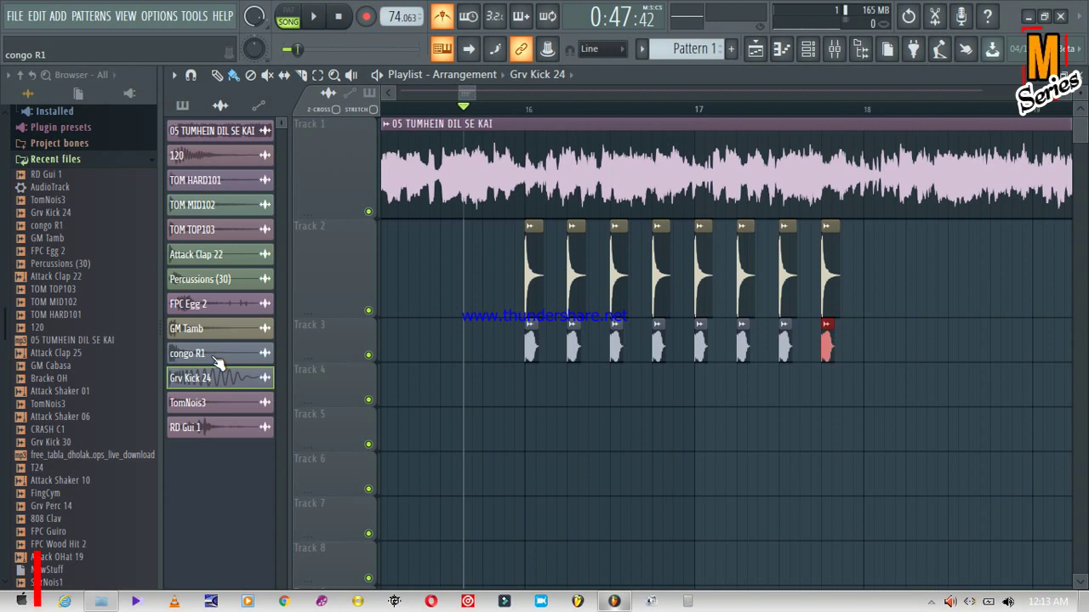
# Place 120 clips on Track 4 at steps 2 and 10 of bars 16 and 17, and play the pattern
pyautogui.click(185, 155)
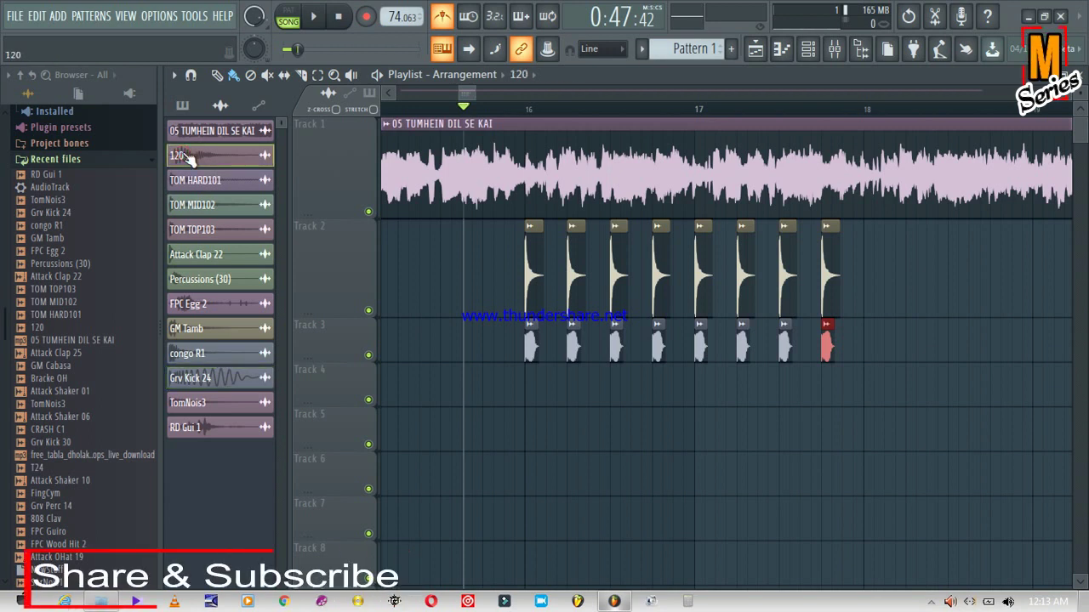
pyautogui.click(541, 389)
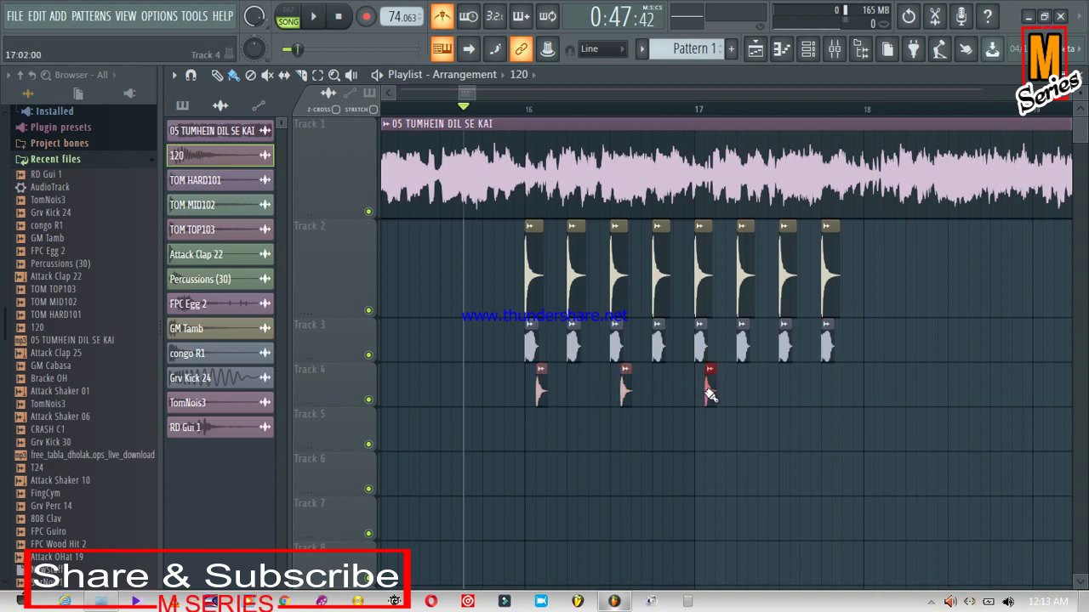
pyautogui.click(796, 392)
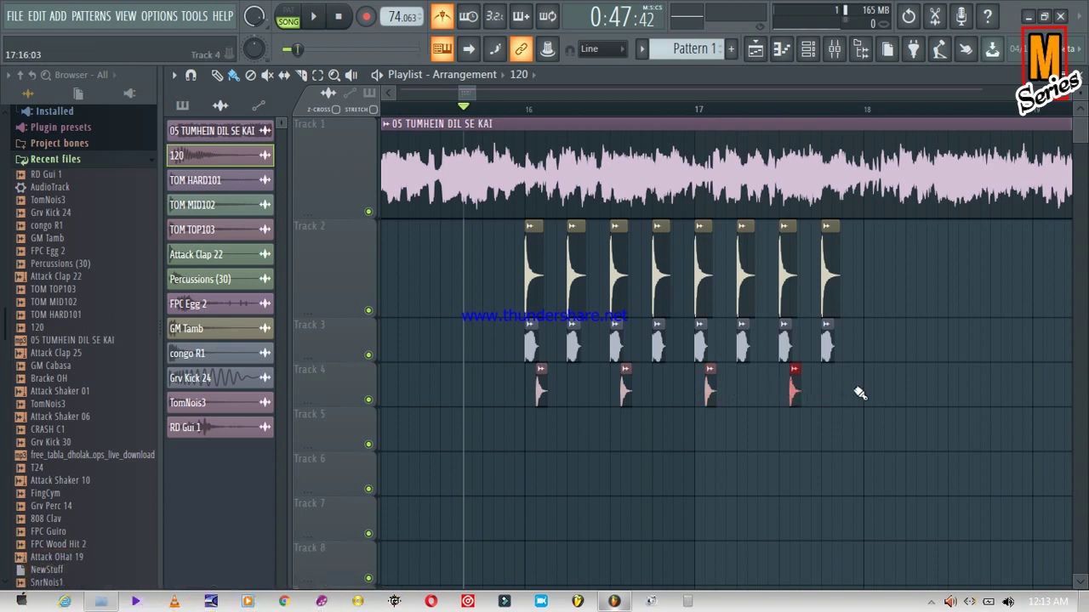
pyautogui.press('space')
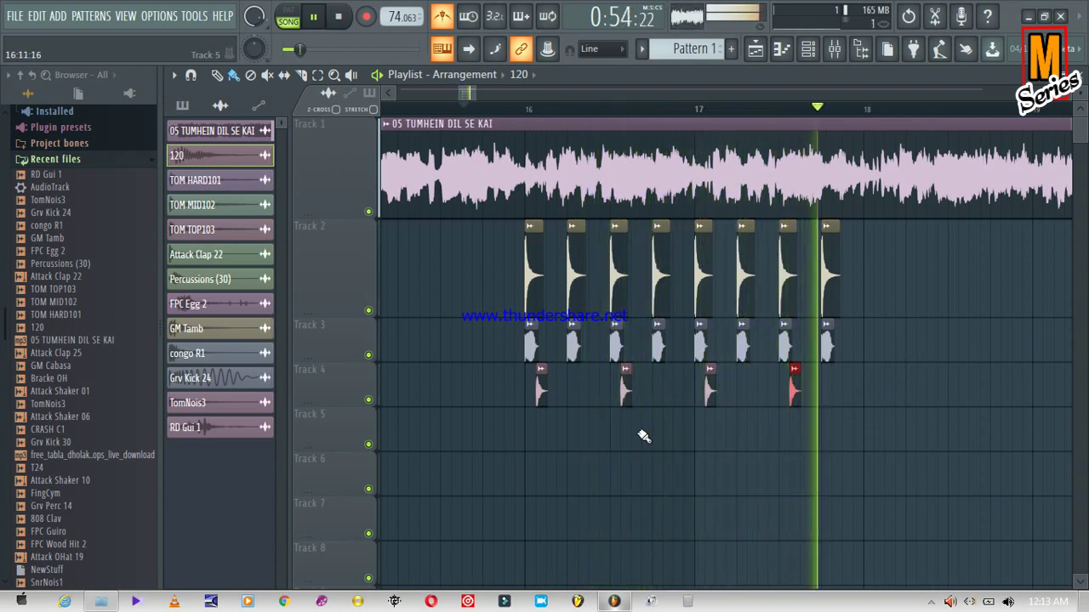
pyautogui.press('space')
# Try an extra 120 clip at step 4 of bar 16 on Track 4 during playback, and remove it
pyautogui.press('space')
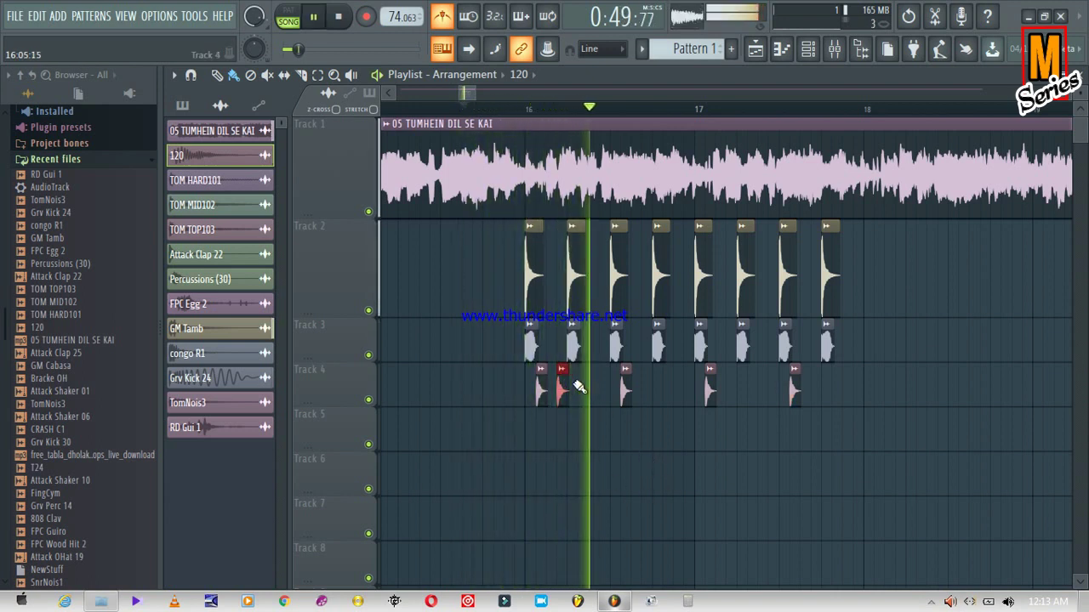
pyautogui.press('space')
pyautogui.rightClick(565, 385)
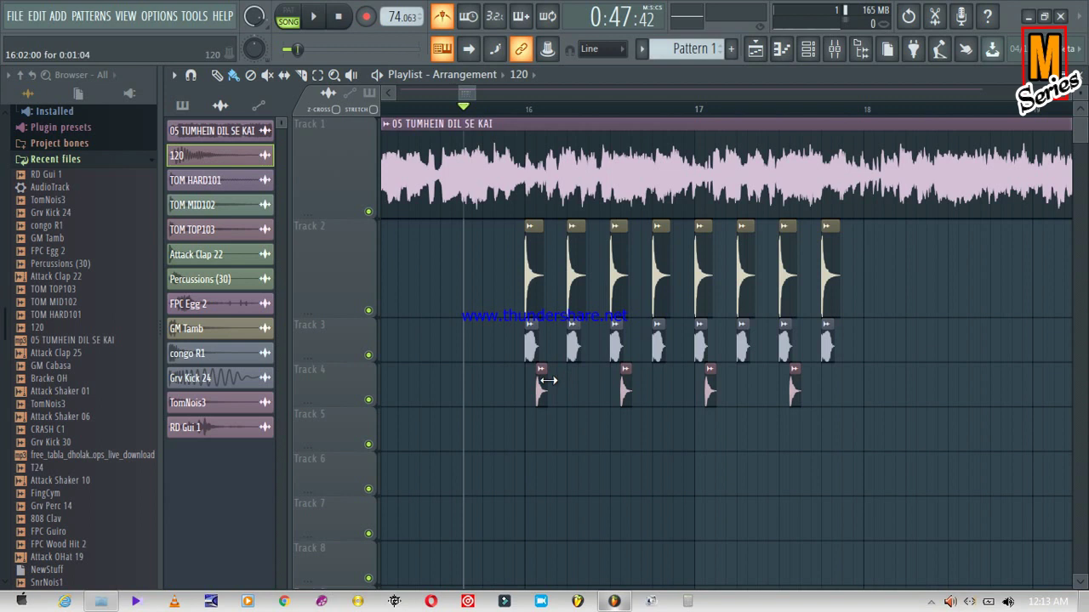
# Shorten the 120 sample by setting its length to 83% in its channel settings, and close them
pyautogui.moveTo(474, 89); pyautogui.dragTo(460, 92)
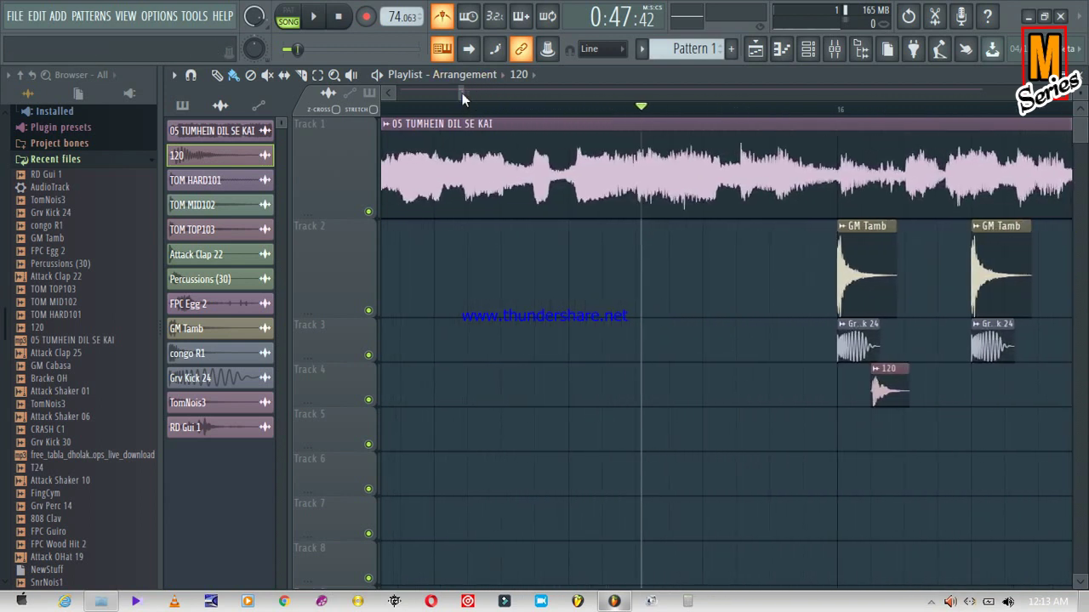
pyautogui.doubleClick(888, 389)
pyautogui.moveTo(599, 295); pyautogui.dragTo(565, 98)
pyautogui.moveTo(530, 314)
pyautogui.mouseDown()
pyautogui.moveTo(530, 300)
pyautogui.moveTo(530, 317)
pyautogui.mouseUp()
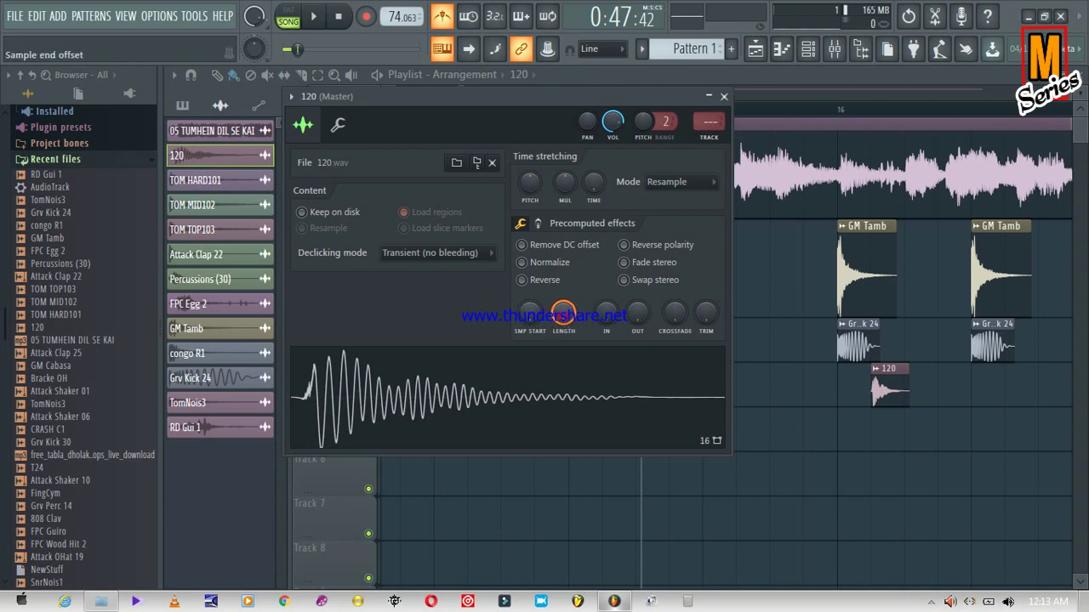
pyautogui.moveTo(563, 313)
pyautogui.mouseDown()
pyautogui.moveTo(563, 332)
pyautogui.moveTo(565, 323)
pyautogui.mouseUp()
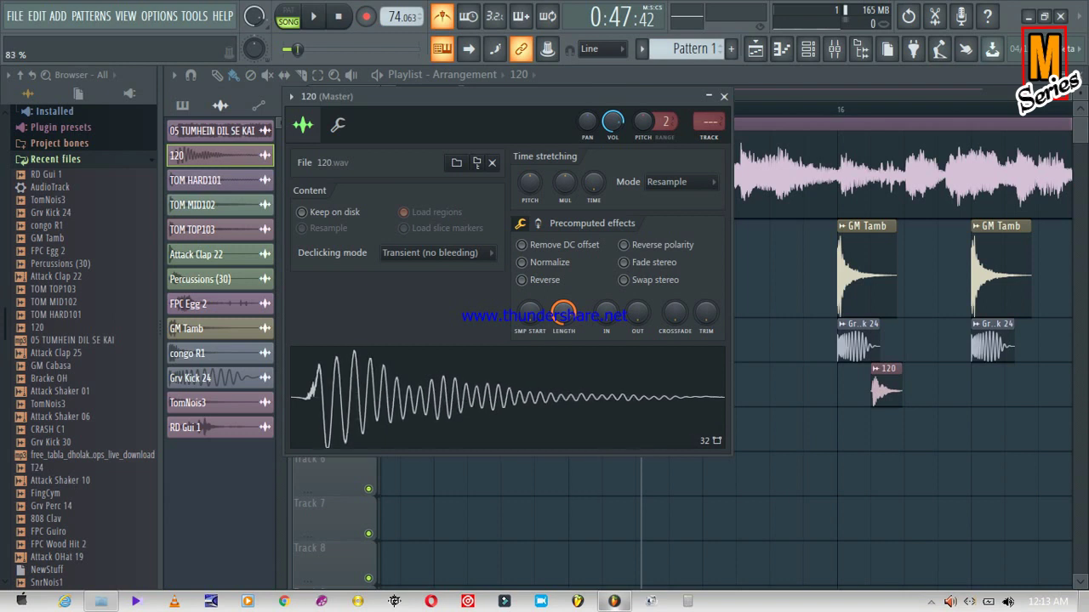
pyautogui.click(724, 97)
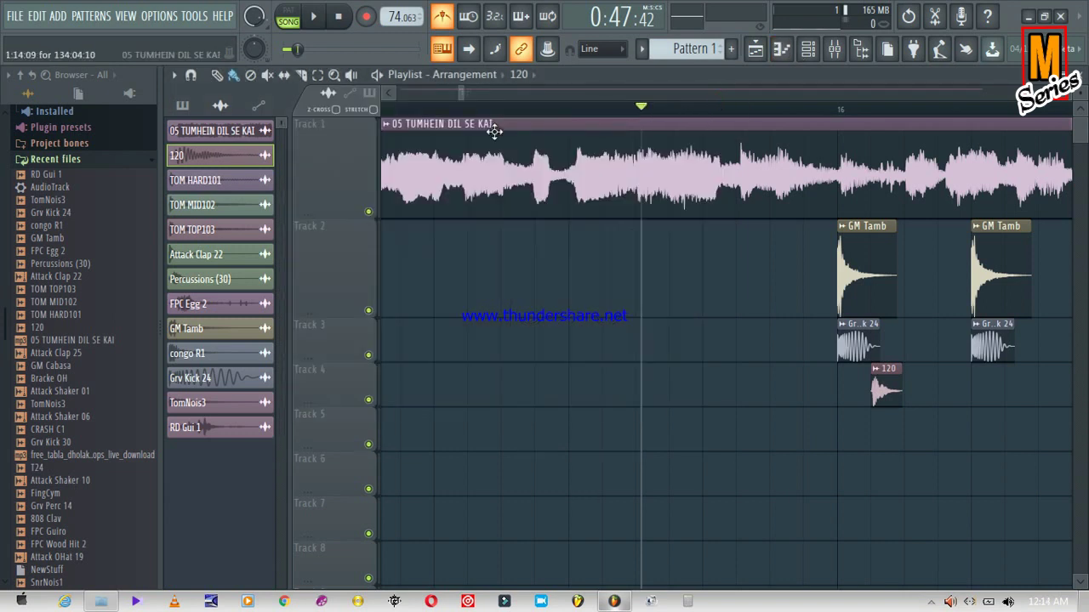
# Try an extra 120 clip at step 3 of bar 16 on Track 4, play it, and remove it
pyautogui.moveTo(464, 93); pyautogui.dragTo(474, 94)
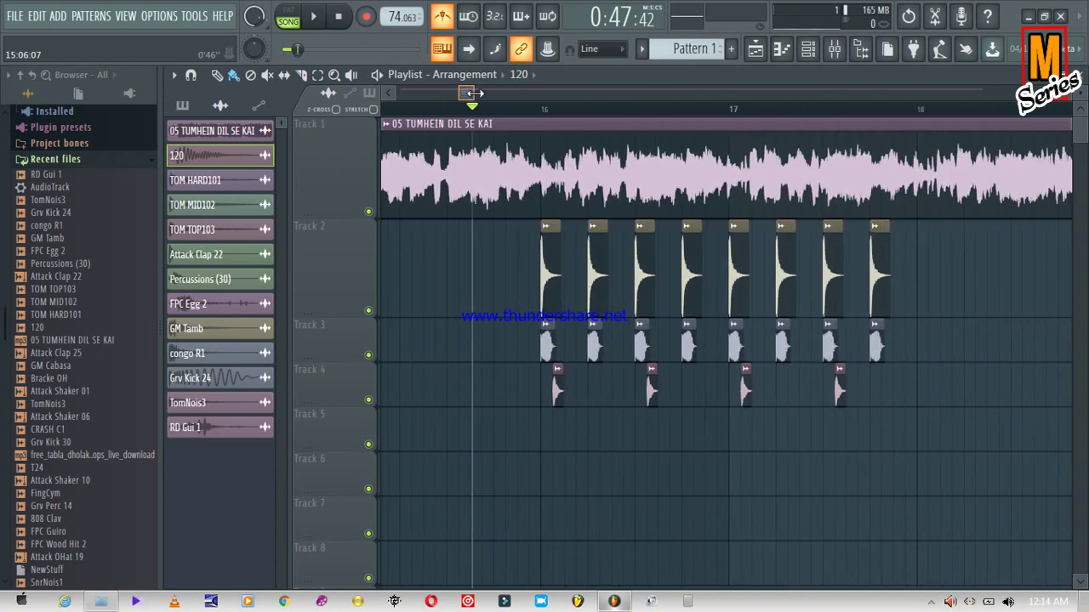
pyautogui.click(570, 387)
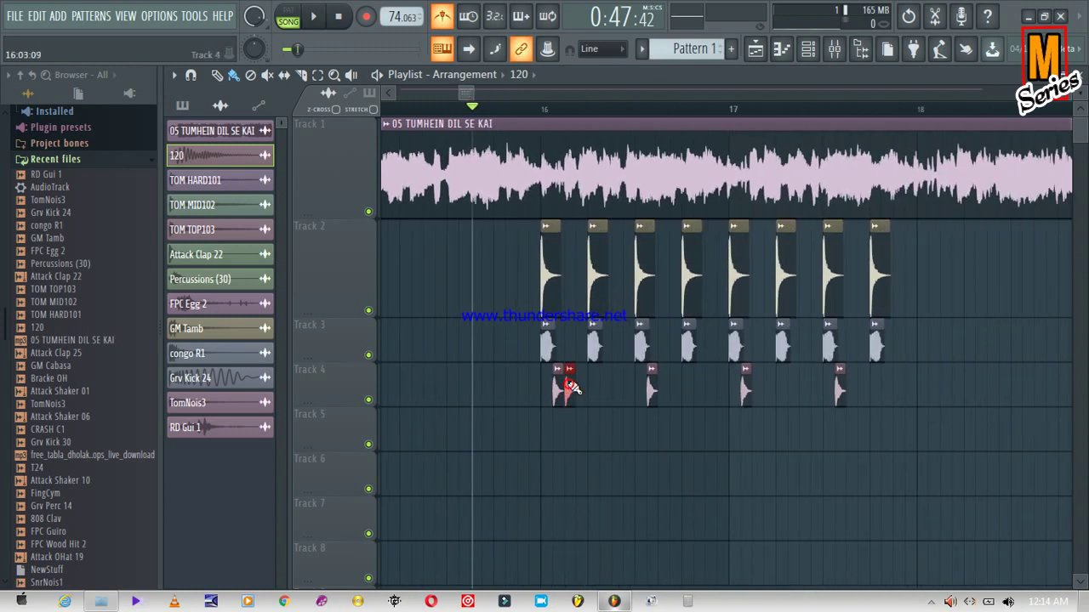
pyautogui.press('space')
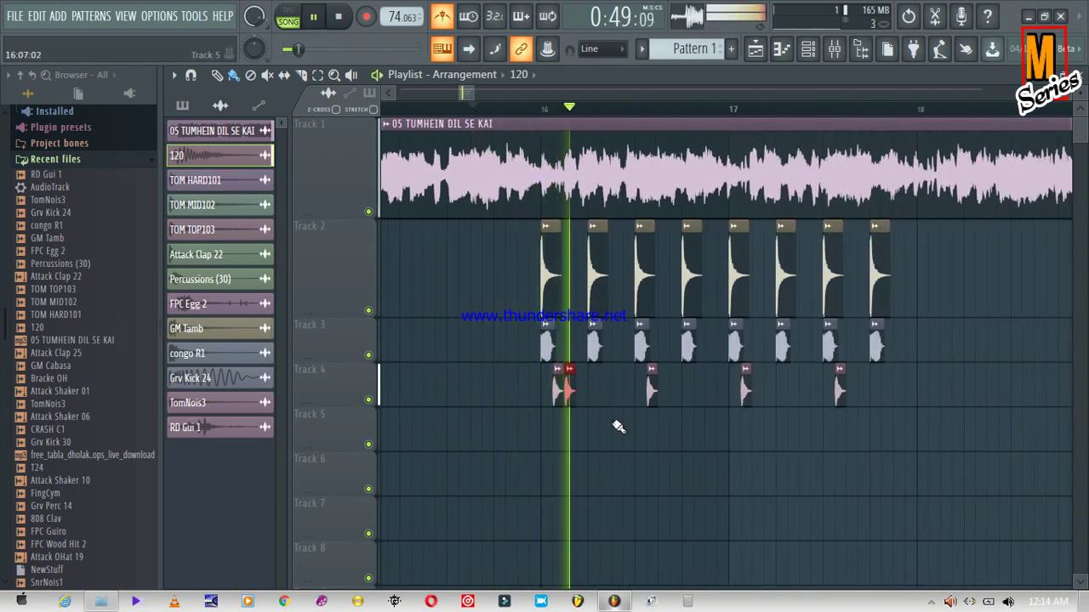
pyautogui.press('space')
pyautogui.rightClick(573, 391)
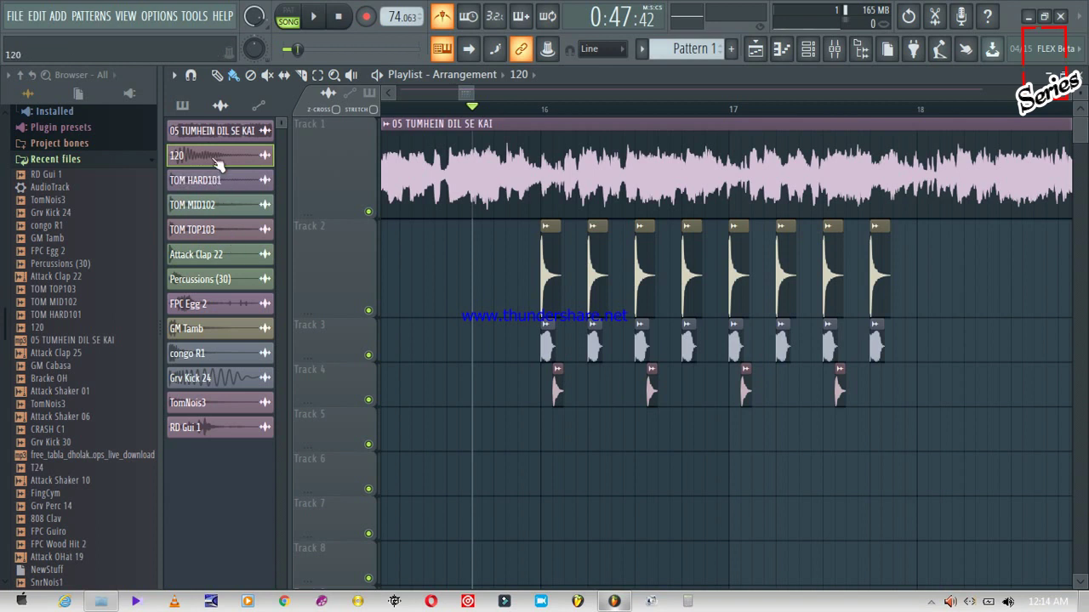
# Place Percussions (30) clips on Track 5 at steps 3 and 11 of bars 16 and 17, and play the pattern
pyautogui.click(213, 282)
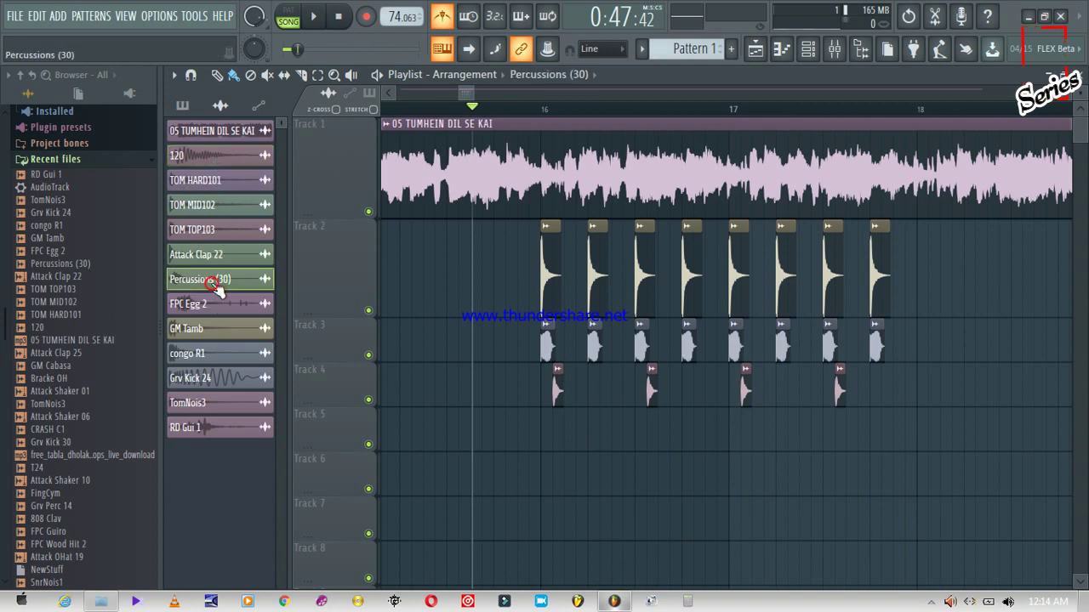
pyautogui.click(571, 432)
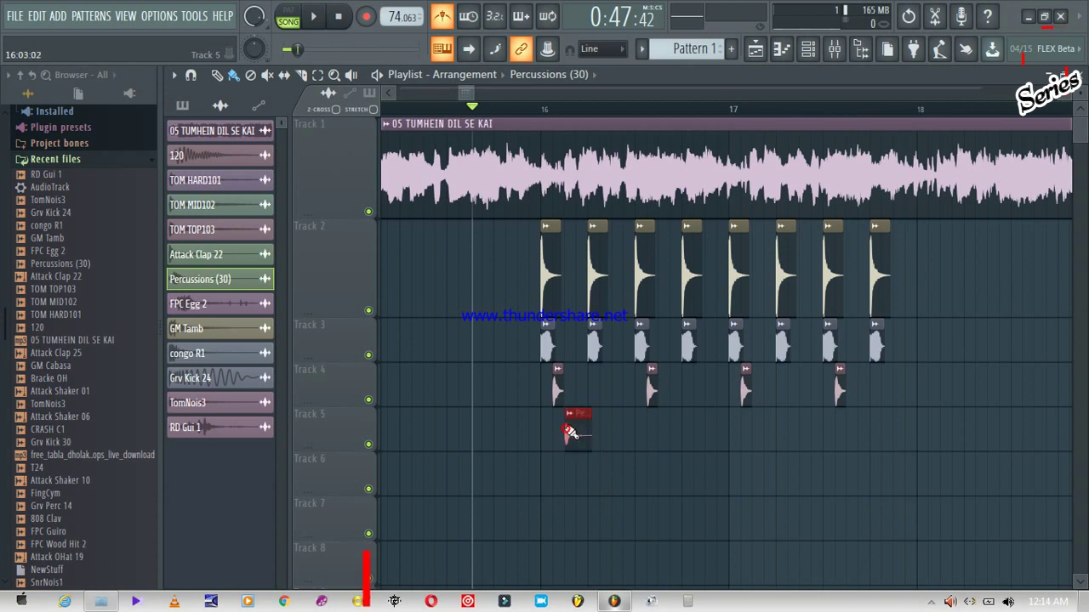
pyautogui.click(666, 435)
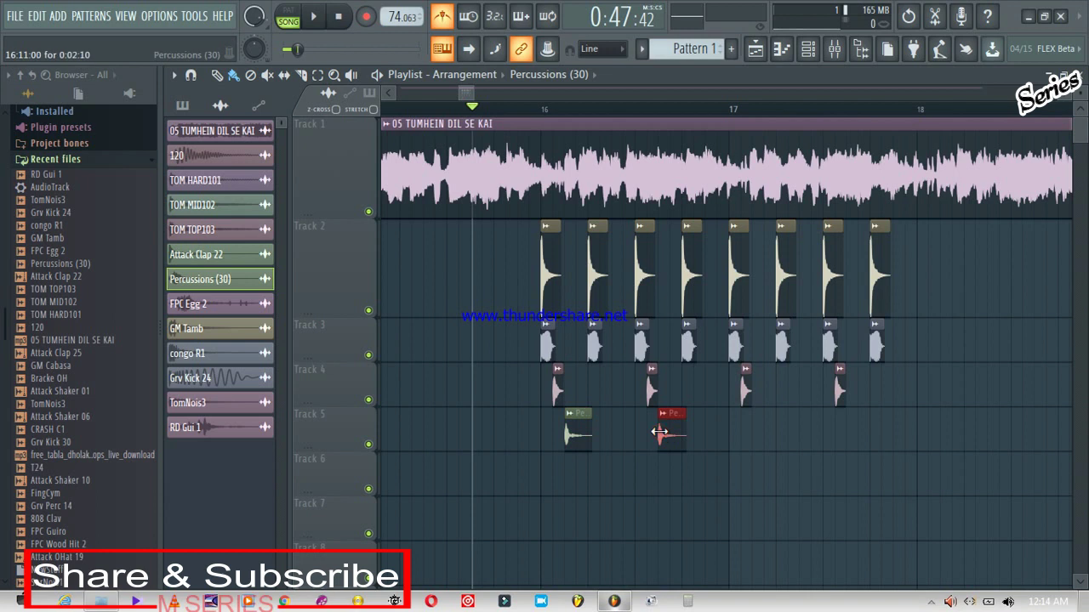
pyautogui.click(760, 442)
pyautogui.click(854, 436)
pyautogui.press('space')
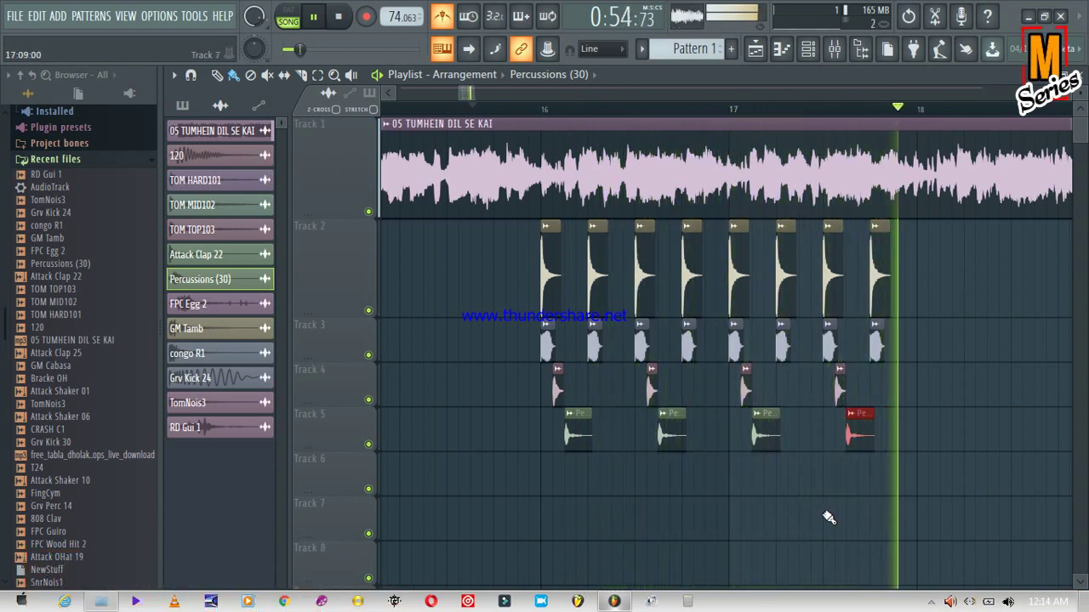
# Try a congo R1 clip on Track 6 at step 6 of bar 16, and play the pattern with it
pyautogui.press('space')
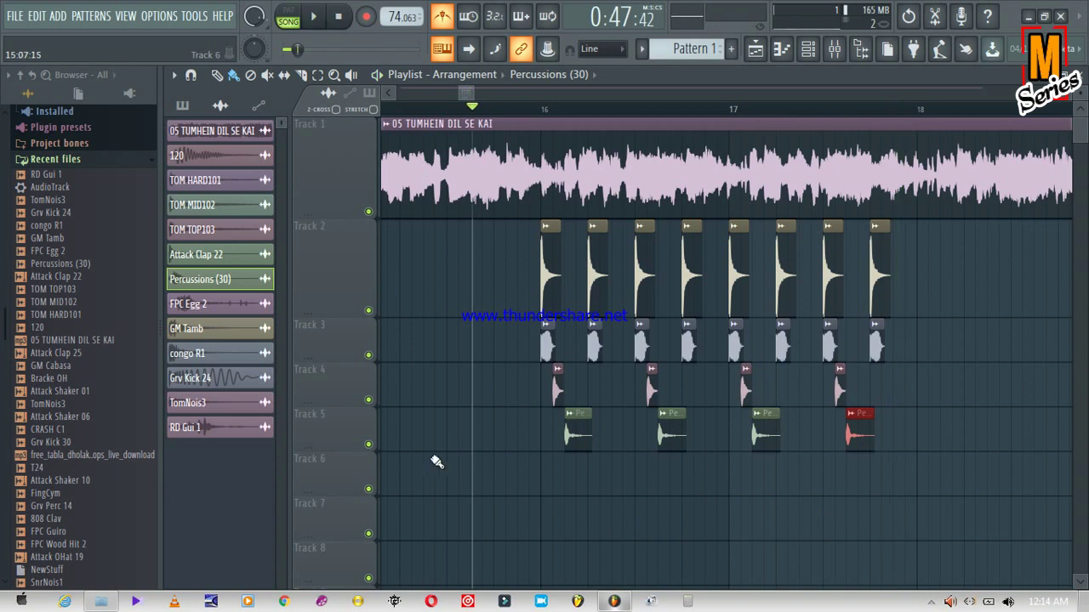
pyautogui.click(204, 355)
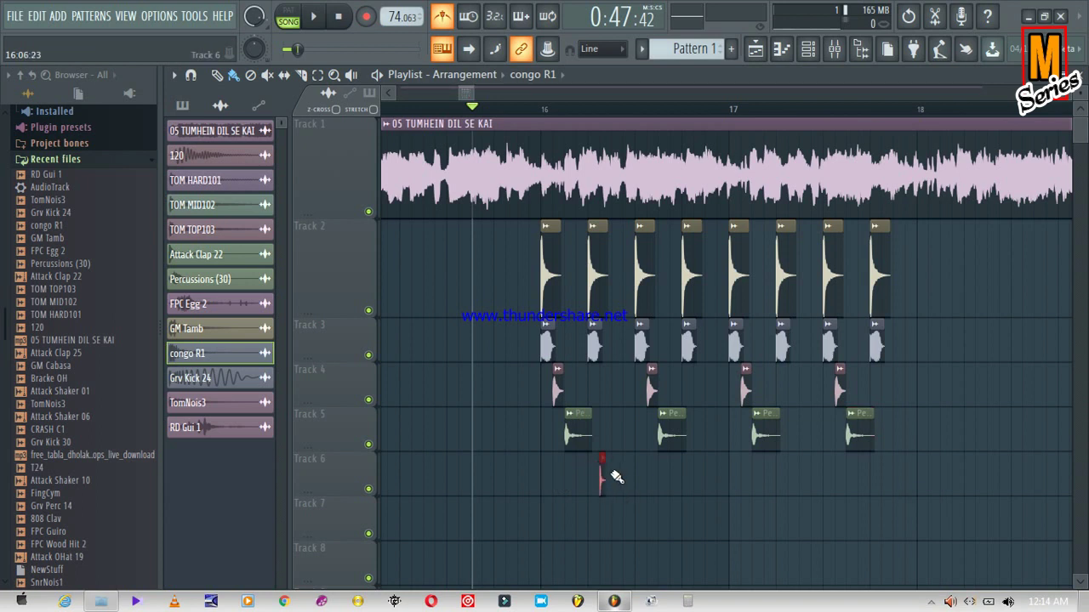
pyautogui.press('space')
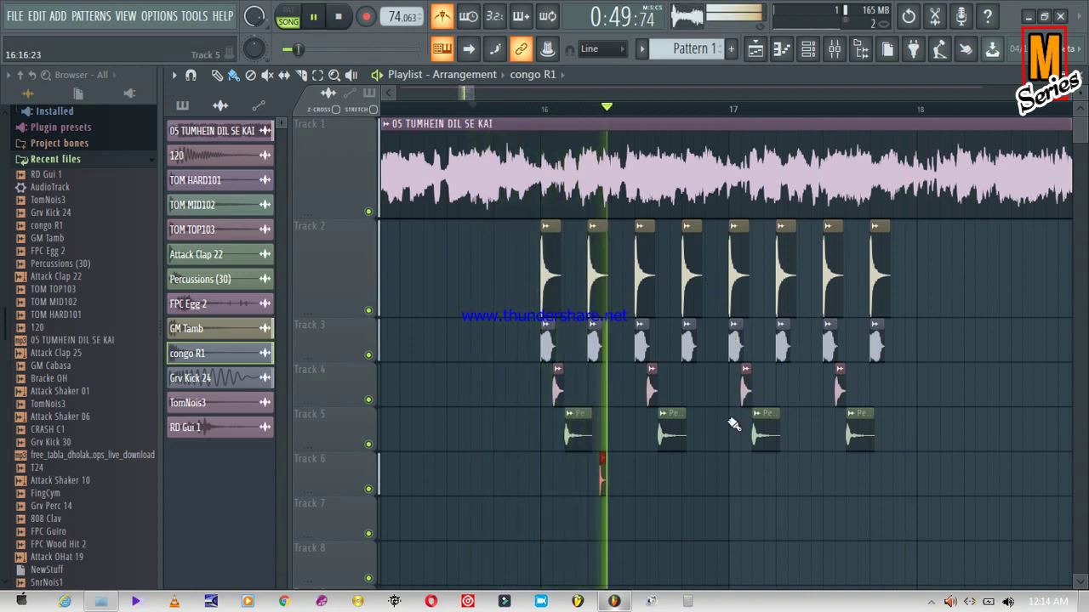
pyautogui.press('space')
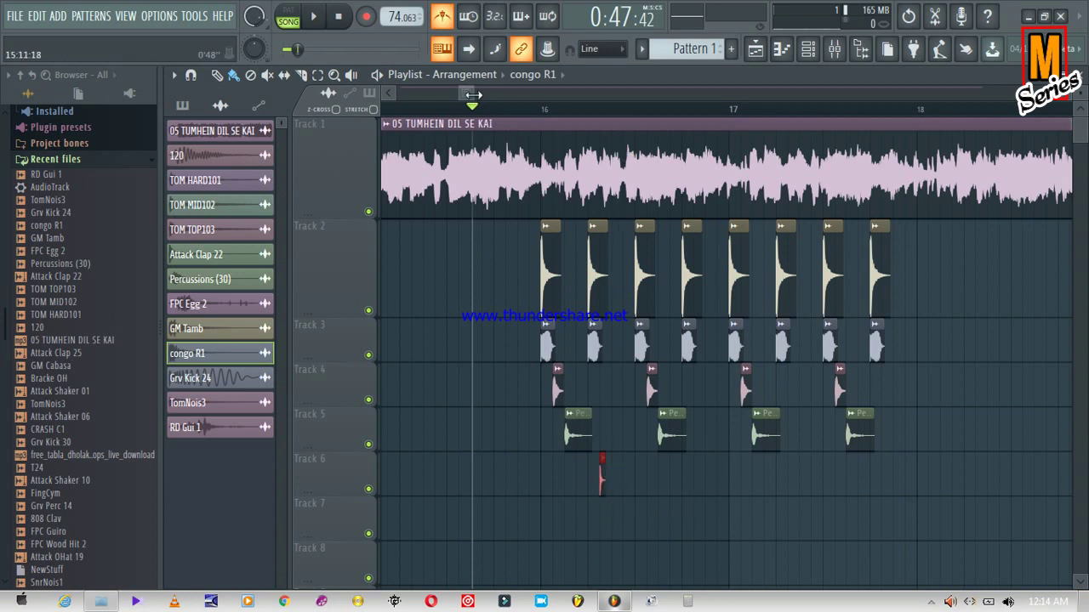
# Set the main snap to 1/6 step for finer clip placement around bar 16
pyautogui.moveTo(470, 95); pyautogui.dragTo(465, 97)
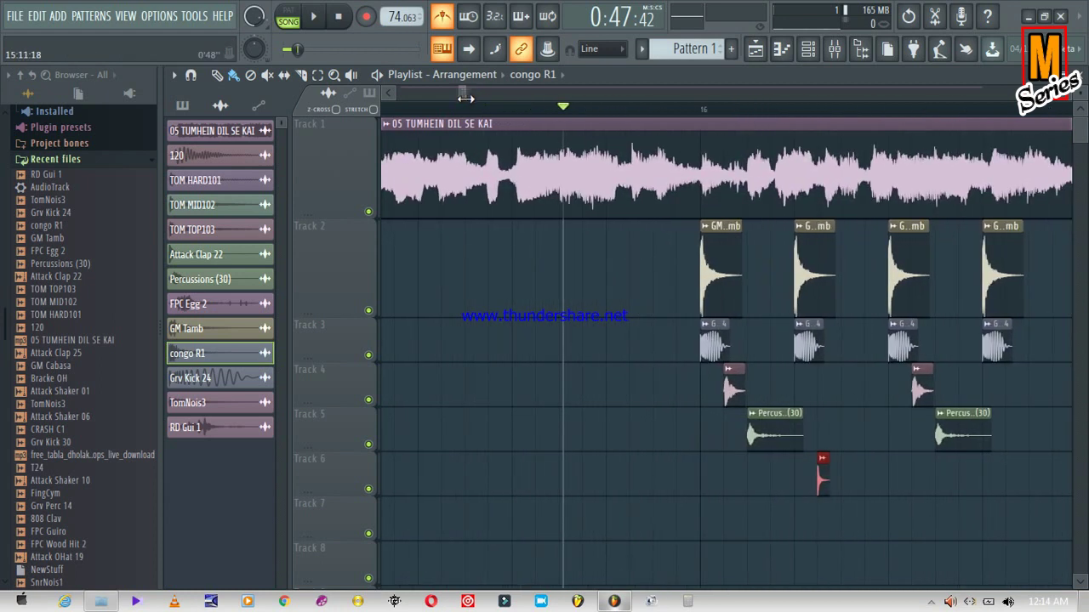
pyautogui.click(1060, 98)
pyautogui.click(1060, 98)
pyautogui.click(1060, 98)
pyautogui.click(1060, 98)
pyautogui.click(1059, 98)
pyautogui.click(1060, 98)
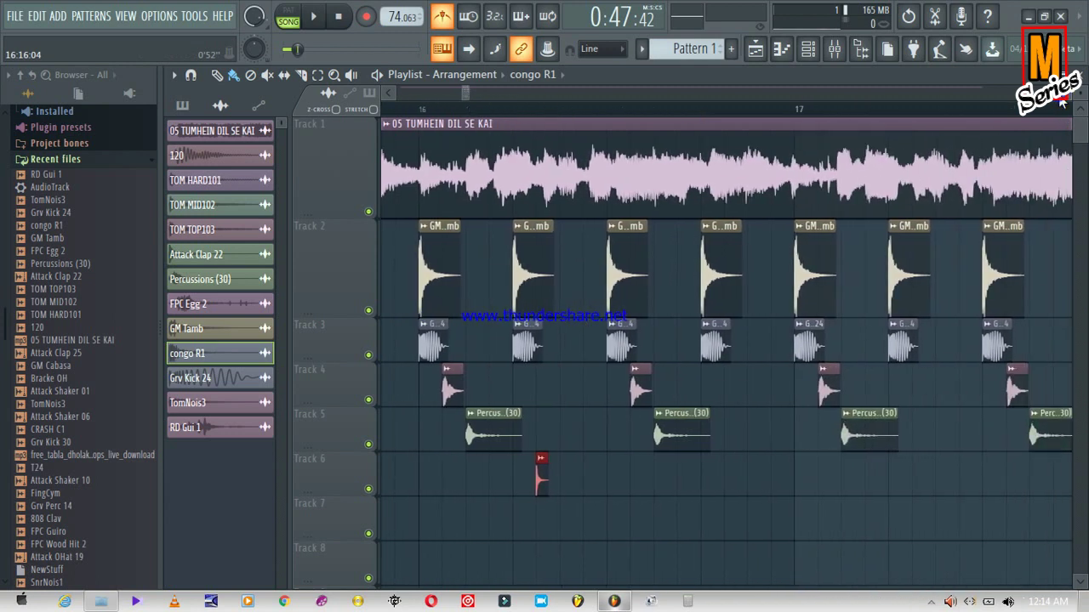
pyautogui.click(619, 56)
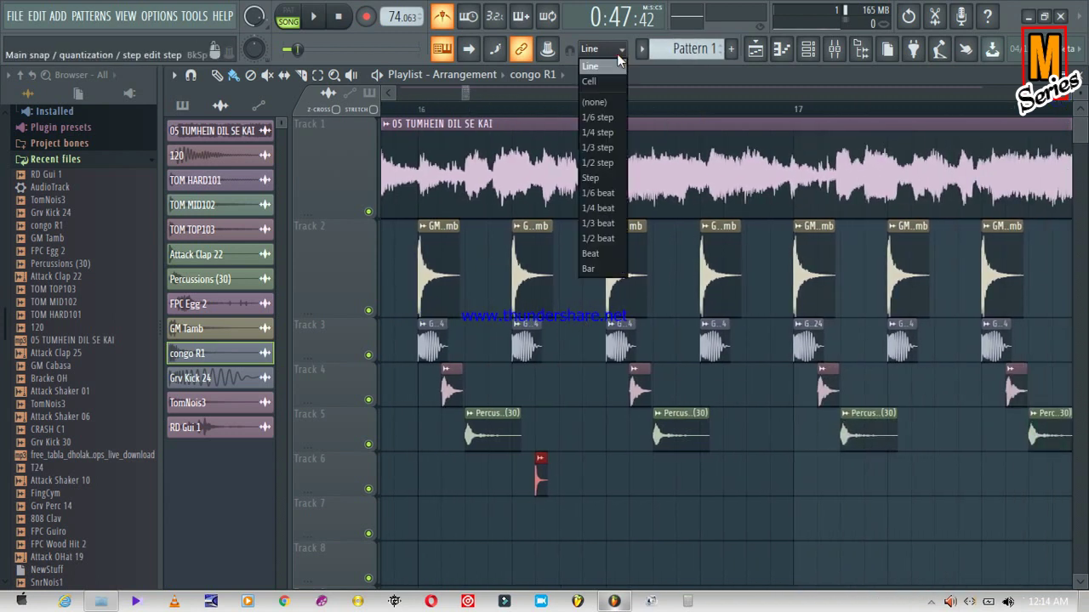
pyautogui.click(608, 120)
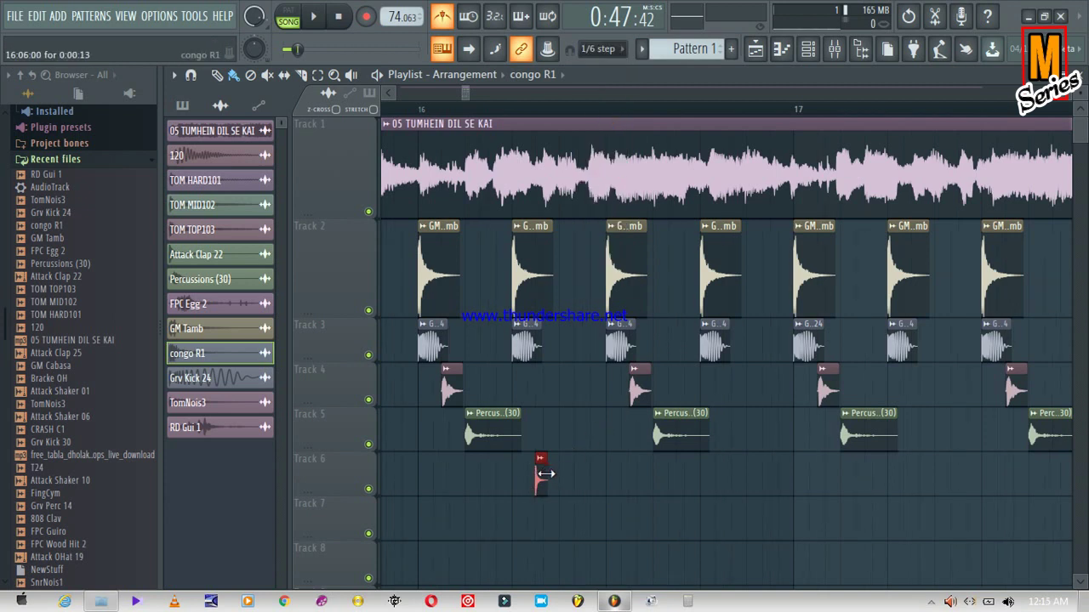
# Try a run of closely spaced congo R1 clips around steps 6 and 7 of bar 16 on Track 6, play them, and remove them all
pyautogui.moveTo(537, 475); pyautogui.dragTo(538, 475)
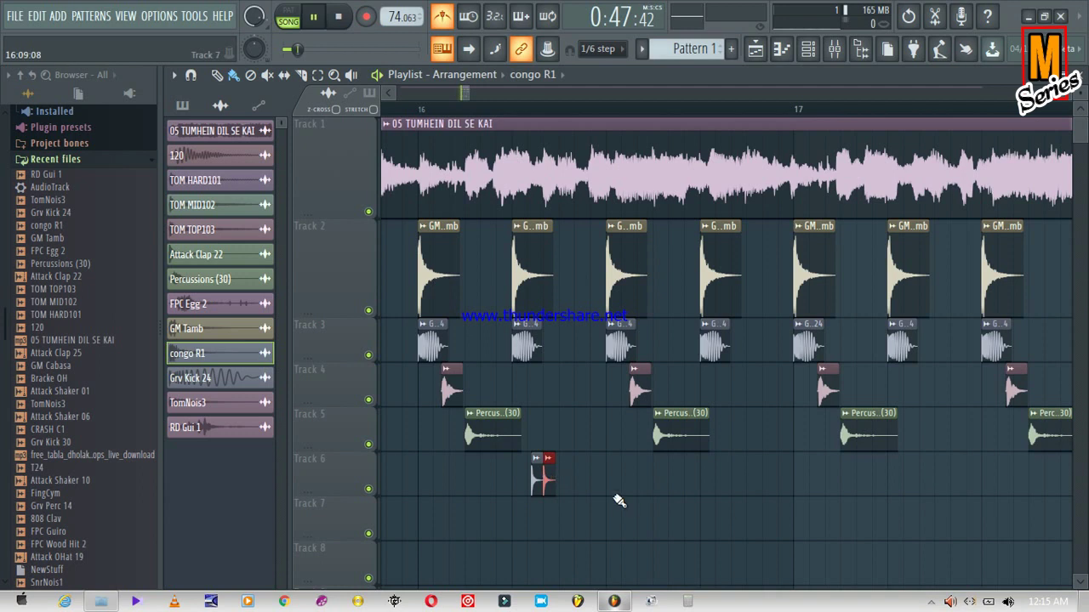
pyautogui.press('space')
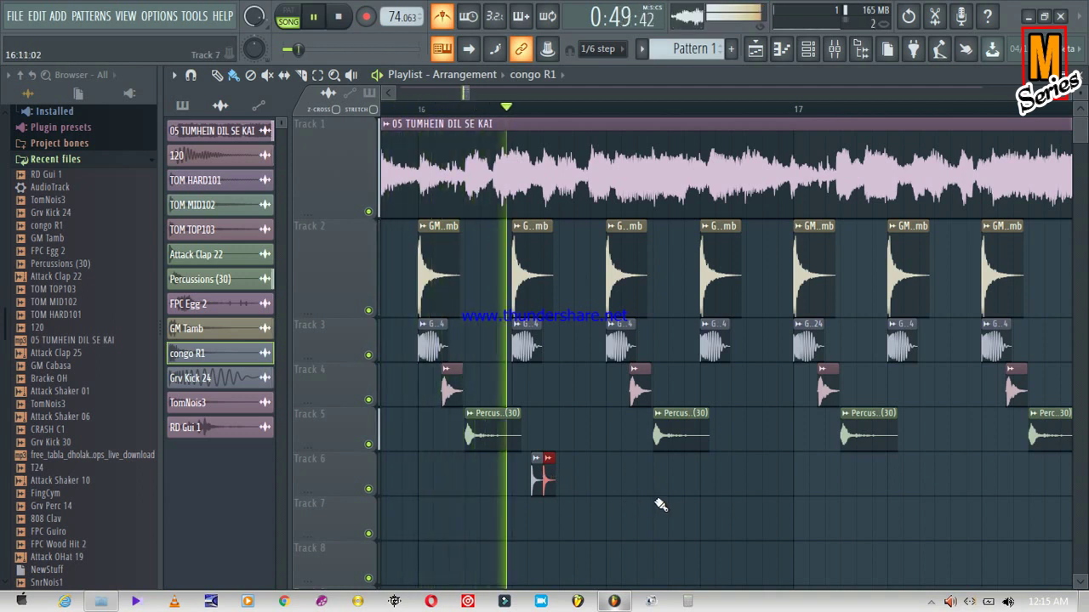
pyautogui.press('space')
pyautogui.moveTo(533, 476); pyautogui.dragTo(568, 482)
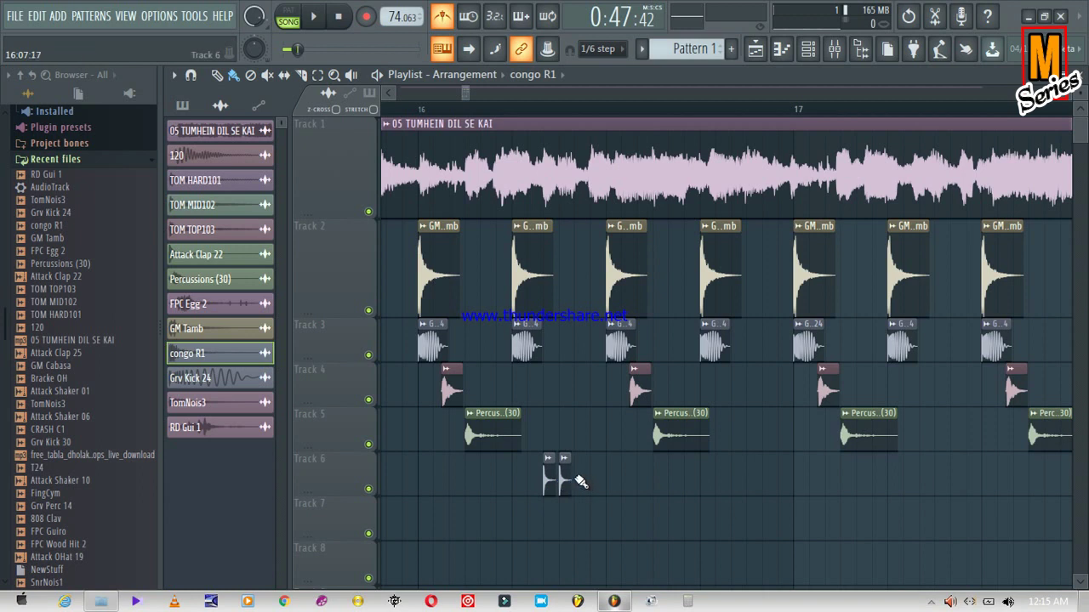
pyautogui.press('space')
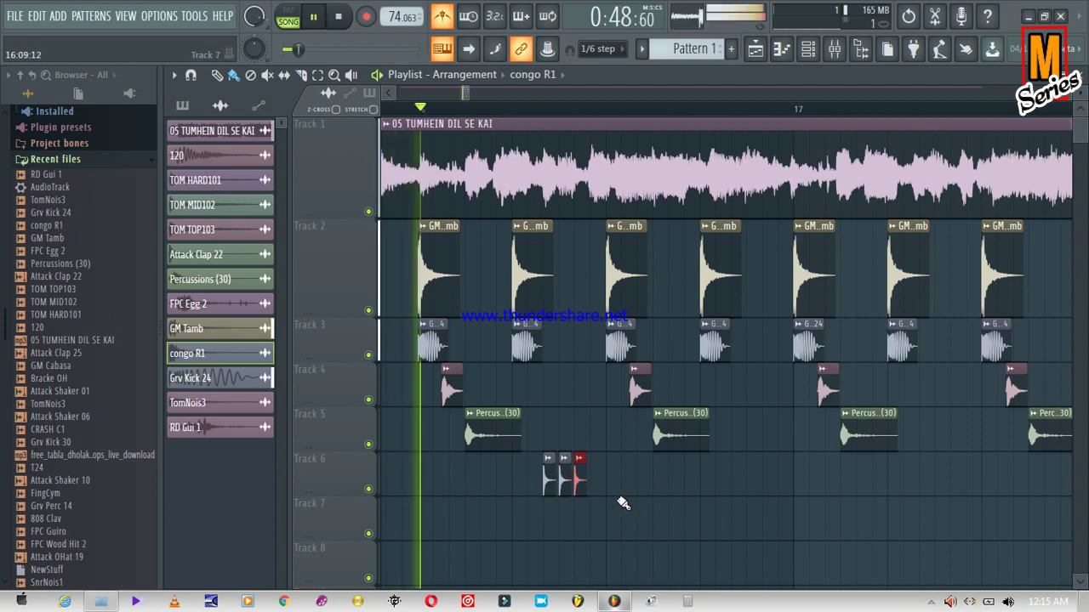
pyautogui.press('space')
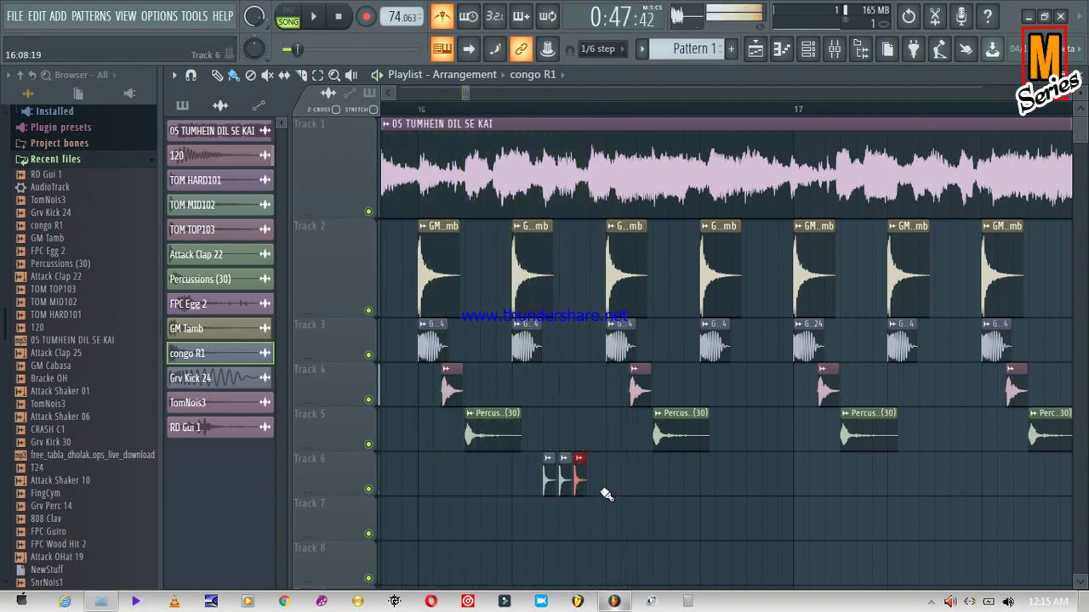
pyautogui.rightClick(583, 479)
pyautogui.rightClick(565, 475)
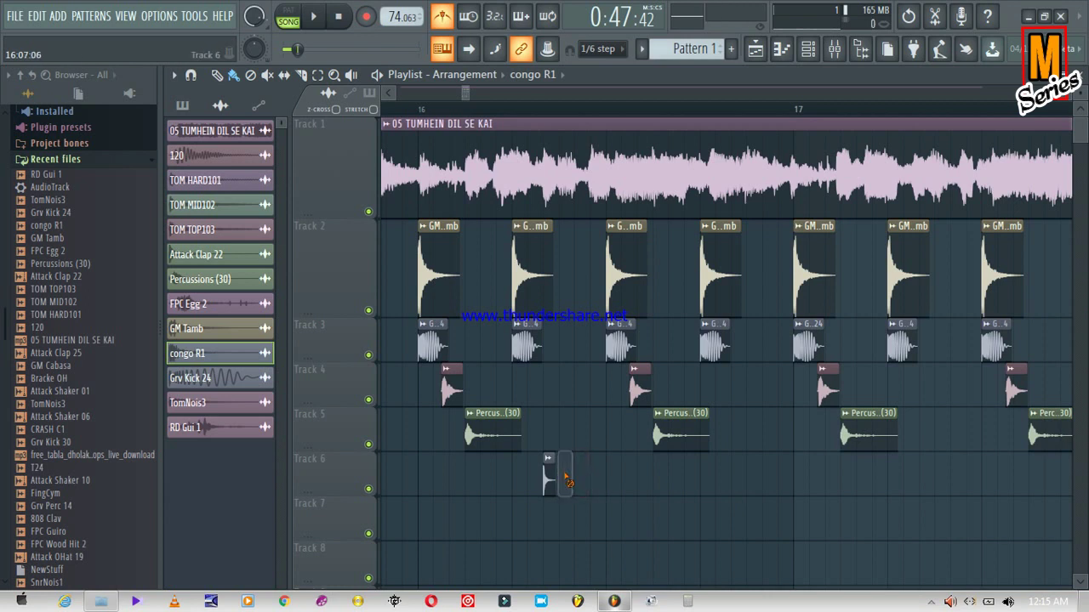
pyautogui.rightClick(548, 473)
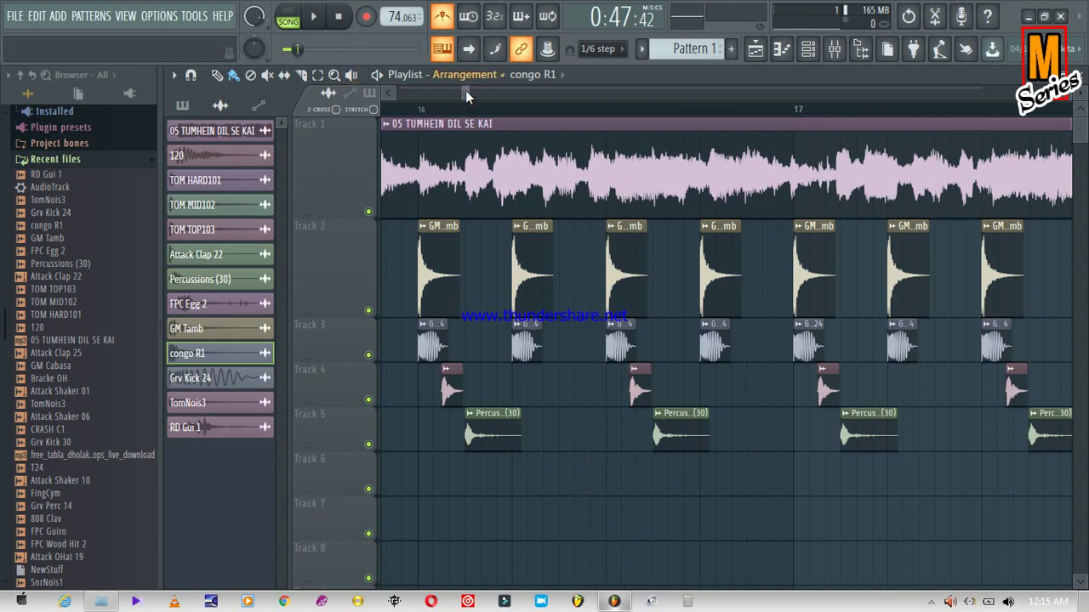
# Place a TomNois3 clip on Track 6 at step 5 of bar 16, and play the pattern
pyautogui.moveTo(461, 94); pyautogui.dragTo(453, 95)
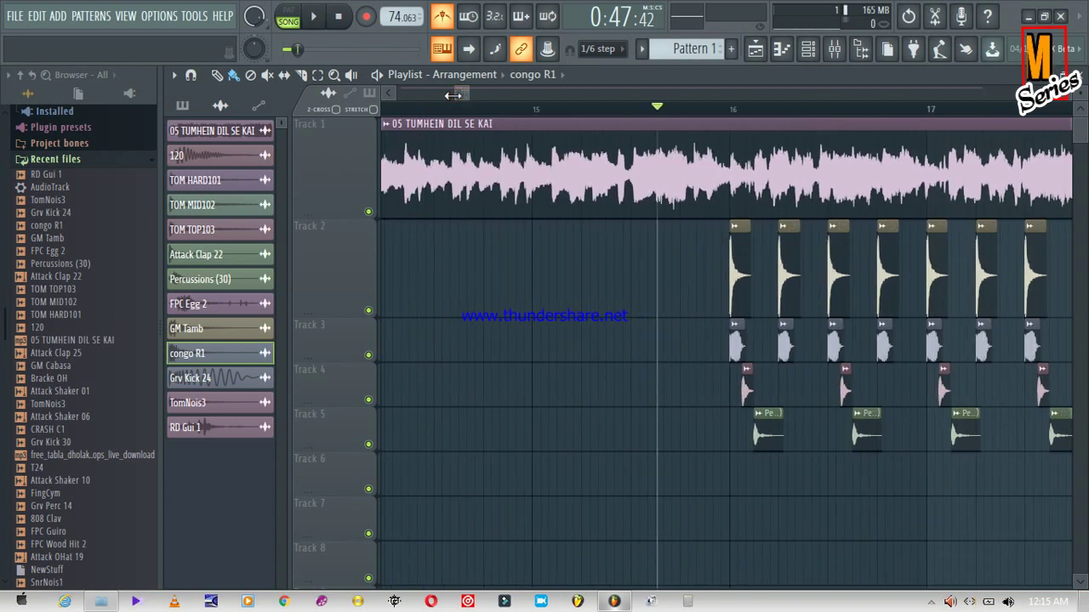
pyautogui.click(1066, 98)
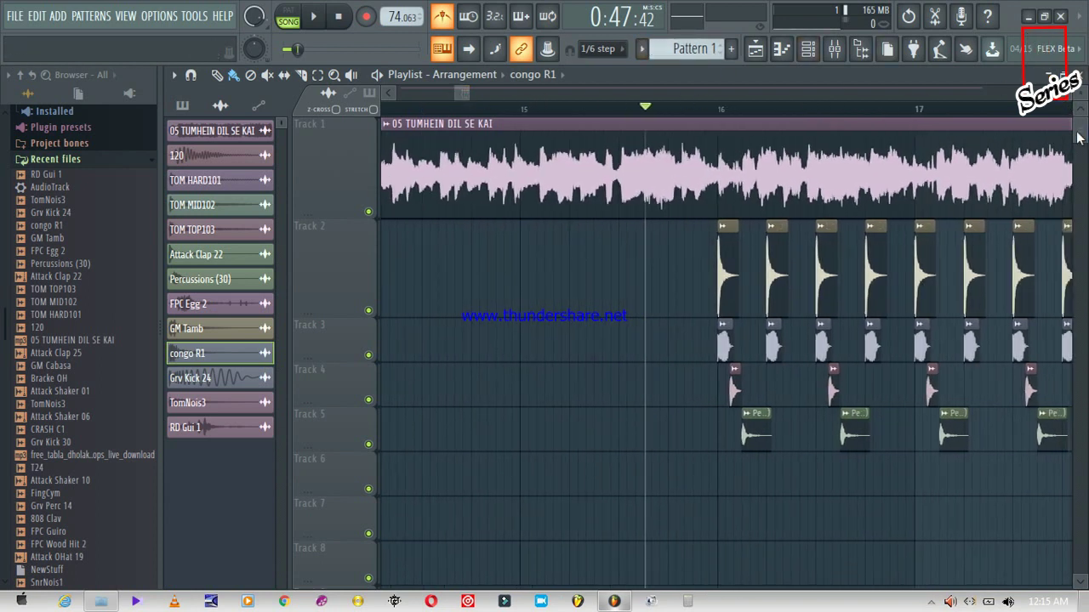
pyautogui.click(1067, 98)
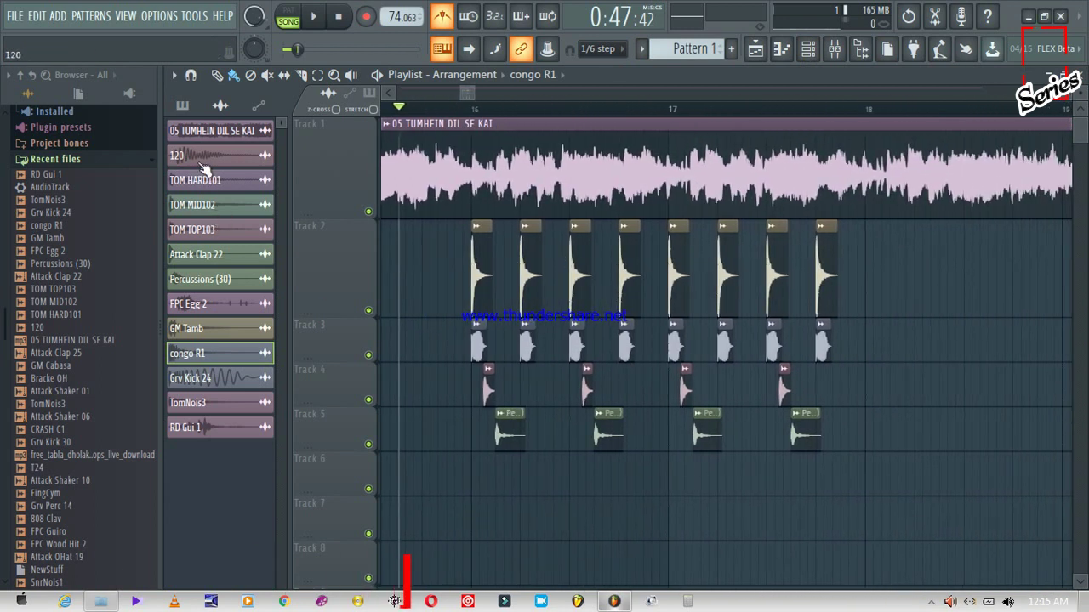
pyautogui.click(210, 407)
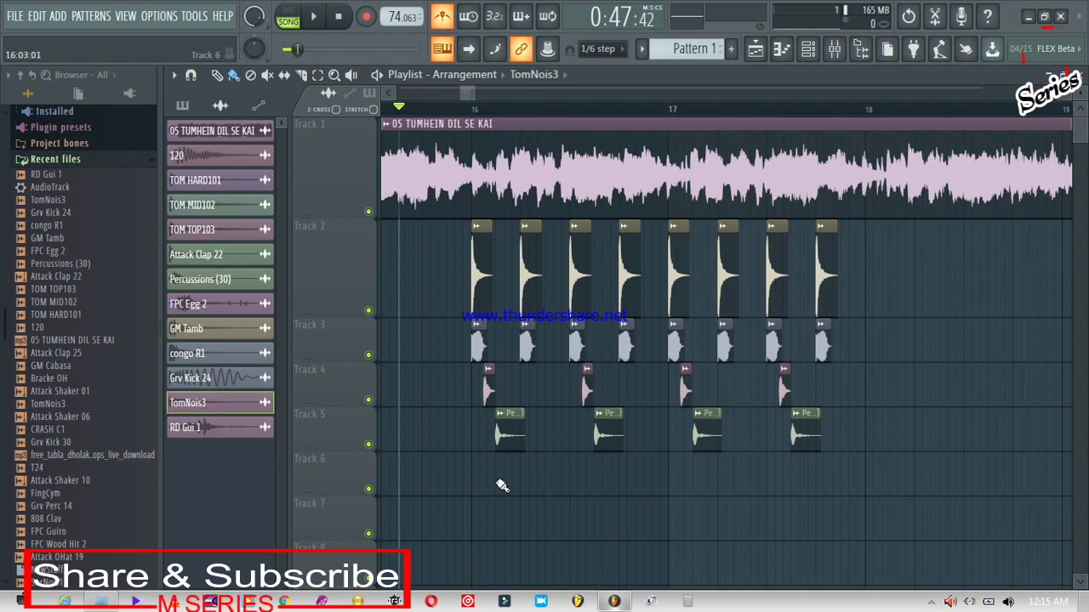
pyautogui.click(525, 482)
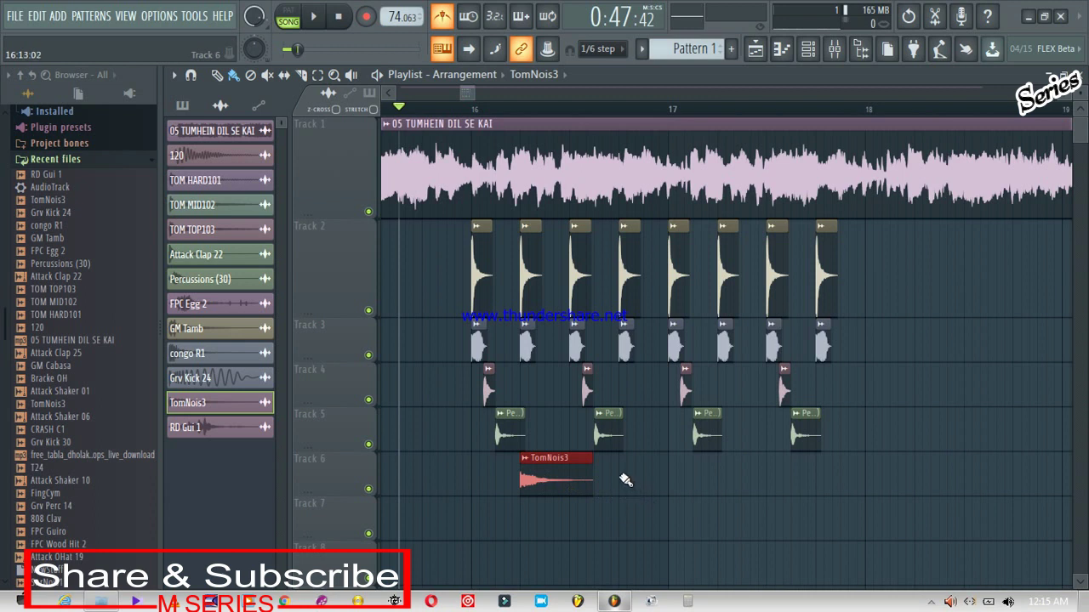
pyautogui.press('space')
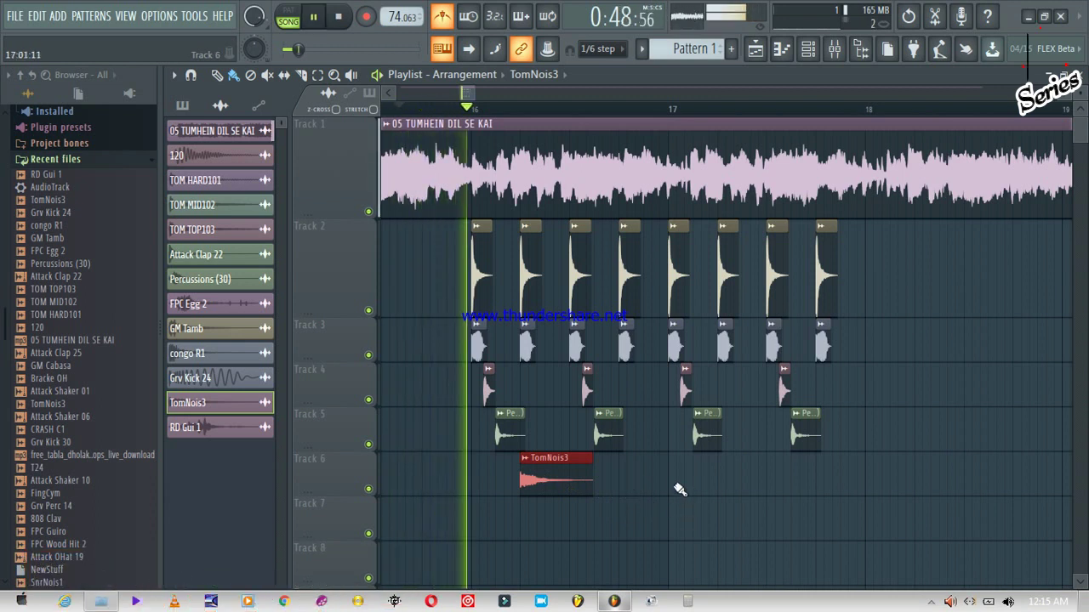
pyautogui.press('space')
# Add a TomNois3 clip aligned to step 13 of bar 16 on Track 6, and set the main snap to Line
pyautogui.click(623, 468)
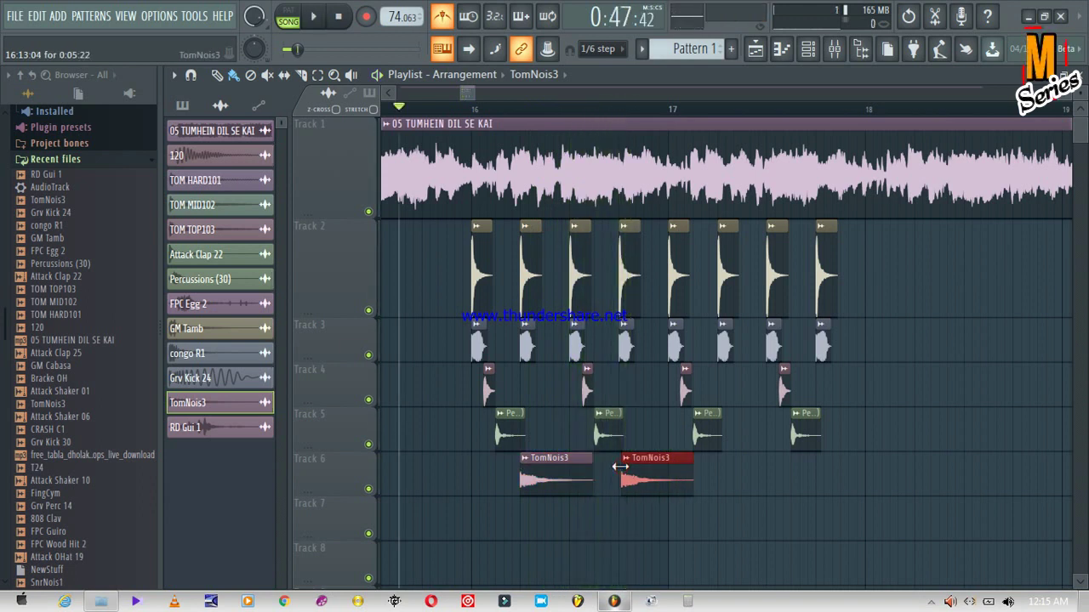
pyautogui.moveTo(649, 475); pyautogui.dragTo(648, 478)
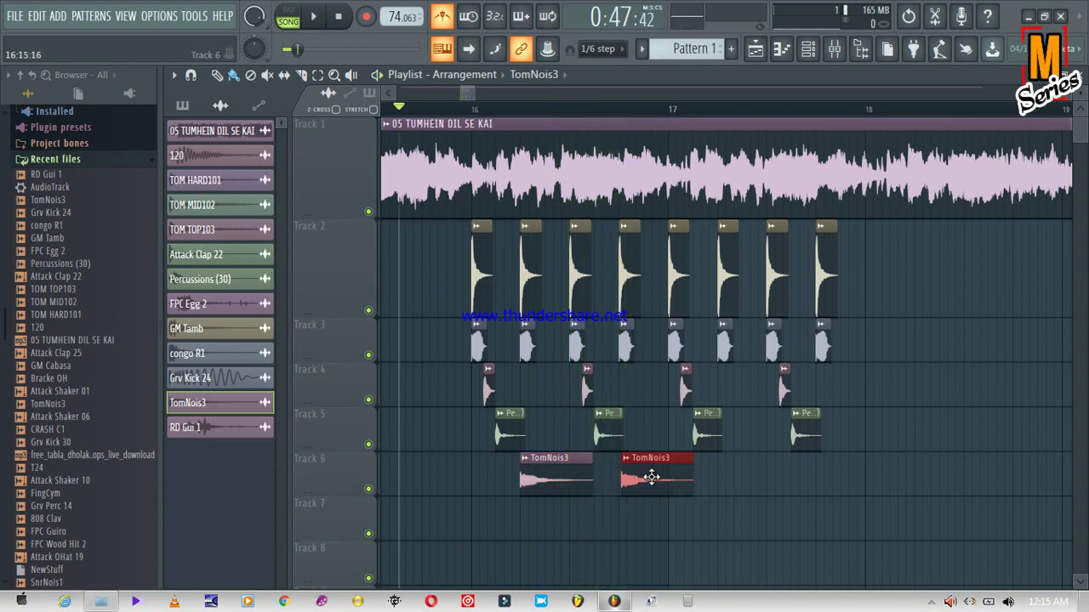
pyautogui.click(598, 48)
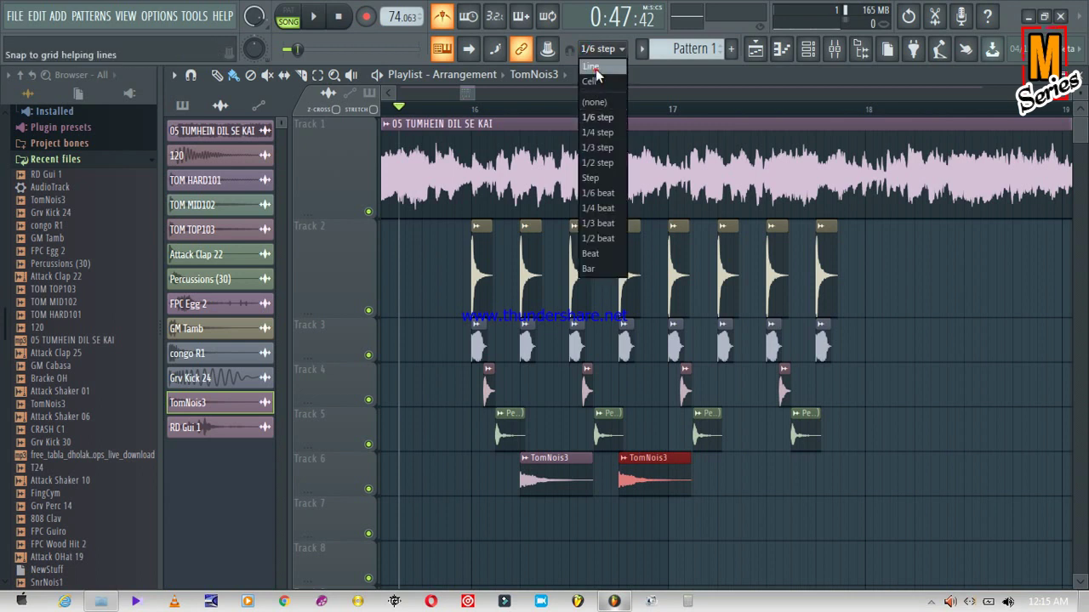
pyautogui.click(595, 68)
# Add TomNois3 clips at steps 5 and 13 of bar 17 on Track 6, and play the pattern
pyautogui.press('space')
pyautogui.click(719, 475)
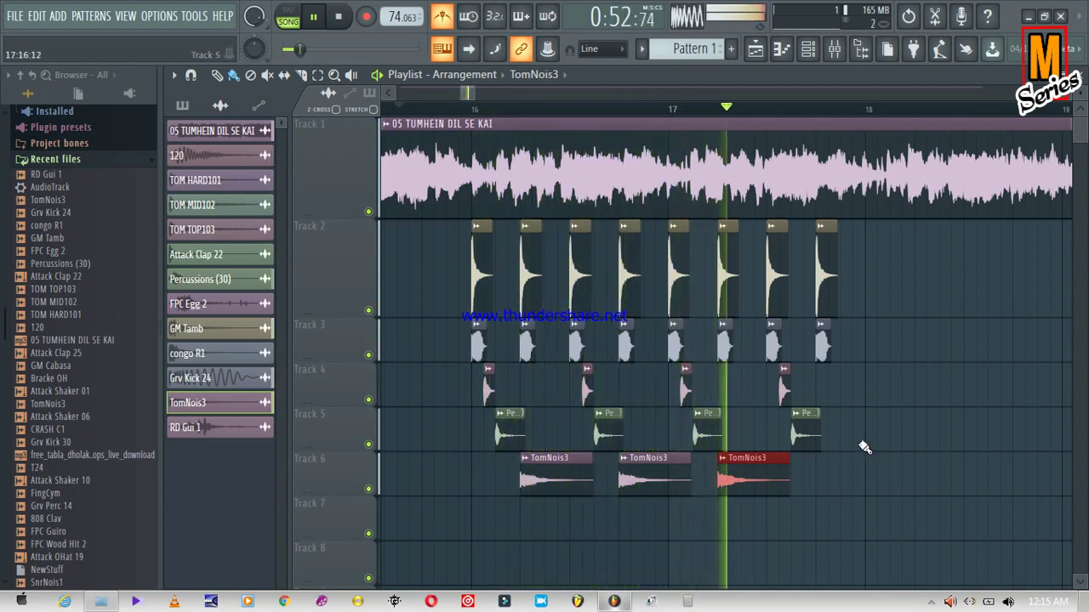
pyautogui.press('space')
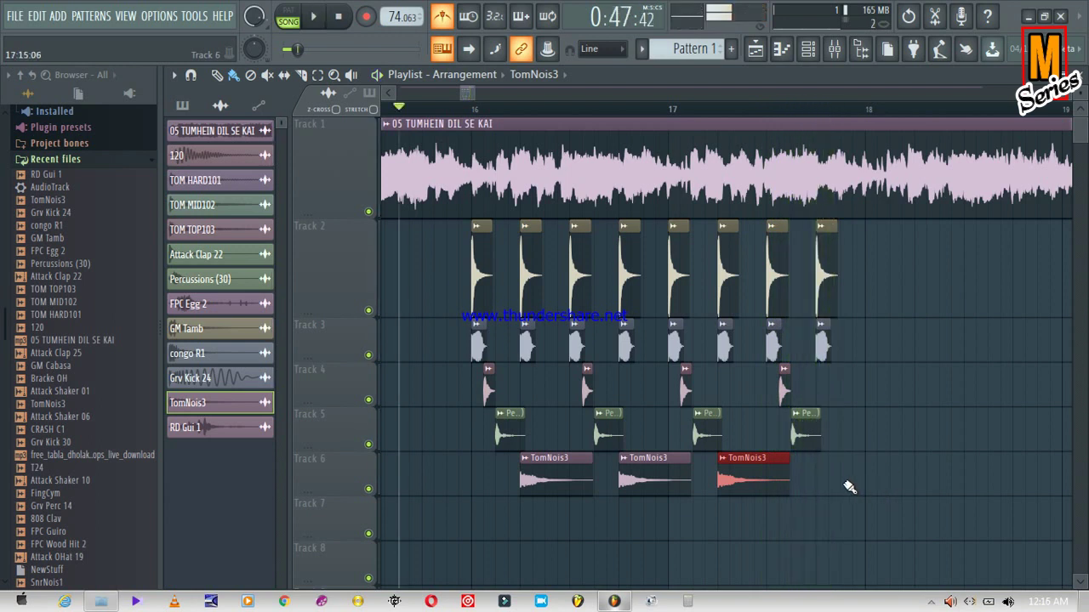
pyautogui.click(820, 478)
pyautogui.press('space')
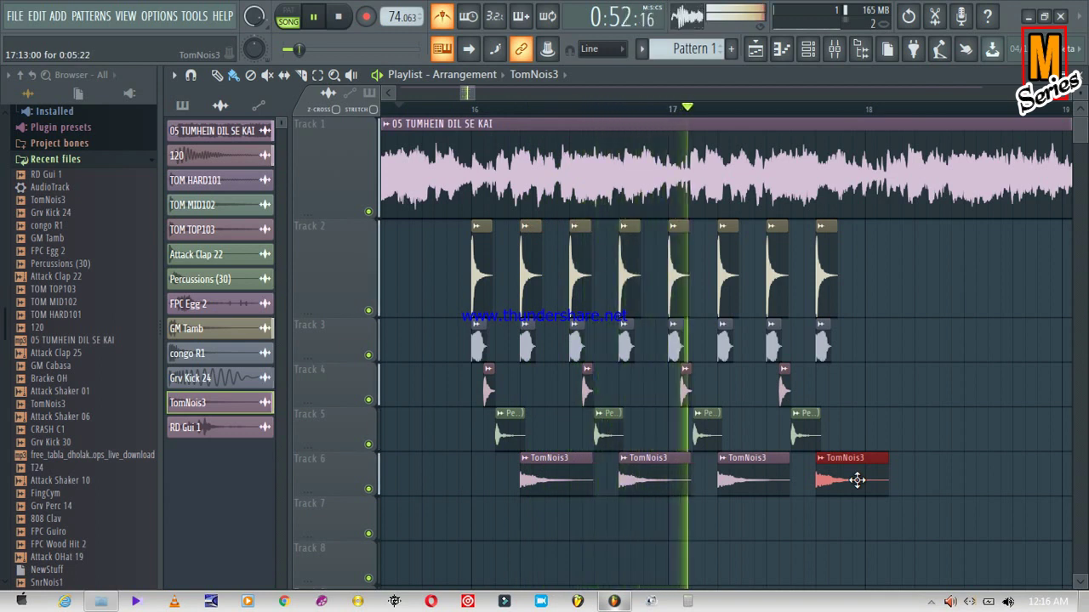
pyautogui.press('space')
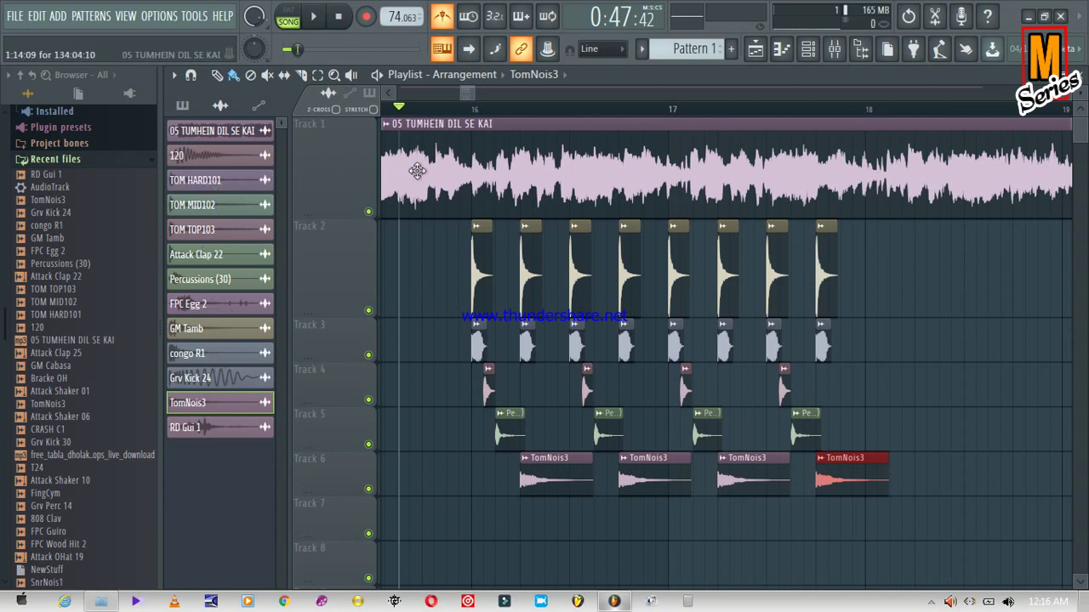
# Play the song from step 7 of bar 15 to audition the passage leading into bar 16
pyautogui.moveTo(467, 92); pyautogui.dragTo(464, 96)
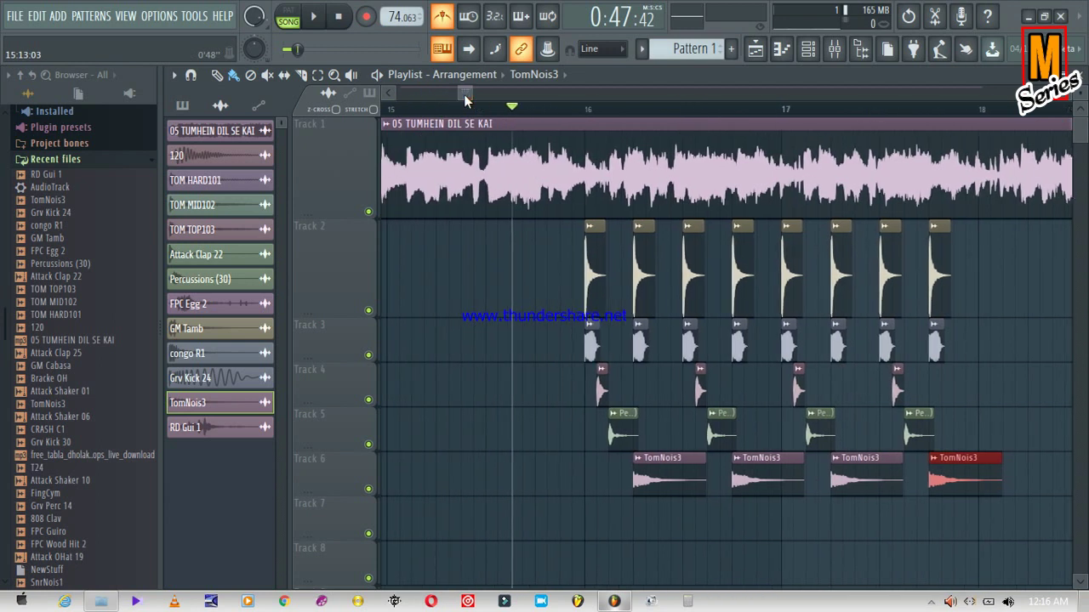
pyautogui.press('space')
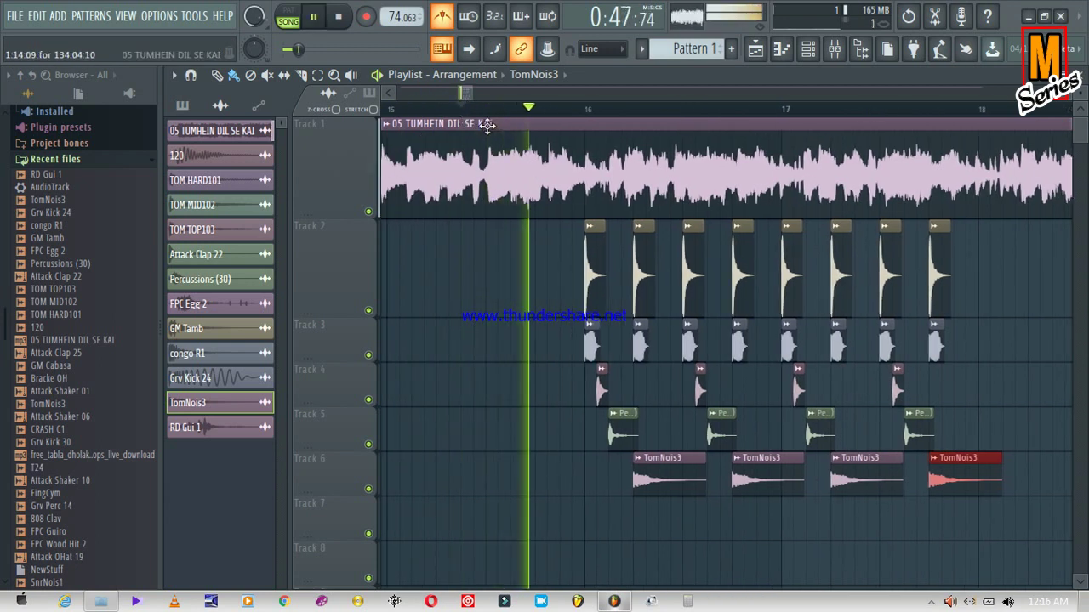
pyautogui.press('space')
pyautogui.moveTo(472, 94); pyautogui.dragTo(463, 95)
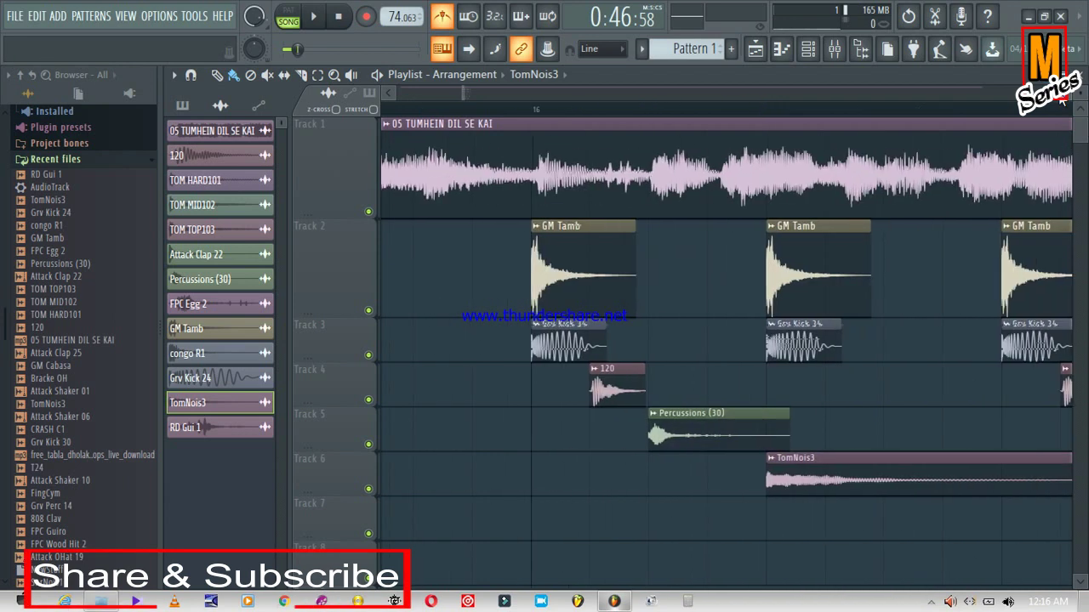
pyautogui.moveTo(386, 93); pyautogui.dragTo(386, 93)
pyautogui.press('space')
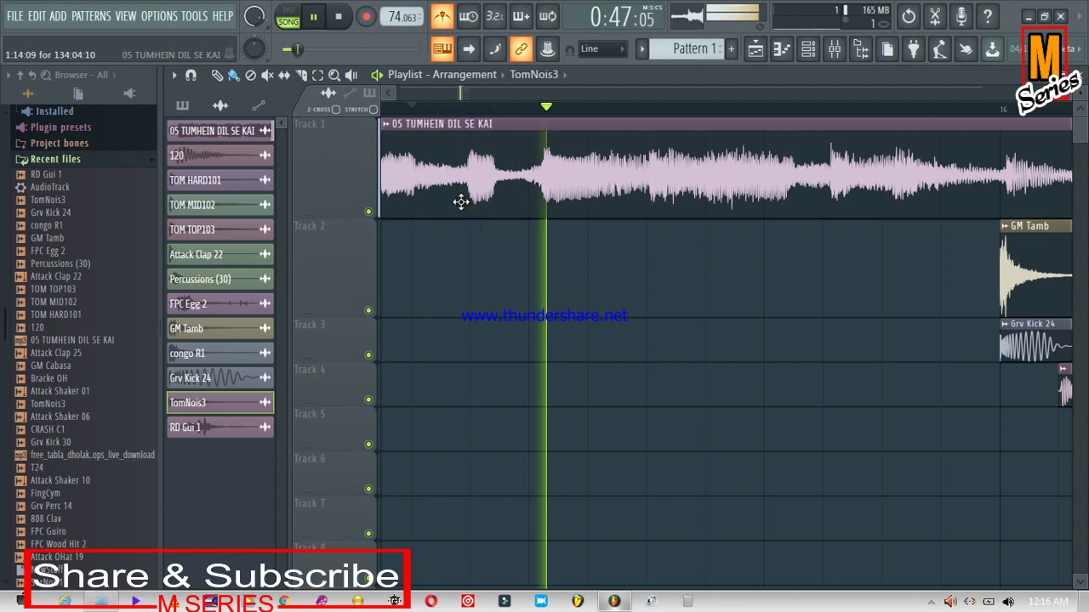
pyautogui.press('space')
# Set the playback start to step 11 of bar 15, audition it, and place a TOM TOP103 clip there on Track 5
pyautogui.click(644, 110)
pyautogui.press('space')
pyautogui.click(644, 112)
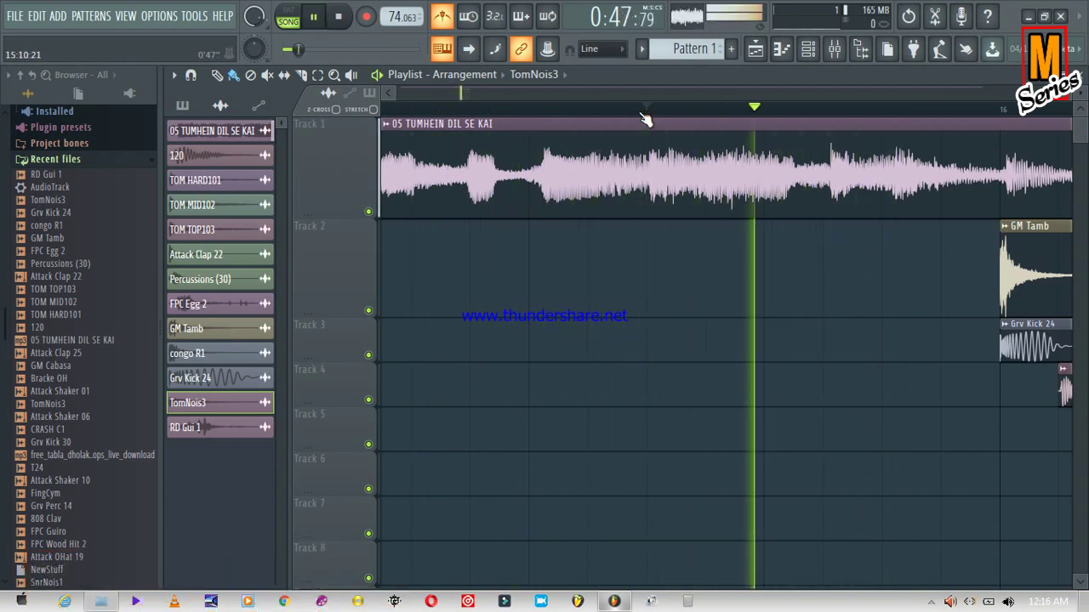
pyautogui.press('space')
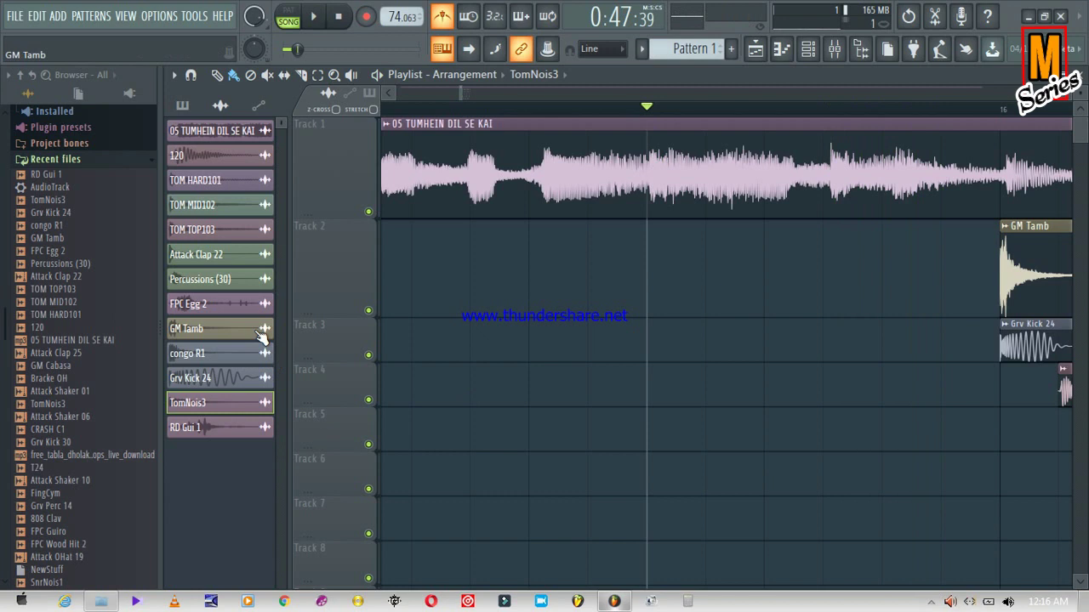
pyautogui.click(216, 234)
pyautogui.click(654, 446)
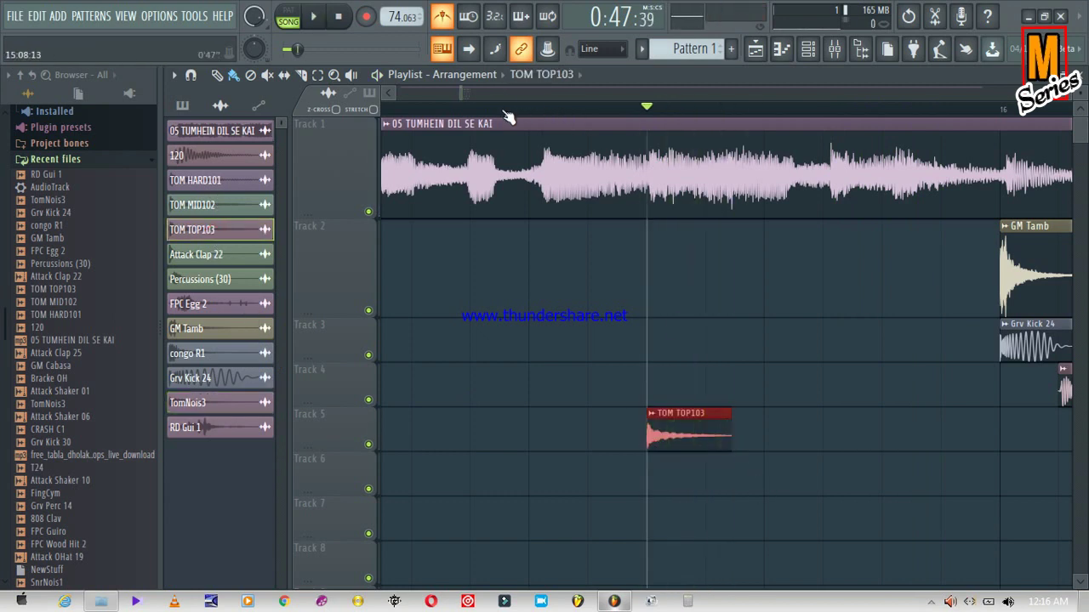
# Audition the lead-in from step 9 of bar 15, and place a TOM MID102 clip at step 12 on Track 4
pyautogui.press('space')
pyautogui.press('space')
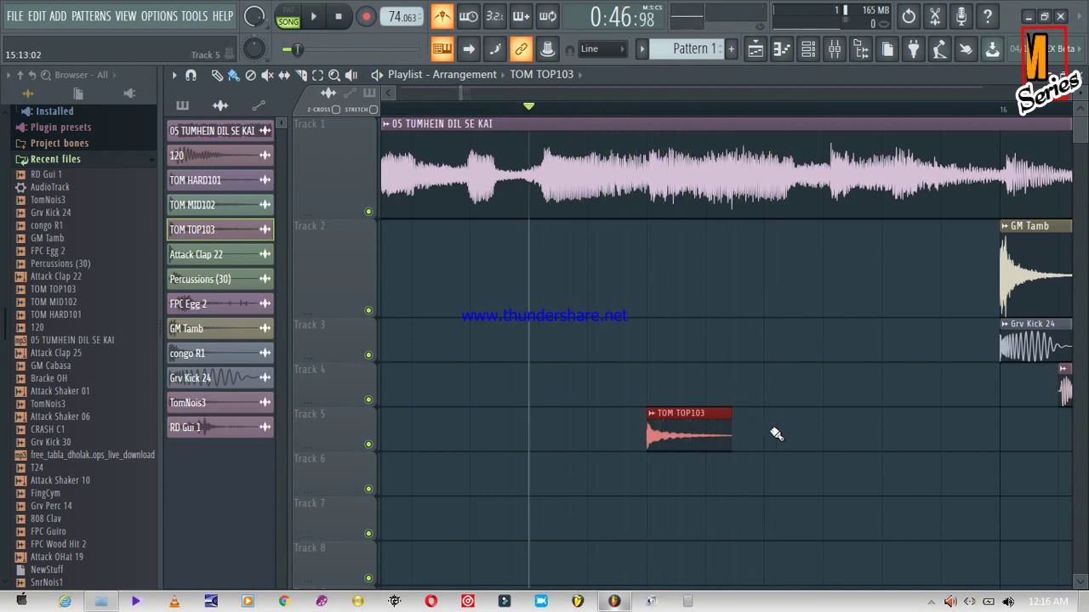
pyautogui.click(227, 207)
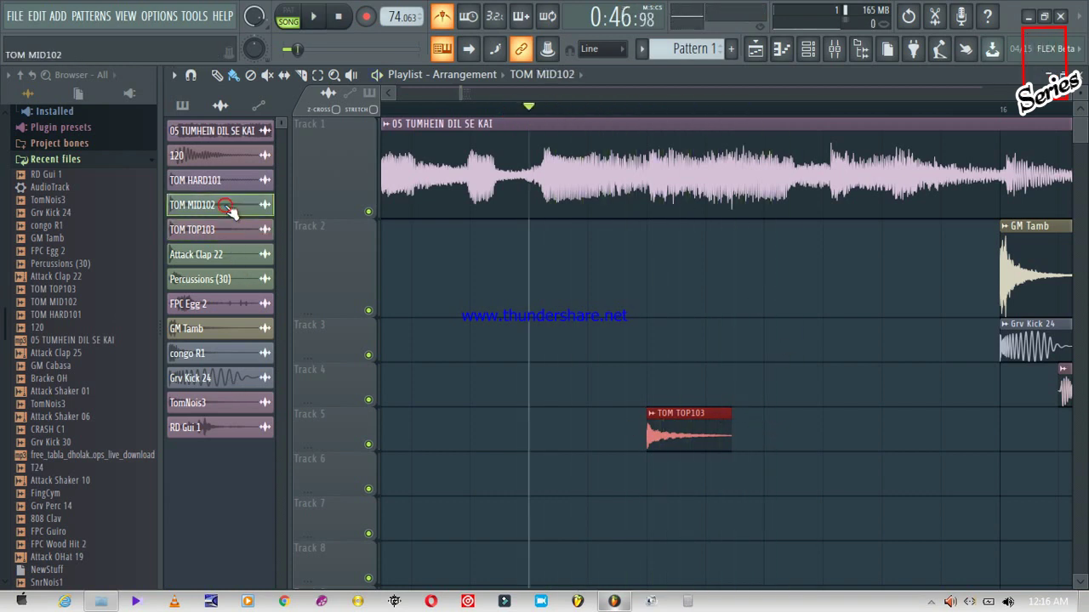
pyautogui.click(714, 387)
# Try a second TOM MID102 clip at step 13 of bar 15 on Track 4, audition it, and delete it
pyautogui.click(851, 385)
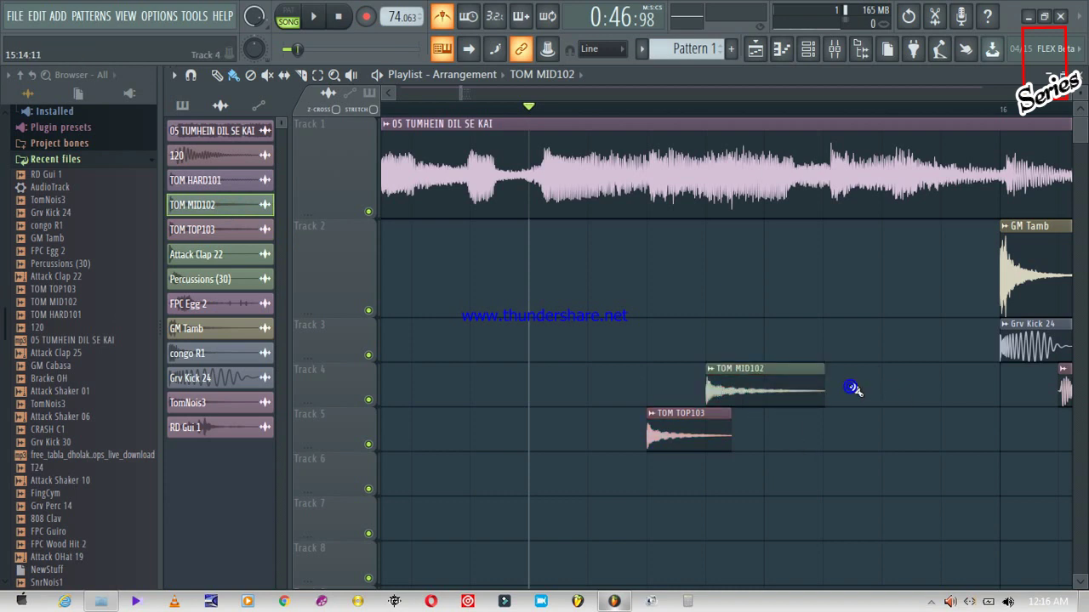
pyautogui.moveTo(885, 397); pyautogui.dragTo(823, 390)
pyautogui.press('space')
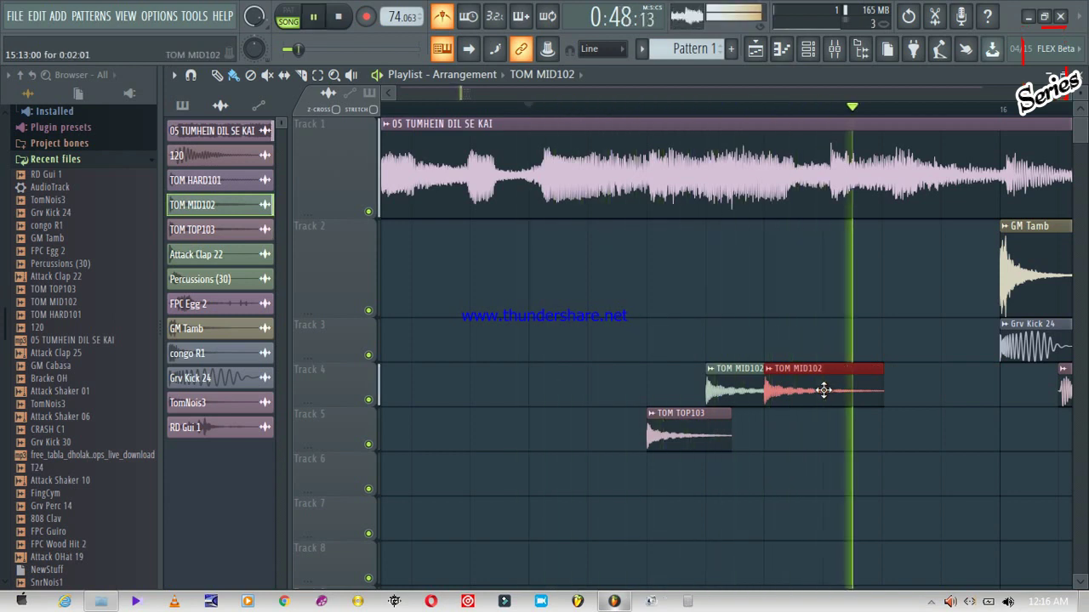
pyautogui.press('space')
pyautogui.press('space')
pyautogui.press('space')
pyautogui.rightClick(833, 385)
# Replay the lead-in, and place a second TOM MID102 clip at step 14 of bar 15 on Track 4
pyautogui.press('space')
pyautogui.press('space')
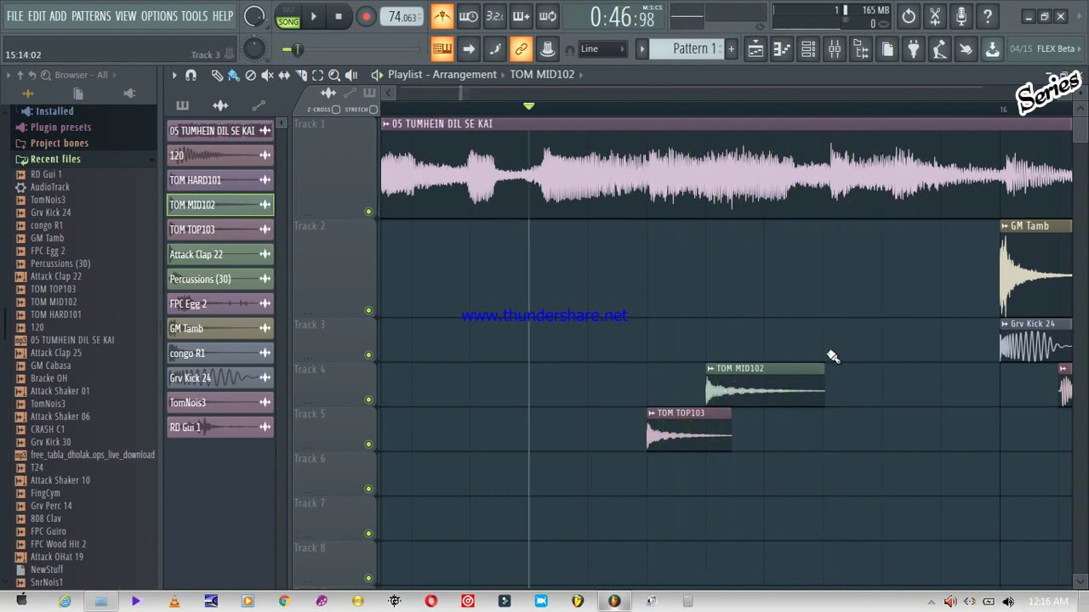
pyautogui.click(857, 383)
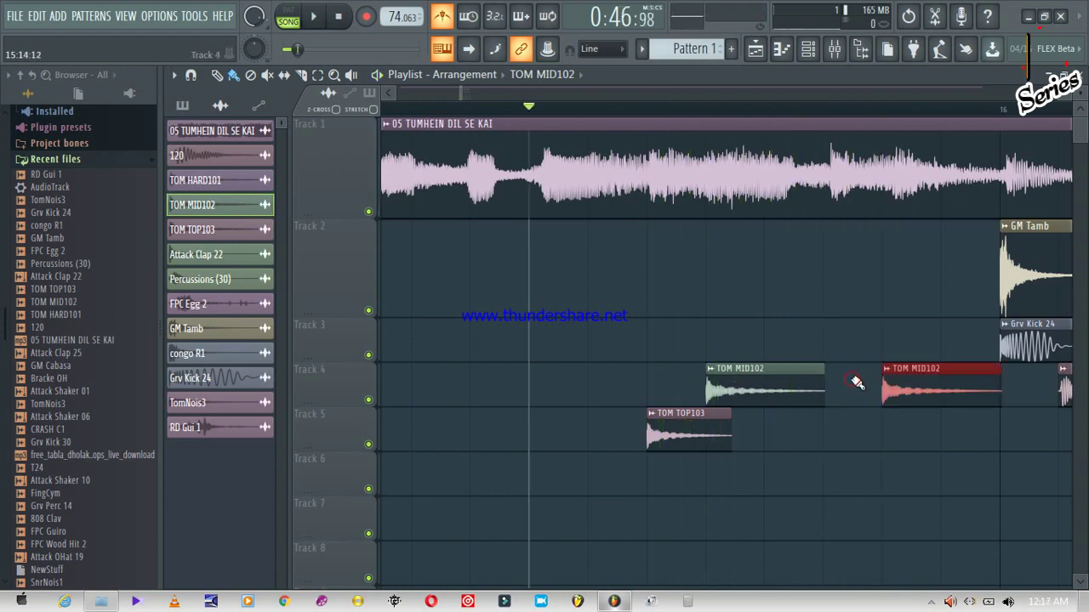
# Add a TOM HARD101 clip at step 15 of bar 15, move it to Track 3, and audition the tom lead-in
pyautogui.click(221, 181)
pyautogui.click(890, 435)
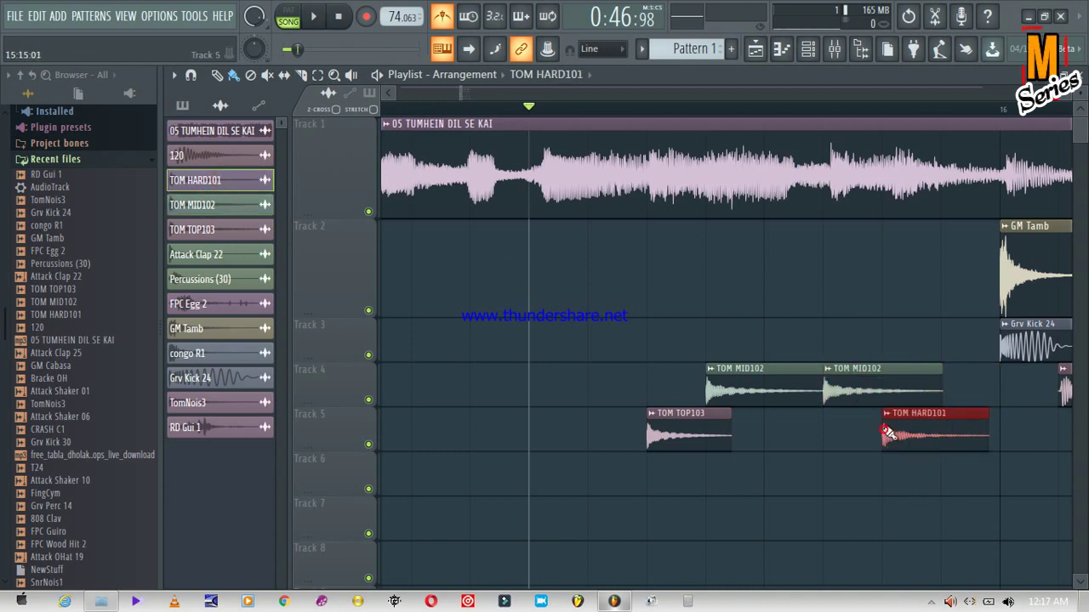
pyautogui.moveTo(929, 428); pyautogui.dragTo(925, 330)
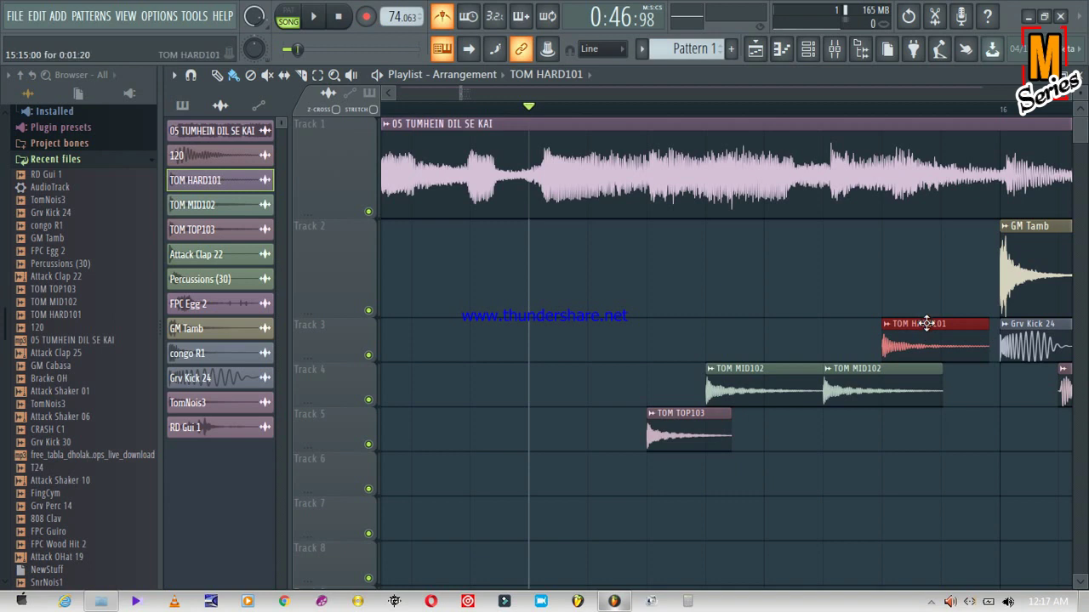
pyautogui.press('space')
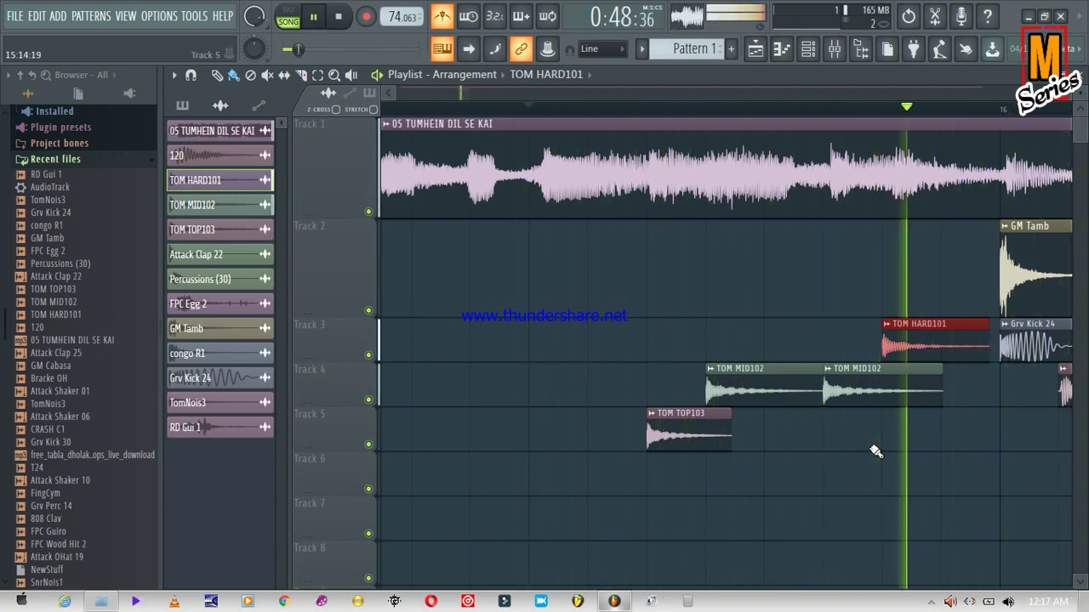
pyautogui.press('space')
# Move the four tom lead-in clips down together to Tracks 7, 8 and 9, keeping their timing, and play the passage
pyautogui.moveTo(1084, 132); pyautogui.dragTo(1085, 141)
pyautogui.moveTo(463, 94); pyautogui.dragTo(471, 93)
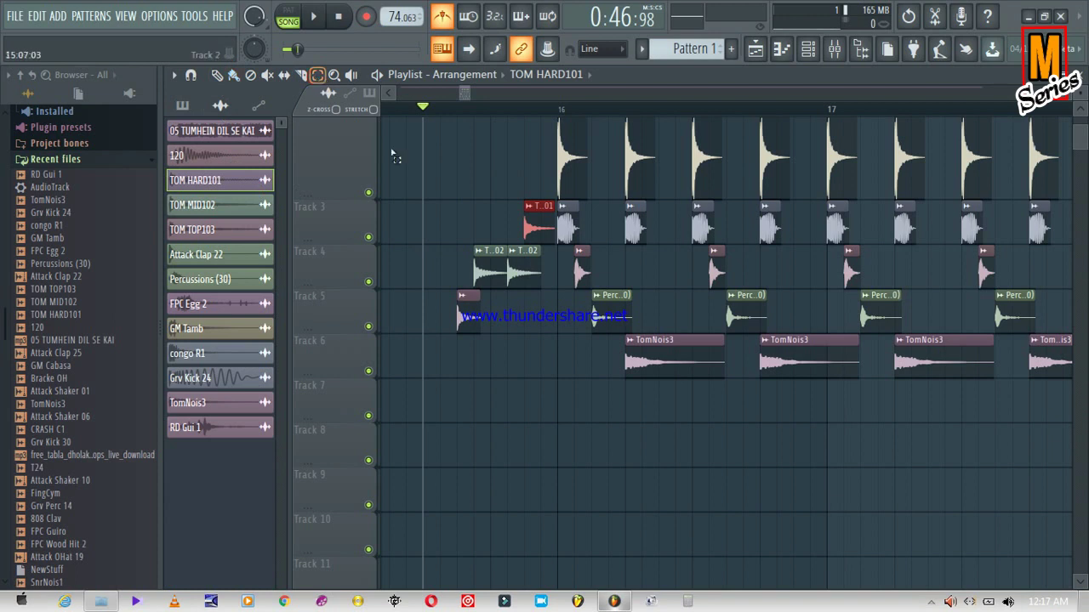
pyautogui.moveTo(455, 226); pyautogui.dragTo(531, 326)
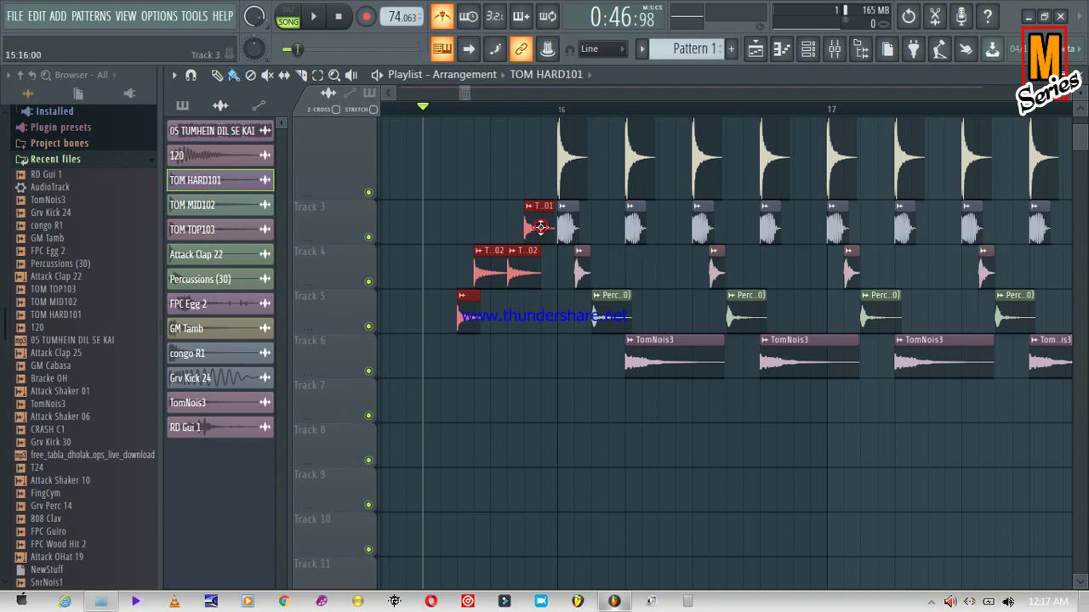
pyautogui.moveTo(541, 248); pyautogui.dragTo(544, 362)
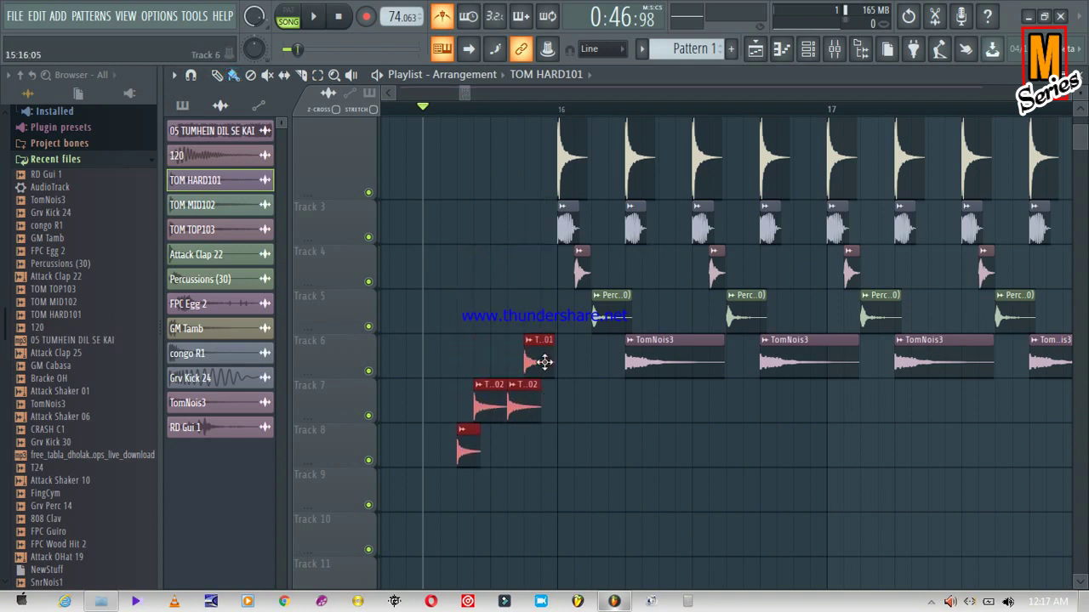
pyautogui.moveTo(542, 402); pyautogui.dragTo(542, 414)
pyautogui.press('space')
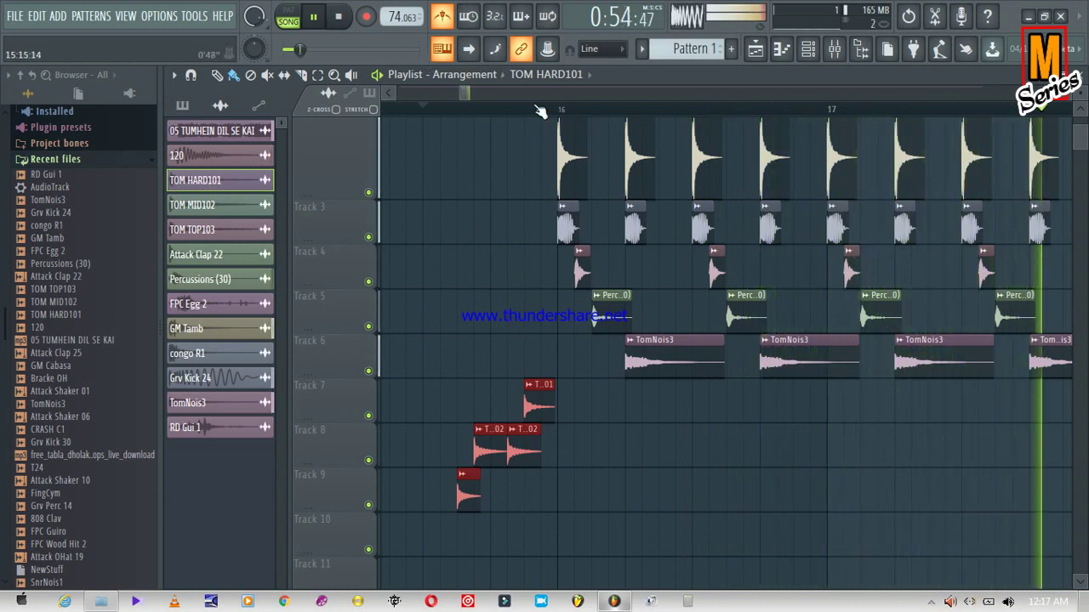
pyautogui.press('space')
# Add Attack Clap 22 clips at steps 5 and 13 of bars 16 and 17 on Track 7, and play the pattern
pyautogui.moveTo(471, 89); pyautogui.dragTo(466, 94)
pyautogui.moveTo(1085, 146)
pyautogui.mouseDown()
pyautogui.moveTo(1084, 124)
pyautogui.moveTo(1082, 143)
pyautogui.mouseUp()
pyautogui.moveTo(464, 88); pyautogui.dragTo(475, 88)
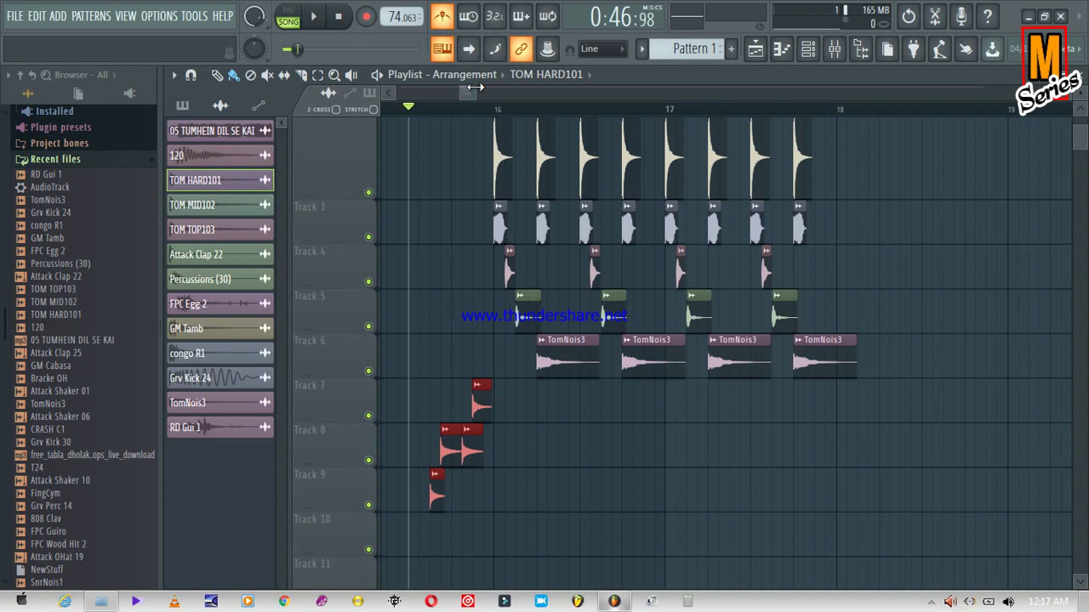
pyautogui.click(213, 264)
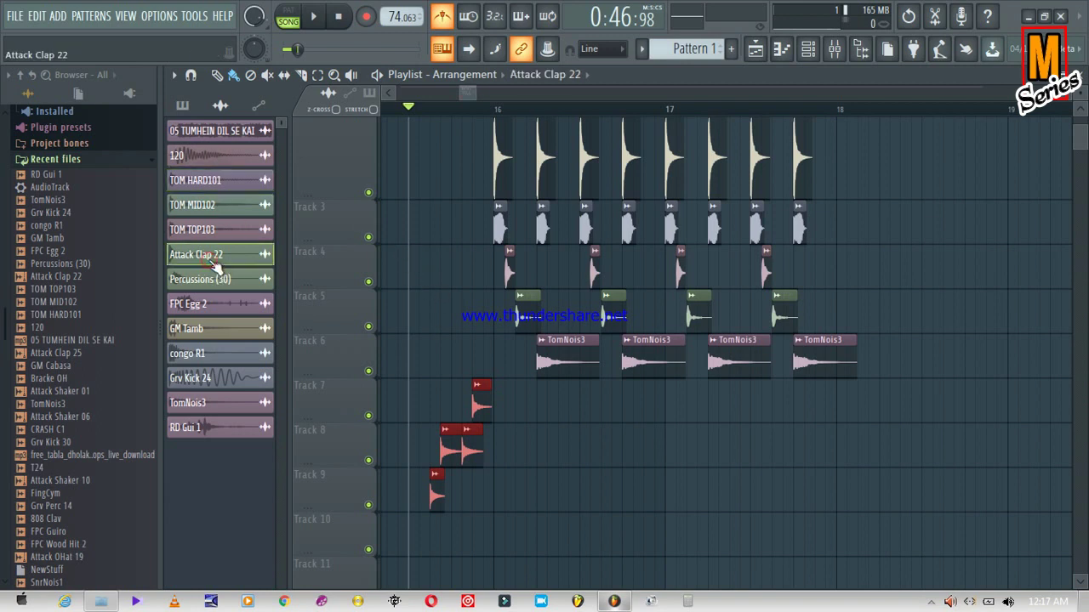
pyautogui.click(543, 406)
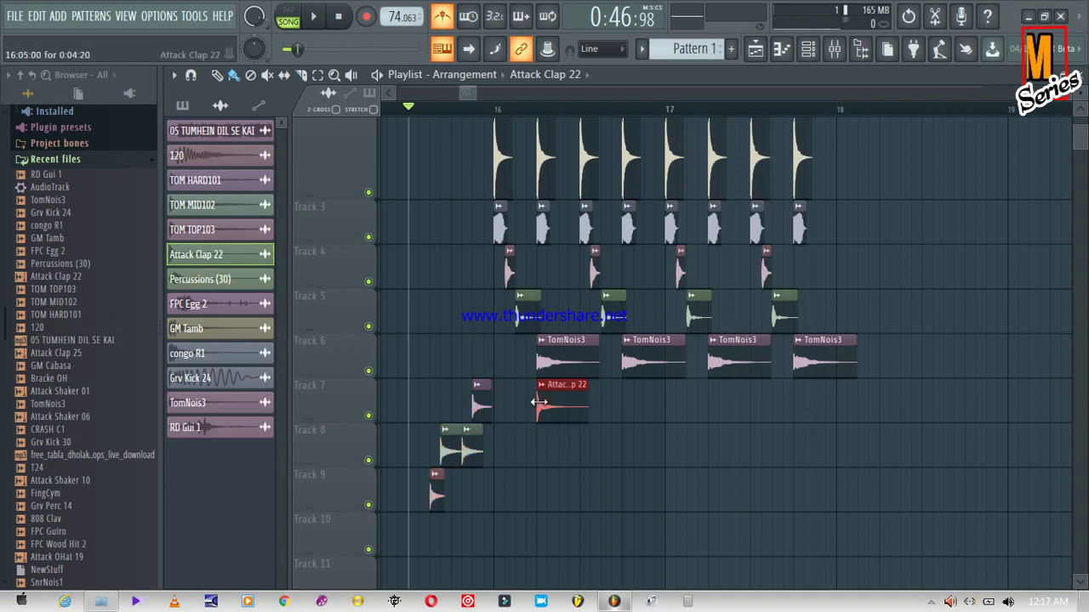
pyautogui.click(629, 399)
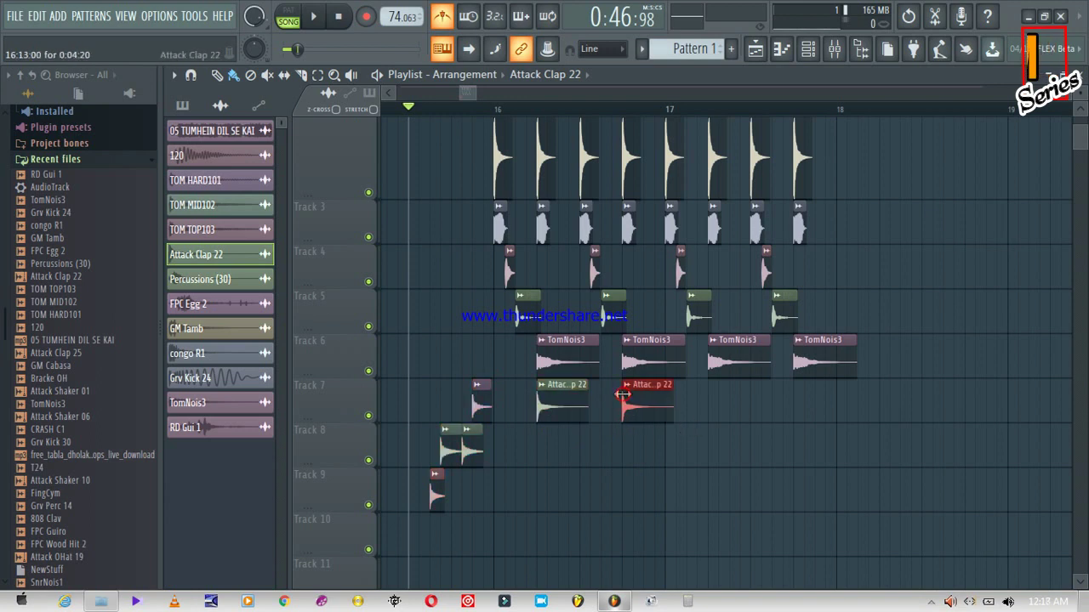
pyautogui.click(709, 402)
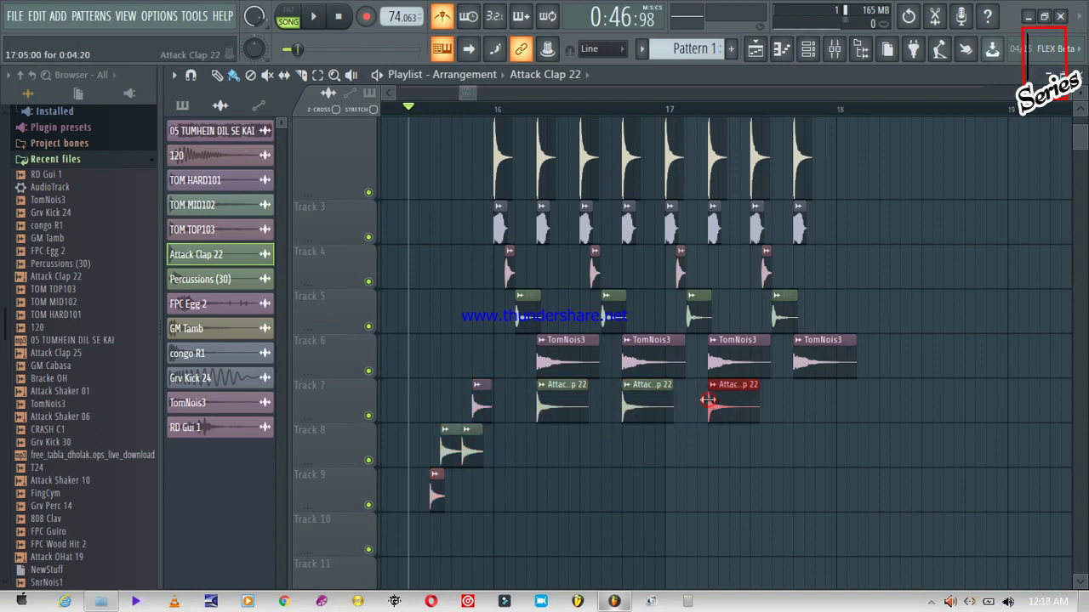
pyautogui.click(800, 402)
pyautogui.press('space')
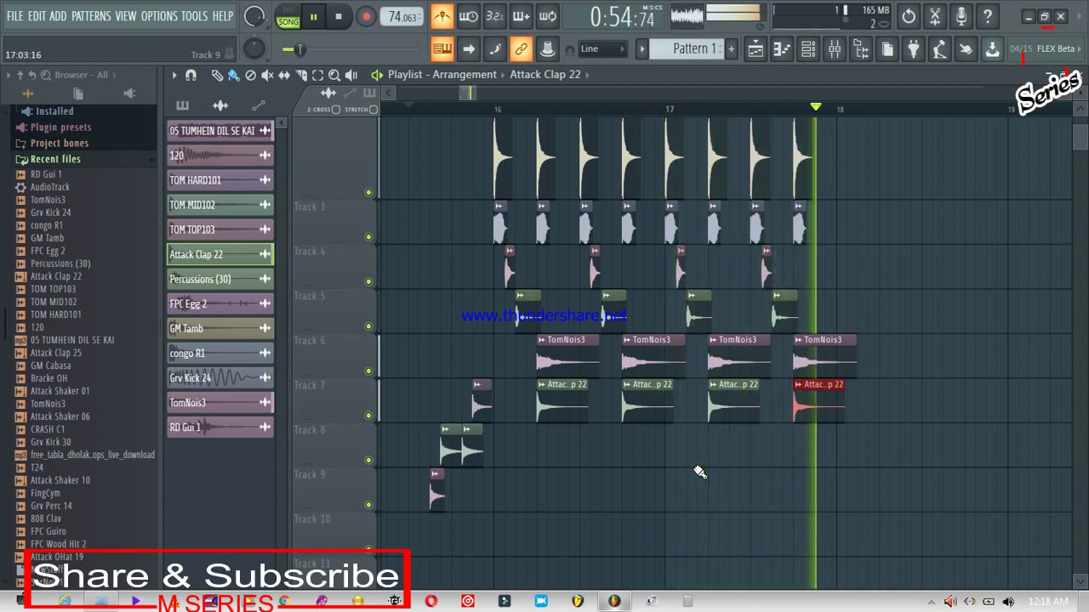
pyautogui.press('space')
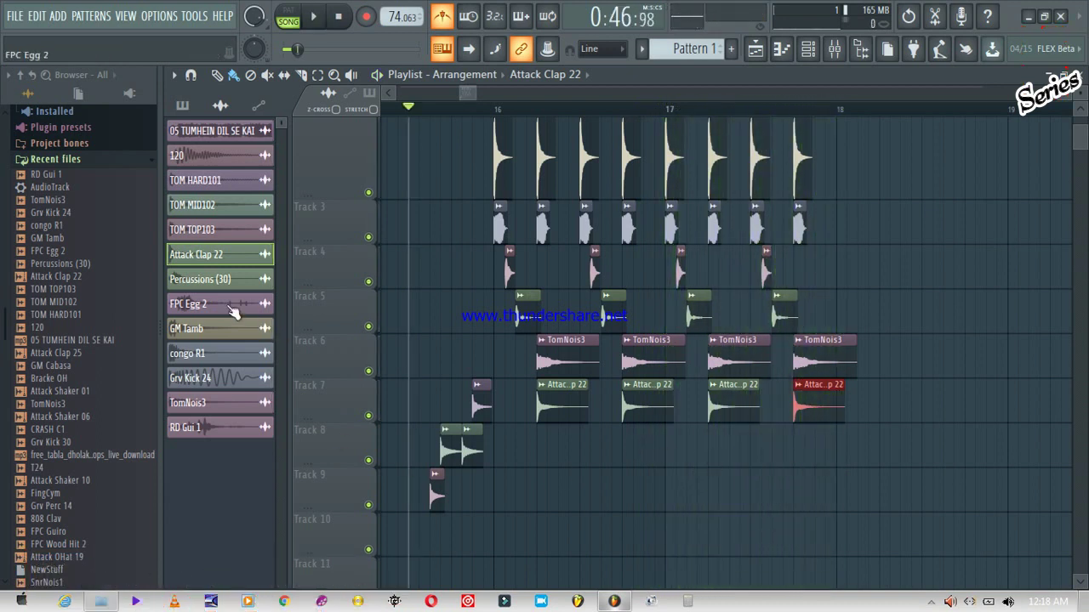
# Try Percussions (30) clips at steps 1 and 9 of bars 16 and 17 on Track 8, and audition them
pyautogui.click(220, 279)
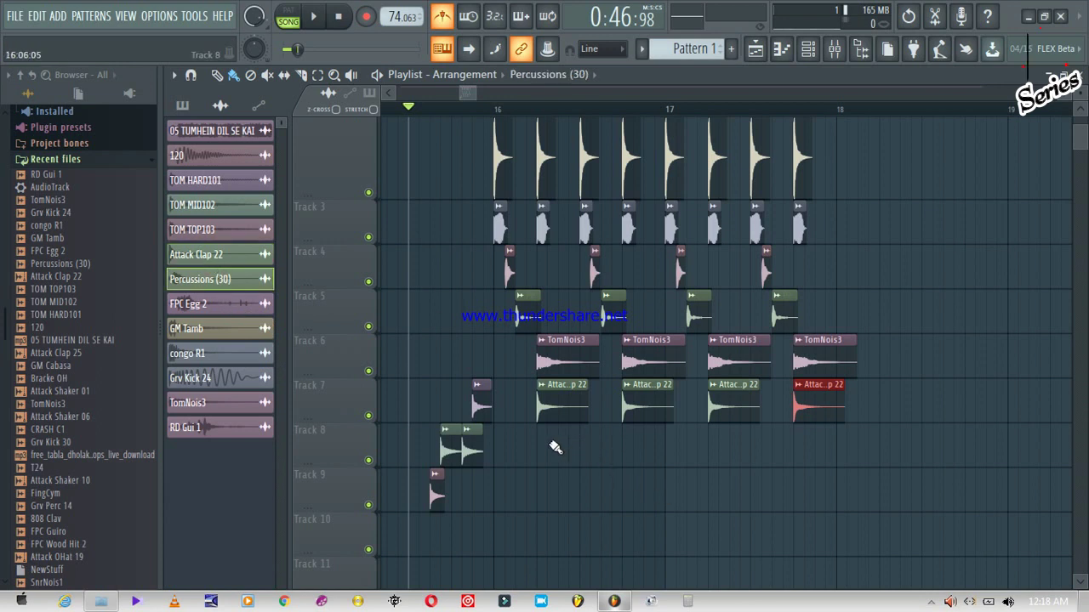
pyautogui.click(500, 441)
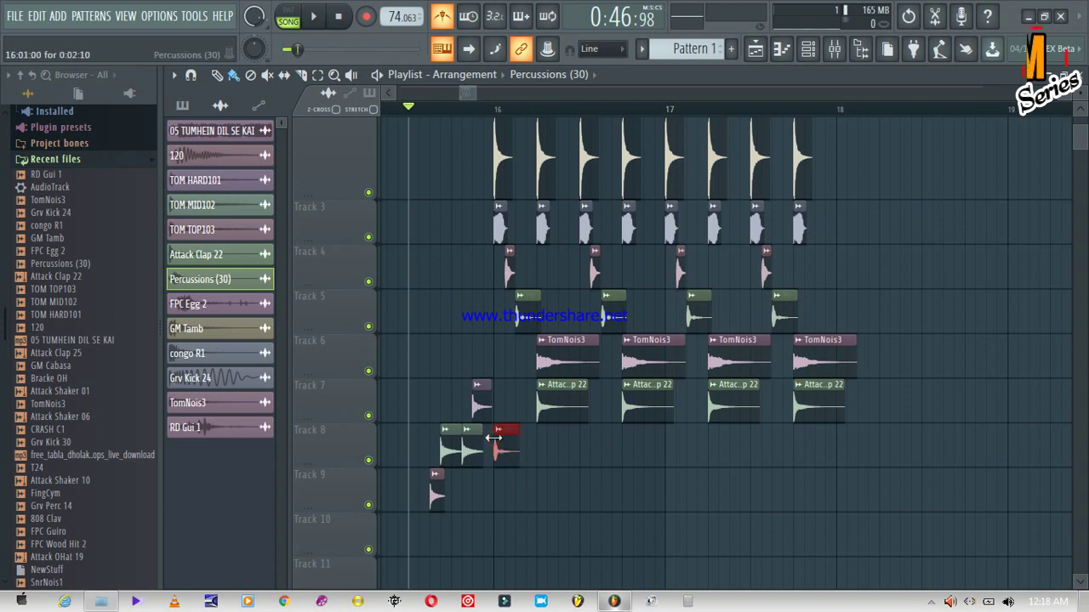
pyautogui.click(584, 450)
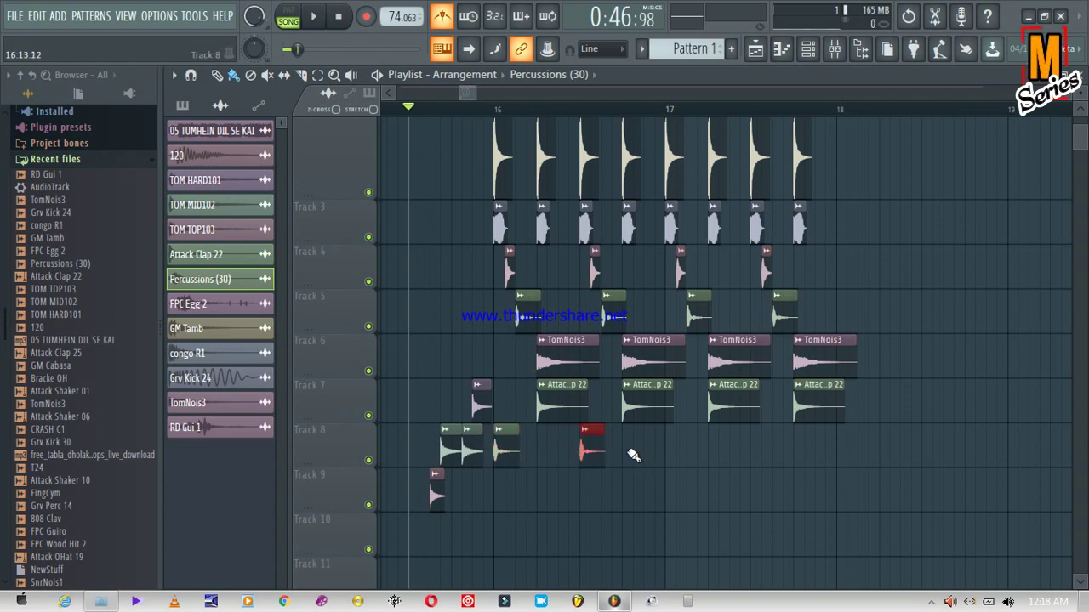
pyautogui.click(669, 450)
pyautogui.press('space')
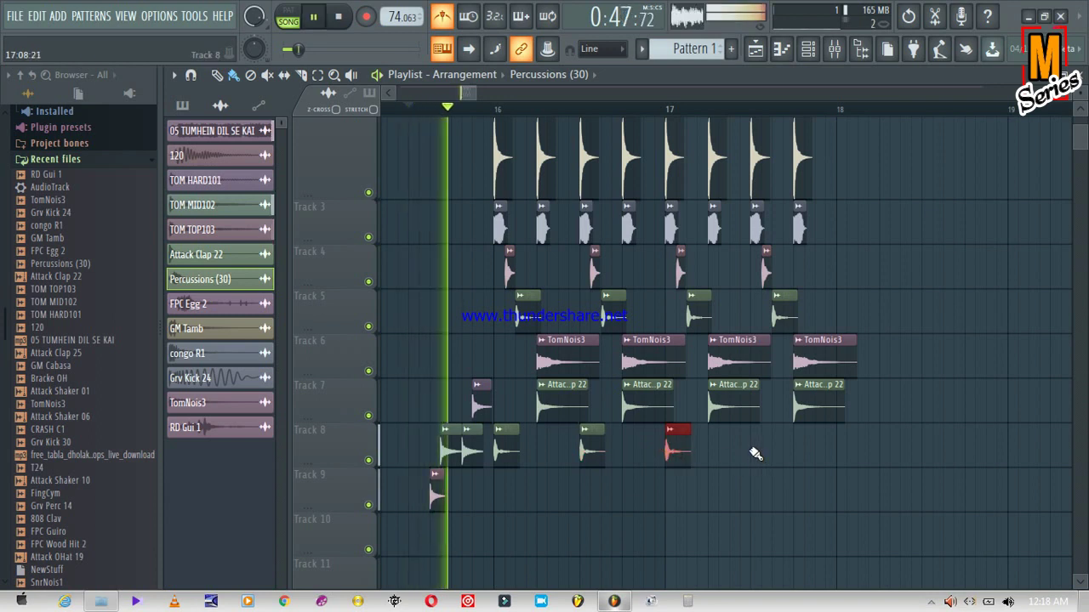
pyautogui.click(755, 451)
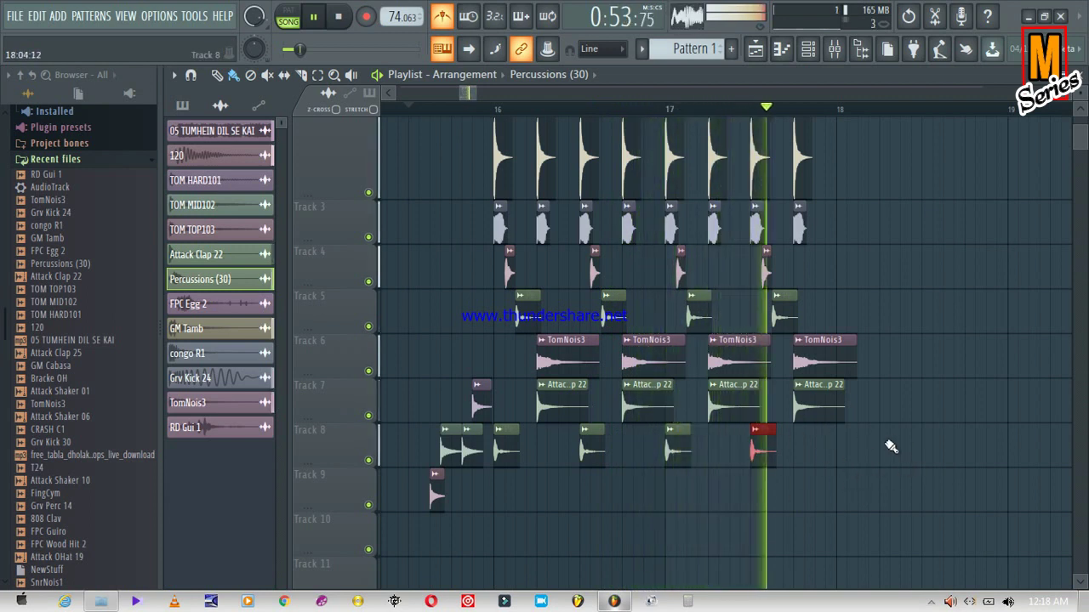
pyautogui.press('space')
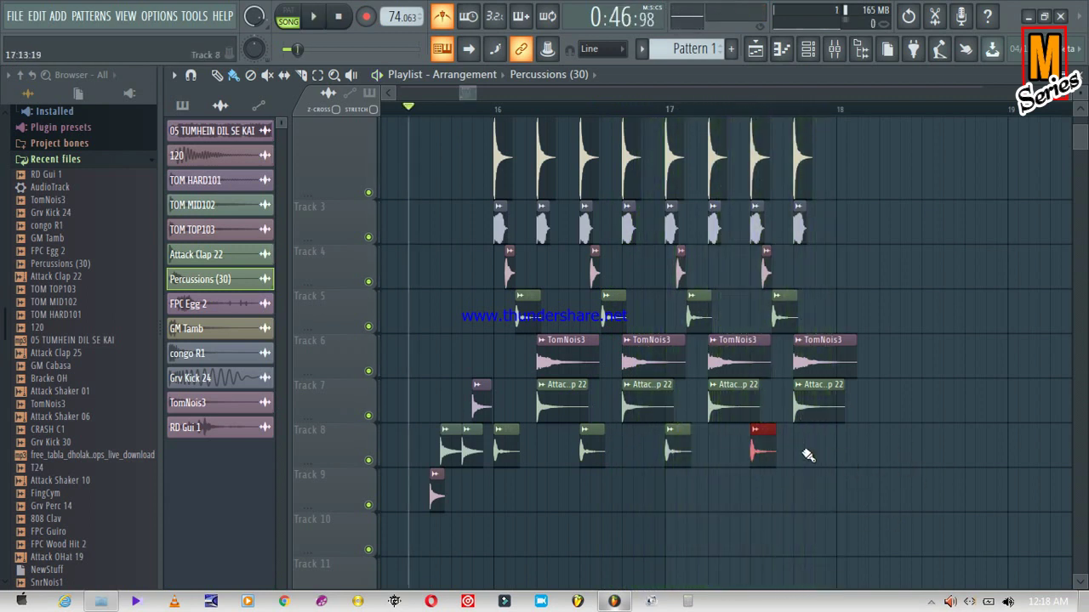
# Delete the four Percussions (30) clips from Track 8 in bars 16 and 17
pyautogui.rightClick(763, 451)
pyautogui.rightClick(678, 451)
pyautogui.rightClick(593, 450)
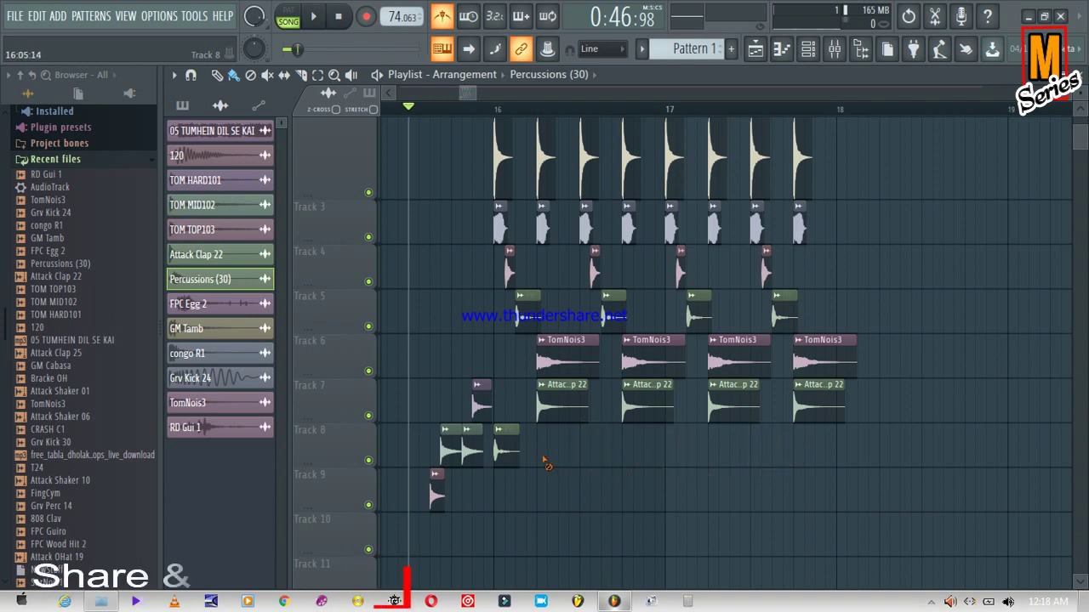
pyautogui.rightClick(507, 451)
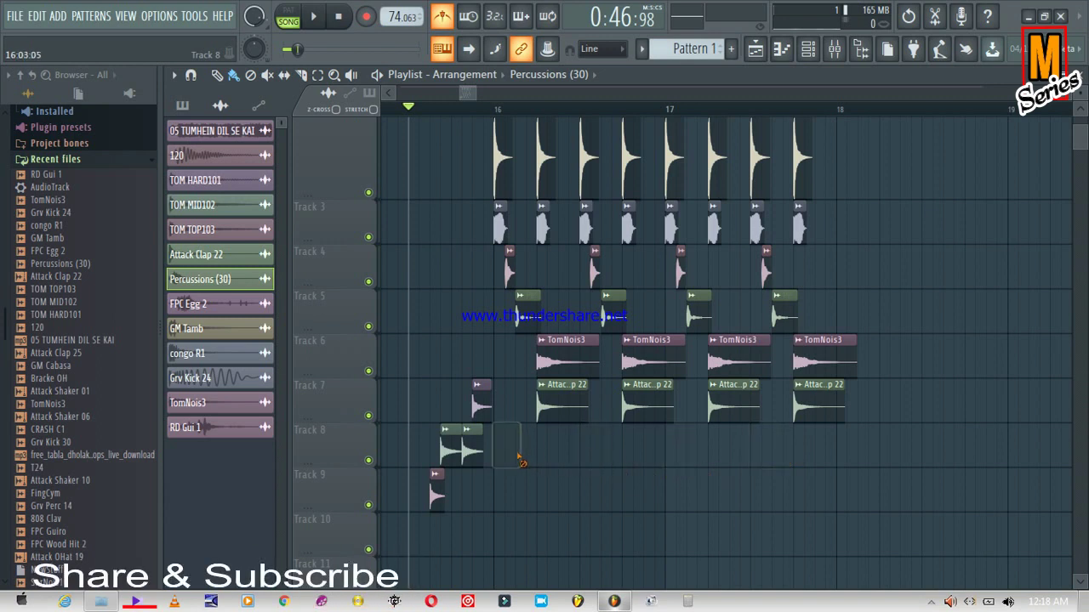
# Add FPC Egg 2 clips at steps 1 and 9 of bars 16 and 17 on Track 8, and play the pattern
pyautogui.click(227, 308)
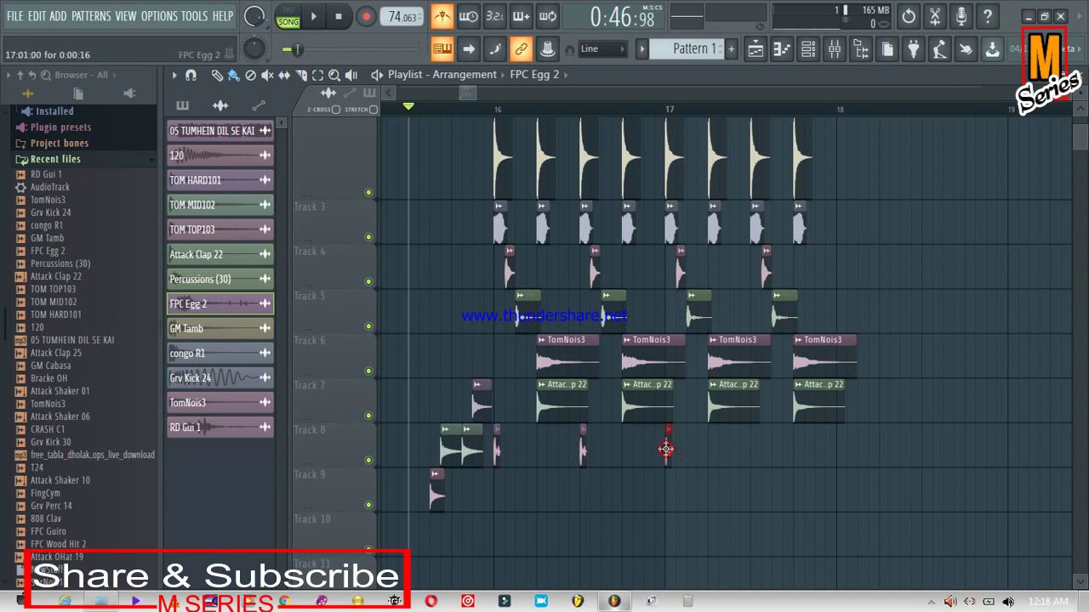
pyautogui.press('space')
pyautogui.click(754, 449)
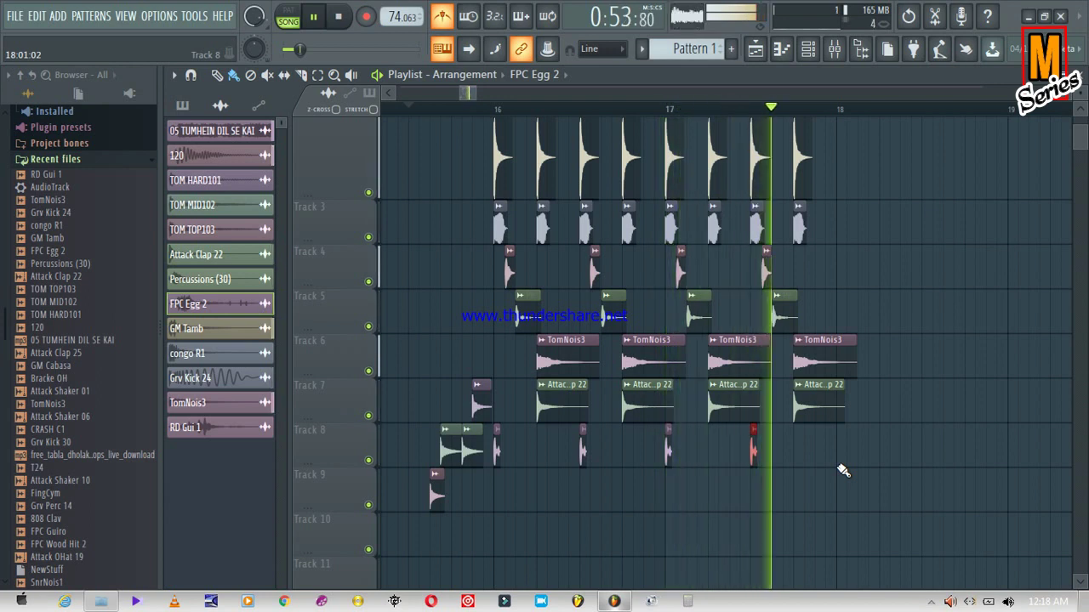
pyautogui.press('space')
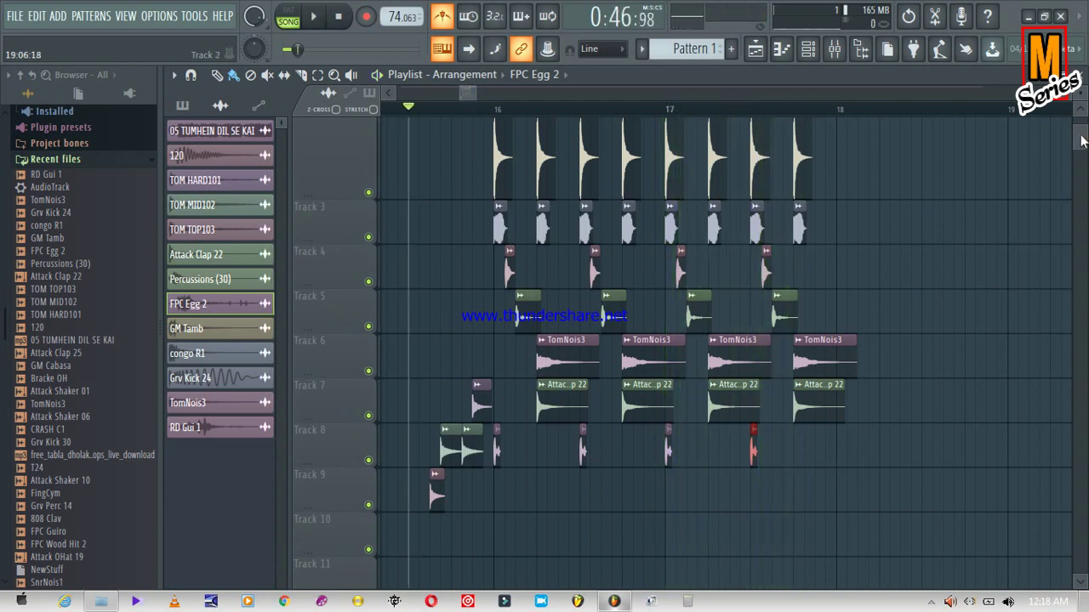
# Mute the song on Track 1 and play the tom lead-in and percussion layers alone
pyautogui.scroll(2, 1082, 141)
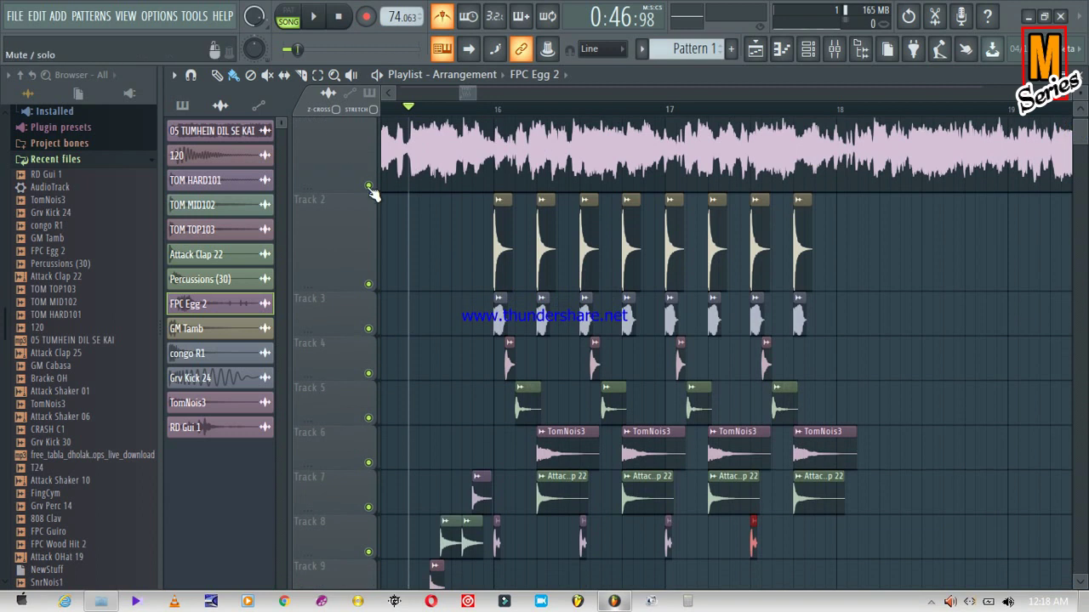
pyautogui.click(369, 186)
pyautogui.press('space')
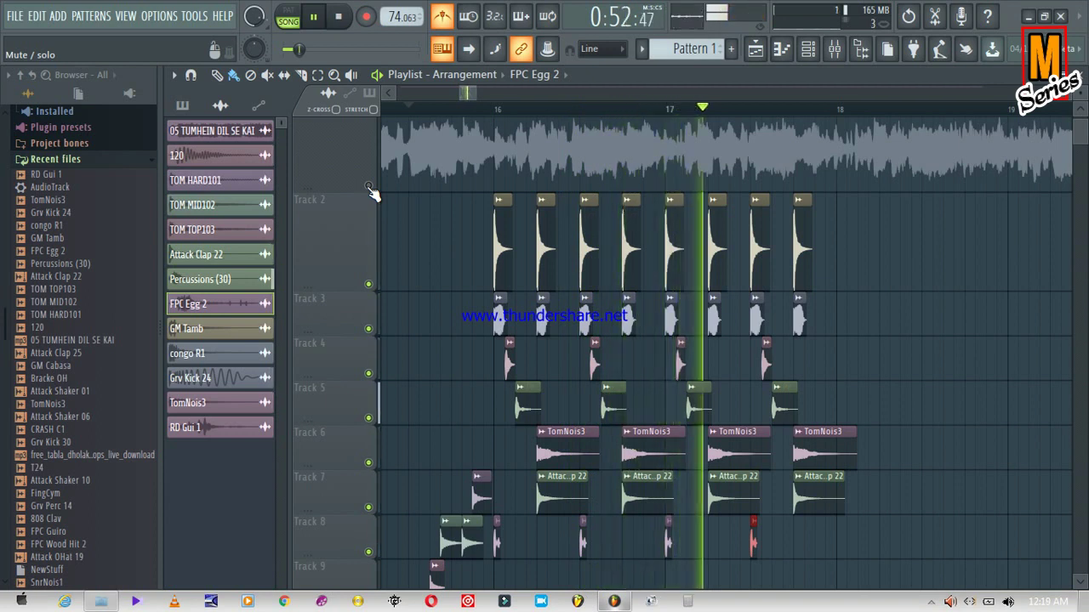
pyautogui.press('space')
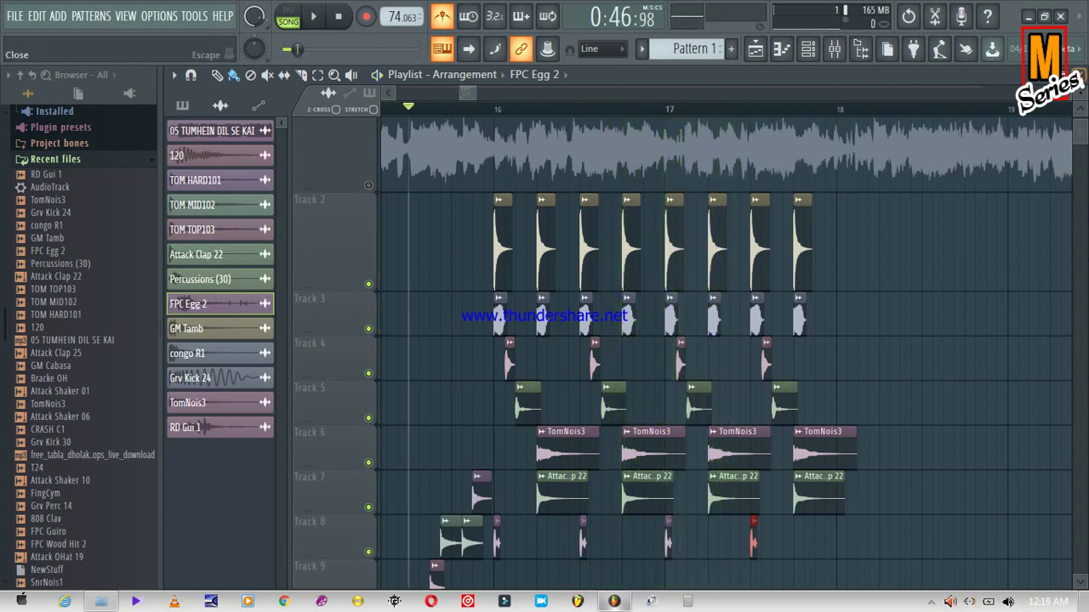
pyautogui.moveTo(1076, 127); pyautogui.dragTo(1079, 131)
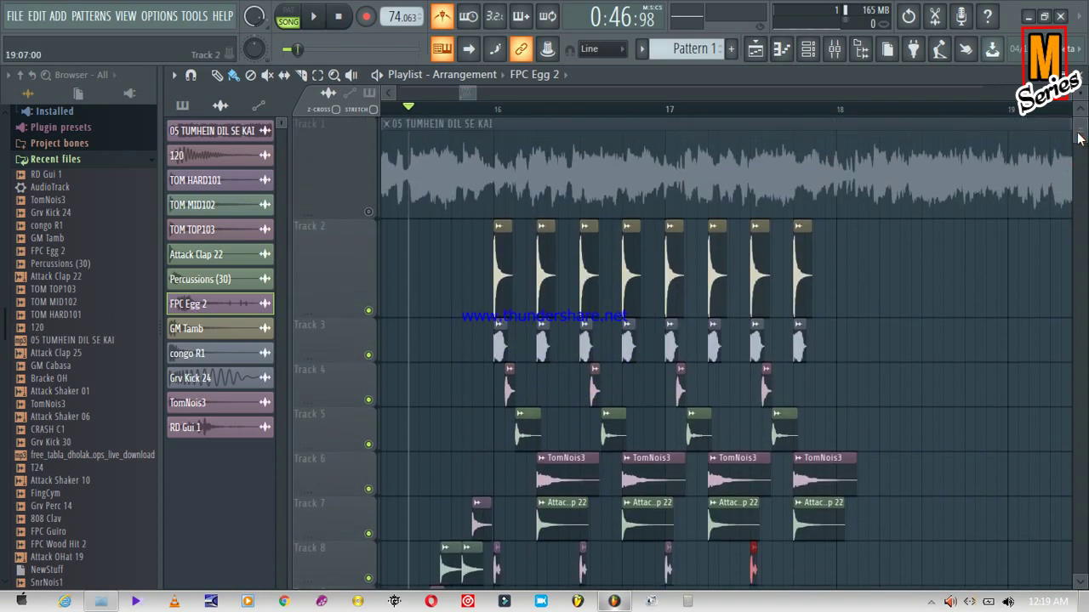
# Unmute the song on Track 1, select congo R1 as the sample to place, and play the pattern into bar 16
pyautogui.click(370, 212)
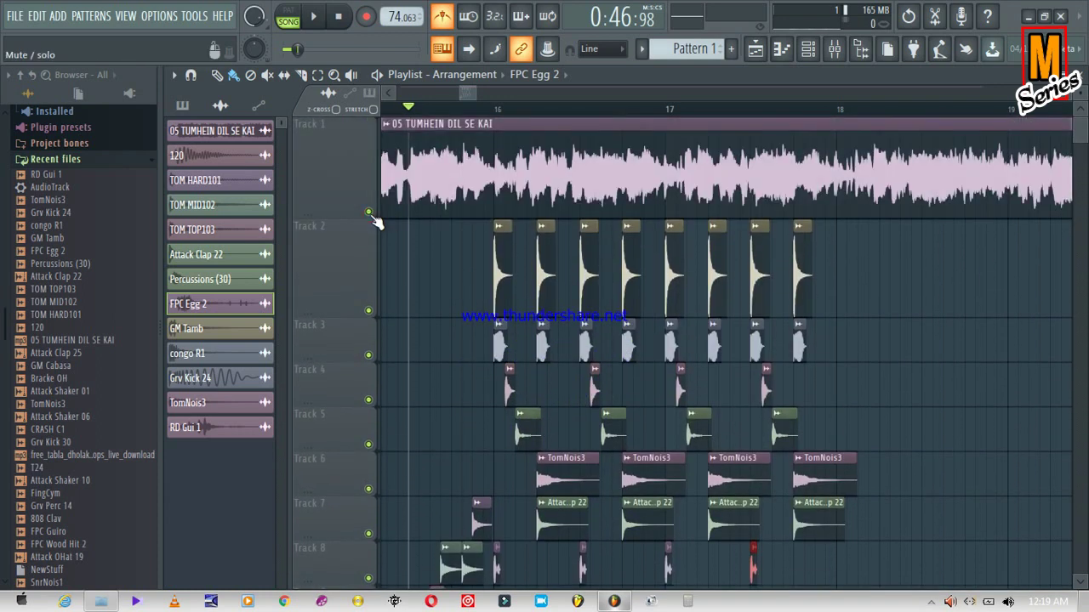
pyautogui.click(216, 355)
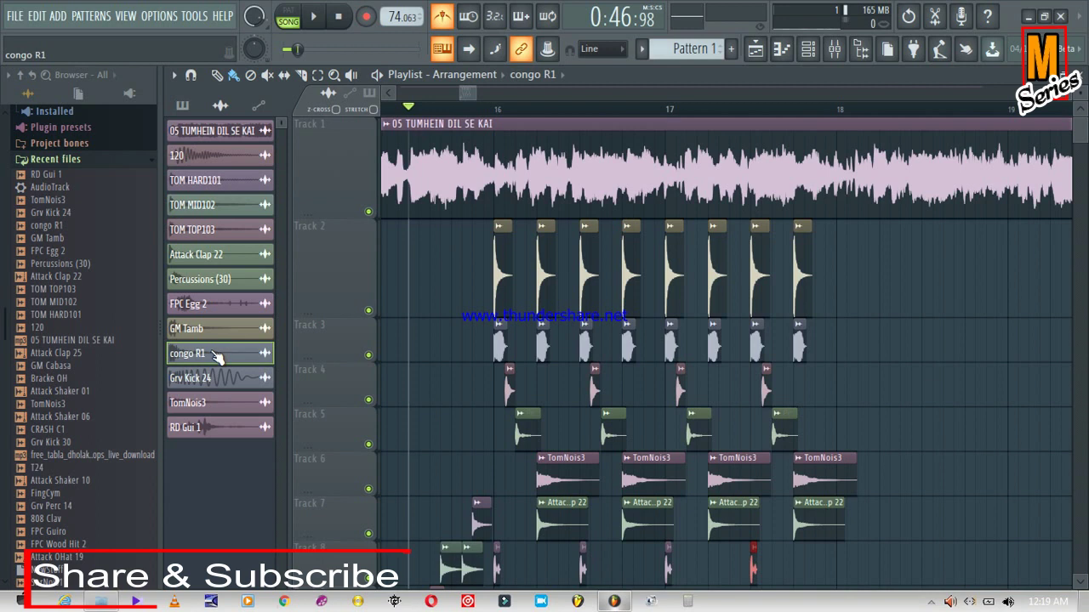
pyautogui.moveTo(477, 98); pyautogui.dragTo(465, 95)
pyautogui.click(1062, 97)
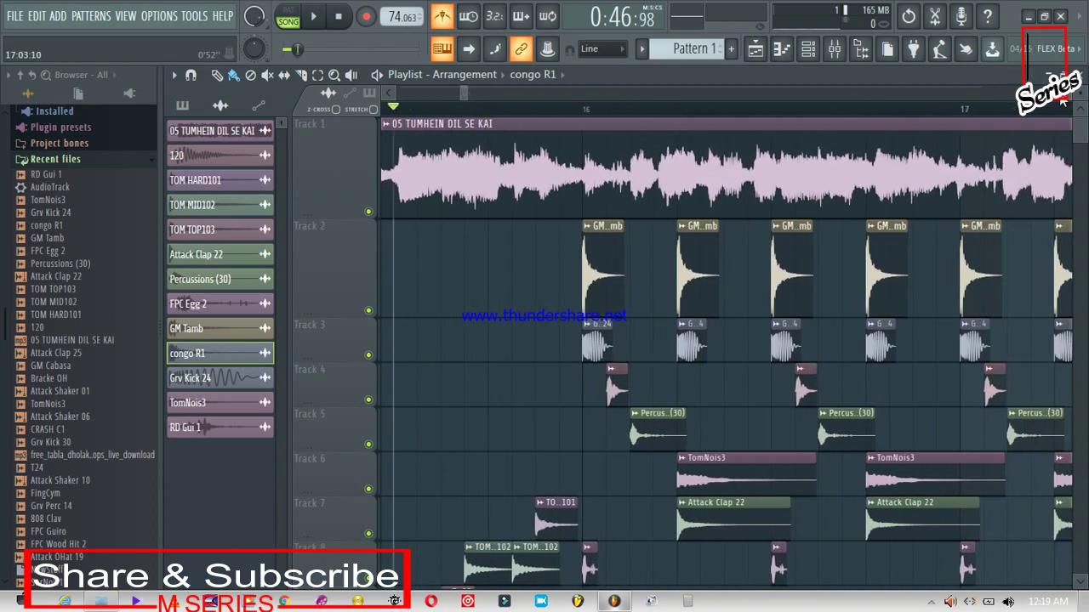
pyautogui.click(1062, 97)
pyautogui.click(1061, 97)
pyautogui.click(1062, 97)
pyautogui.click(1062, 95)
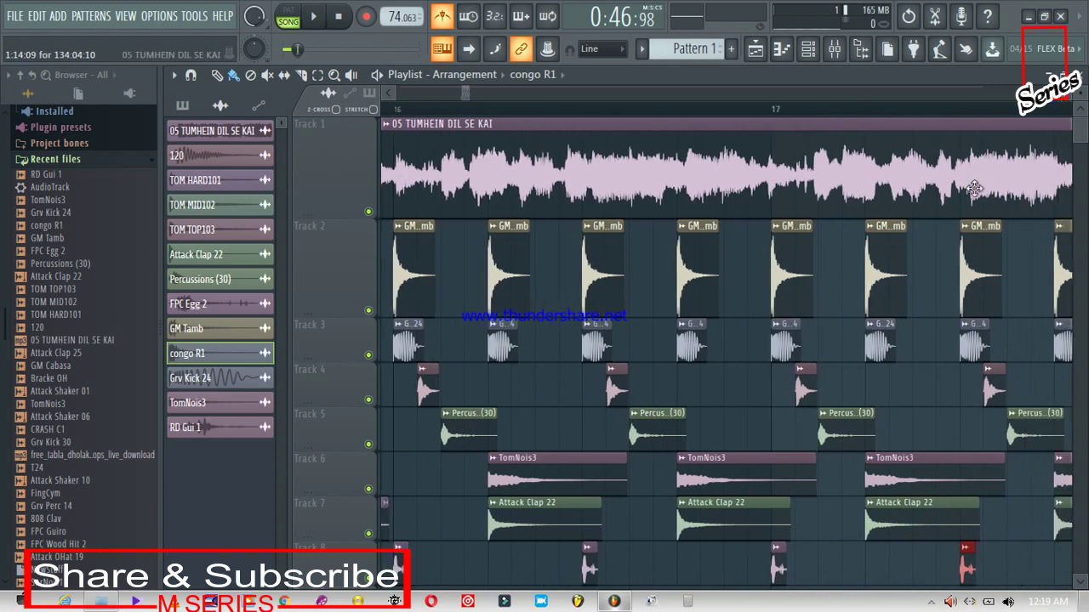
pyautogui.press('space')
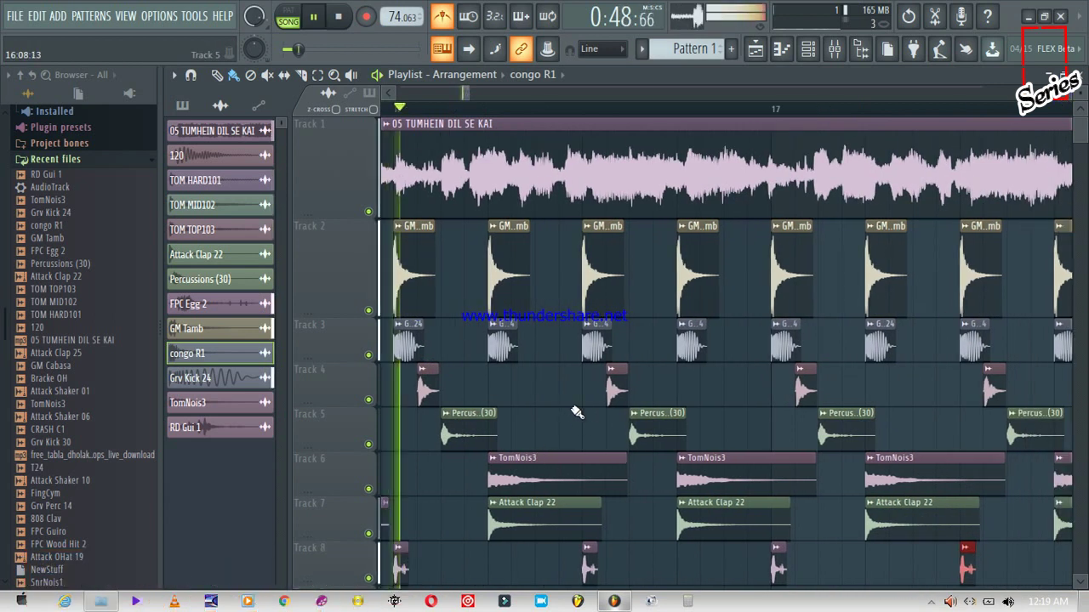
pyautogui.press('space')
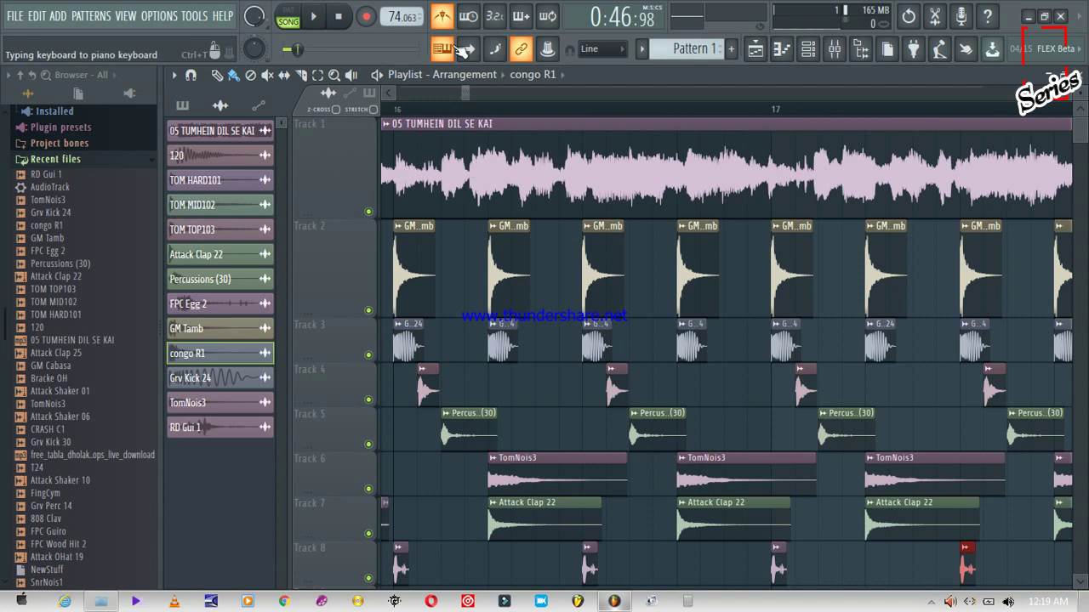
# With the metronome turned off, add congo R1 clips at steps 7 and 8 of bar 16 on Track 4 and audition them
pyautogui.press('space')
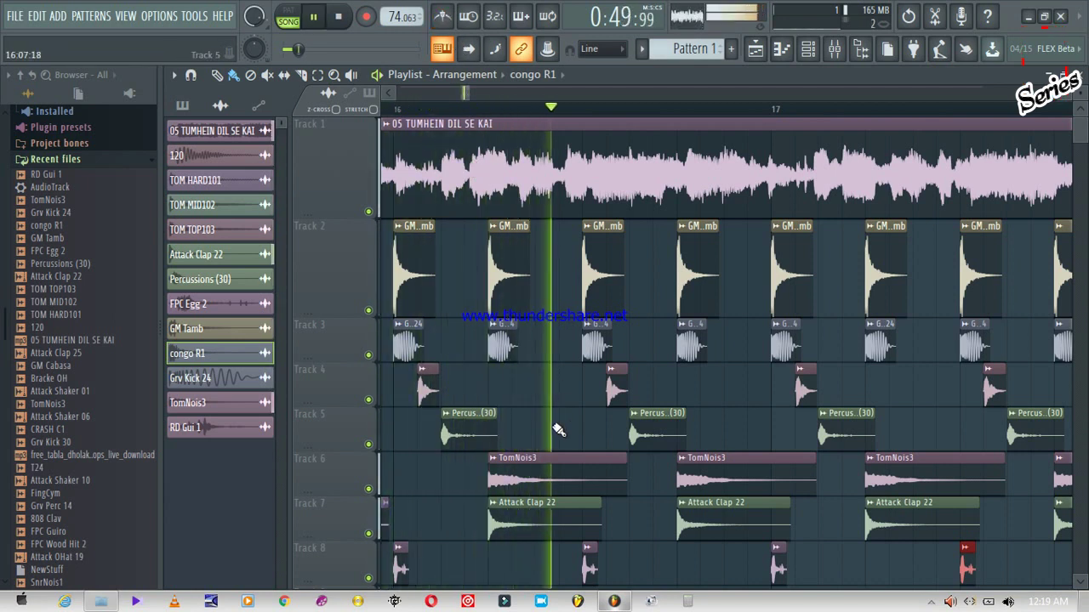
pyautogui.press('space')
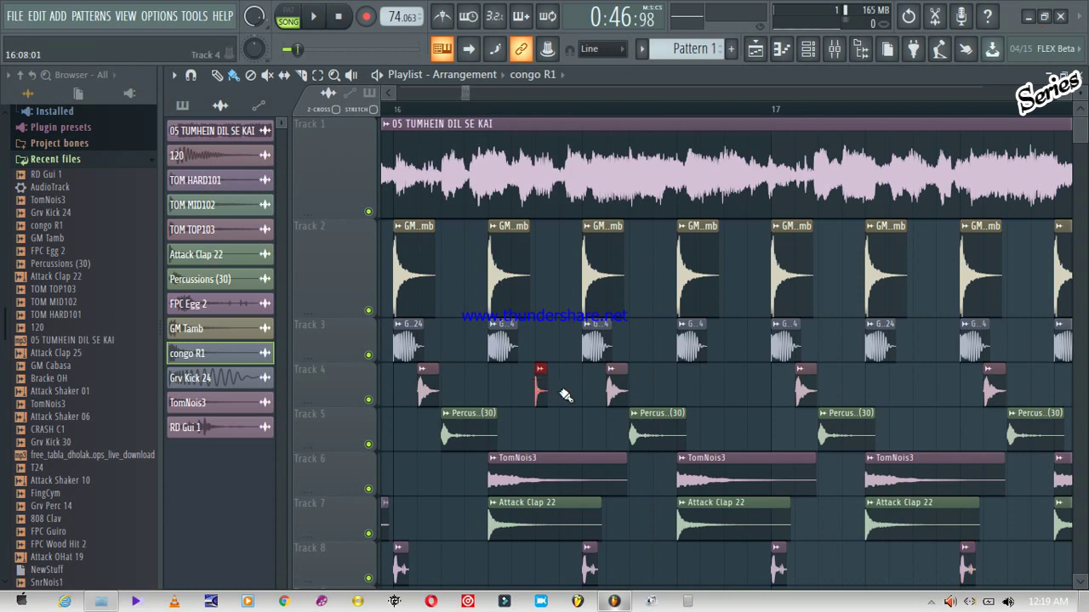
pyautogui.press('space')
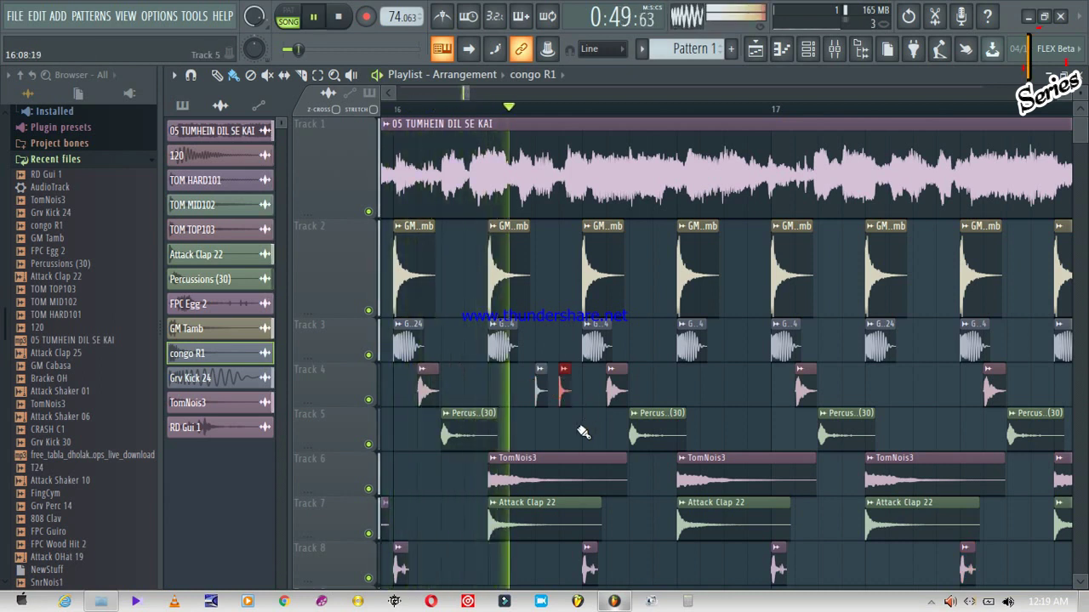
pyautogui.press('space')
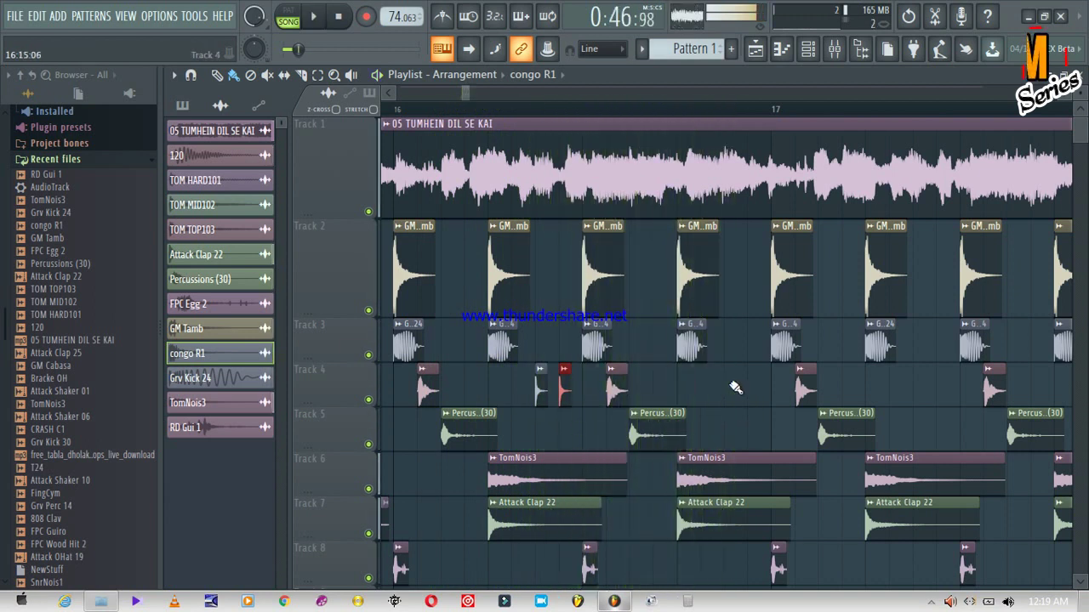
# Add congo R1 clips on Track 4 at steps 15 and 16 of bar 16 and steps 7, 8 and 15 of bar 17
pyautogui.click(729, 385)
pyautogui.click(752, 387)
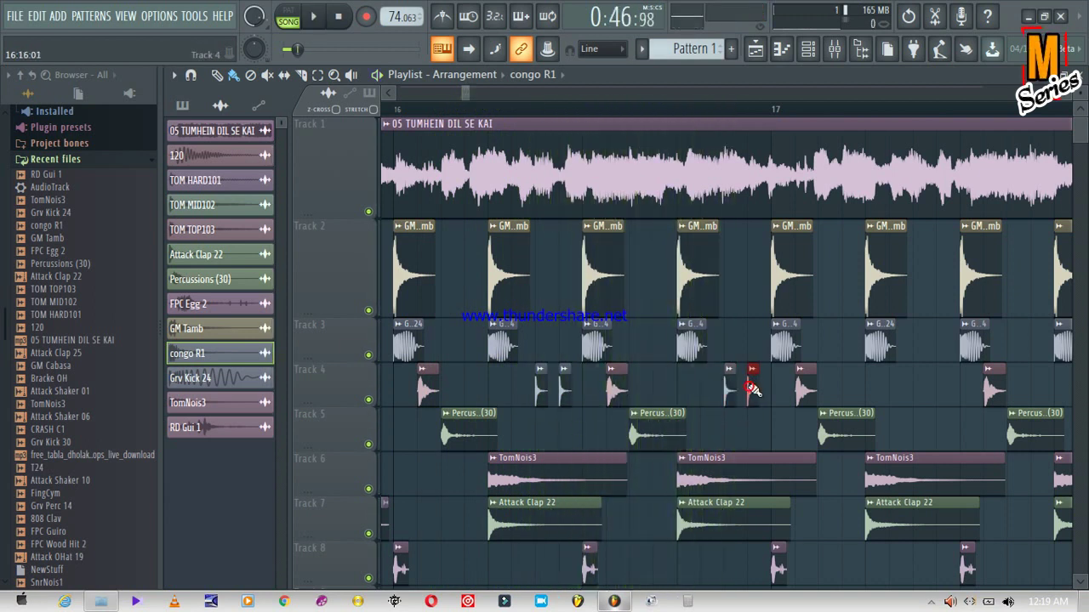
pyautogui.click(917, 391)
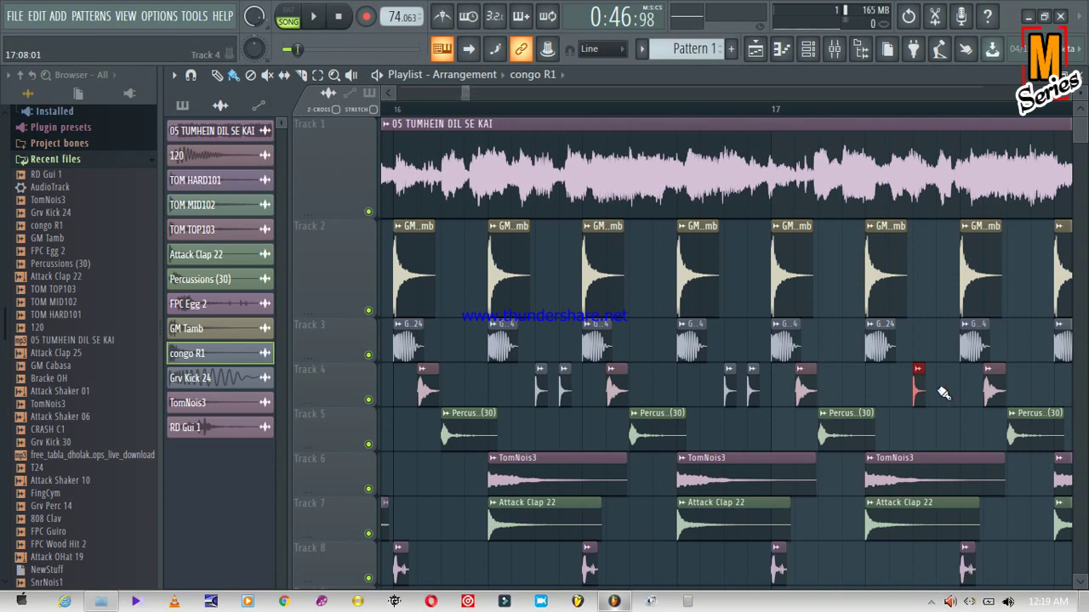
pyautogui.click(936, 390)
pyautogui.press('space')
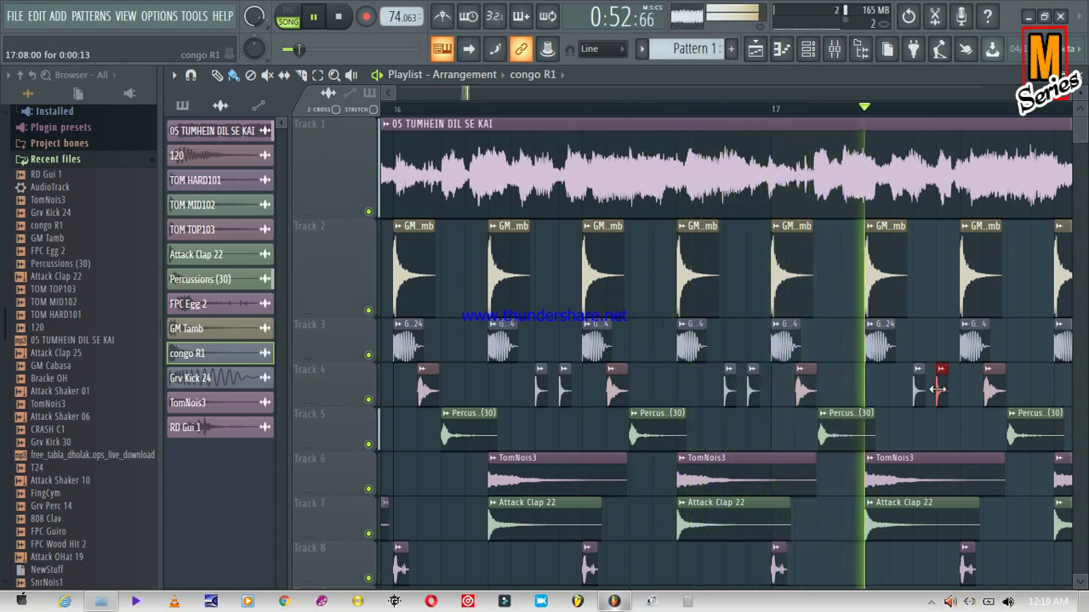
pyautogui.press('space')
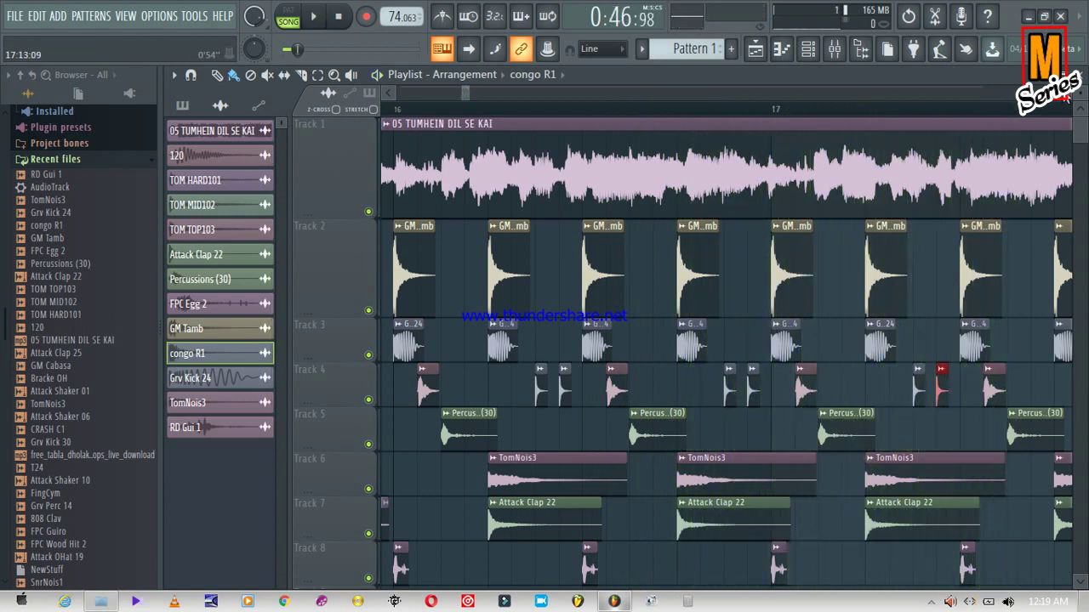
pyautogui.click(1064, 95)
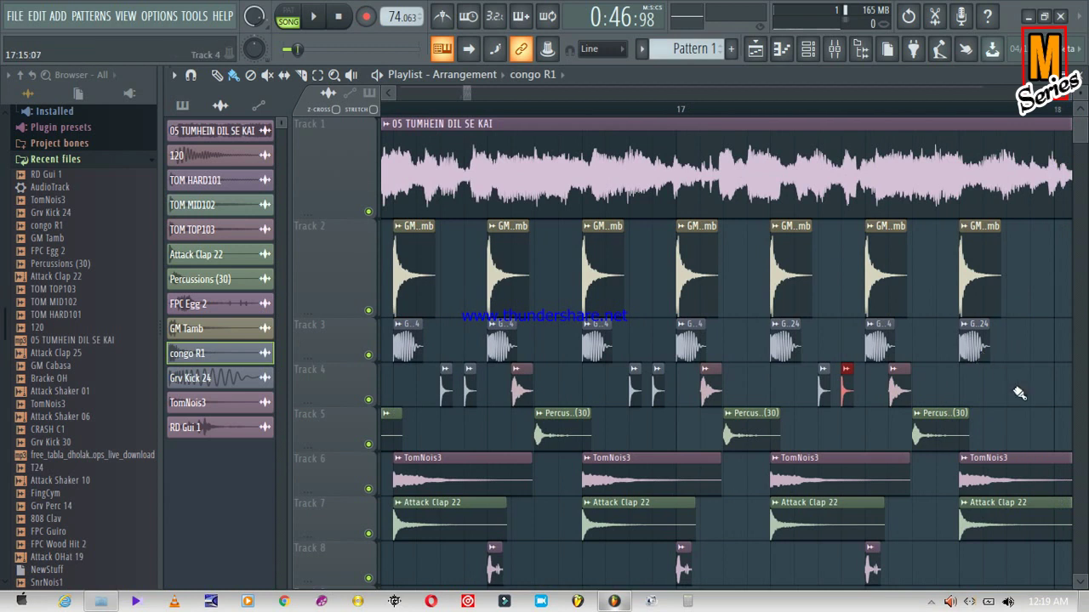
pyautogui.click(1008, 383)
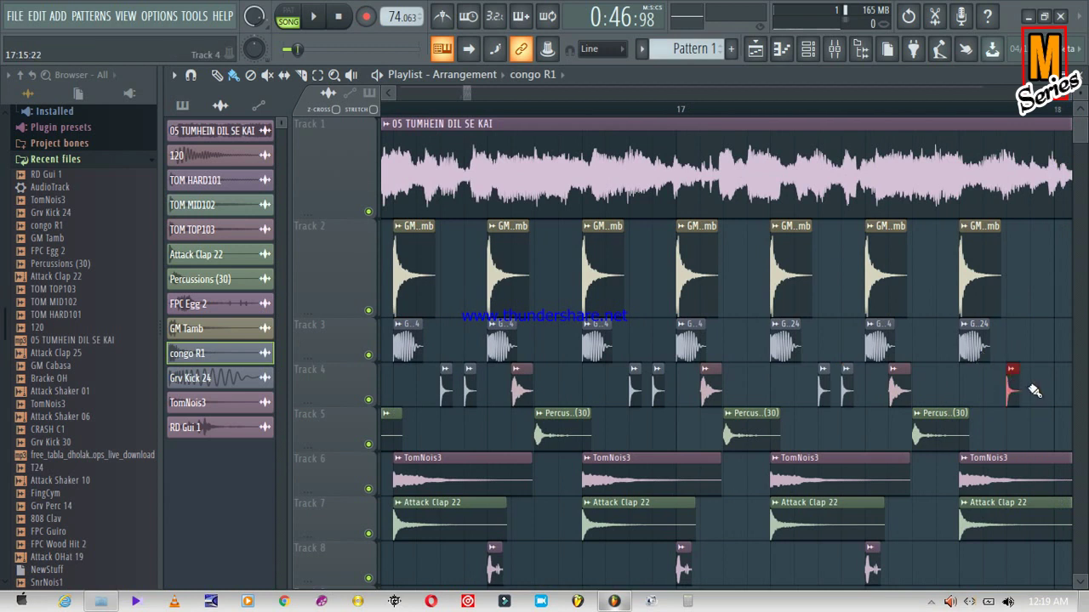
# Try a 1/6 beat snap for the congo R1 clips in bar 16 and play the pattern
pyautogui.click(390, 93)
pyautogui.moveTo(470, 92); pyautogui.dragTo(467, 94)
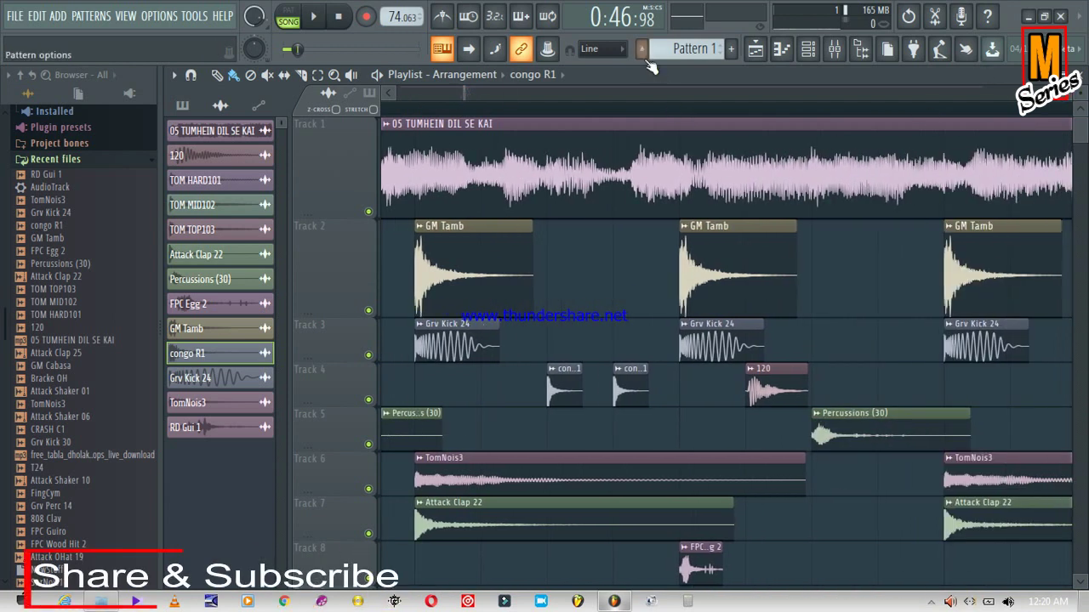
pyautogui.click(598, 48)
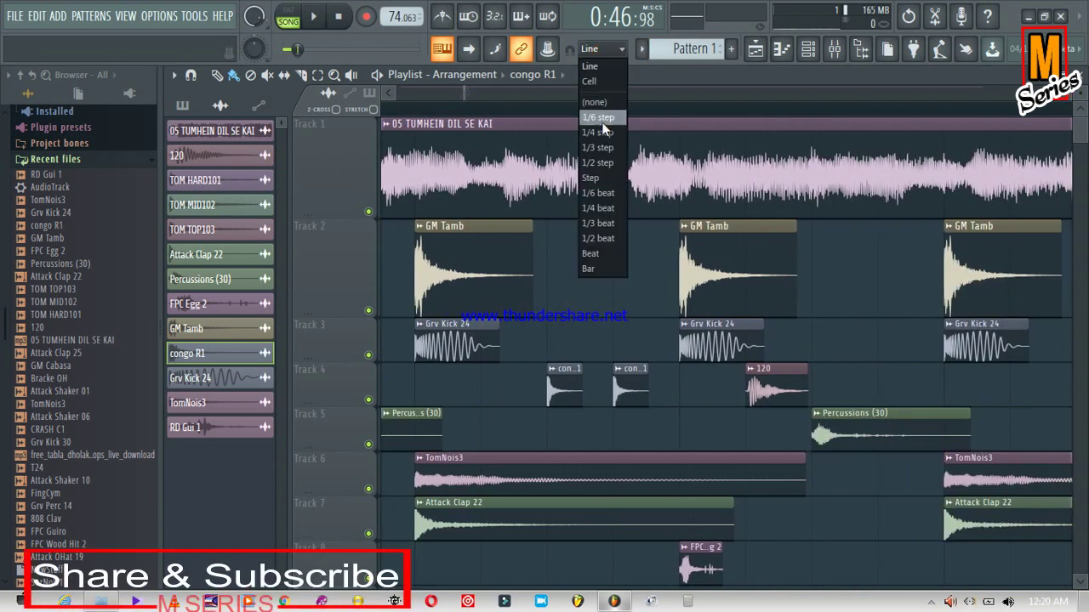
pyautogui.click(604, 195)
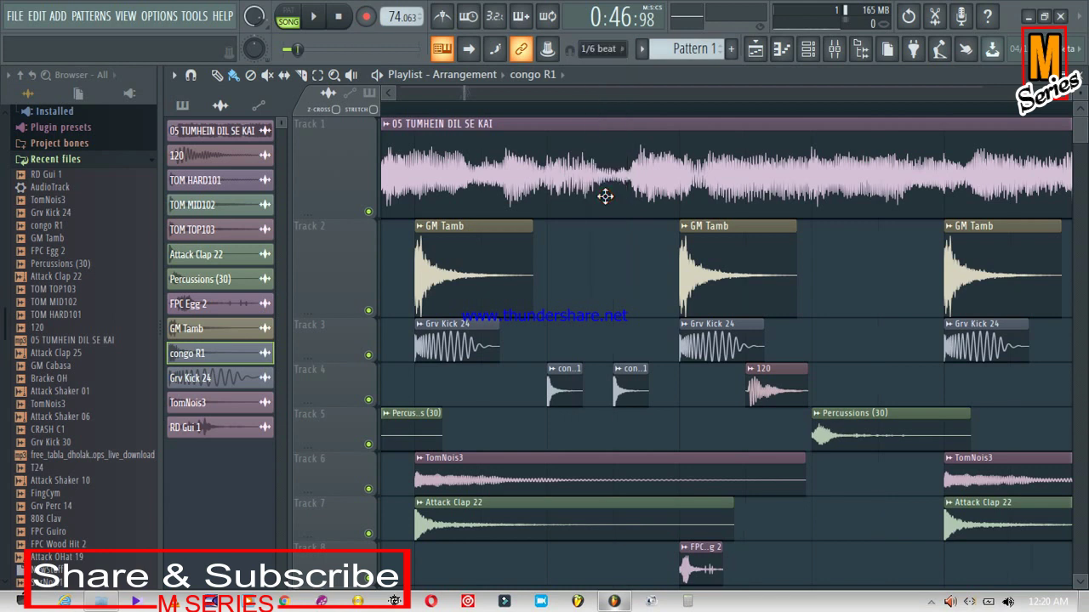
pyautogui.press('space')
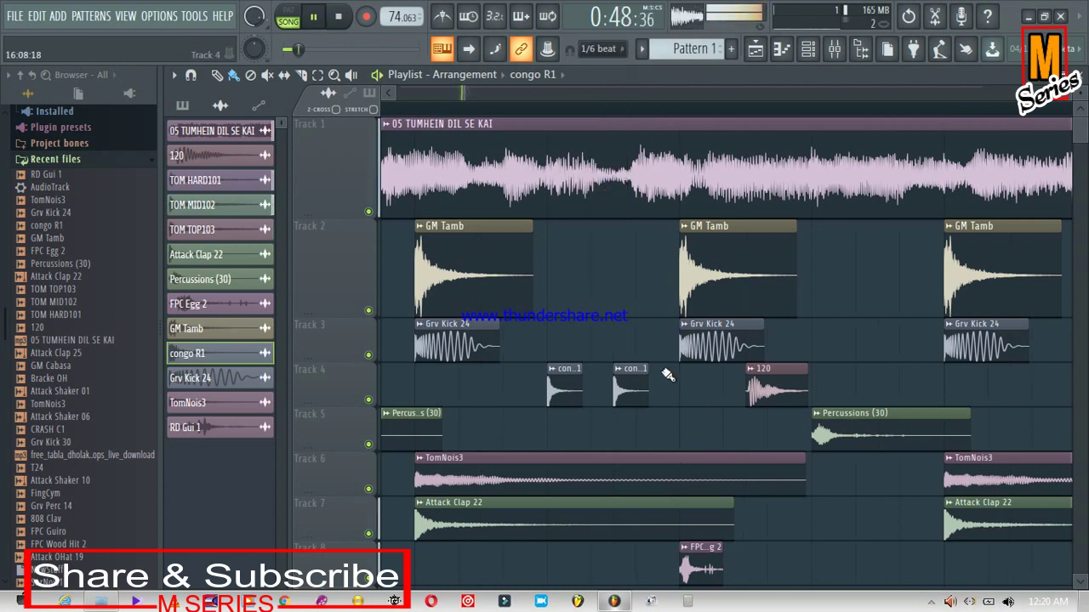
pyautogui.press('space')
# Set the snap to 1/6 step and arrange three congo R1 clips 1/6 step apart from step 7 of bar 16 on Track 4
pyautogui.click(596, 49)
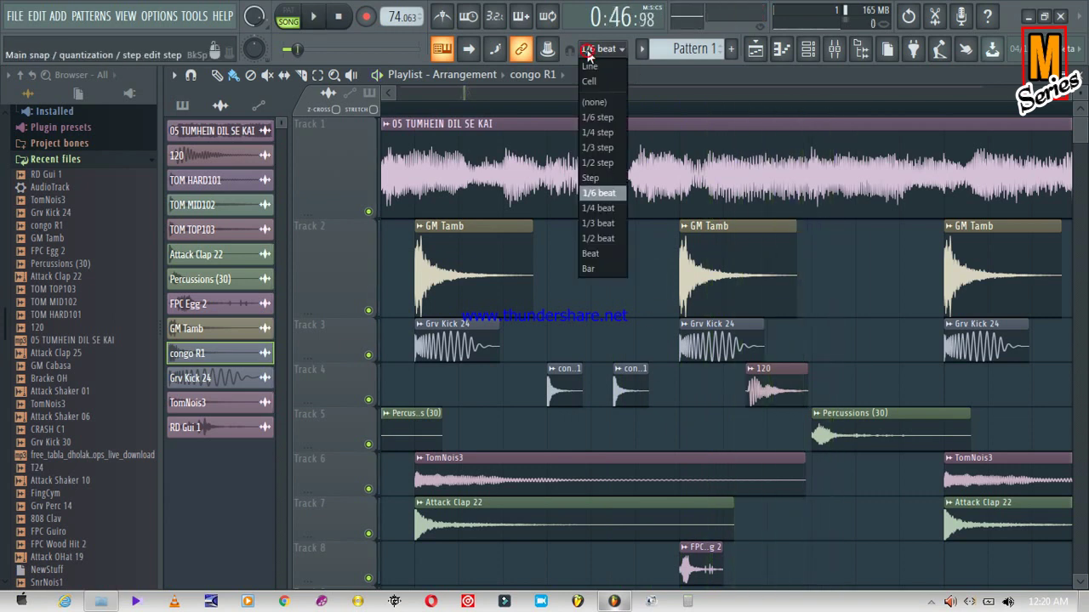
pyautogui.click(596, 119)
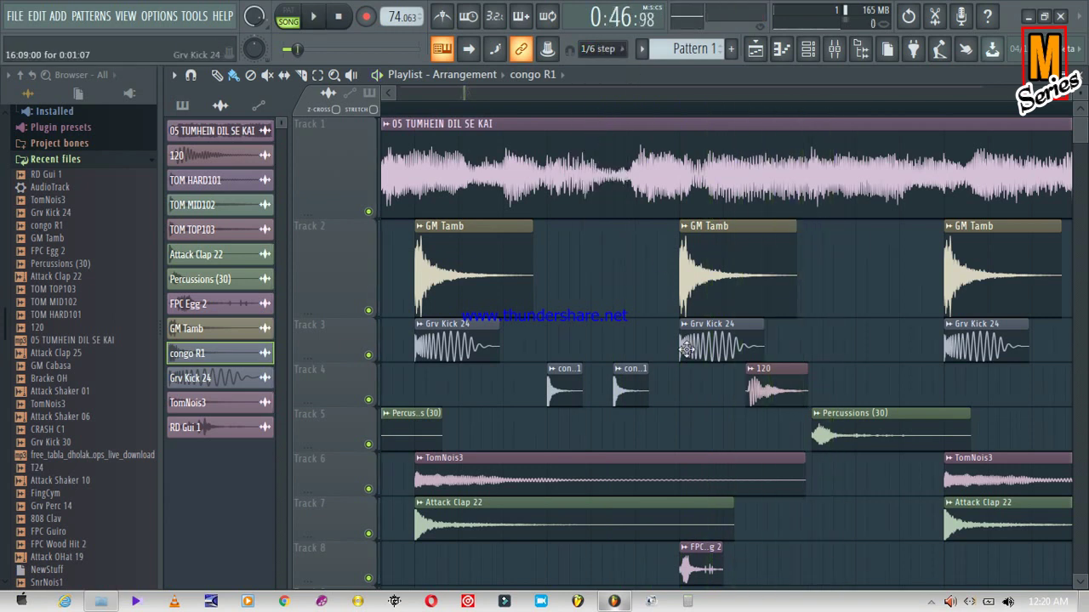
pyautogui.press('space')
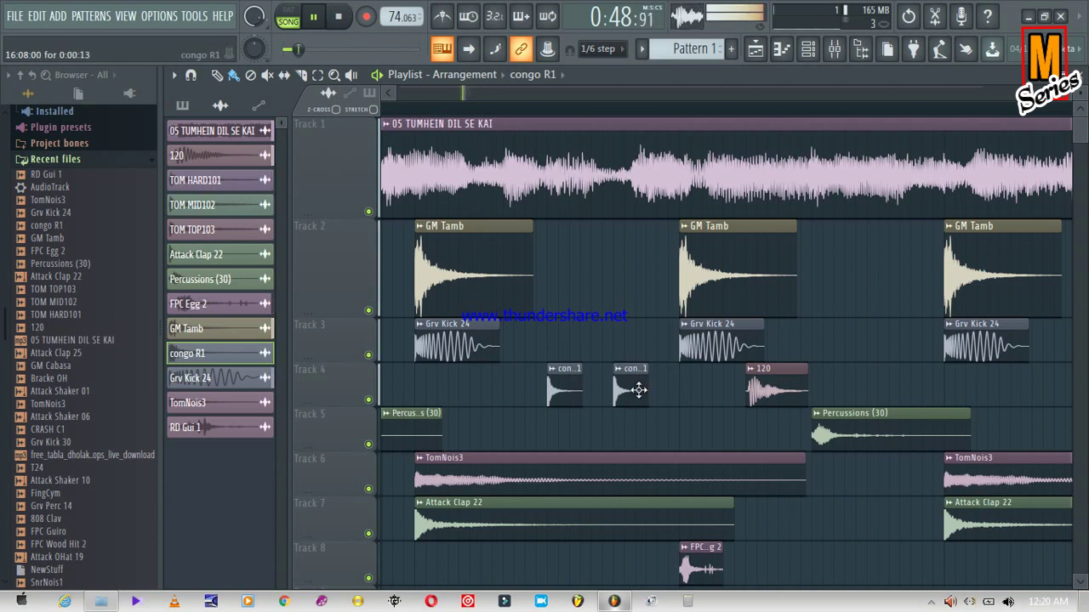
pyautogui.press('space')
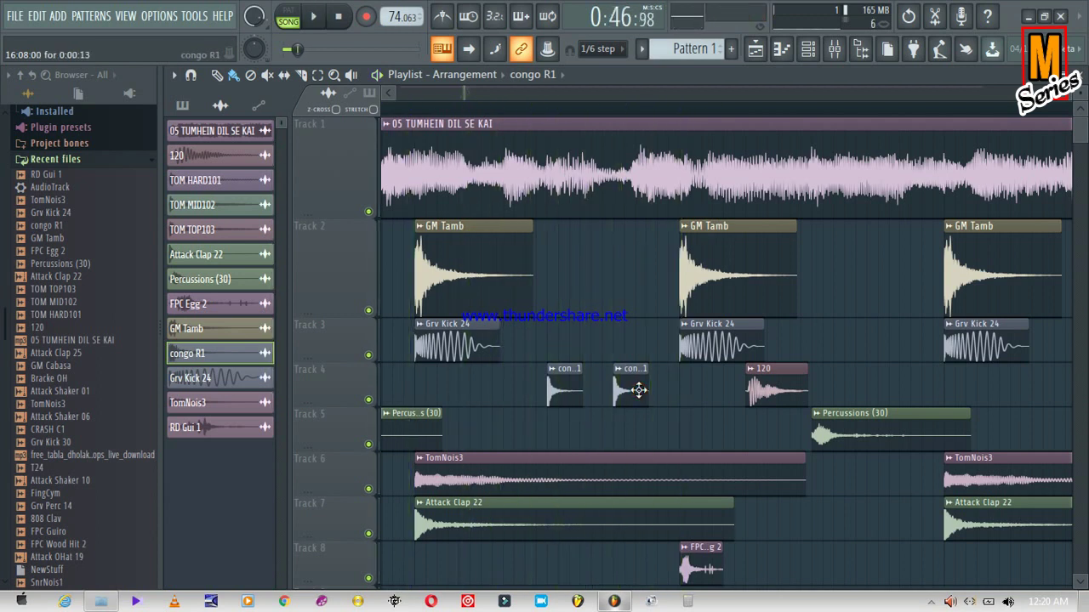
pyautogui.moveTo(628, 384); pyautogui.dragTo(590, 388)
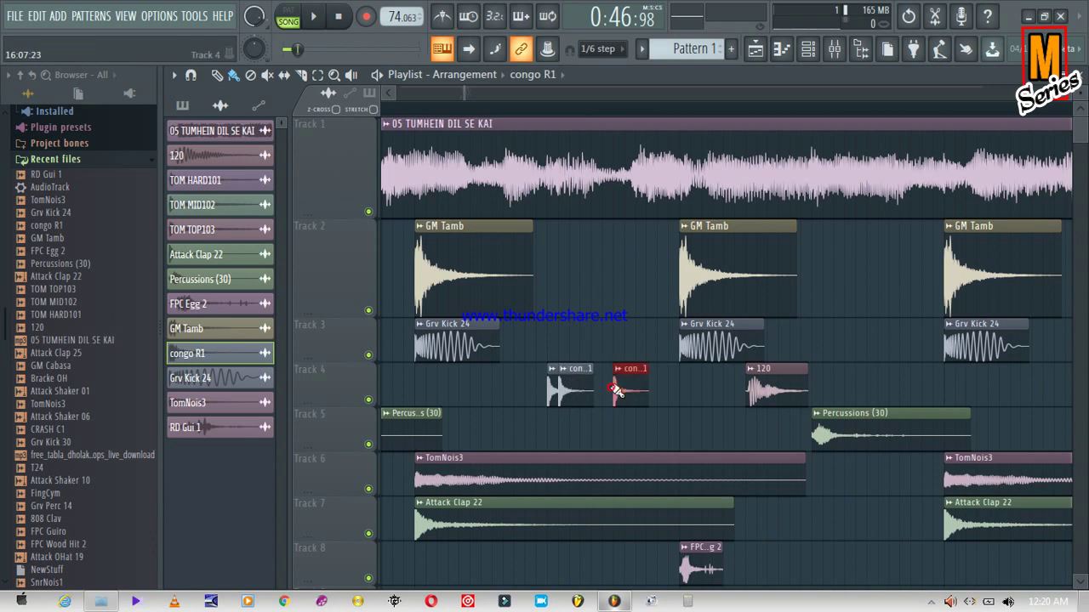
pyautogui.moveTo(627, 387); pyautogui.dragTo(593, 390)
pyautogui.press('space')
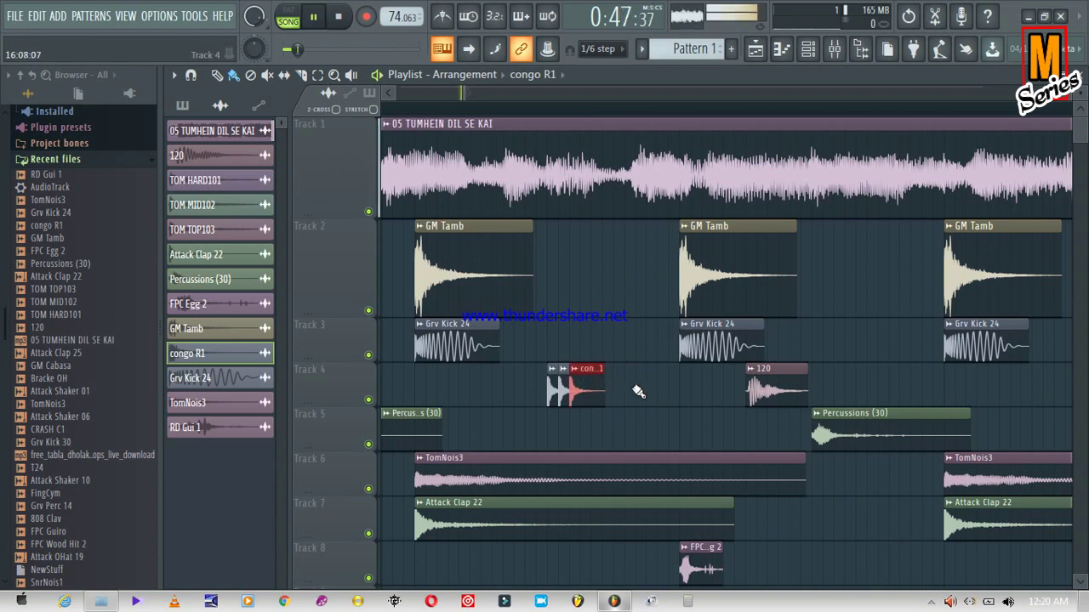
# Place two more congo R1 clips on Track 4, at 16:08:04 and just before step 9 of bar 16, and audition the roll
pyautogui.click(623, 385)
pyautogui.moveTo(632, 383)
pyautogui.mouseDown()
pyautogui.moveTo(602, 386)
pyautogui.moveTo(654, 379)
pyautogui.moveTo(643, 378)
pyautogui.mouseUp()
pyautogui.press('space')
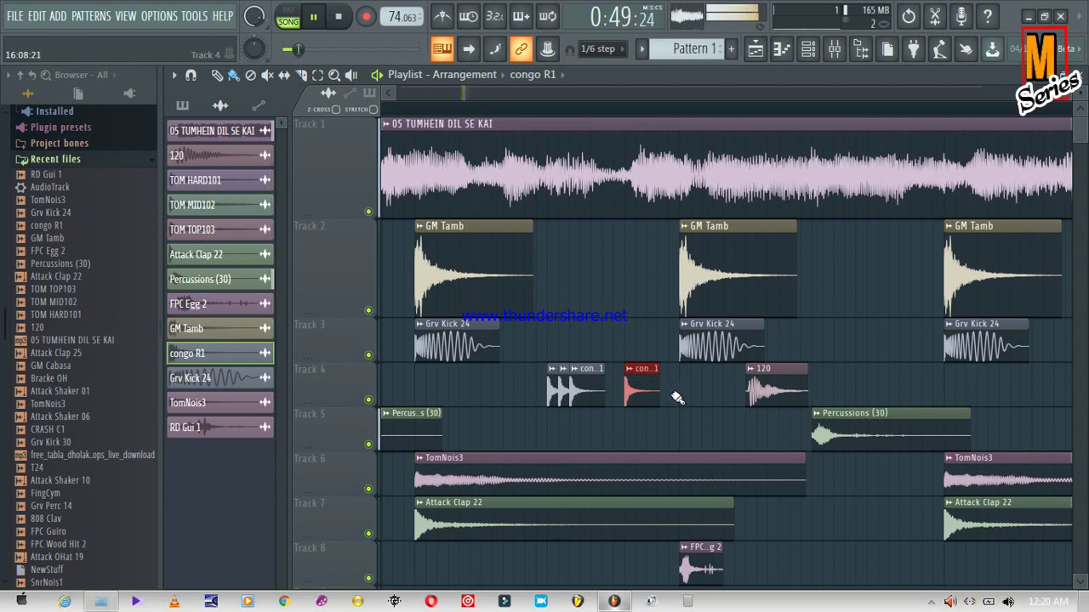
pyautogui.press('space')
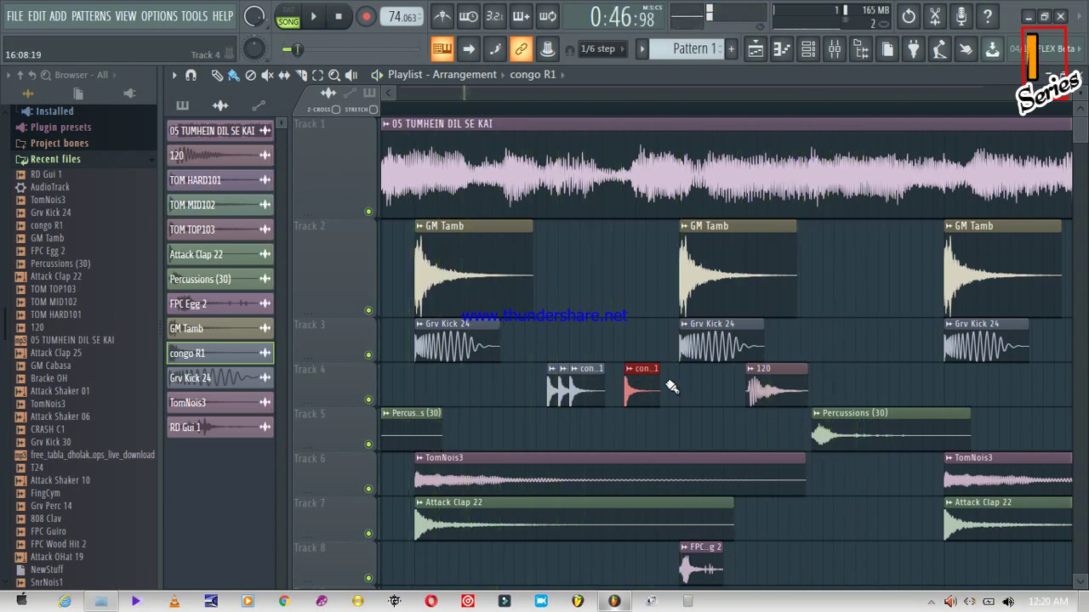
pyautogui.click(674, 390)
pyautogui.press('space')
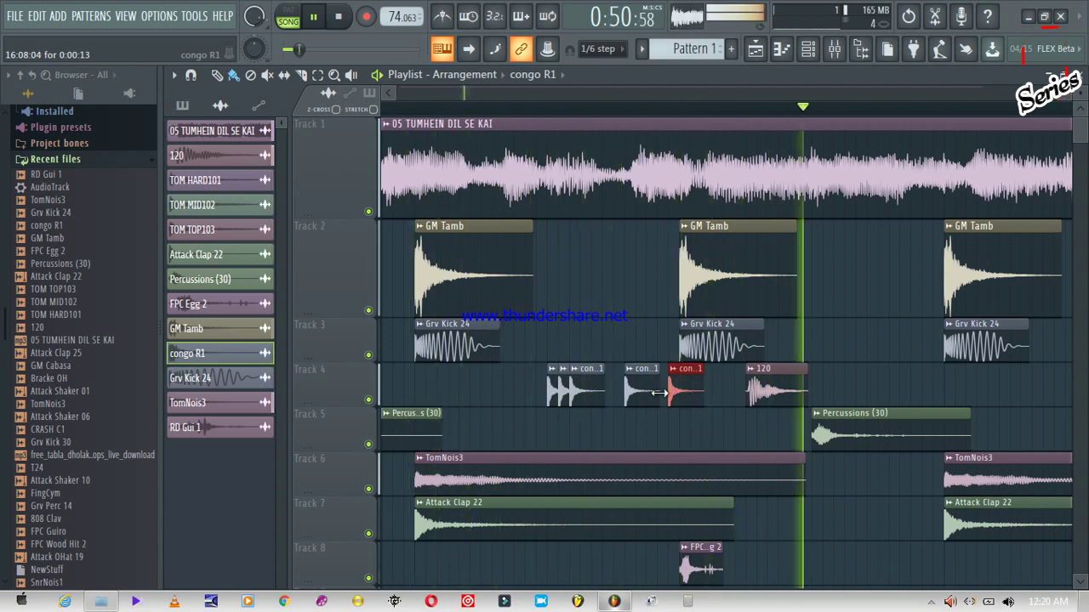
pyautogui.press('space')
# Delete the separate congo R1 clips on Track 4 near the end of bar 16 and throughout bar 17, keeping the roll in bar 16
pyautogui.click(1065, 94)
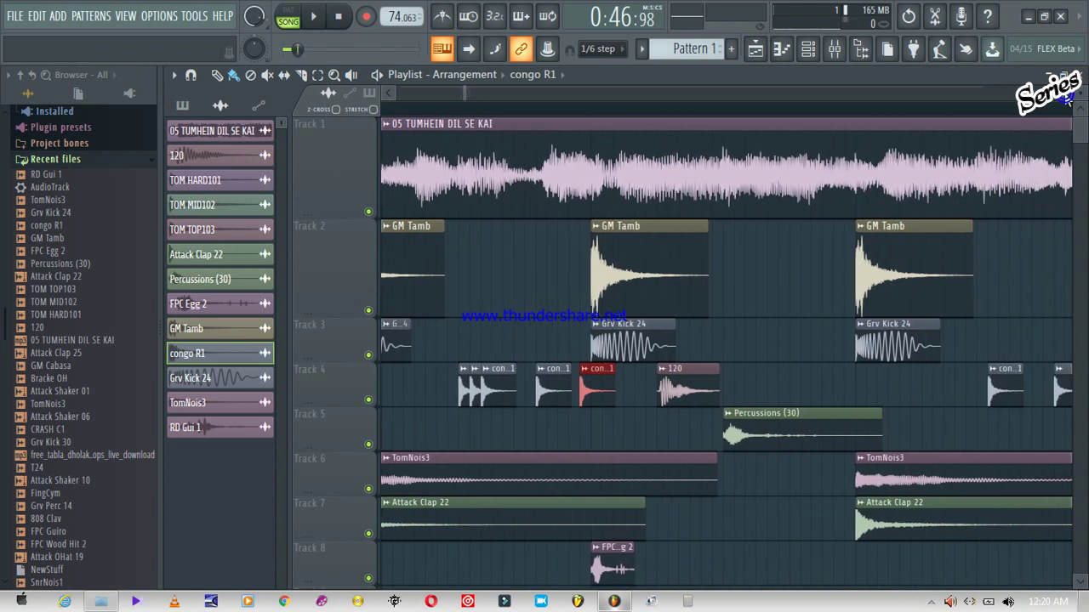
pyautogui.click(1065, 95)
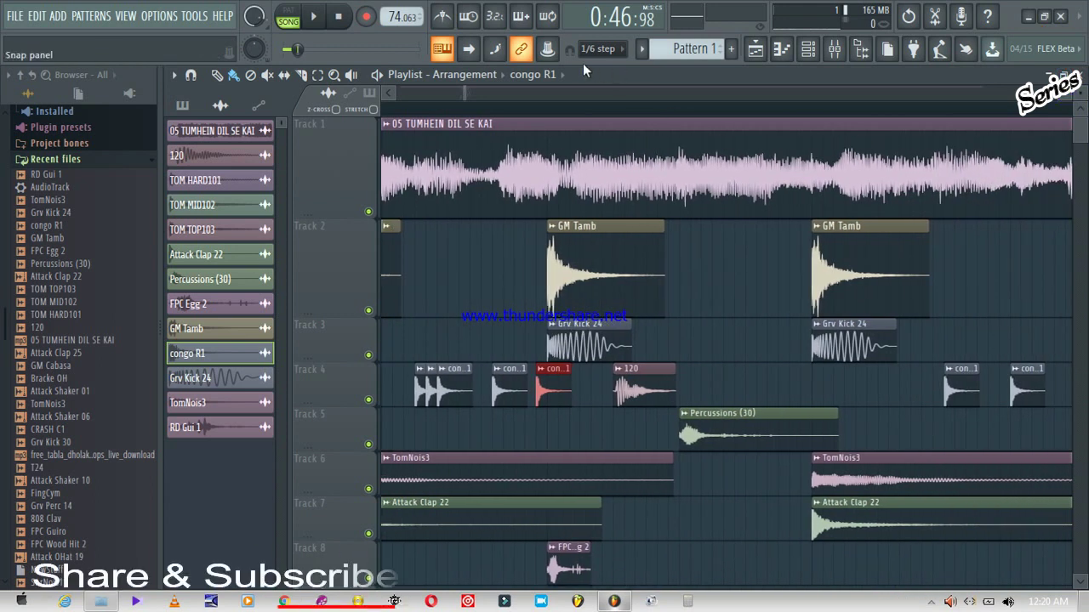
pyautogui.scroll(-2, 457, 92)
pyautogui.scroll(3, 458, 94)
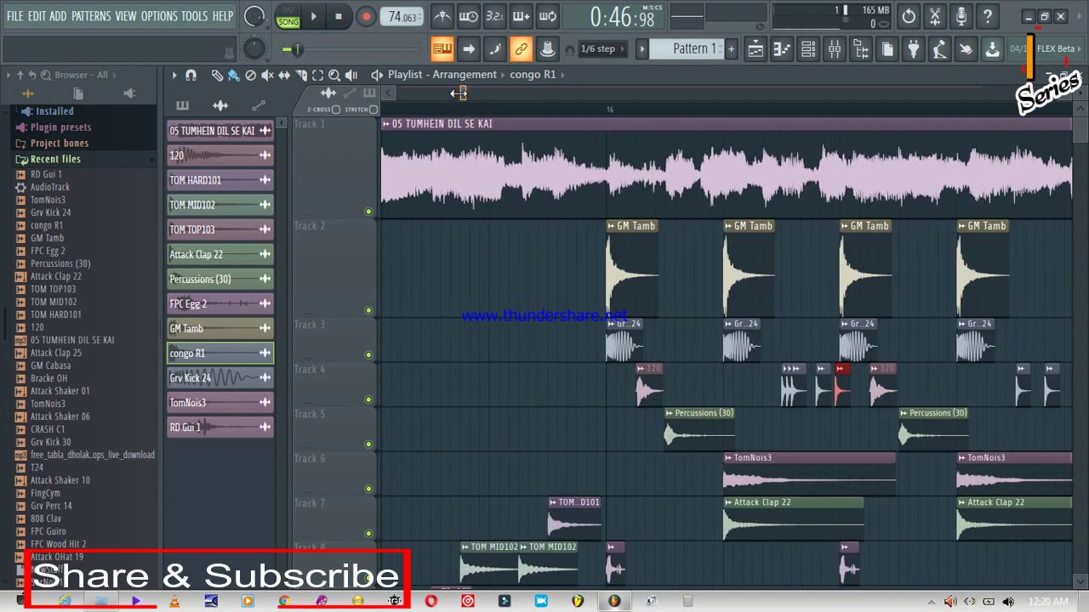
pyautogui.scroll(-2, 460, 94)
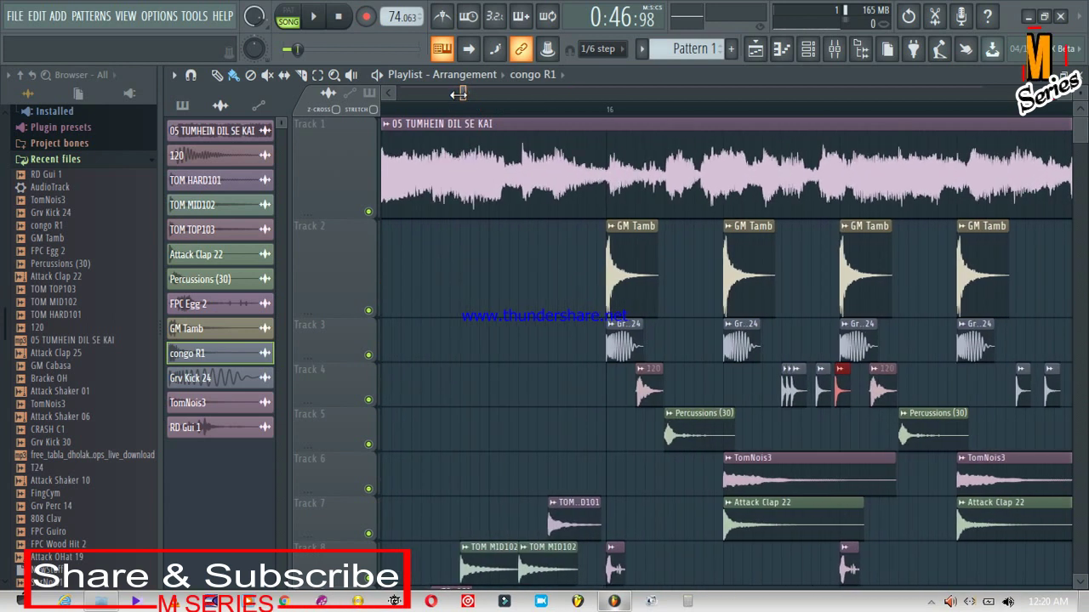
pyautogui.click(1070, 94)
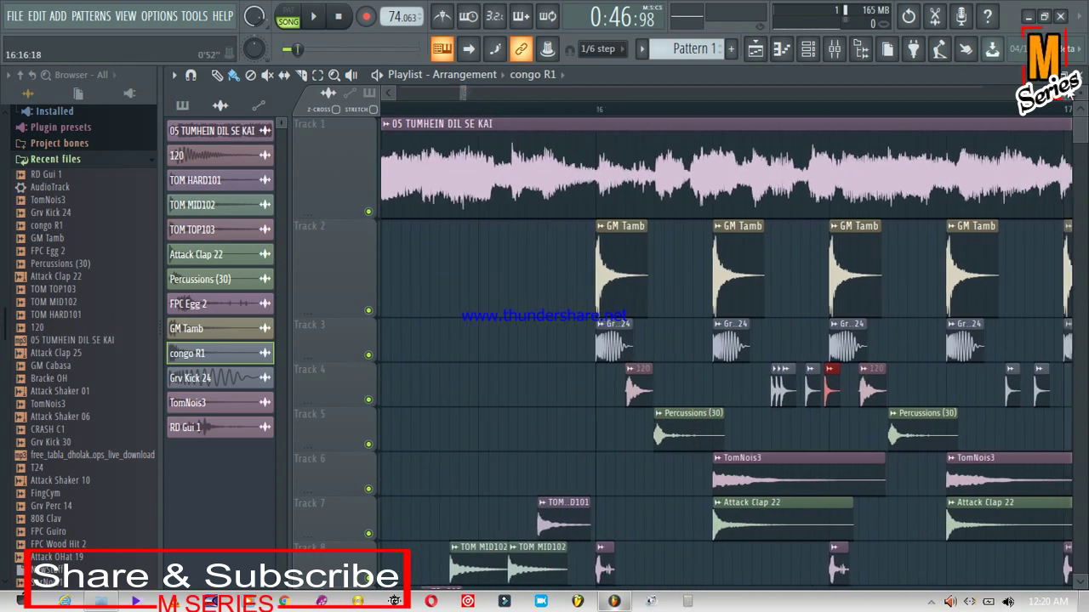
pyautogui.click(1069, 93)
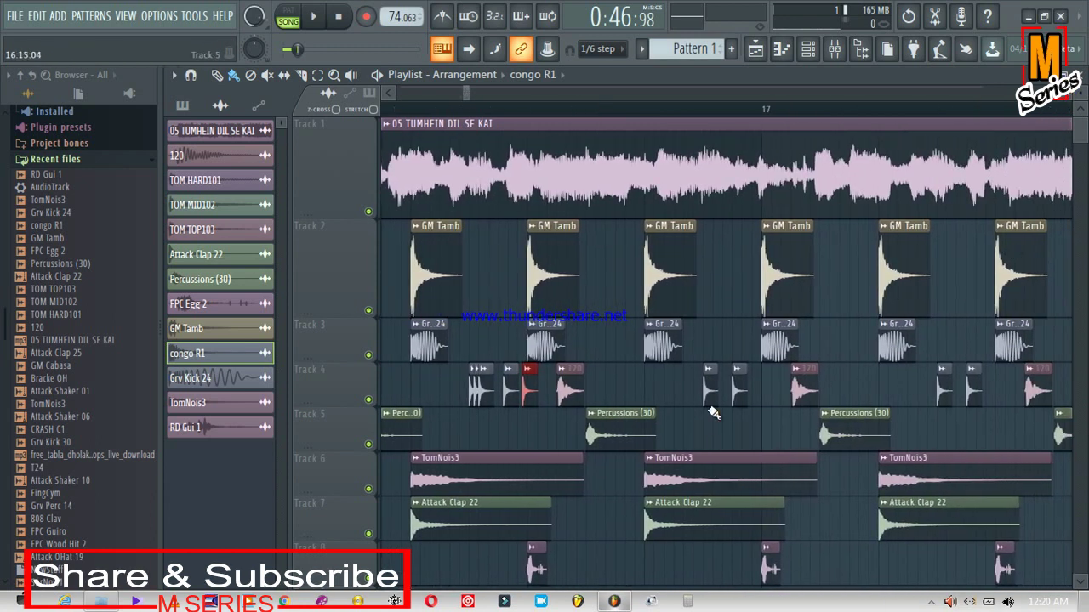
pyautogui.rightClick(706, 393)
pyautogui.rightClick(737, 396)
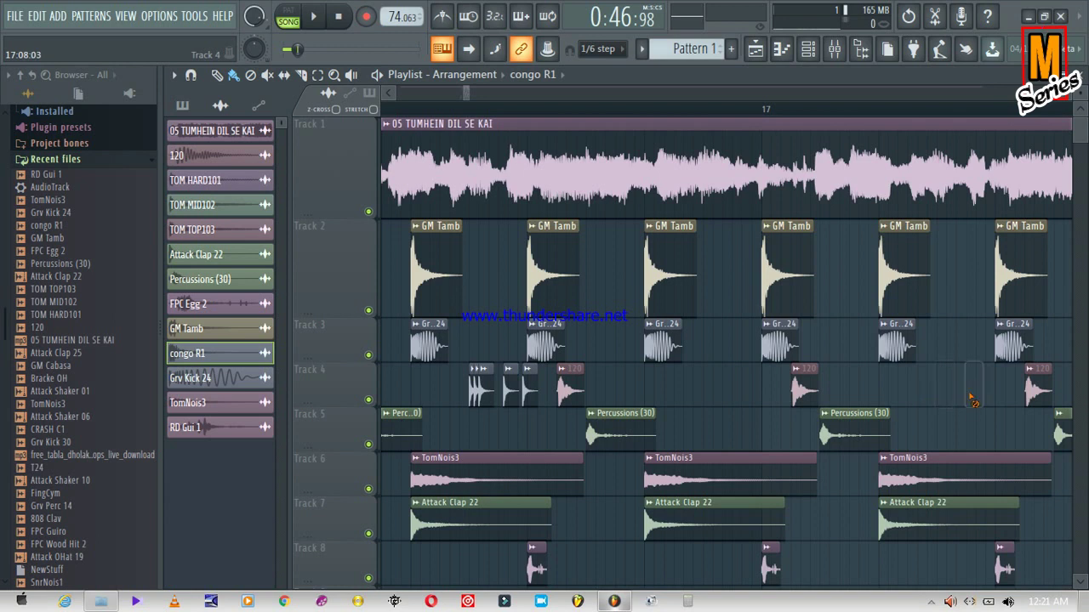
pyautogui.click(1069, 96)
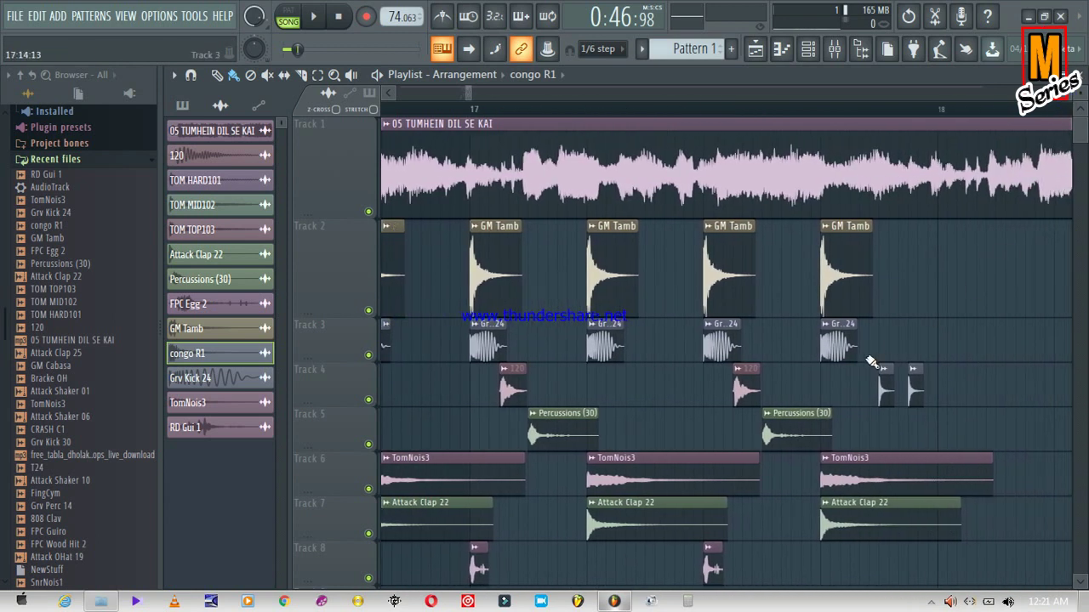
pyautogui.rightClick(883, 393)
pyautogui.rightClick(915, 396)
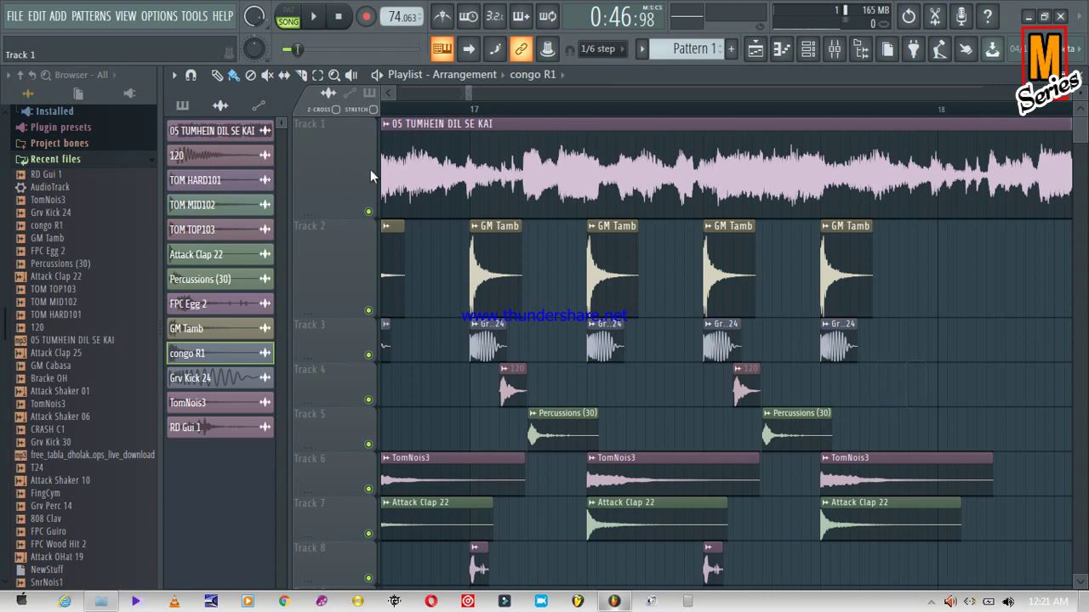
# Return to the start of bar 16 and play the pattern with its congo roll
pyautogui.click(387, 94)
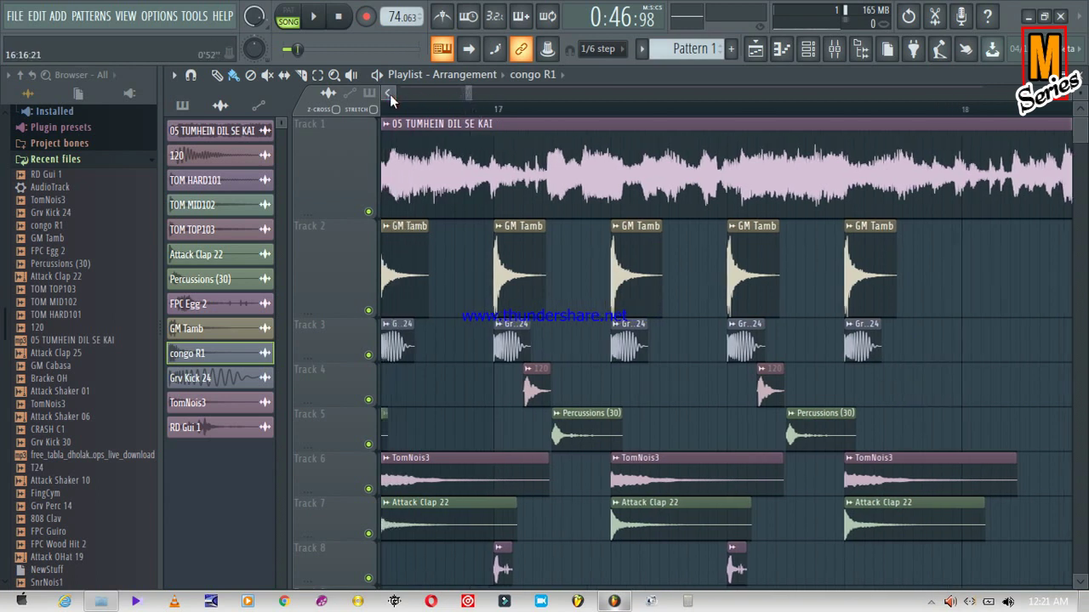
pyautogui.click(388, 93)
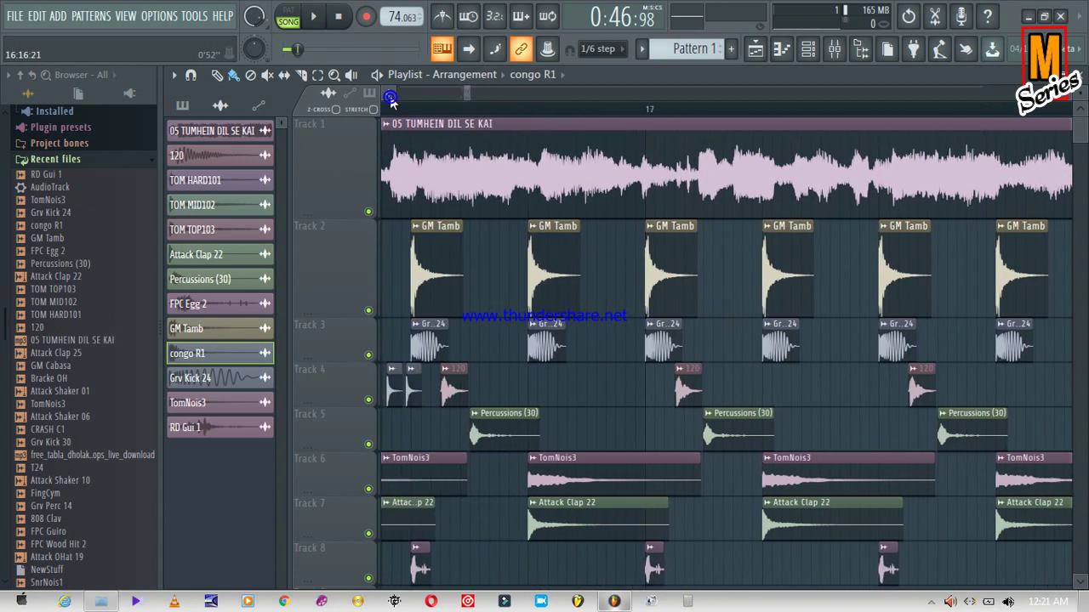
pyautogui.click(389, 96)
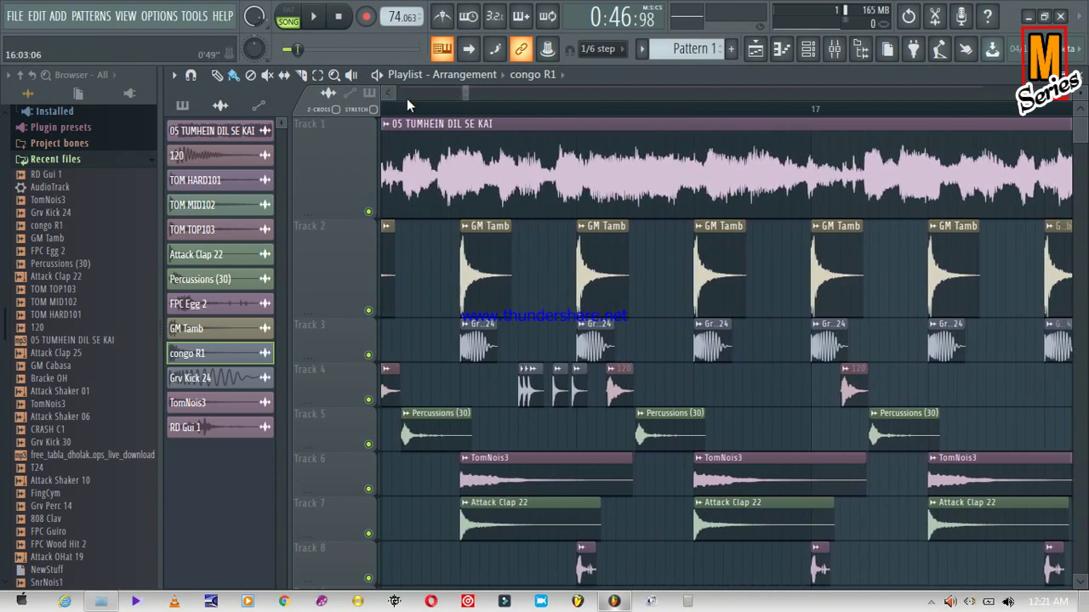
pyautogui.click(390, 95)
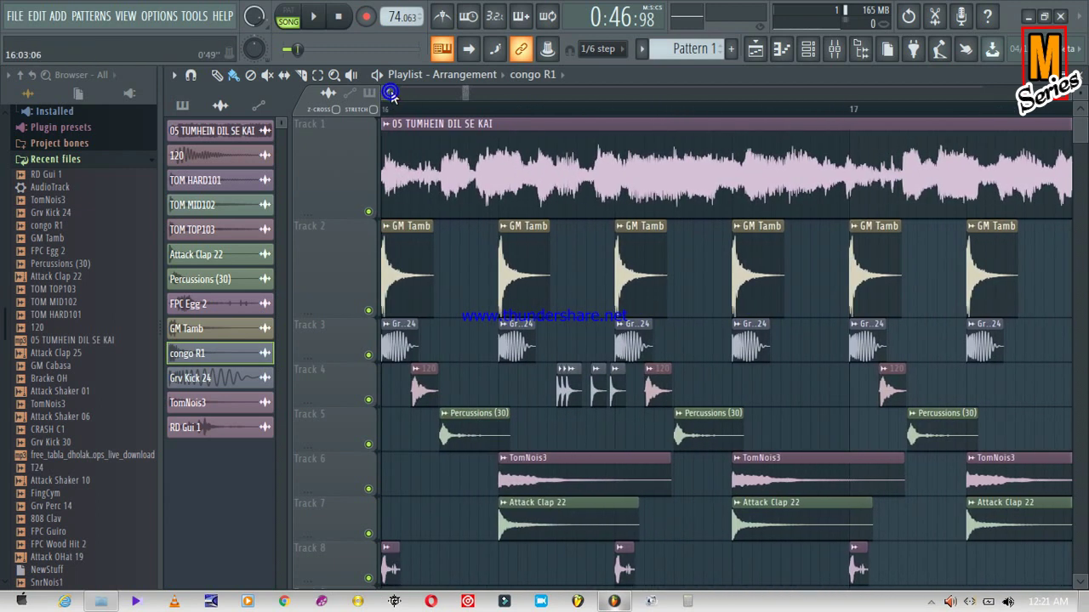
pyautogui.click(391, 95)
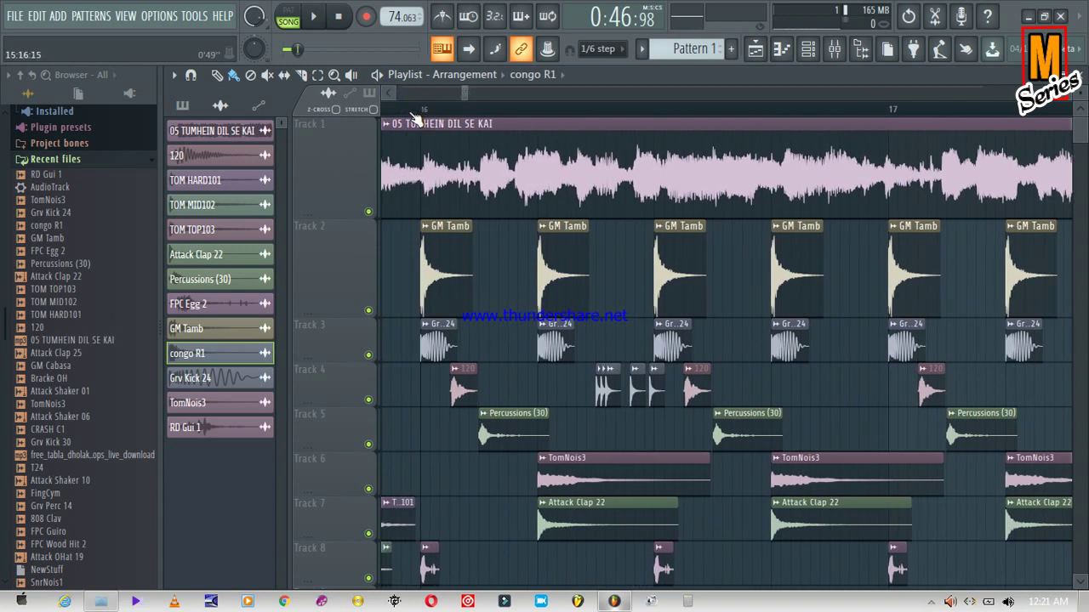
pyautogui.press('space')
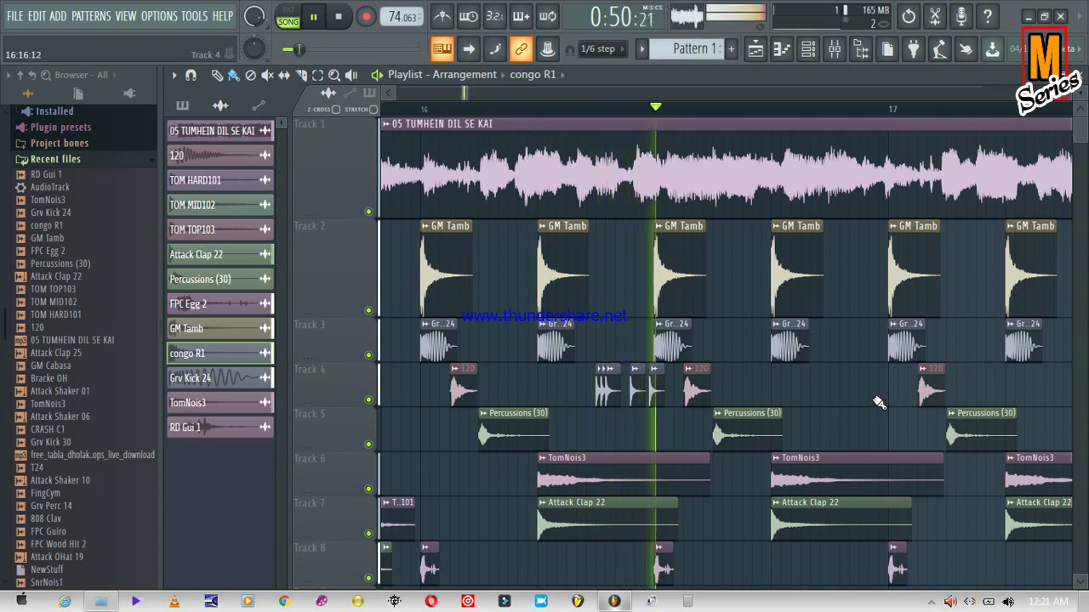
pyautogui.press('space')
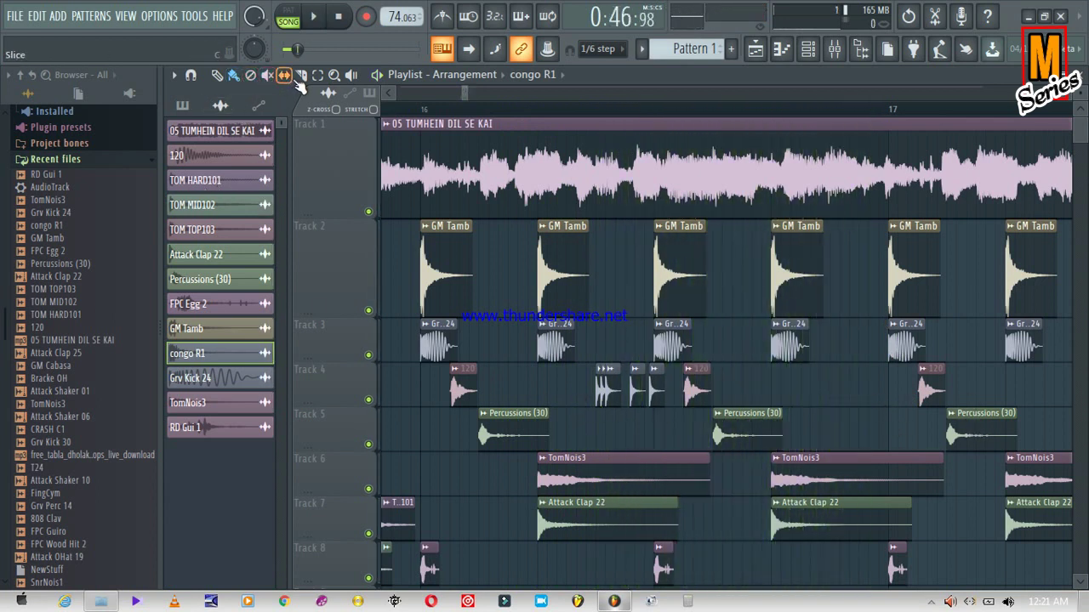
# Copy the five-clip congo R1 roll from bar 16 to step 7 of bar 17 on Track 4 and play both bars
pyautogui.moveTo(566, 397); pyautogui.dragTo(665, 414)
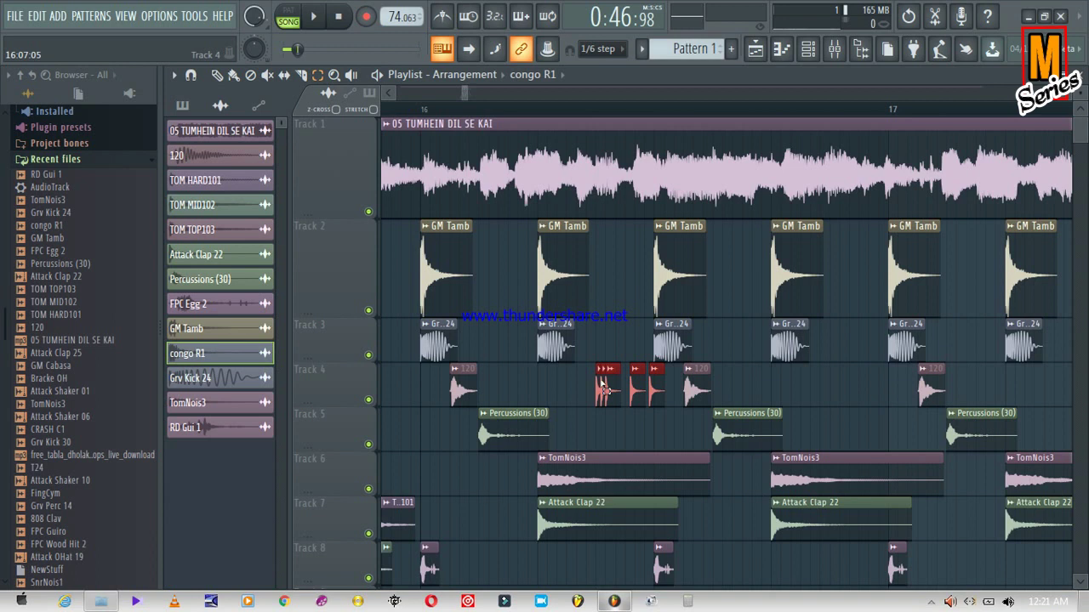
pyautogui.hscroll(3, 466, 100)
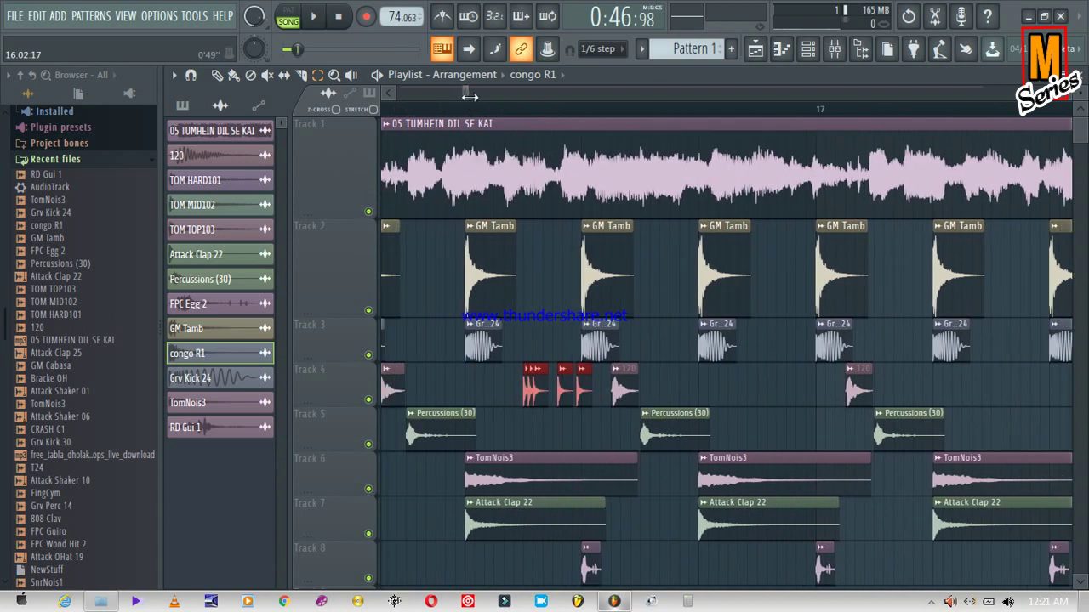
pyautogui.moveTo(469, 97); pyautogui.dragTo(473, 97)
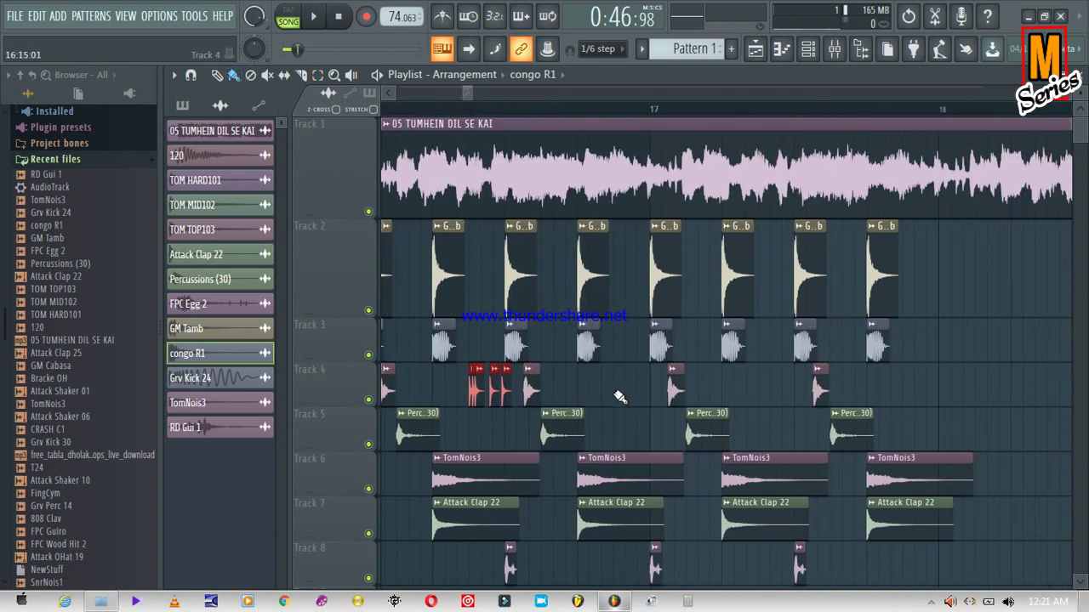
pyautogui.hotkey('ctrl', 'b')
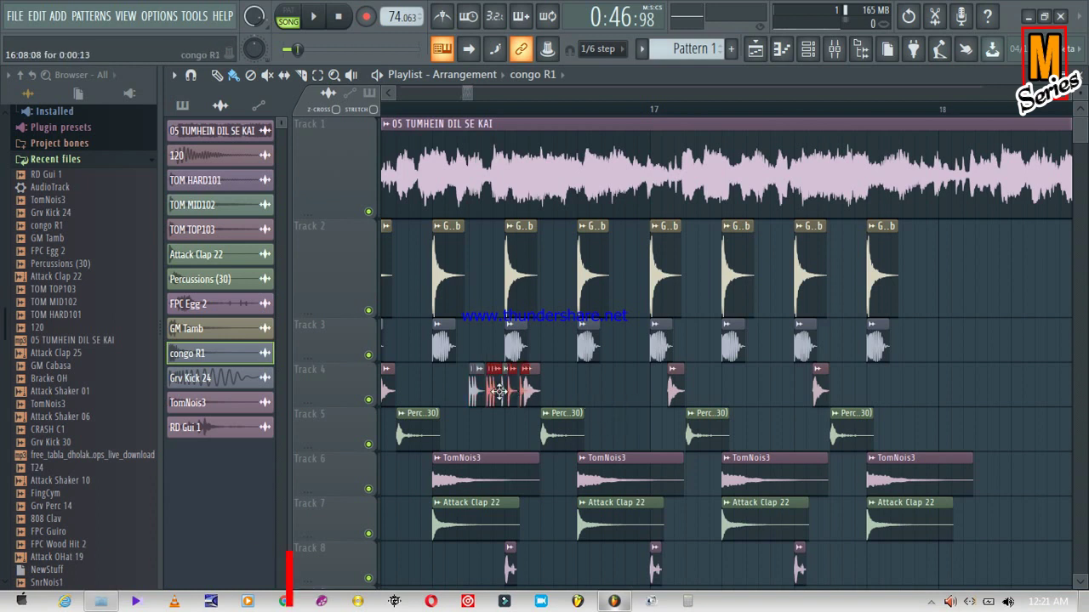
pyautogui.moveTo(497, 390); pyautogui.dragTo(767, 409)
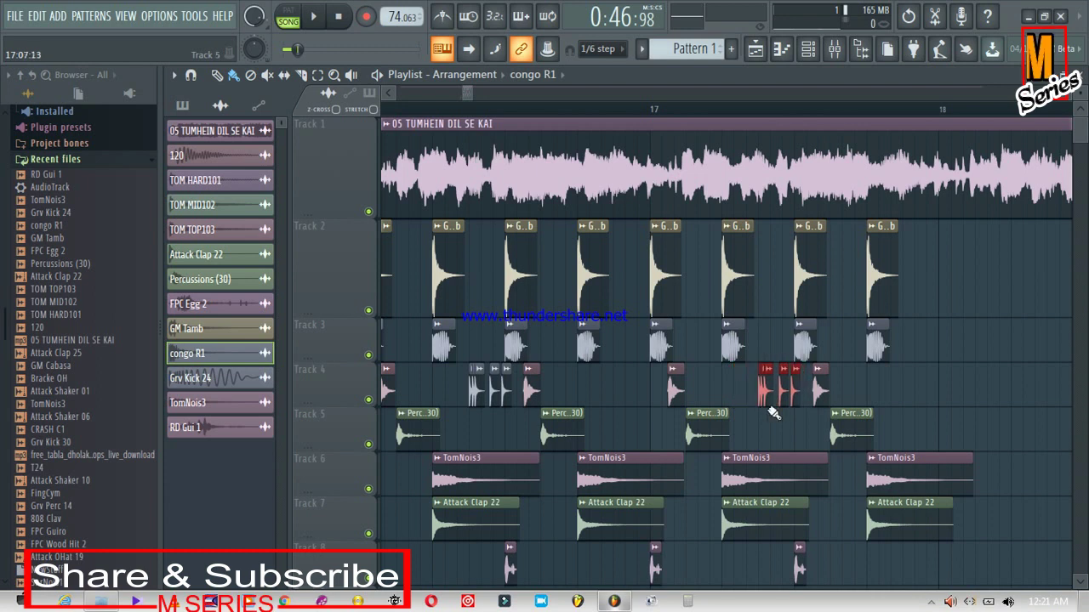
pyautogui.press('space')
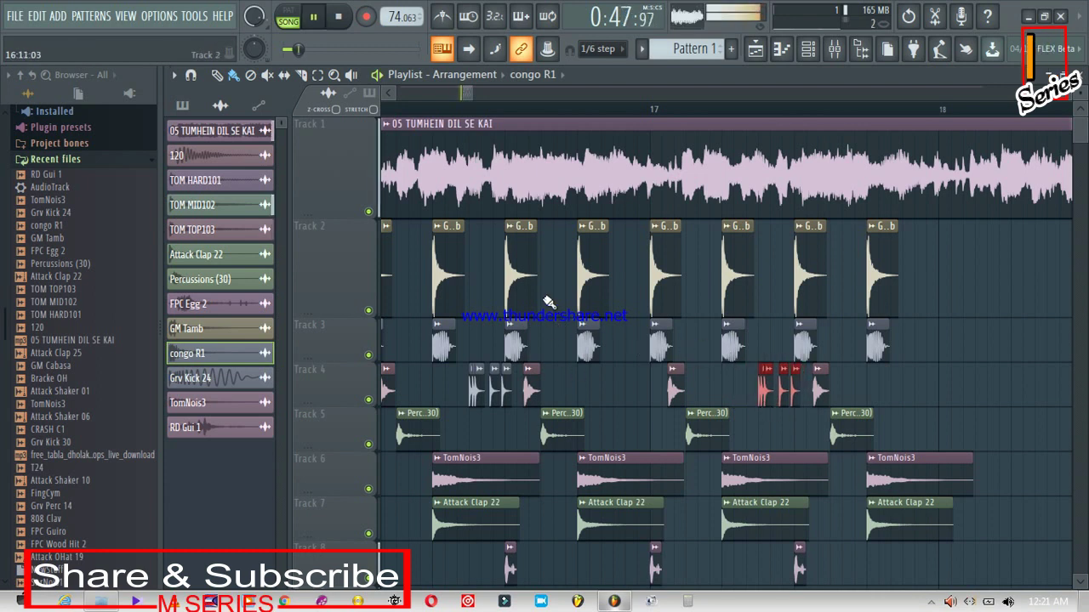
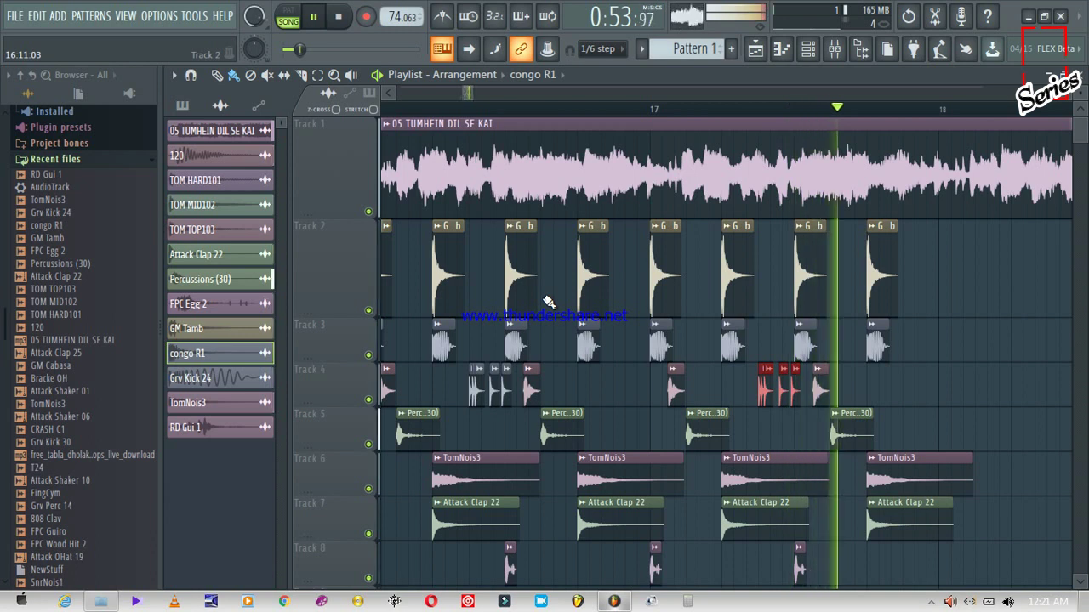
pyautogui.press('space')
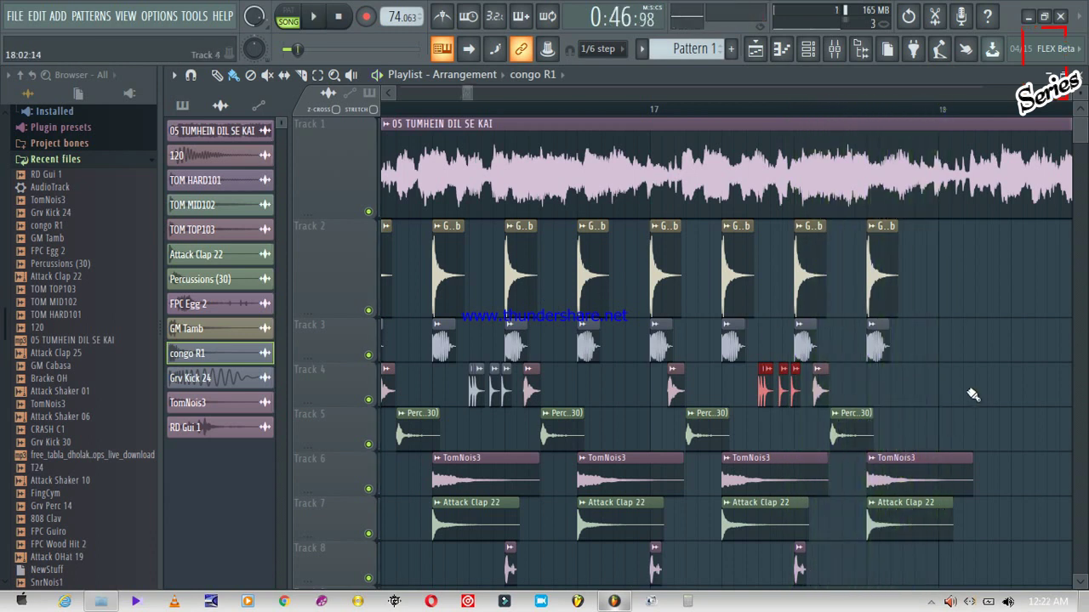
# Mute the song on Track 1 and play the percussion pattern on its own
pyautogui.scroll(-2, 470, 94)
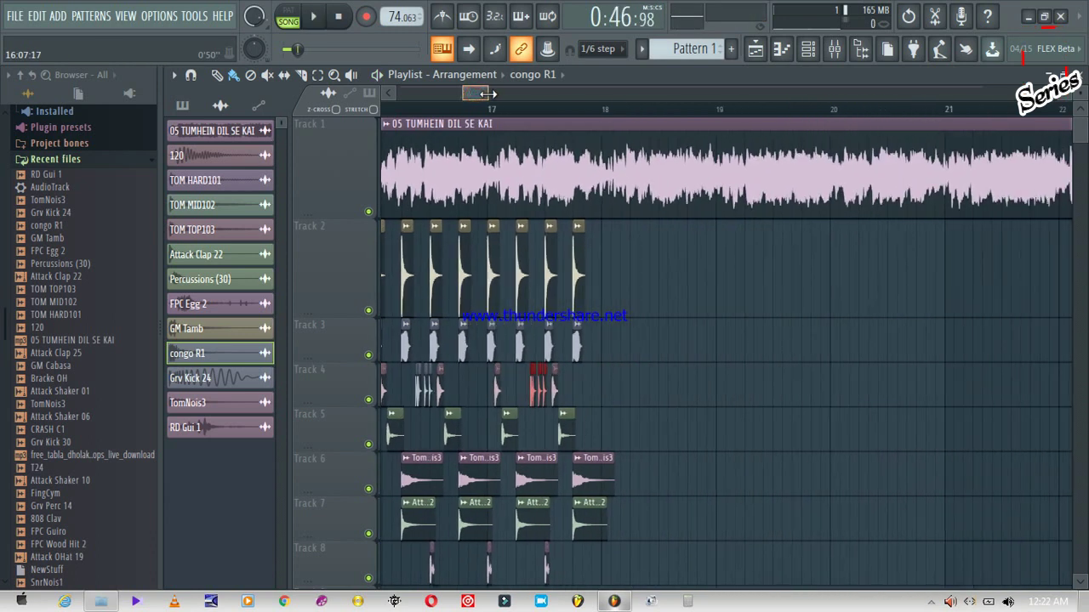
pyautogui.moveTo(466, 94); pyautogui.dragTo(468, 93)
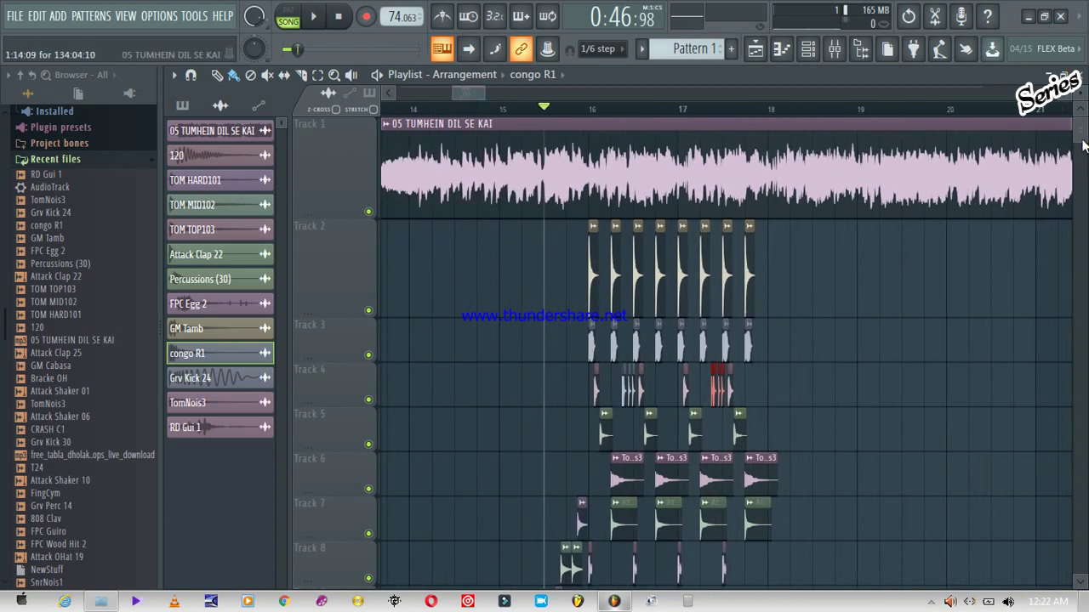
pyautogui.moveTo(1081, 130); pyautogui.dragTo(1082, 132)
pyautogui.click(370, 187)
pyautogui.press('space')
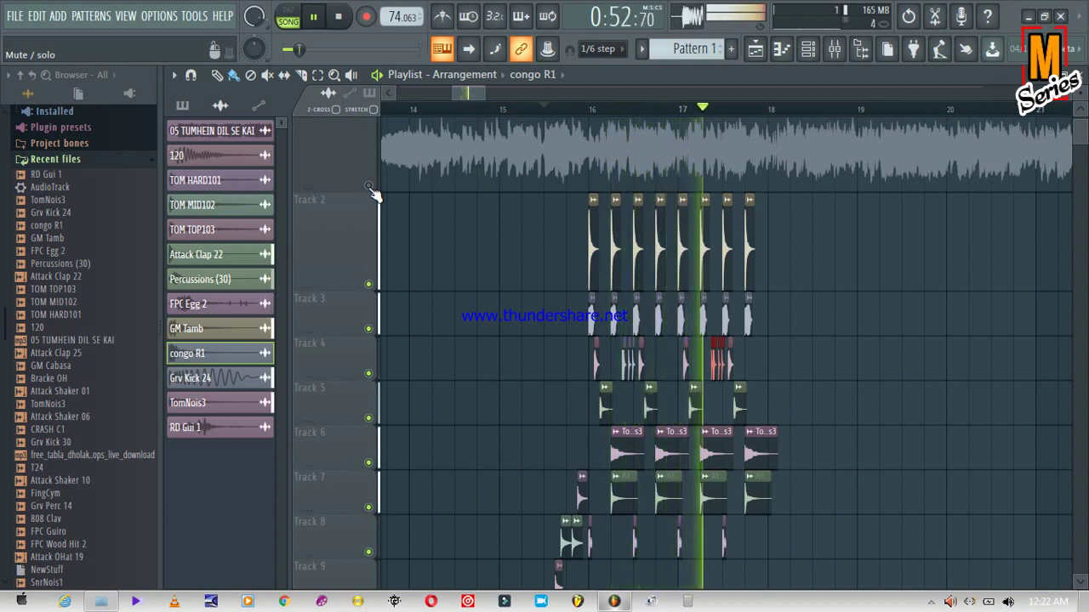
pyautogui.press('space')
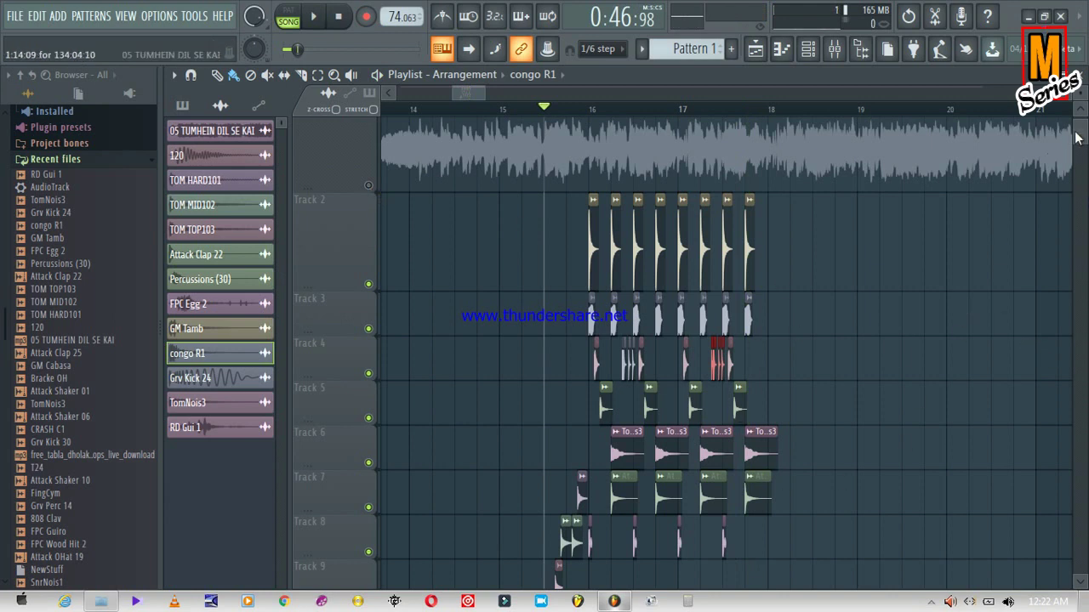
# Mute Tracks 3 to 8 so that the GM Tamb clips on Track 2 stay active
pyautogui.scroll(1, 1079, 142)
pyautogui.moveTo(455, 93)
pyautogui.mouseDown()
pyautogui.moveTo(476, 95)
pyautogui.moveTo(465, 93)
pyautogui.mouseUp()
pyautogui.click(1069, 93)
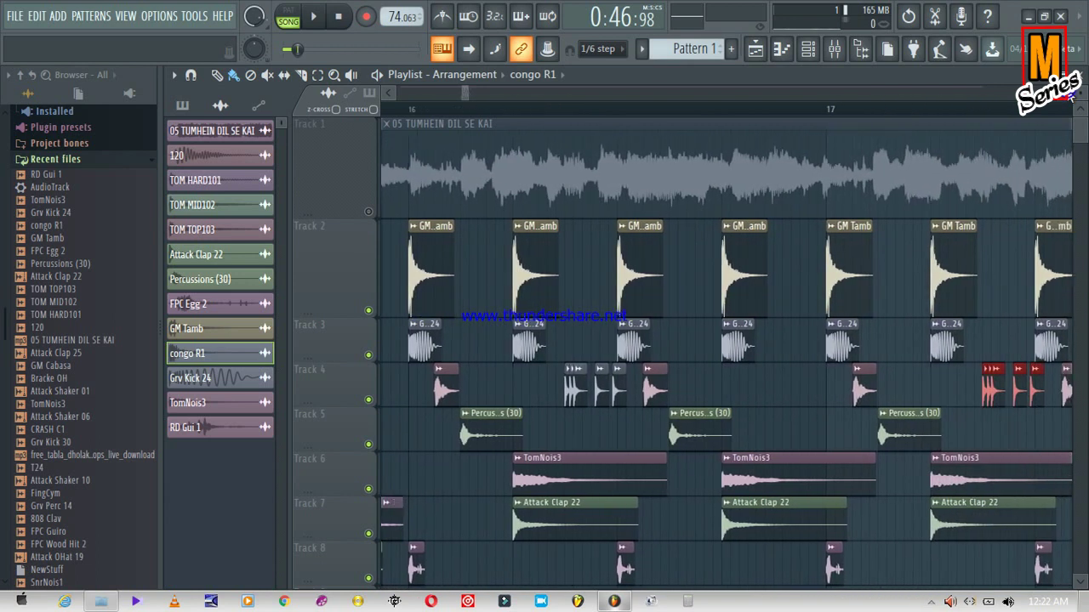
pyautogui.click(1070, 93)
pyautogui.click(370, 356)
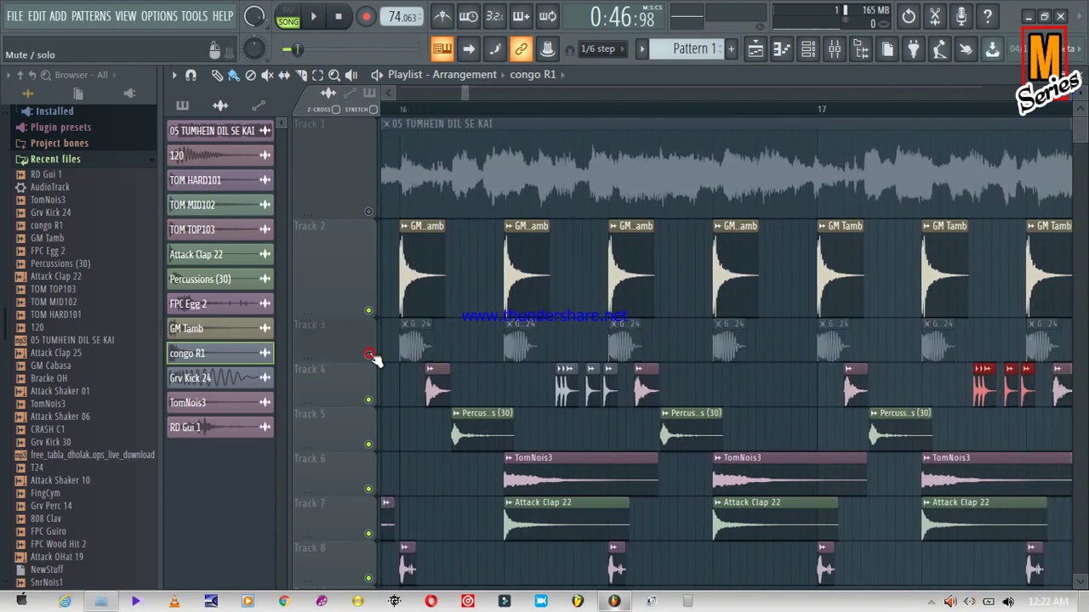
pyautogui.click(370, 401)
pyautogui.click(369, 445)
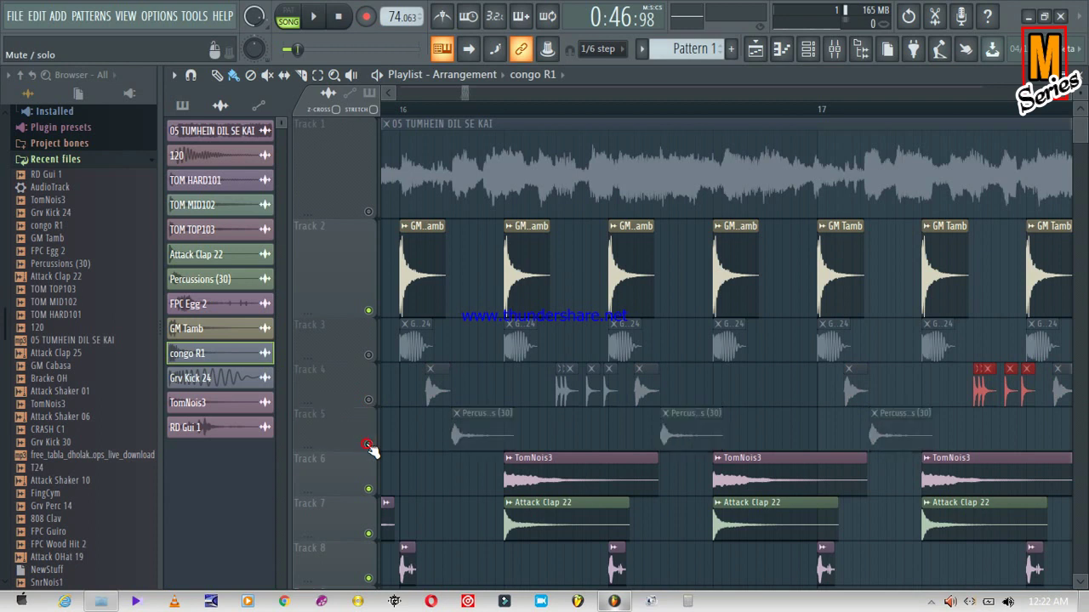
pyautogui.click(369, 490)
pyautogui.click(369, 535)
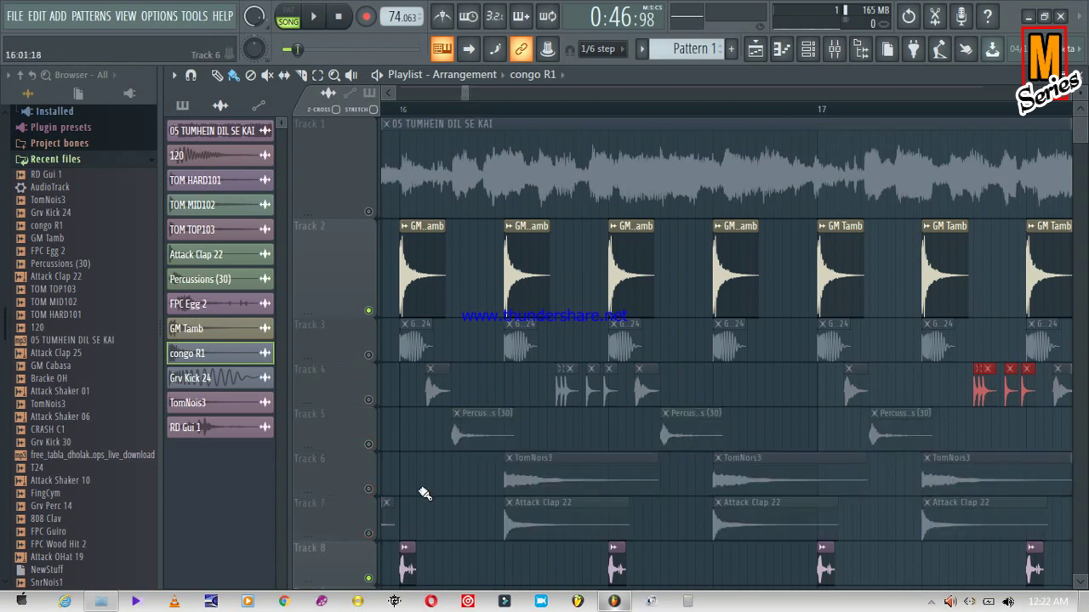
pyautogui.click(370, 579)
pyautogui.moveTo(1081, 136)
pyautogui.mouseDown()
pyautogui.moveTo(1087, 143)
pyautogui.moveTo(1084, 130)
pyautogui.mouseUp()
# Play the GM Tamb clips of Track 2 alone from the start of bar 16
pyautogui.press('space')
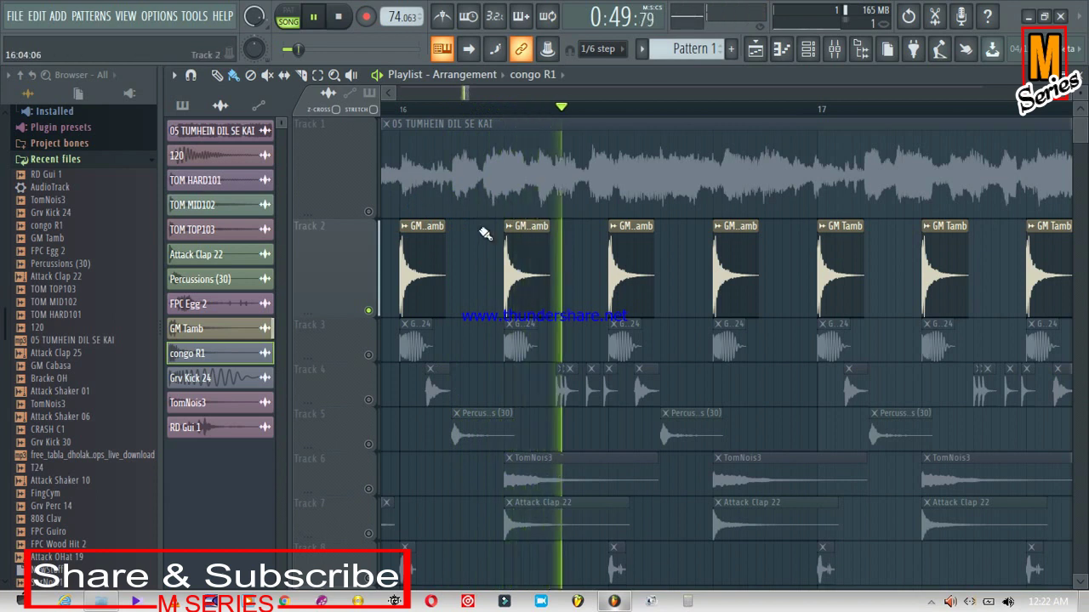
pyautogui.press('space')
pyautogui.press('space')
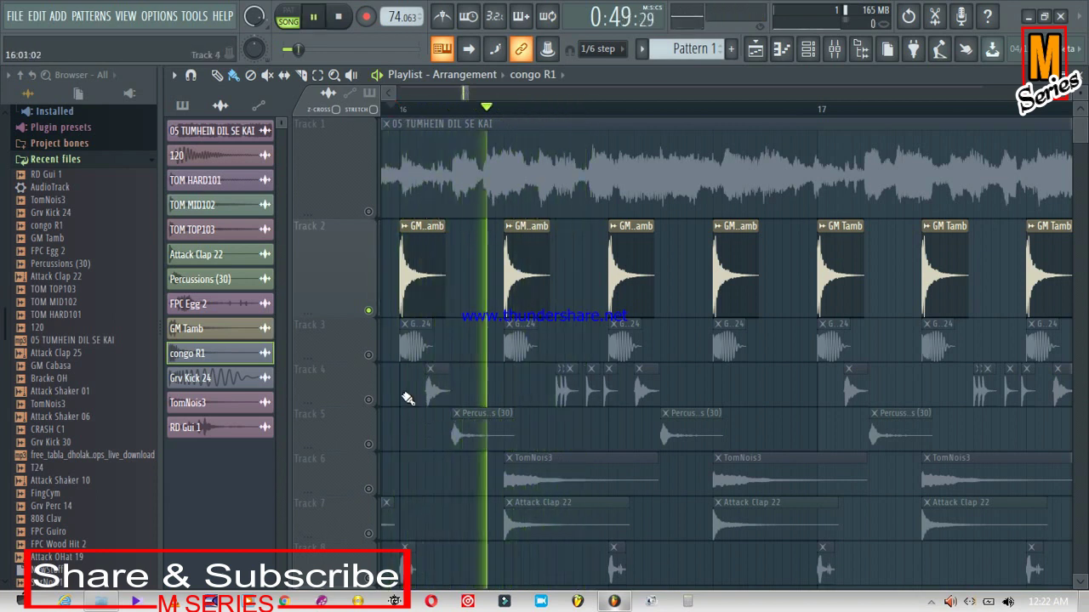
pyautogui.press('space')
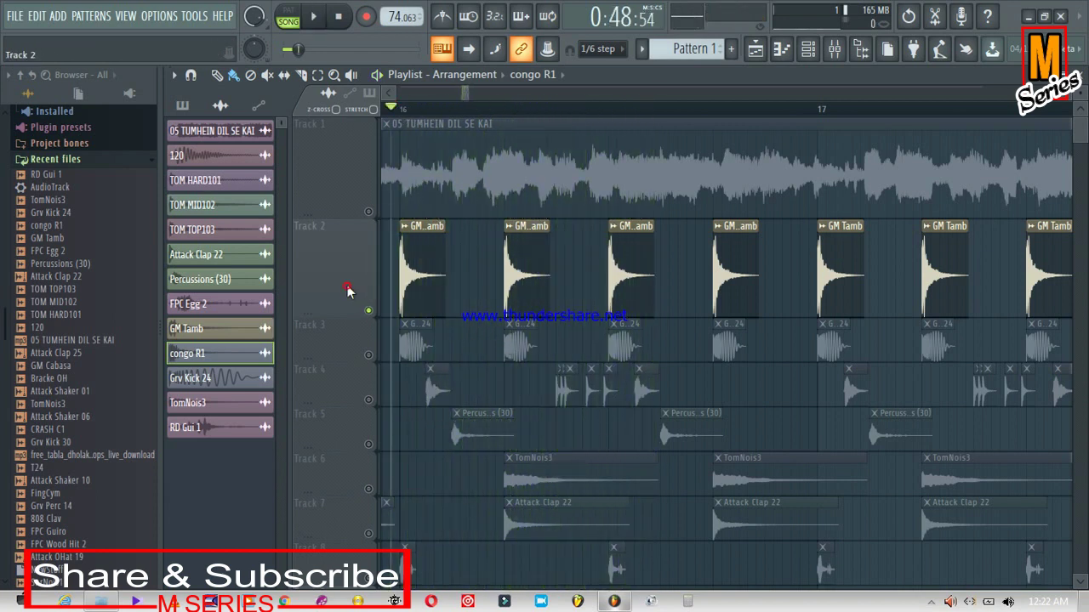
# Enable Swap stereo and Fade stereo on the GM Tamb sample of Track 2 while playing it from bar 16
pyautogui.doubleClick(348, 289)
pyautogui.click(638, 459)
pyautogui.press('space')
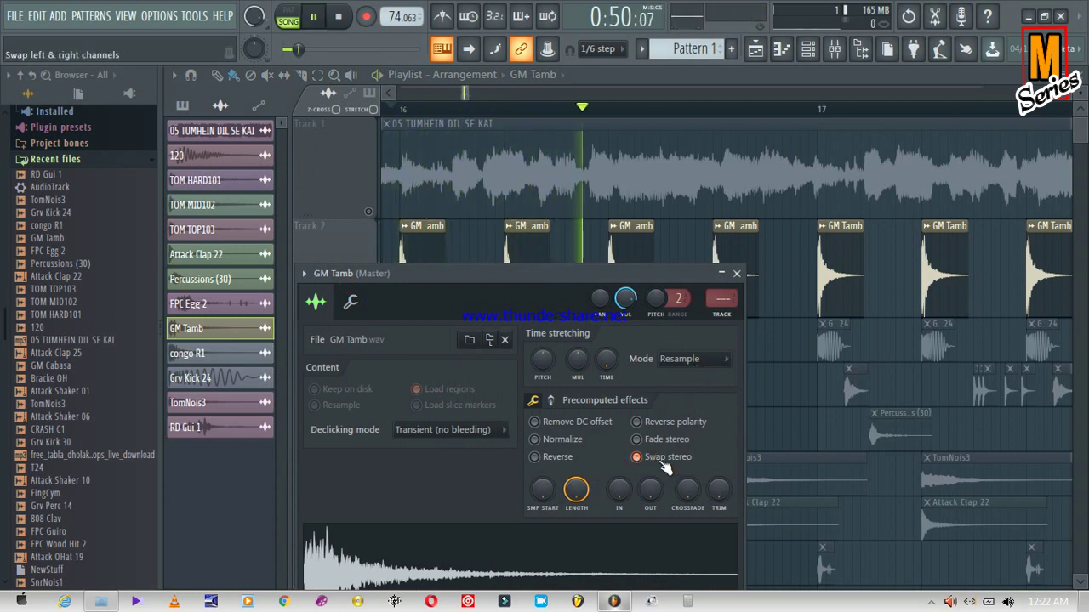
pyautogui.click(653, 447)
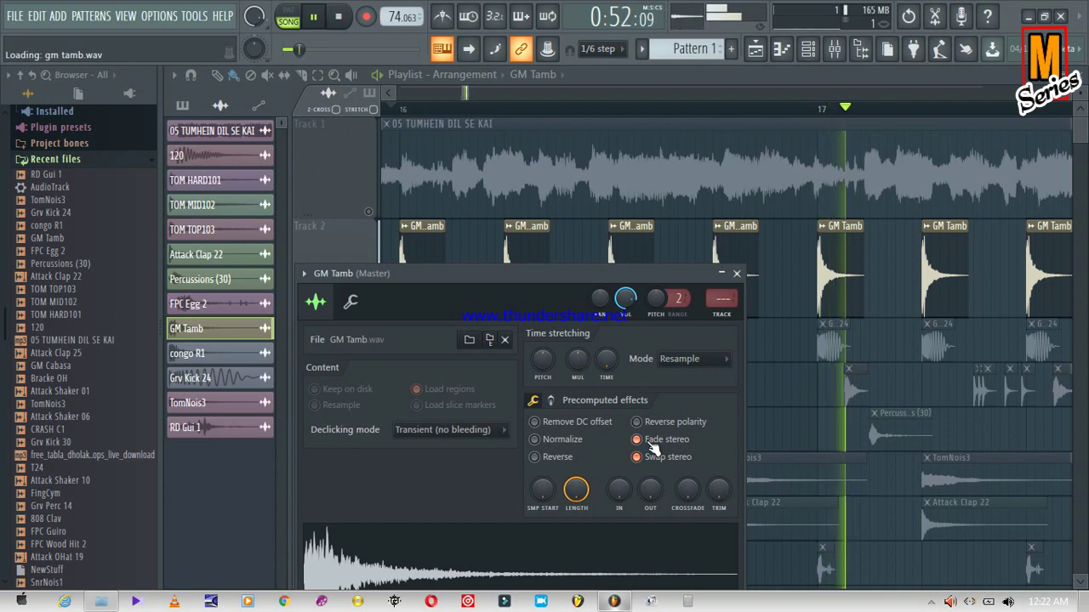
pyautogui.press('space')
pyautogui.click(737, 274)
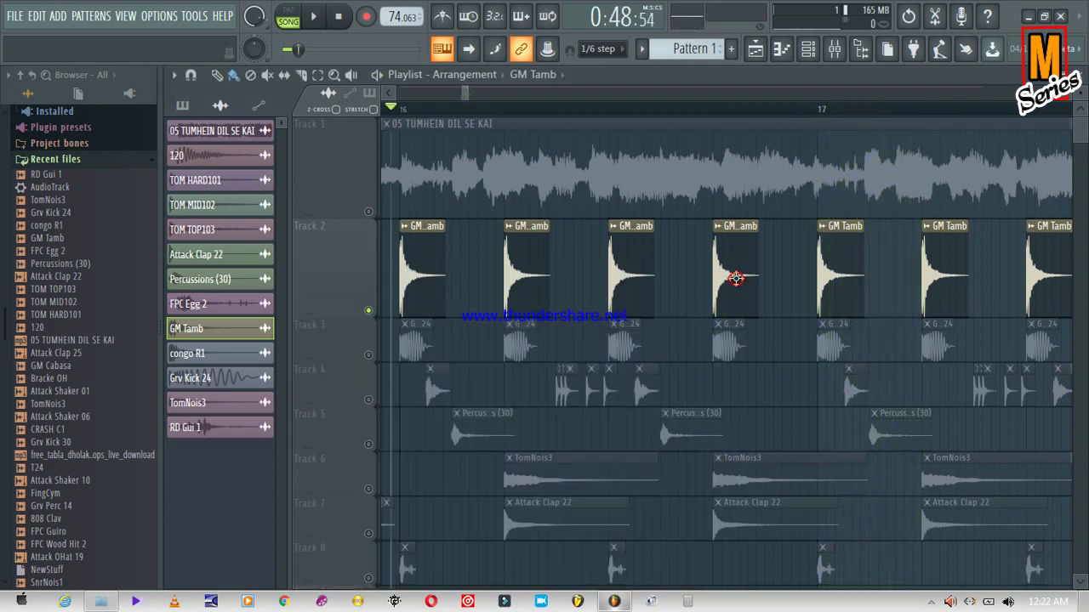
# Mute Track 2, unmute Track 3 and play its Grv Kick 24 clips alone
pyautogui.click(369, 311)
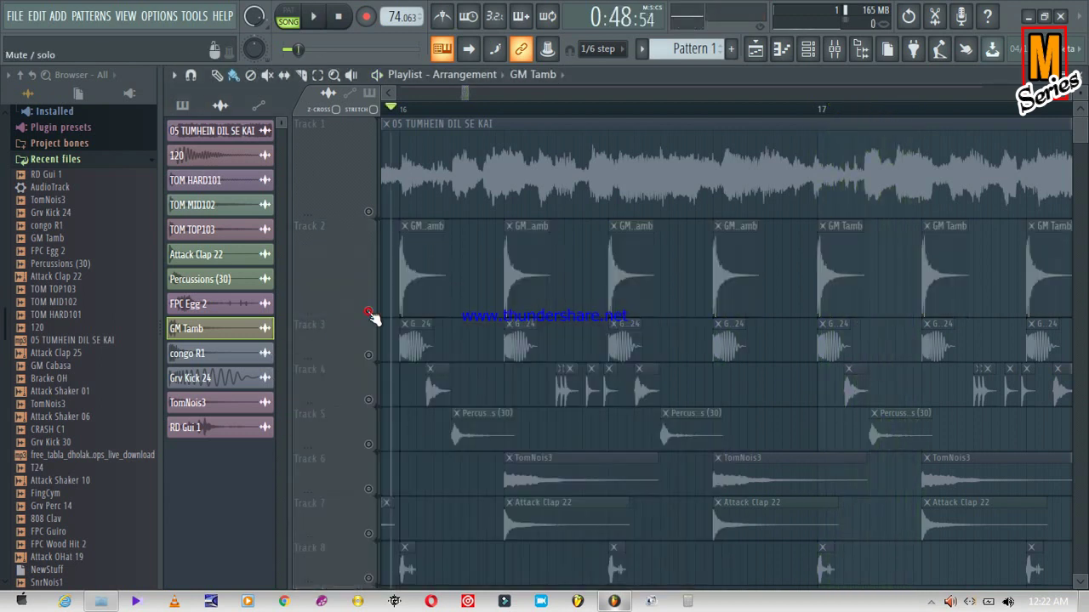
pyautogui.click(368, 355)
pyautogui.press('space')
pyautogui.press('space')
# Normalize the Grv Kick 24 sample and play Track 3 to check its sound
pyautogui.doubleClick(347, 342)
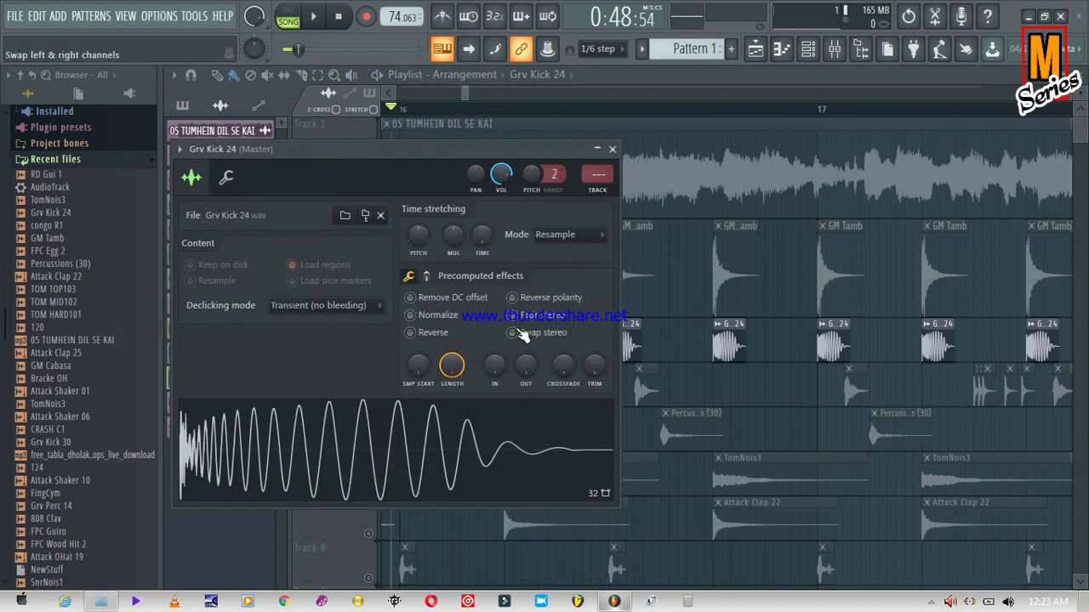
pyautogui.press('space')
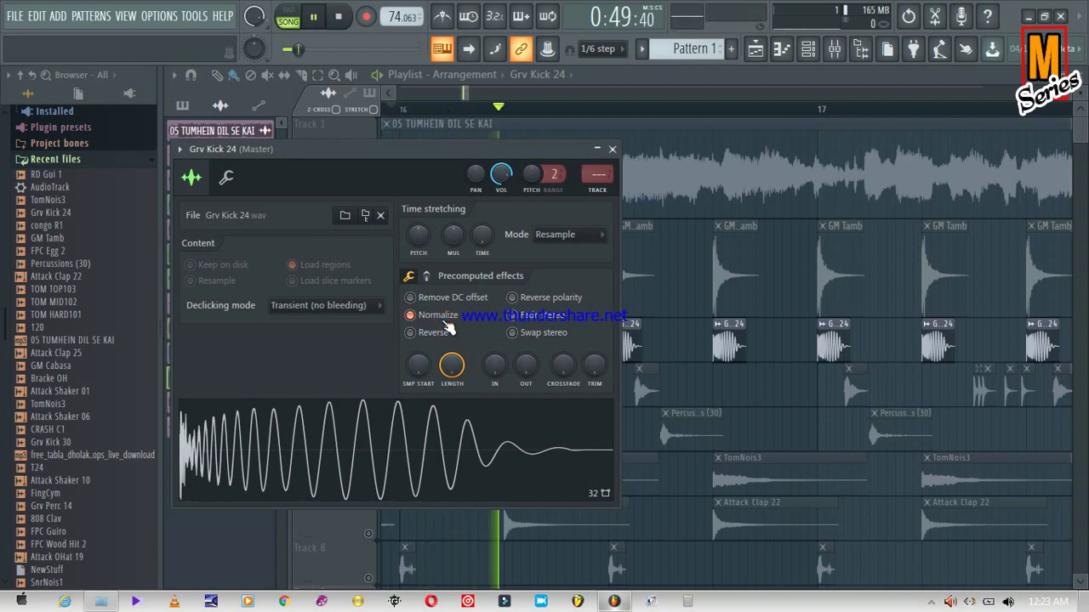
pyautogui.press('space')
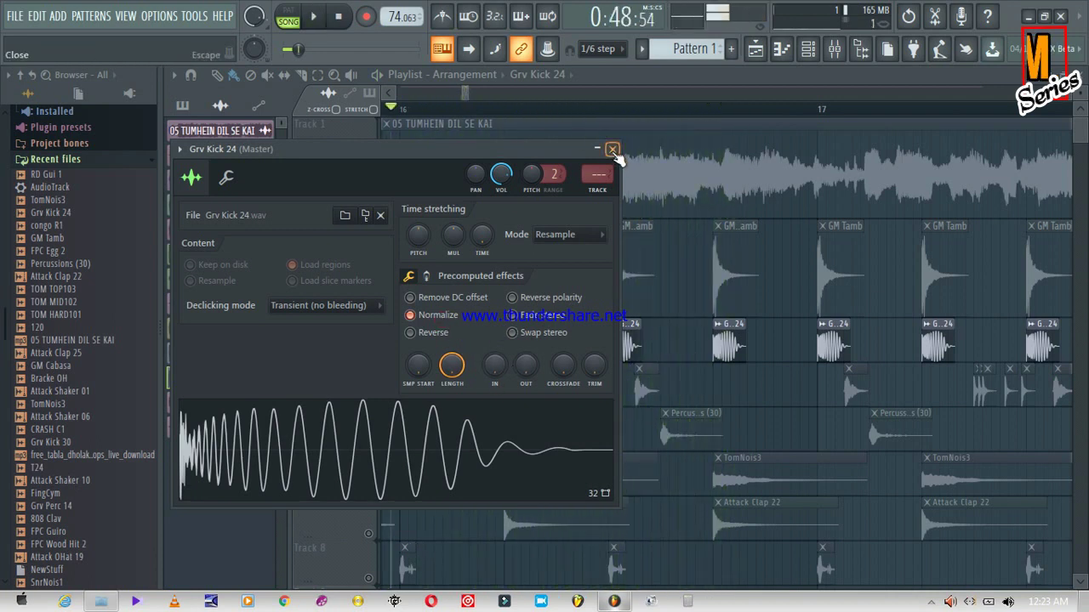
pyautogui.click(611, 151)
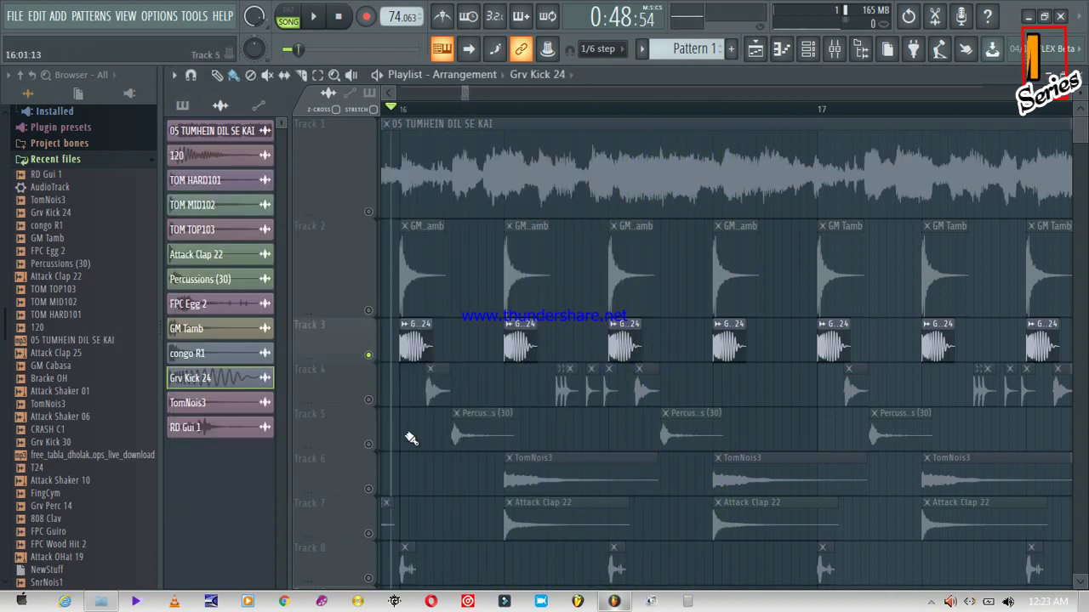
# Mute Track 3, unmute Track 4 and play its congo roll clips alone
pyautogui.click(369, 356)
pyautogui.click(368, 400)
pyautogui.press('space')
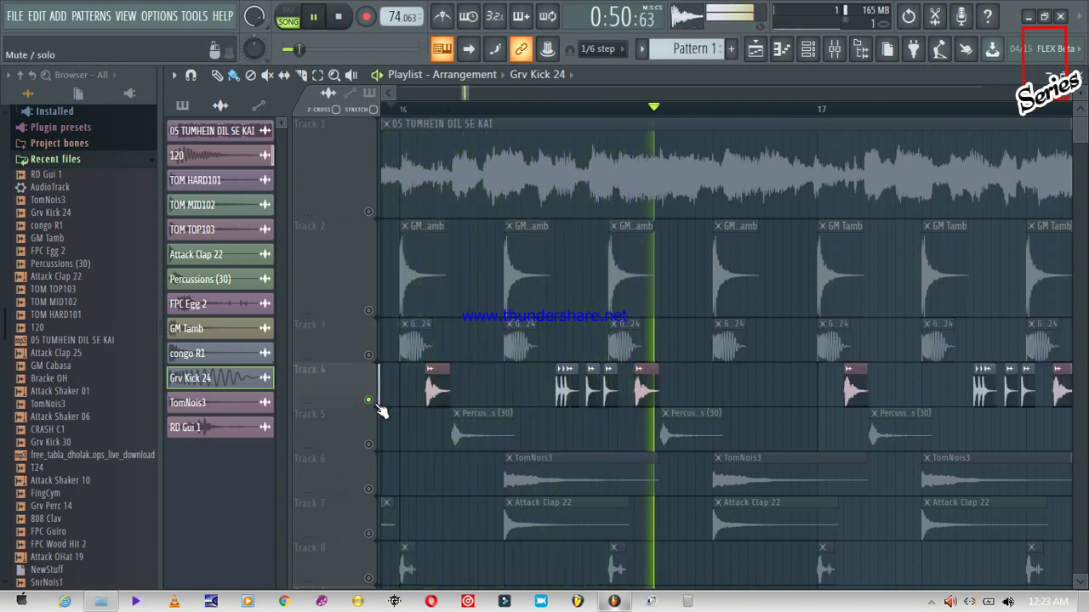
pyautogui.press('space')
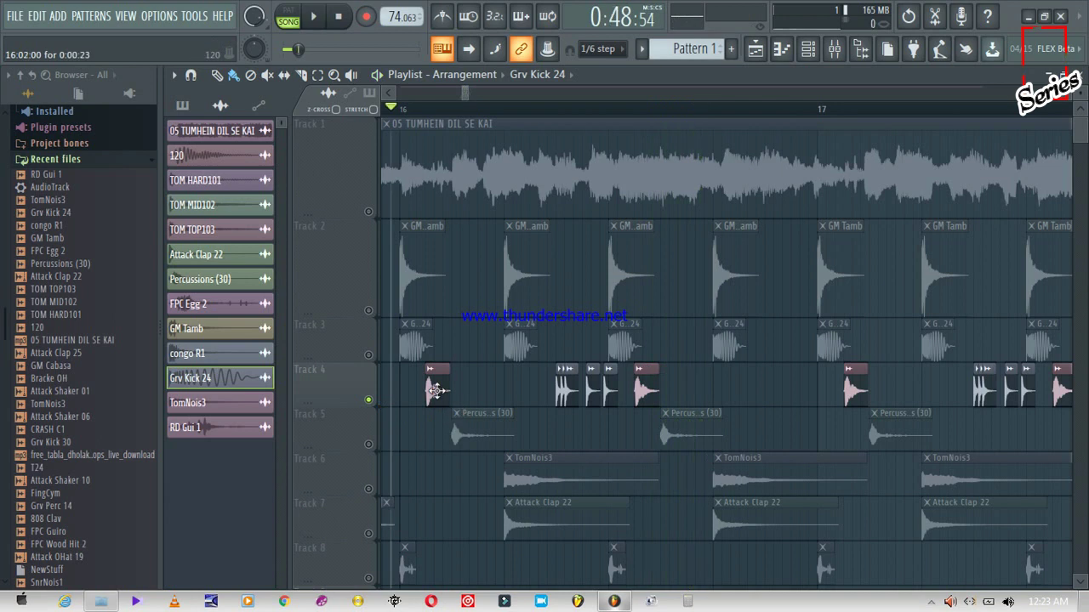
# Normalize the congo R1 sample, pan it about 7% left and play Track 4
pyautogui.click(337, 392)
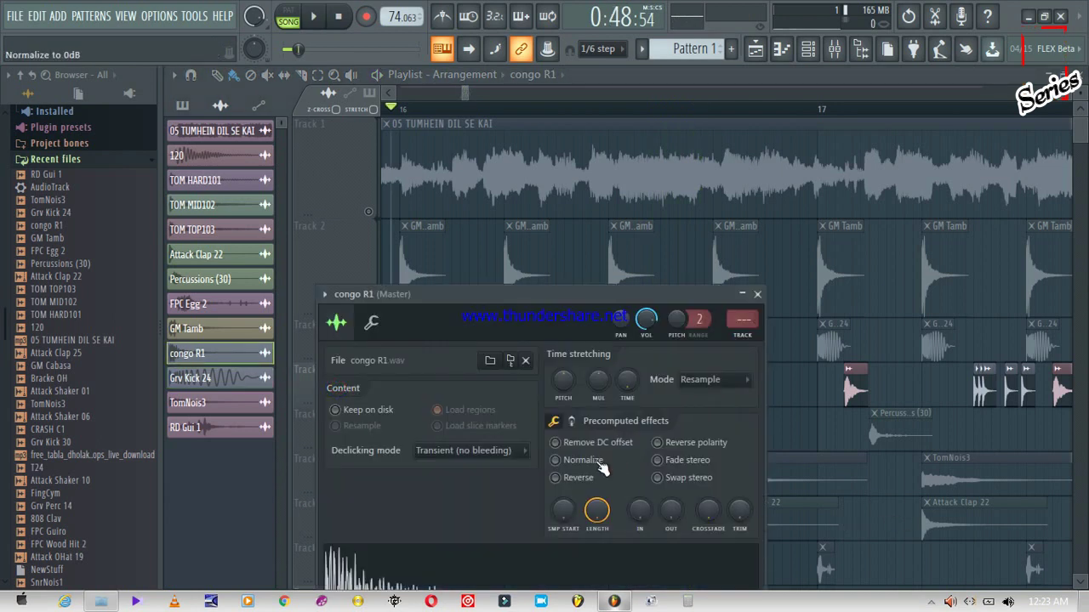
pyautogui.moveTo(570, 294); pyautogui.dragTo(519, 145)
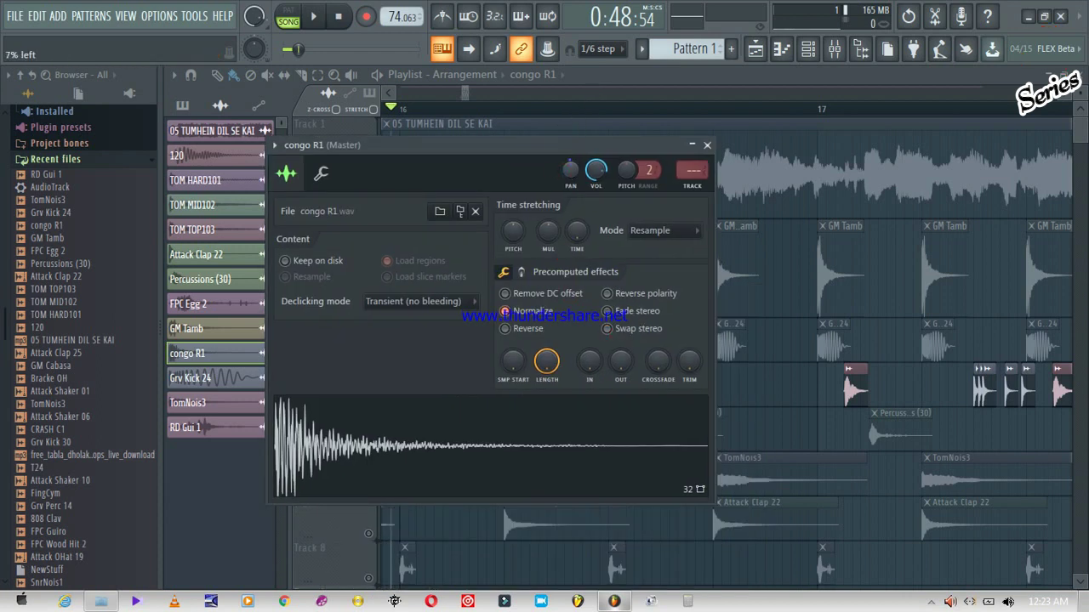
pyautogui.click(707, 146)
pyautogui.press('space')
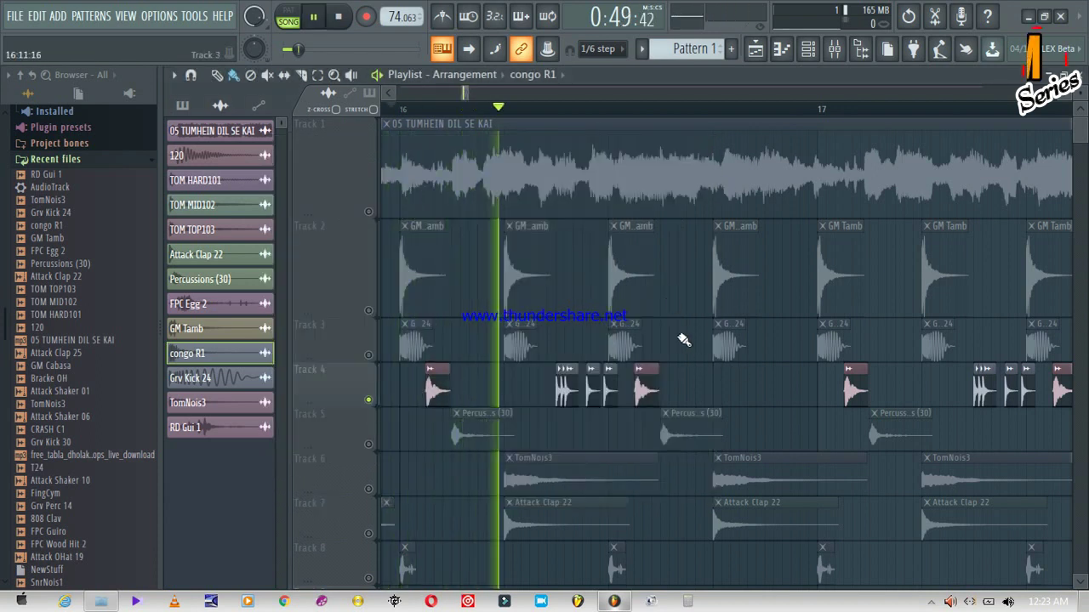
pyautogui.press('space')
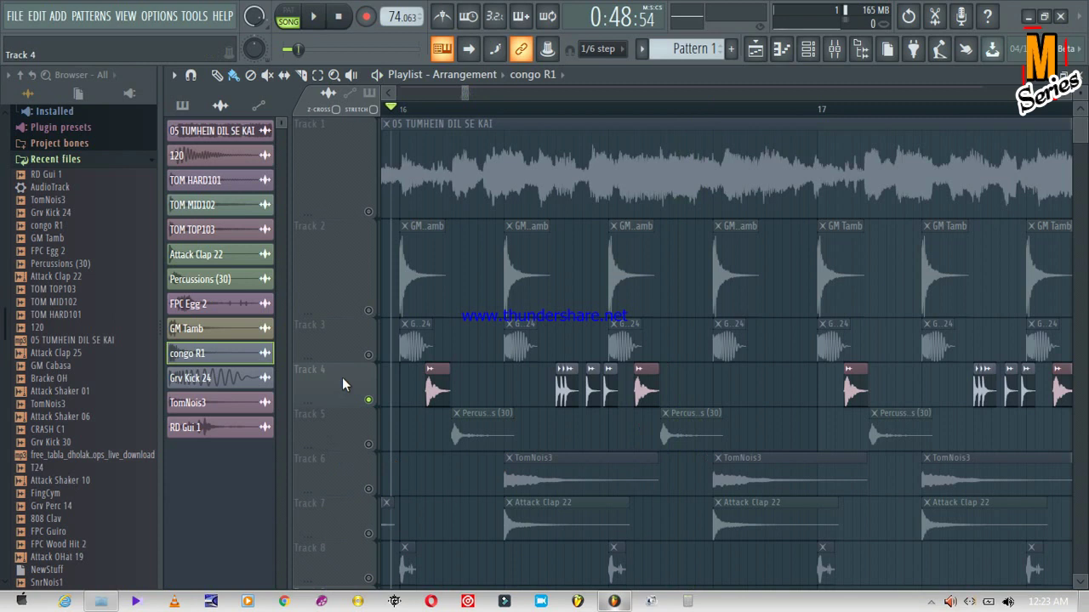
# Pan the congo R1 sample further left and replay Track 4 to compare the sound
pyautogui.click(342, 380)
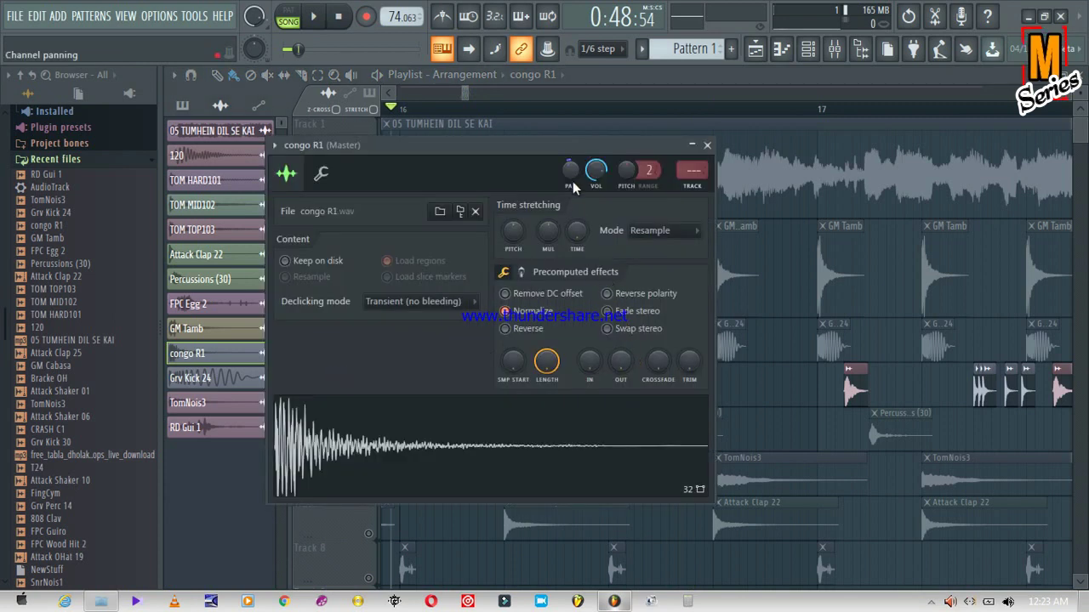
pyautogui.press('space')
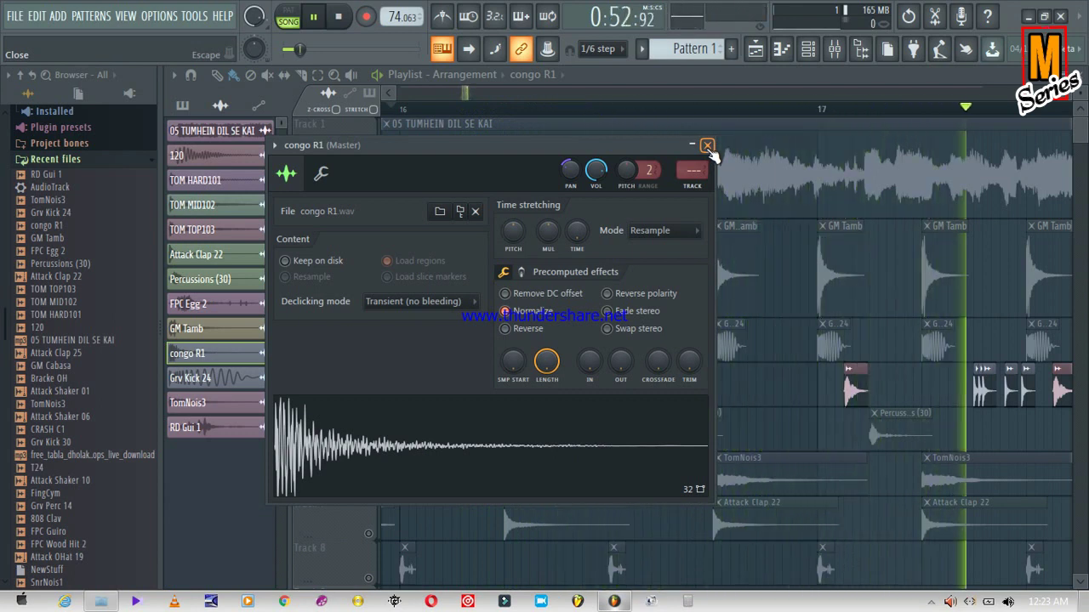
pyautogui.press('space')
pyautogui.press('space')
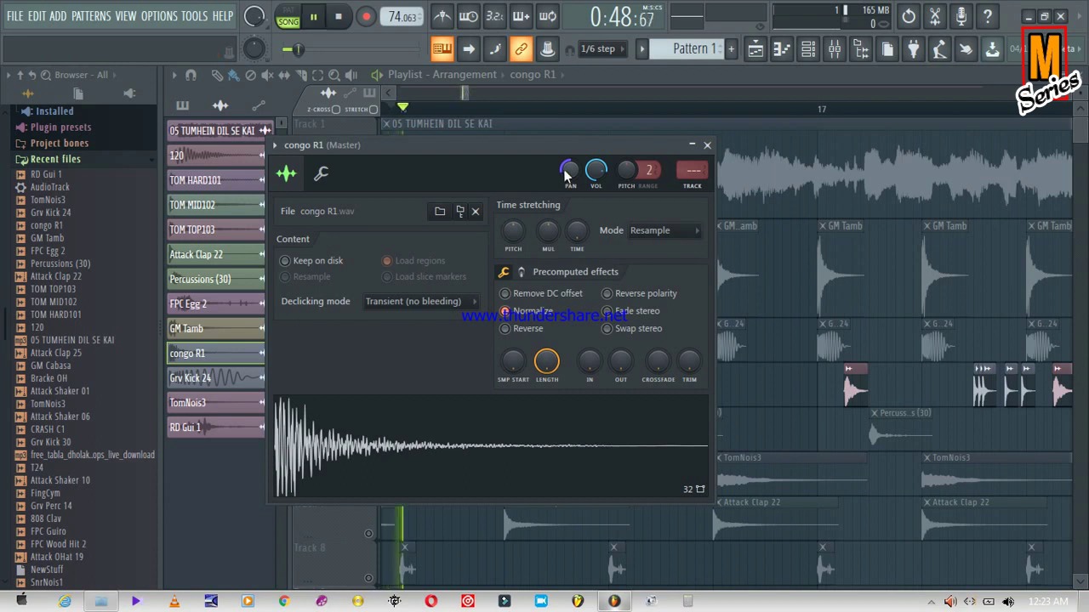
pyautogui.press('space')
pyautogui.click(707, 145)
pyautogui.press('space')
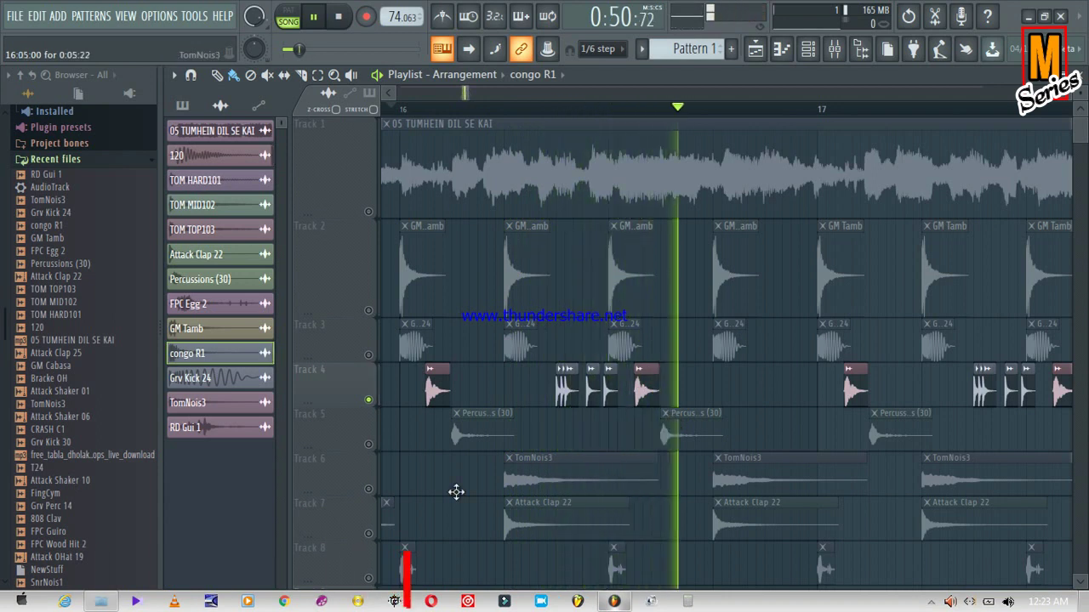
pyautogui.press('space')
# Mute Track 4, unmute Track 5 and play its Percussions (30) clips alone
pyautogui.click(370, 400)
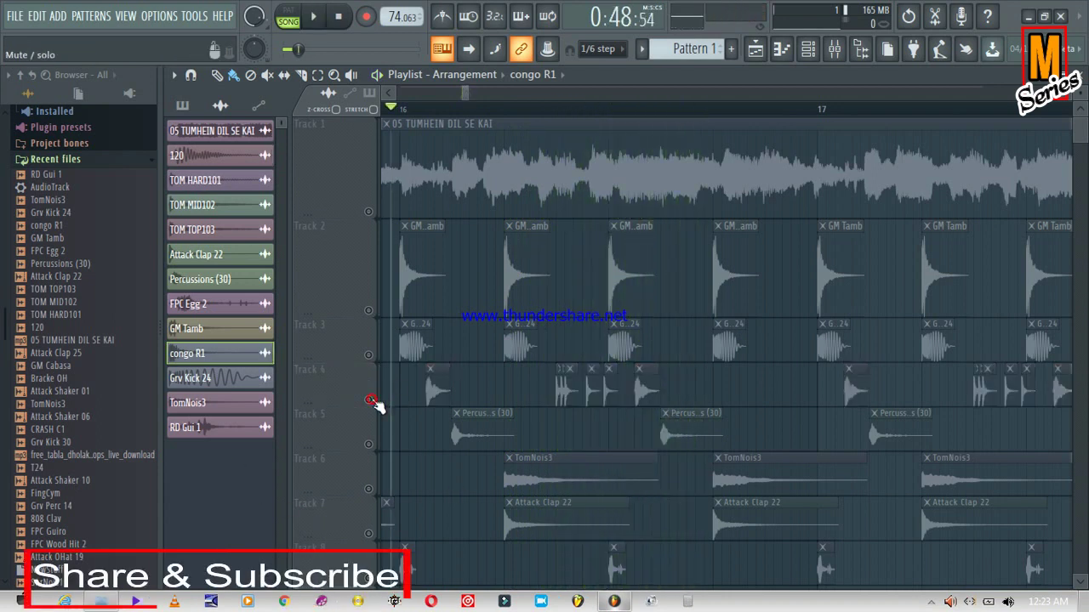
pyautogui.click(368, 444)
pyautogui.press('space')
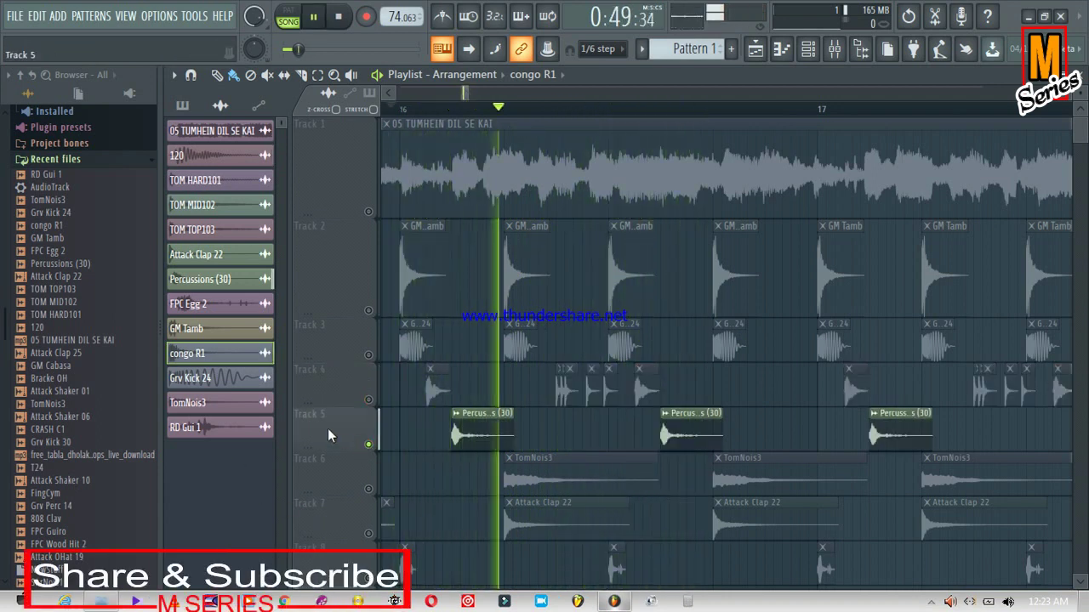
pyautogui.press('space')
# Normalize the Percussions (30) sample, pan it about 58% right and play Track 5
pyautogui.doubleClick(327, 428)
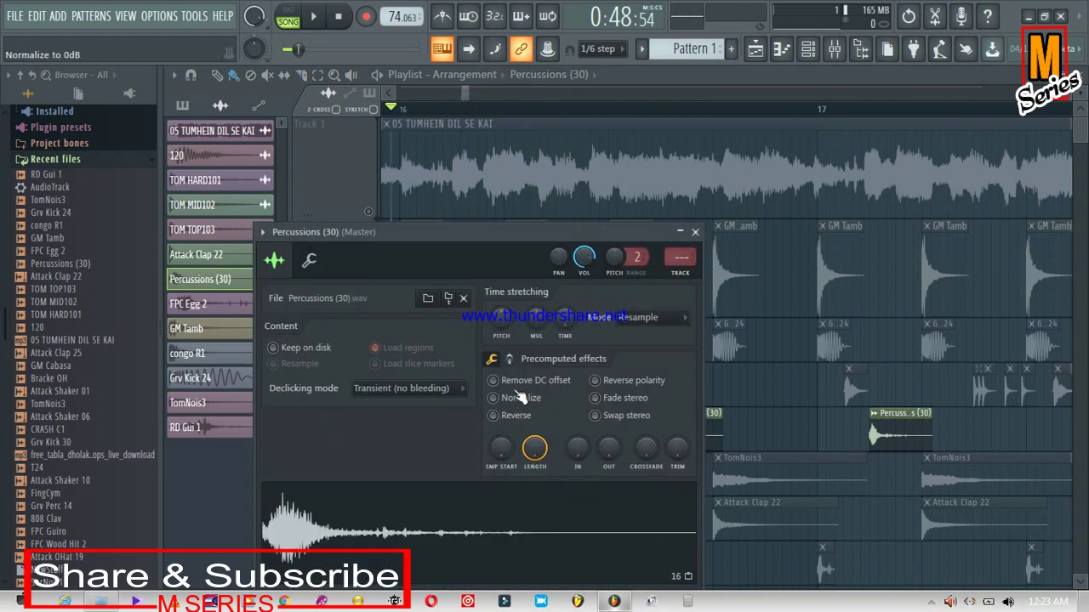
pyautogui.click(494, 398)
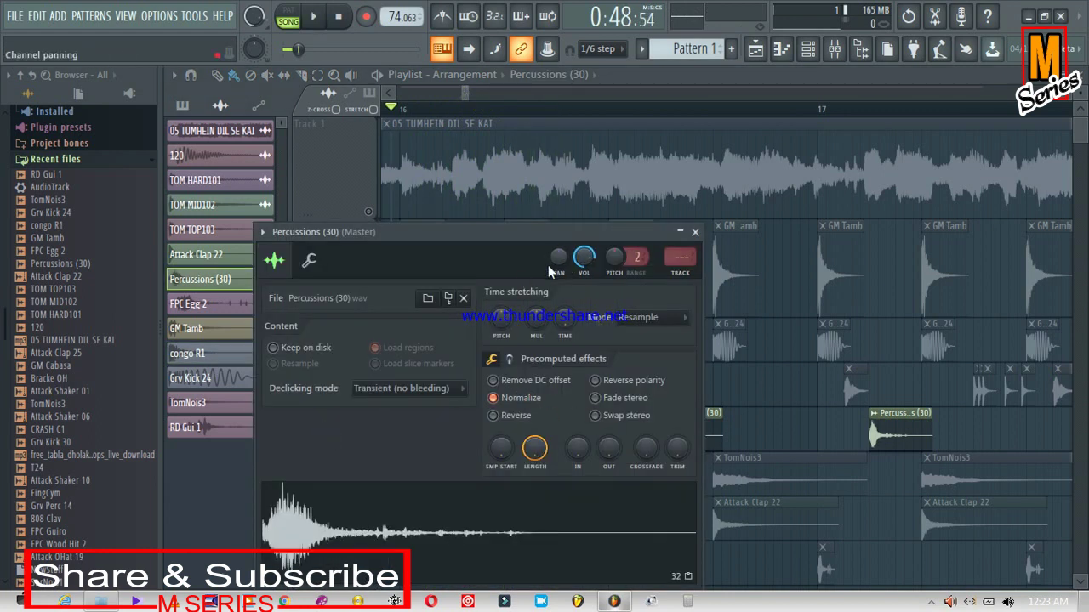
pyautogui.moveTo(553, 263); pyautogui.dragTo(554, 262)
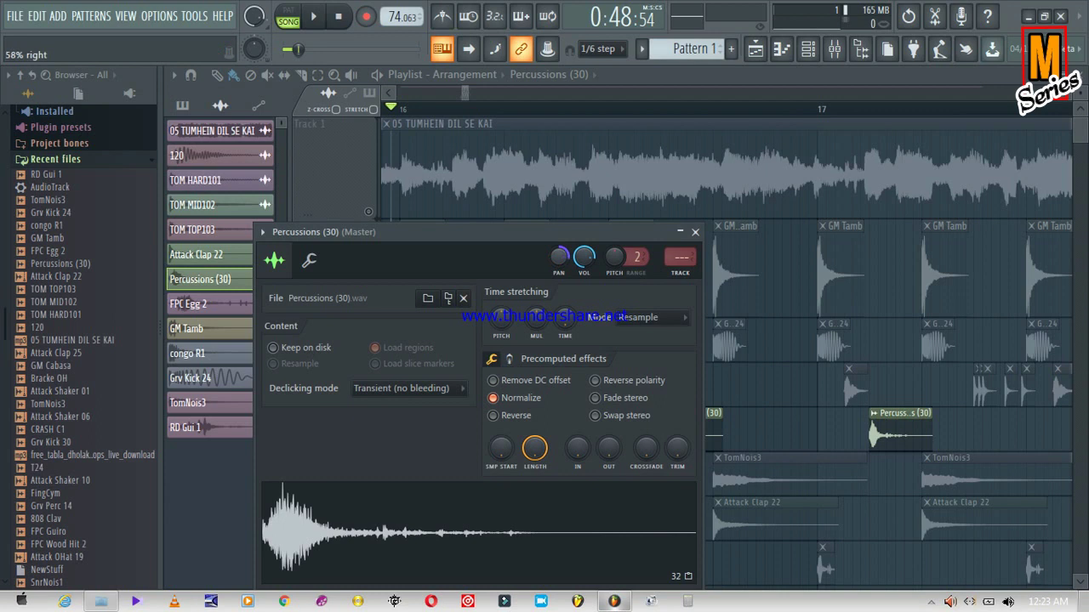
pyautogui.click(695, 231)
pyautogui.press('space')
pyautogui.scroll(-4, 1072, 129)
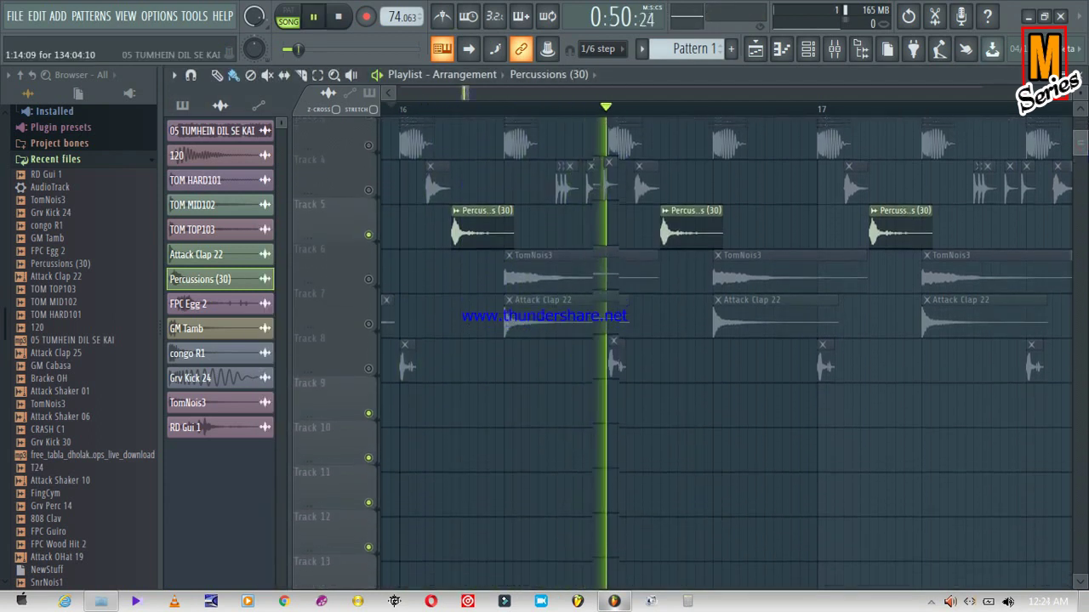
pyautogui.press('space')
# Mute Track 5, unmute Track 6 and play its TomNois3 clips alone
pyautogui.click(369, 288)
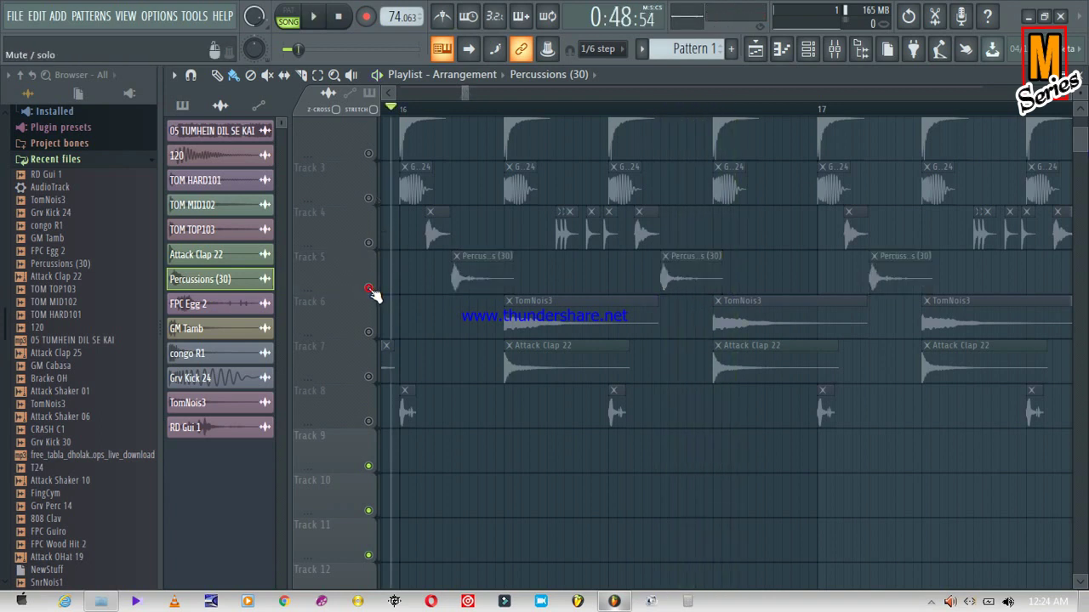
pyautogui.click(369, 332)
pyautogui.press('space')
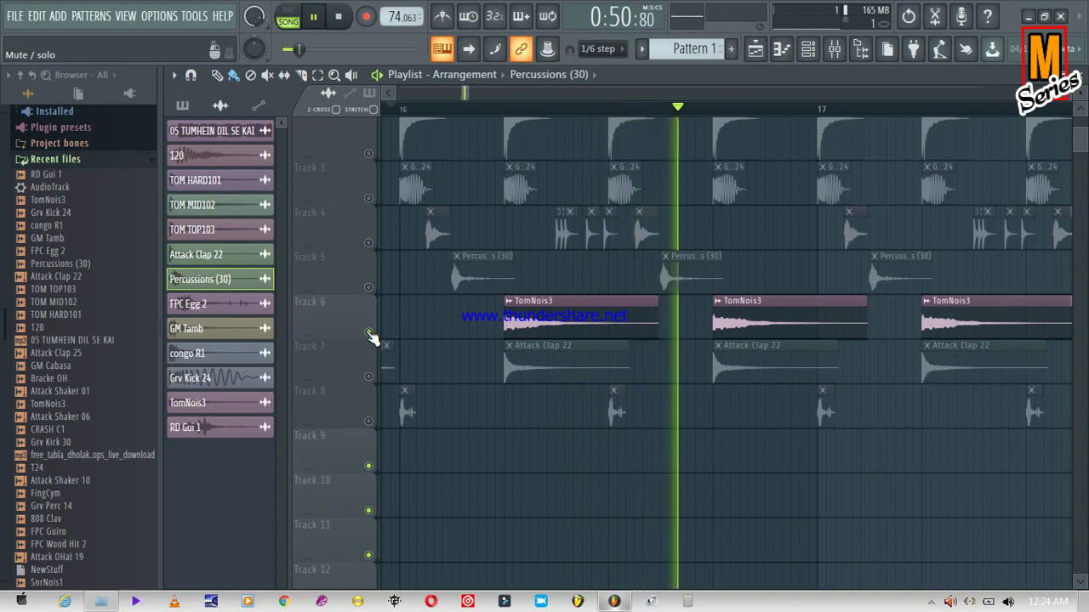
pyautogui.press('space')
# Enable Normalize, Swap stereo and Fade stereo on the TomNois3 sample while playing Track 6
pyautogui.doubleClick(346, 316)
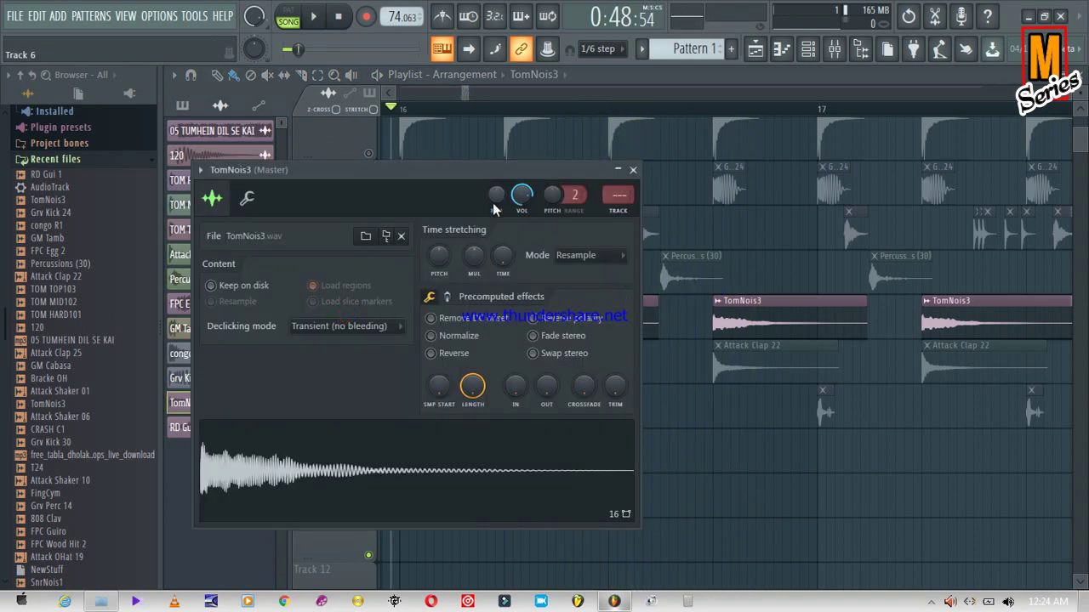
pyautogui.click(464, 339)
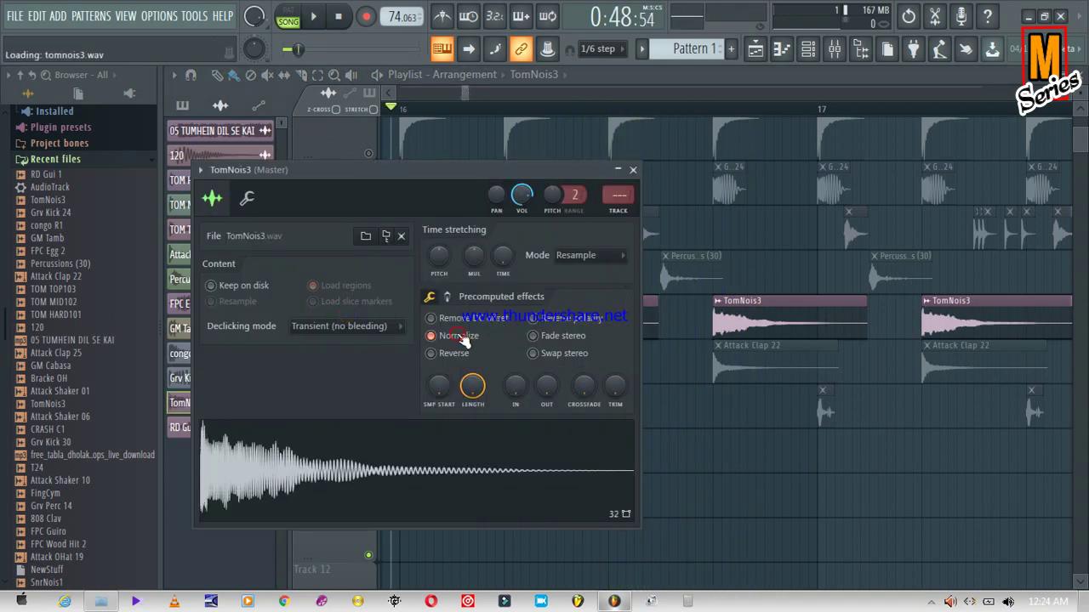
pyautogui.press('space')
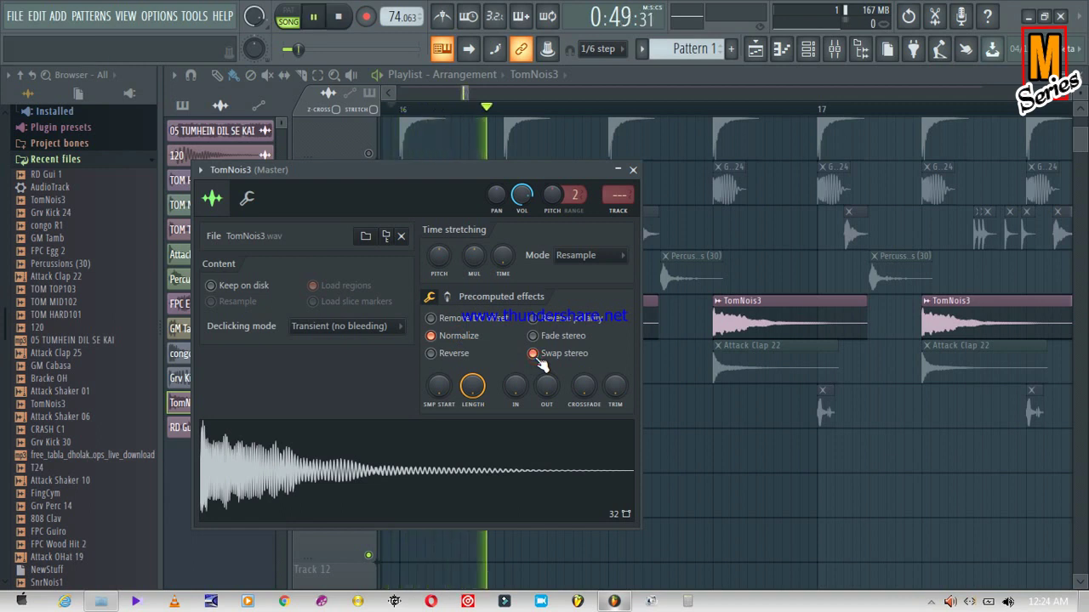
pyautogui.press('space')
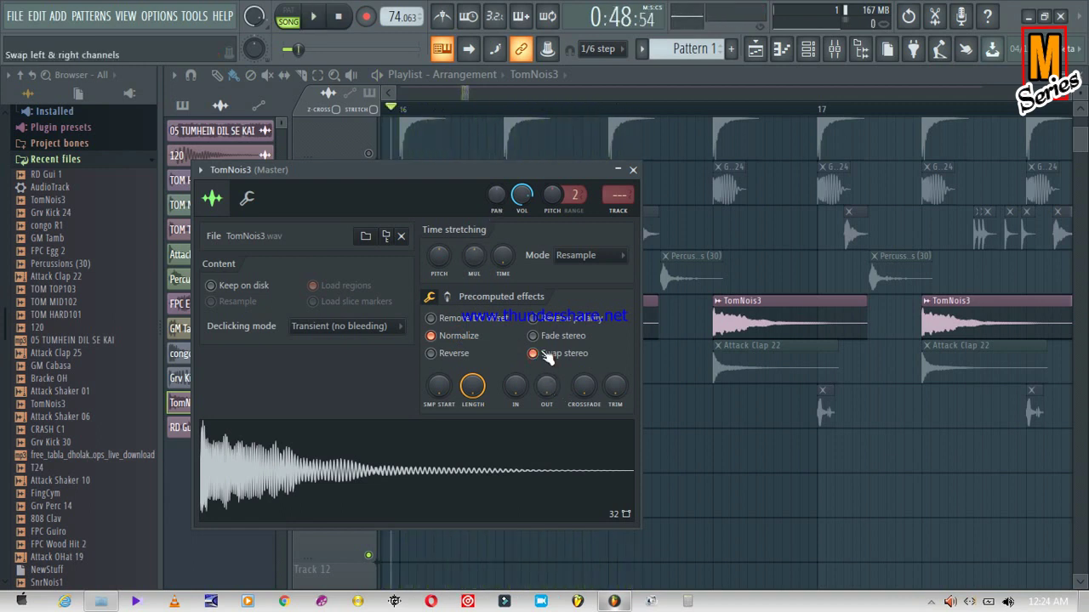
pyautogui.click(533, 336)
pyautogui.press('space')
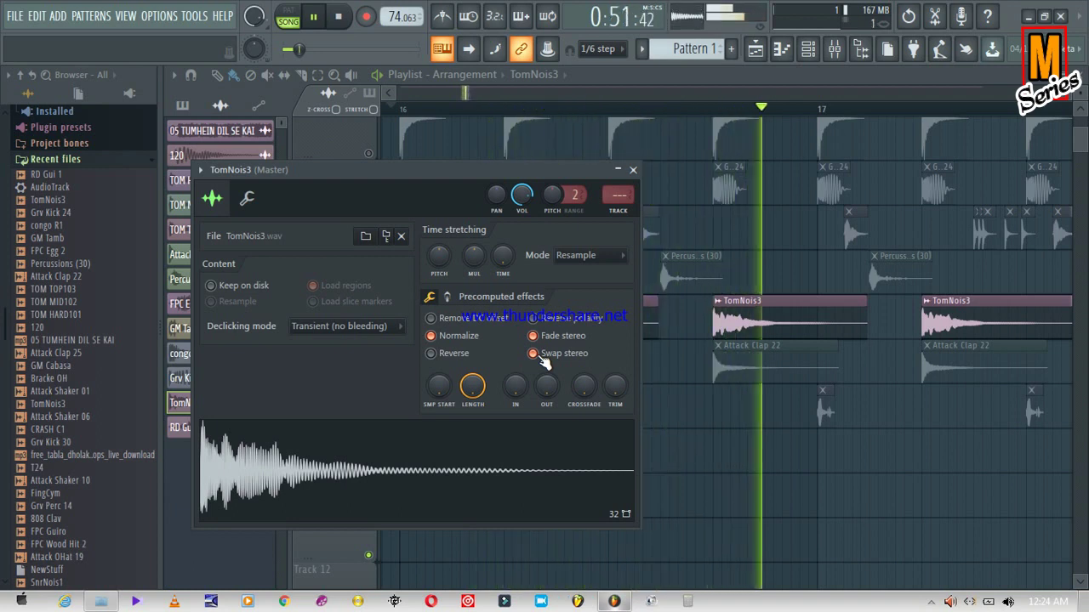
pyautogui.press('space')
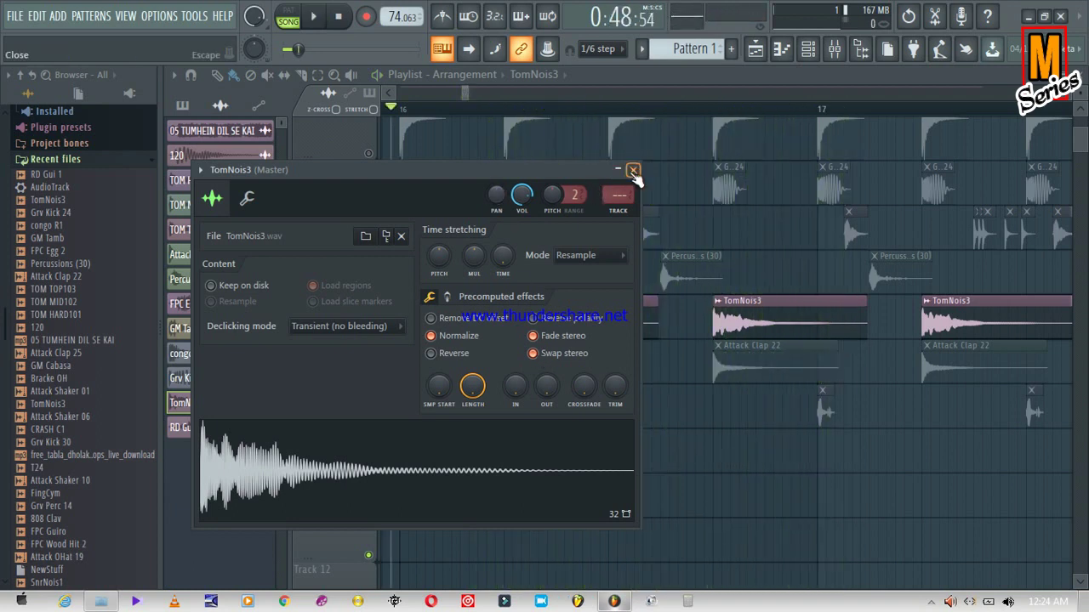
pyautogui.click(632, 170)
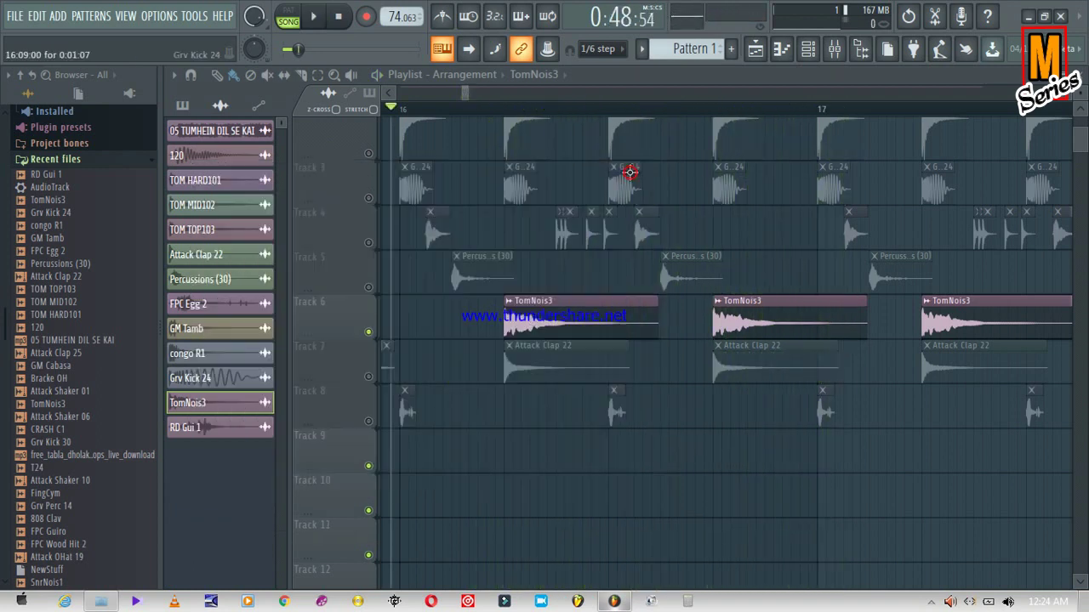
# Unmute Track 7, mute Track 6 and play the Attack Clap 22 clips alone
pyautogui.click(369, 377)
pyautogui.click(369, 332)
pyautogui.press('space')
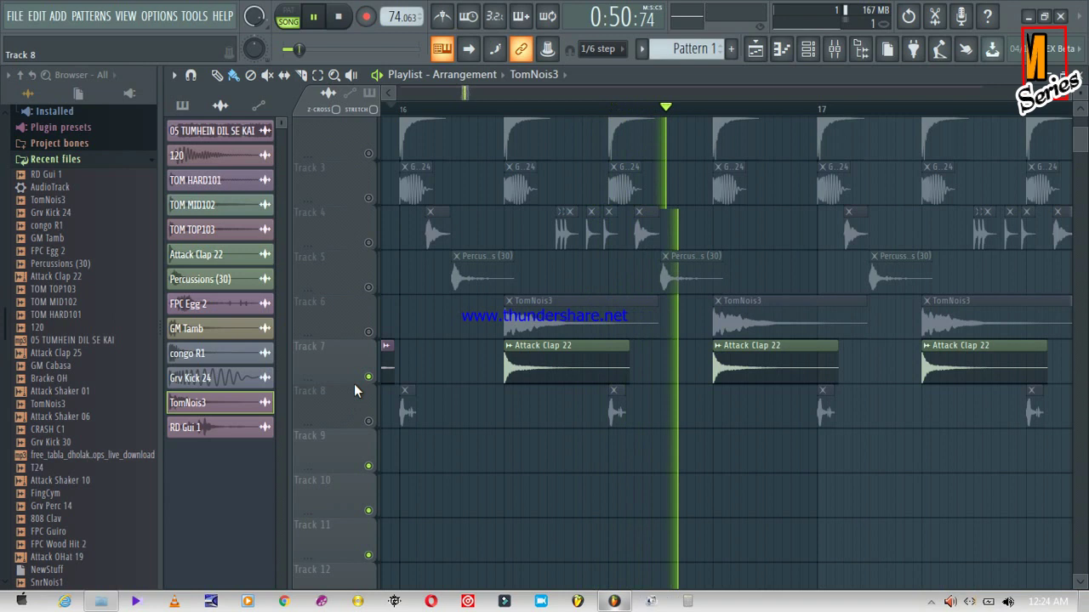
pyautogui.press('space')
# Normalize the Attack Clap 22 sample, enable Swap stereo and pan it left while playing Track 7
pyautogui.click(345, 363)
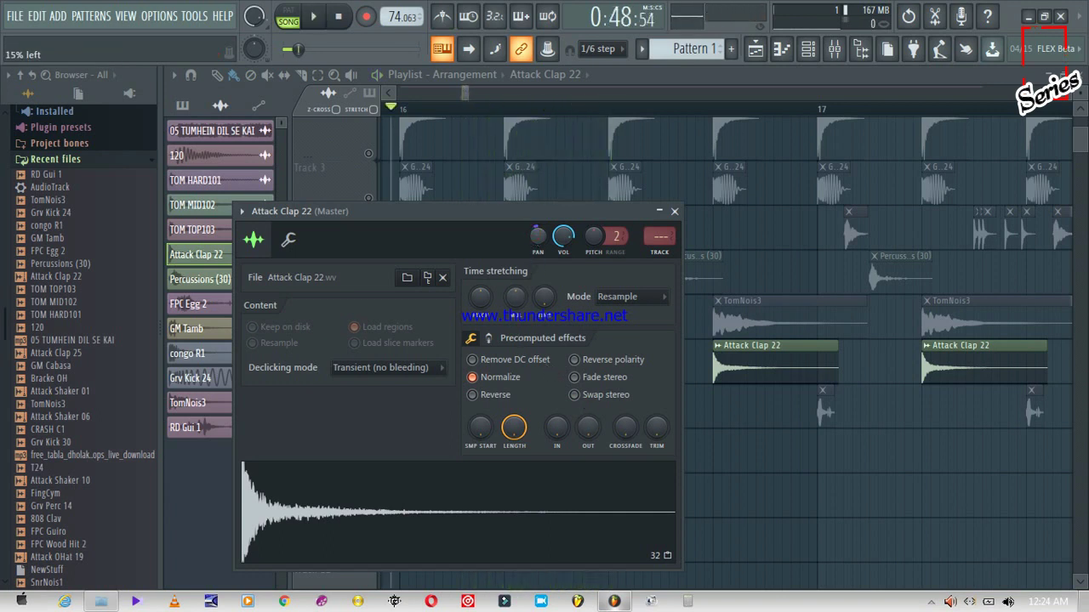
pyautogui.press('space')
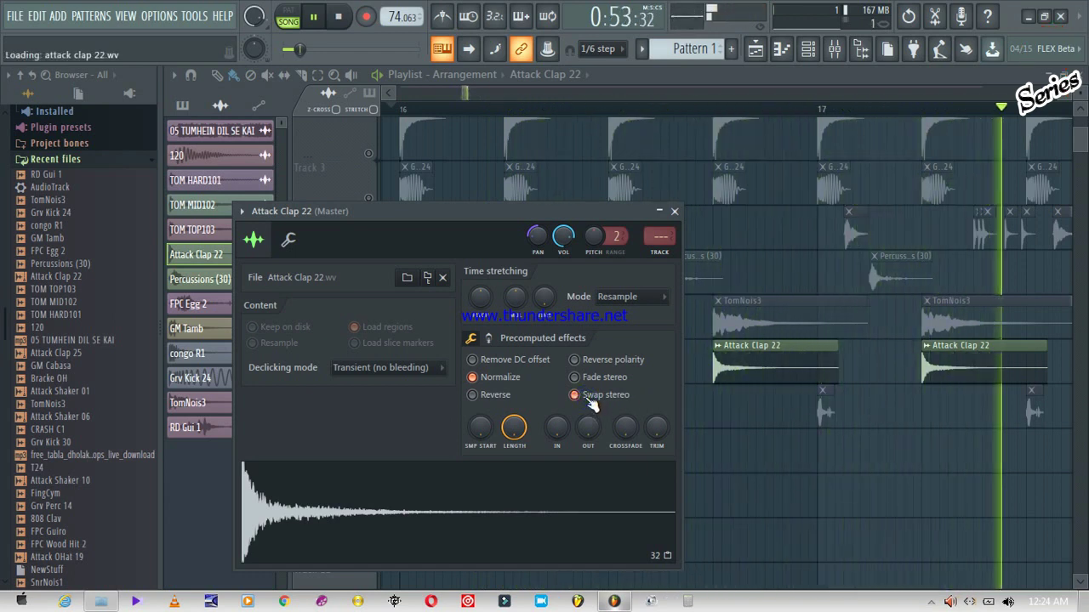
pyautogui.press('space')
pyautogui.click(673, 212)
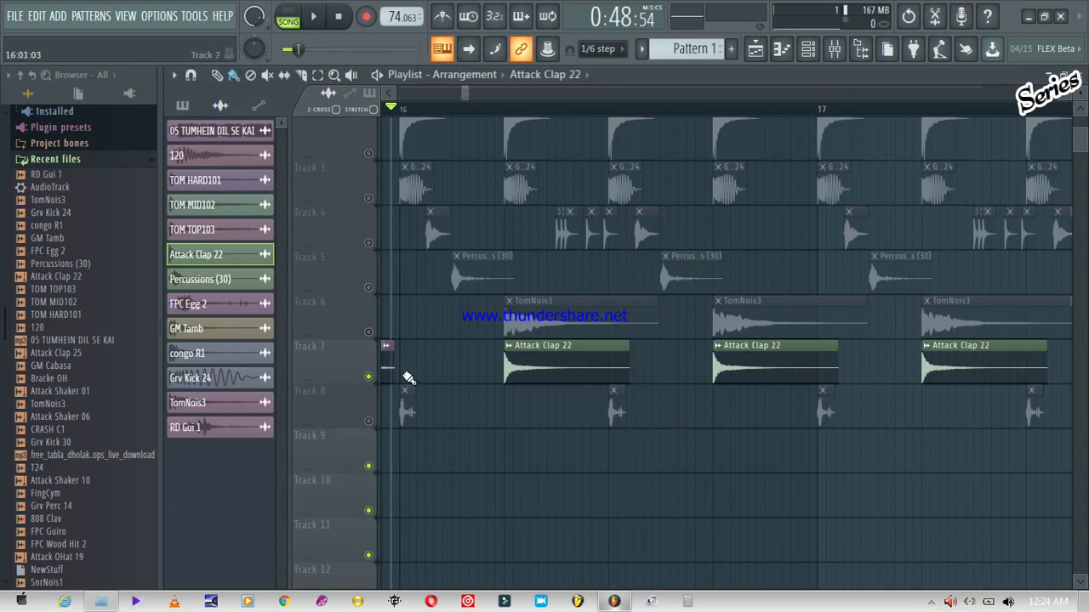
# Mute Track 7, unmute Track 8 and play its FPC Egg 2 clips alone
pyautogui.click(368, 377)
pyautogui.click(368, 421)
pyautogui.press('space')
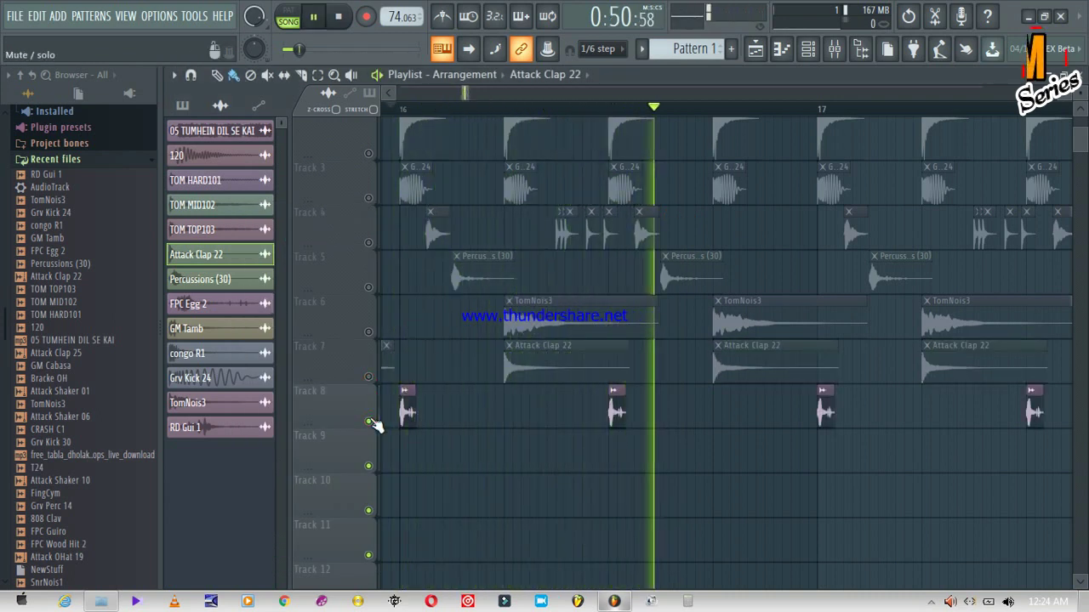
pyautogui.press('space')
# Pan the FPC Egg 2 sample left and normalize it while playing Track 8
pyautogui.doubleClick(342, 412)
pyautogui.click(581, 277)
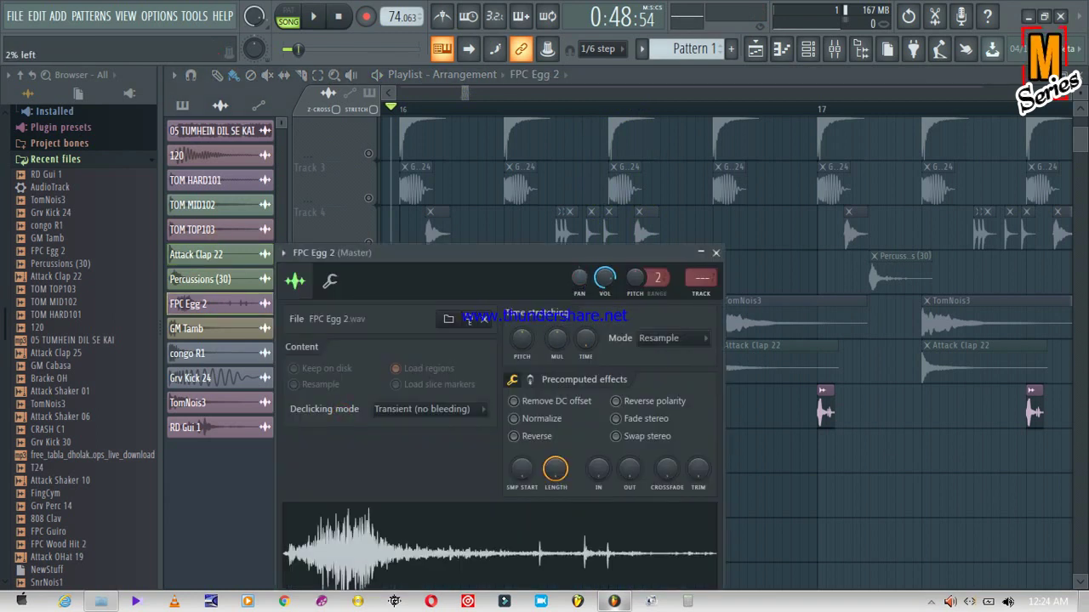
pyautogui.press('space')
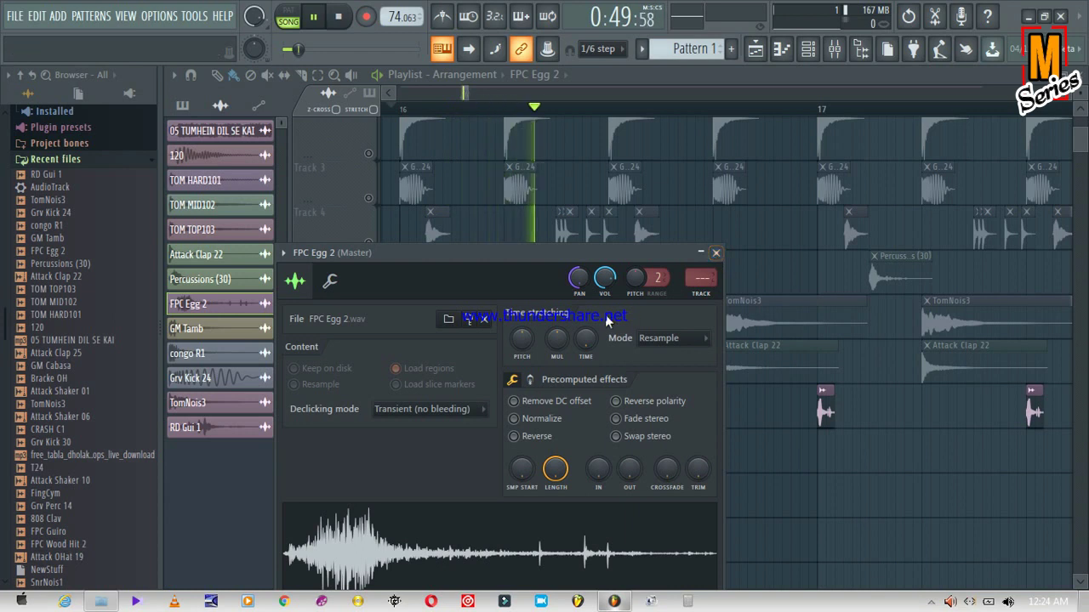
pyautogui.click(517, 418)
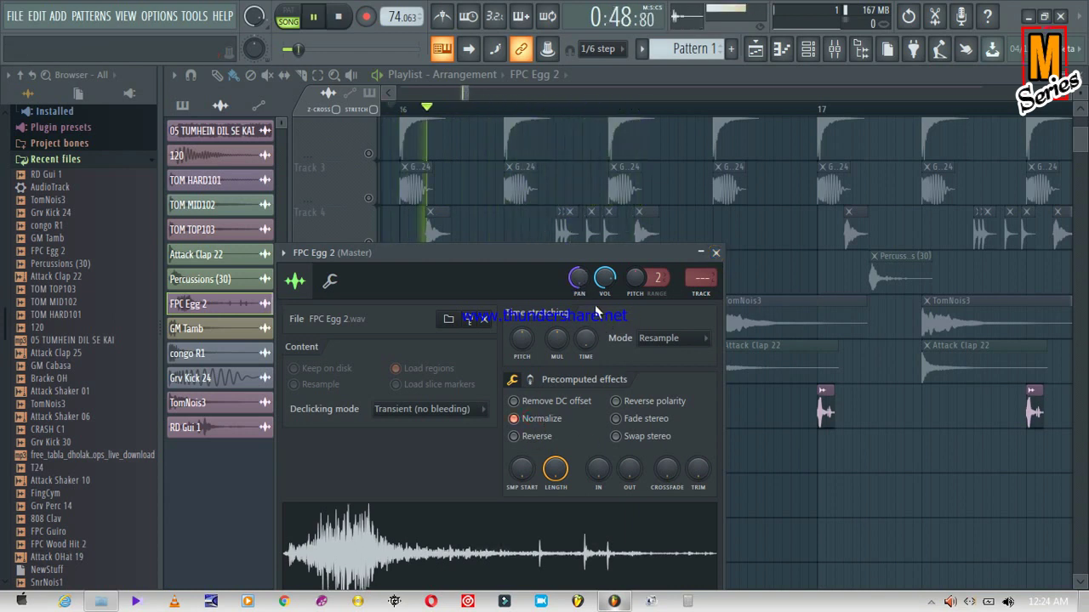
pyautogui.click(716, 253)
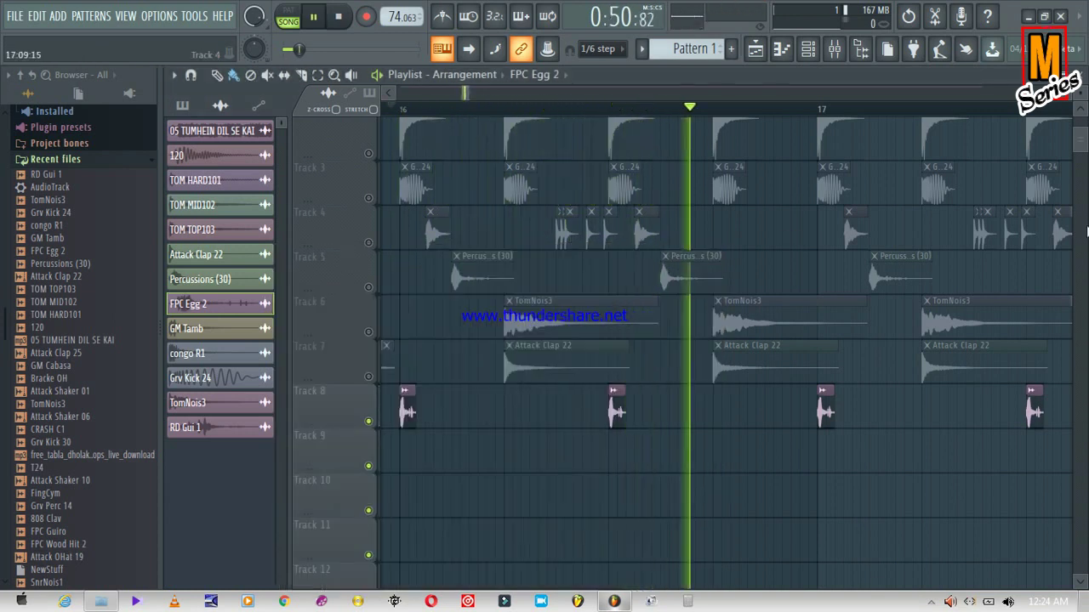
pyautogui.press('space')
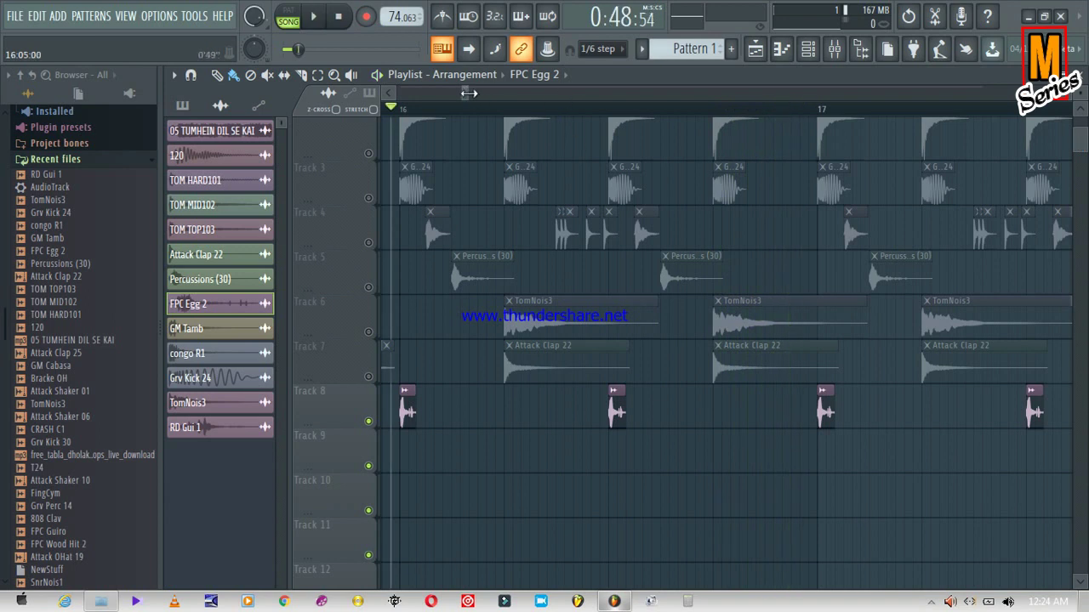
# Unmute Track 7 and move the four TOM clips before bar 16 down two tracks, onto Tracks 9 to 11
pyautogui.moveTo(468, 93)
pyautogui.mouseDown()
pyautogui.moveTo(454, 97)
pyautogui.moveTo(464, 99)
pyautogui.mouseUp()
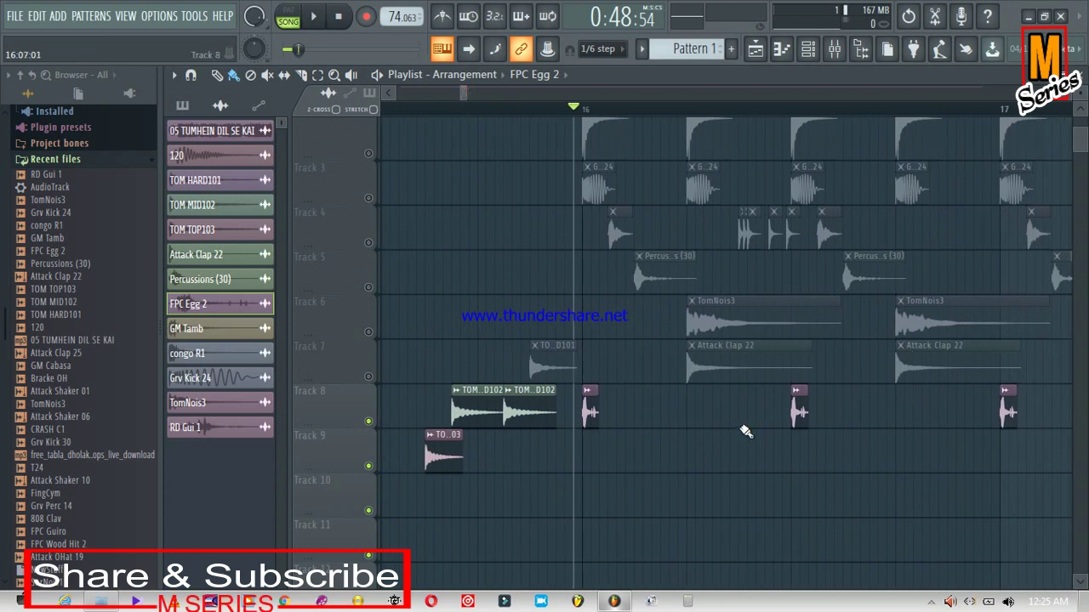
pyautogui.click(369, 377)
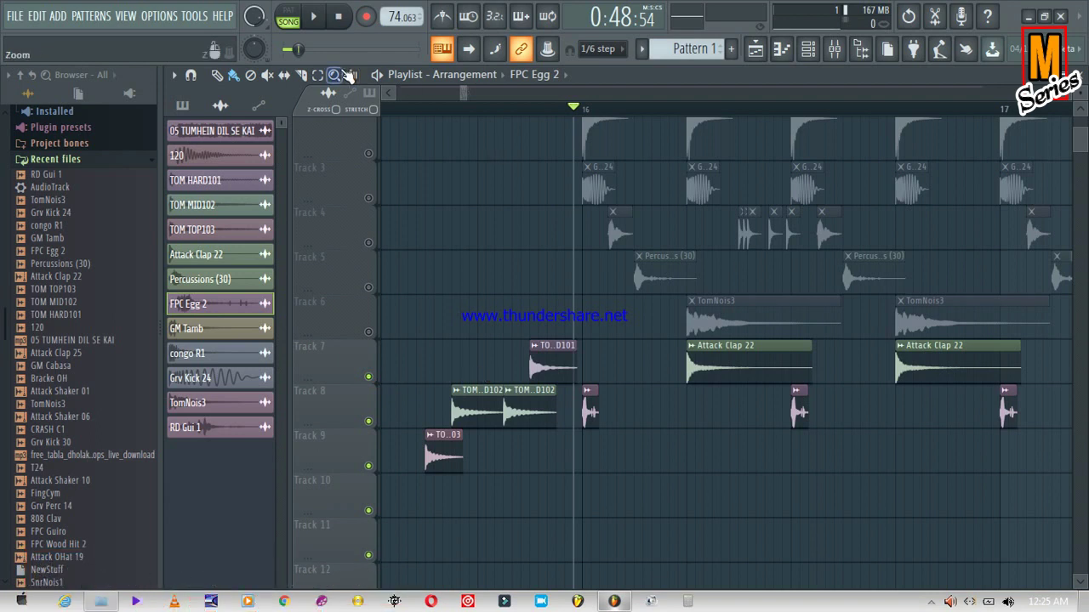
pyautogui.moveTo(414, 366); pyautogui.dragTo(566, 527)
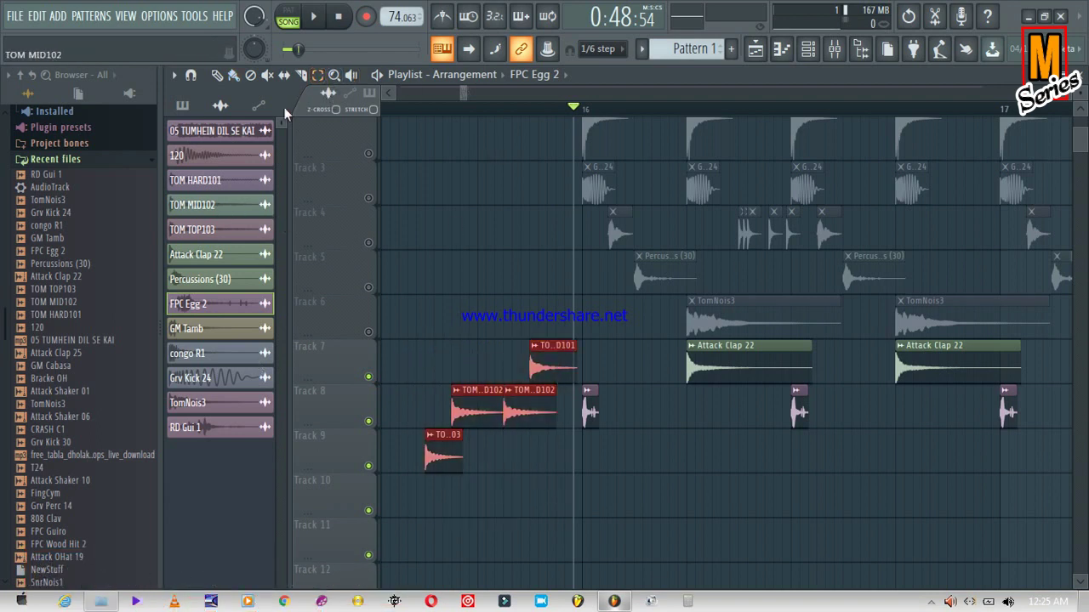
pyautogui.moveTo(537, 410); pyautogui.dragTo(538, 513)
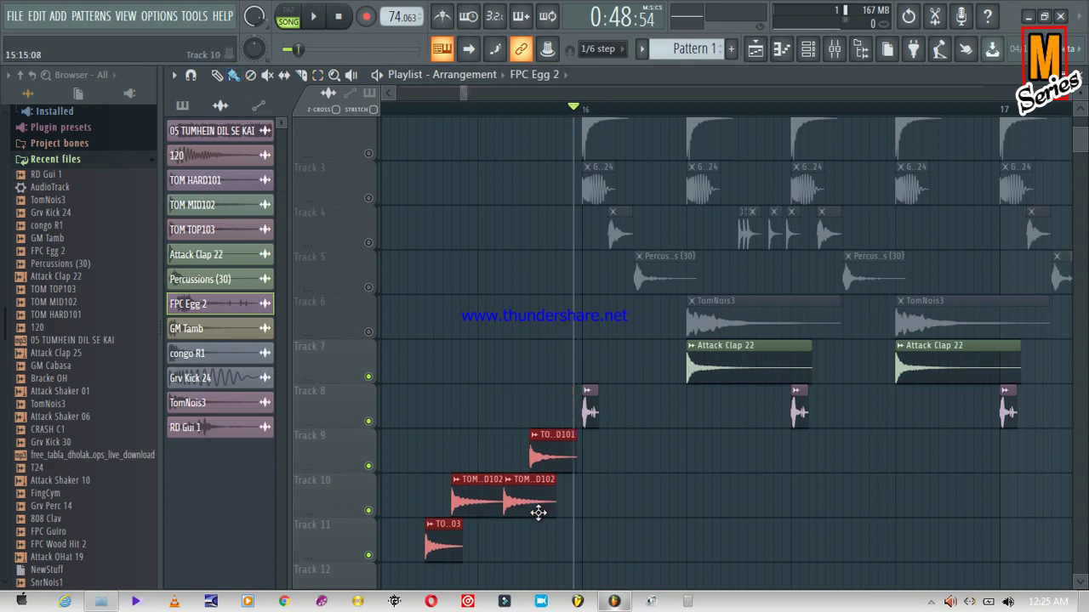
# Mute Track 8 and play the TOM clips from just before the fill that leads into bar 16
pyautogui.click(404, 111)
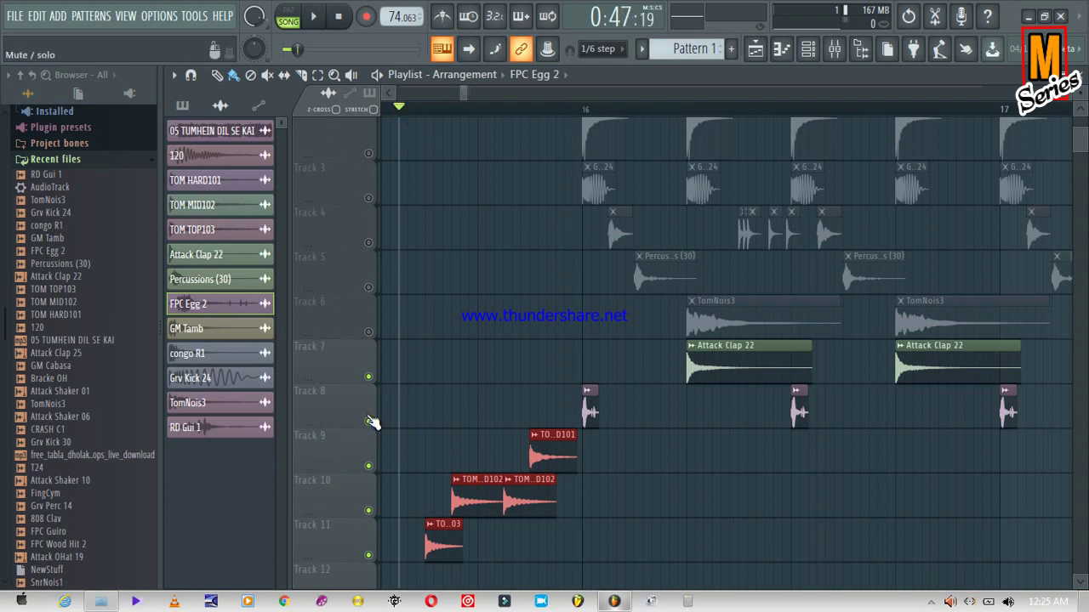
pyautogui.press('space')
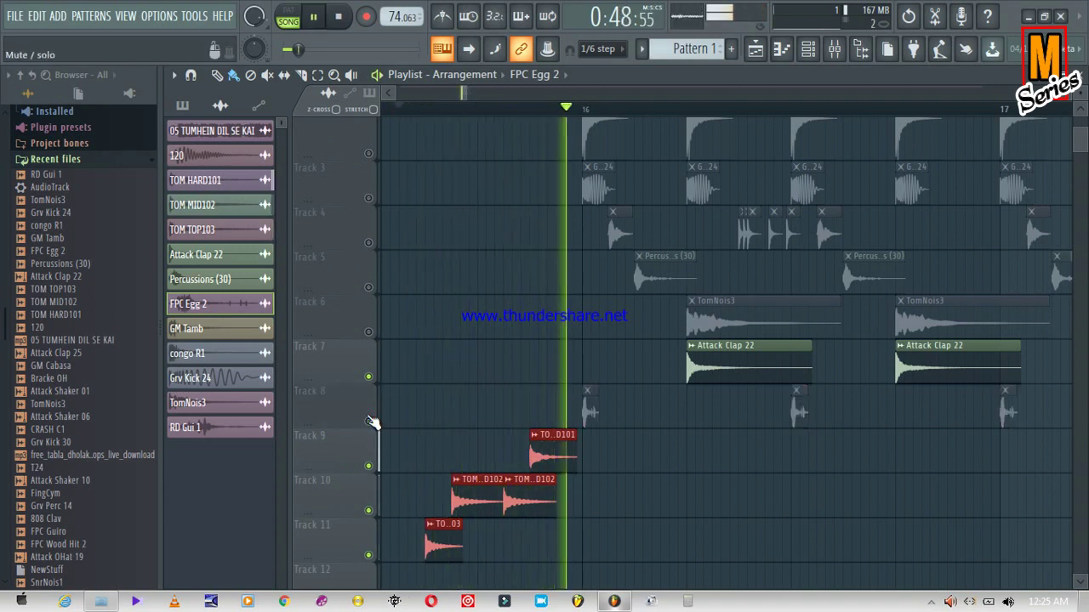
pyautogui.press('space')
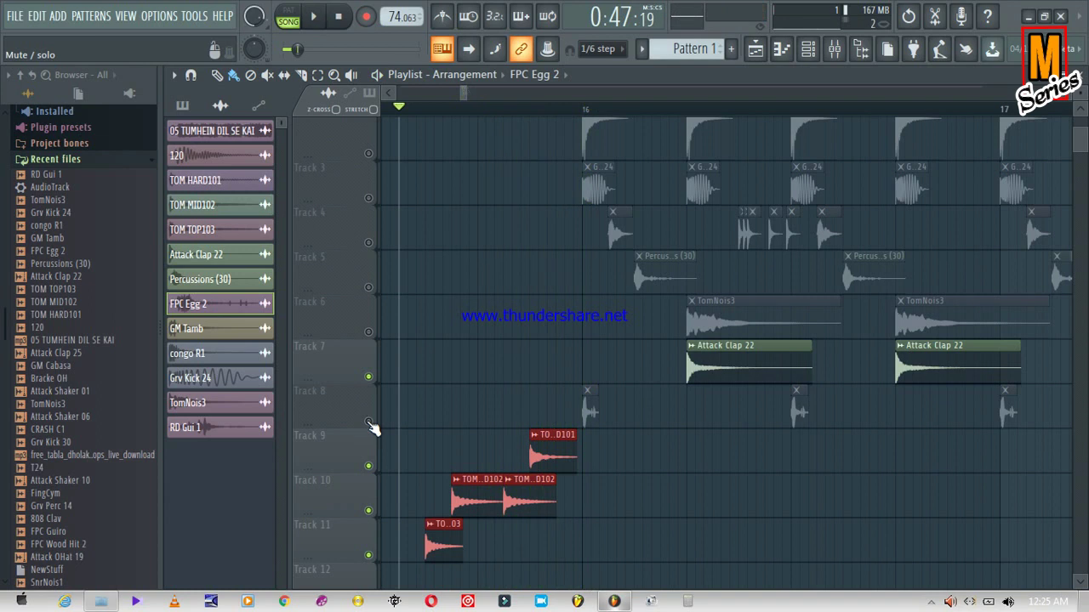
# Normalize the TOM TOP103 and TOM MID102 samples and pan both to the left, TOM MID102 by about 12%
pyautogui.doubleClick(338, 546)
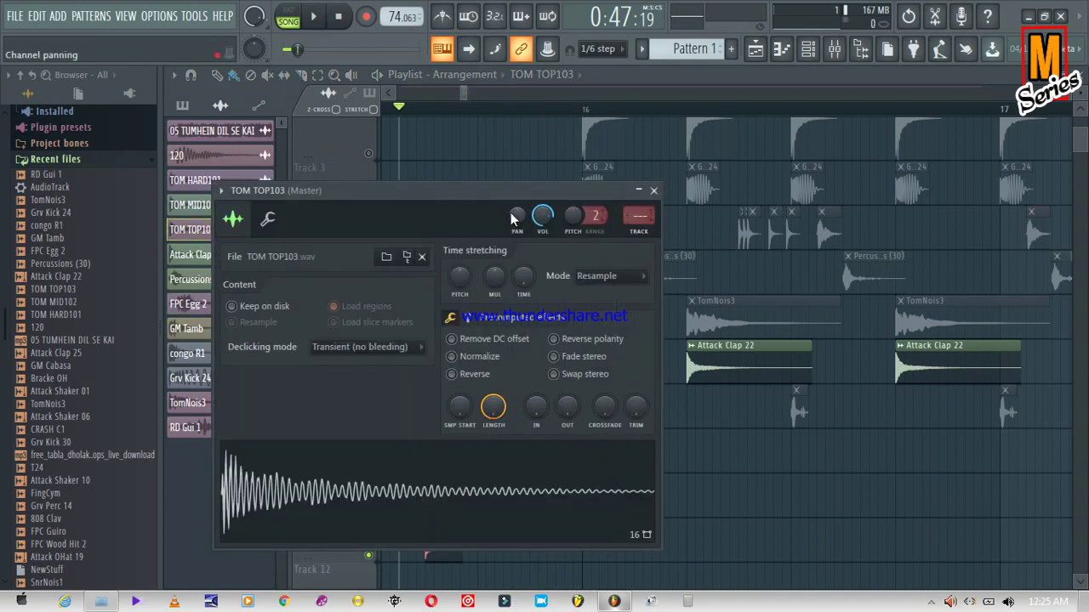
pyautogui.click(471, 359)
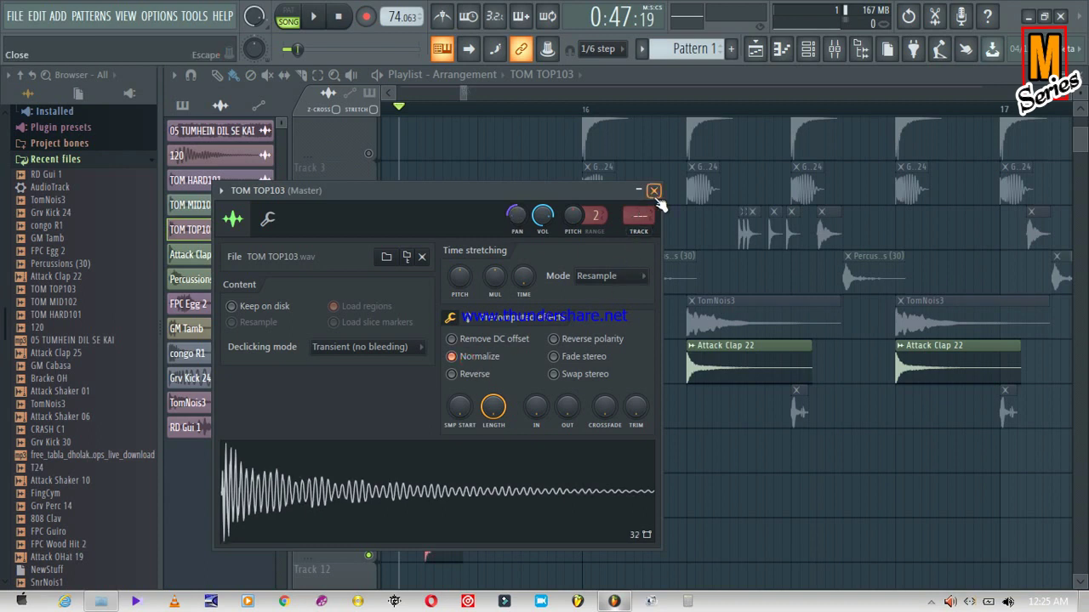
pyautogui.click(653, 192)
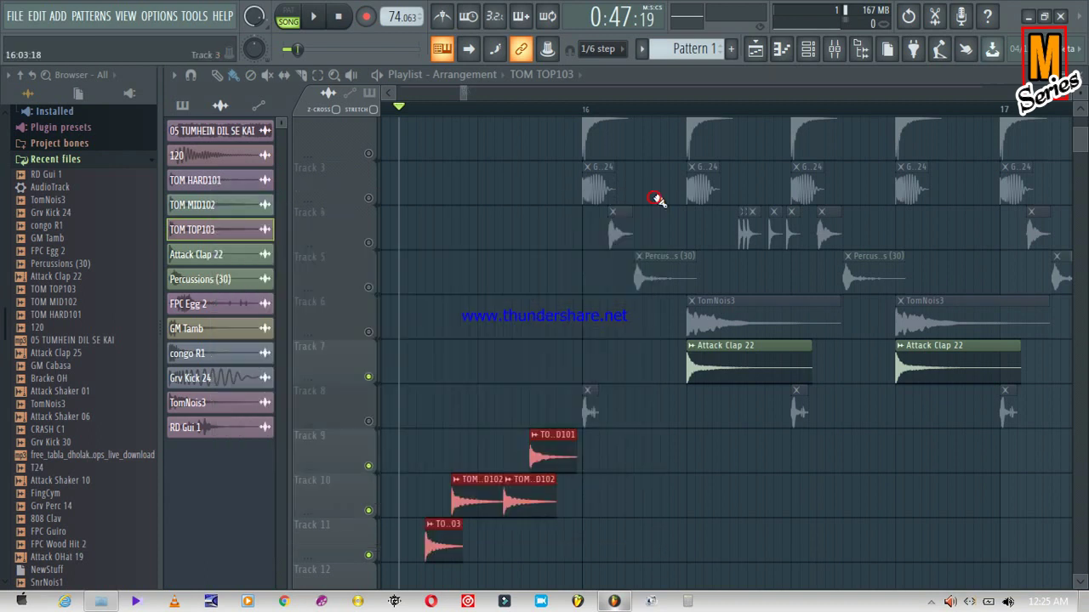
pyautogui.doubleClick(352, 501)
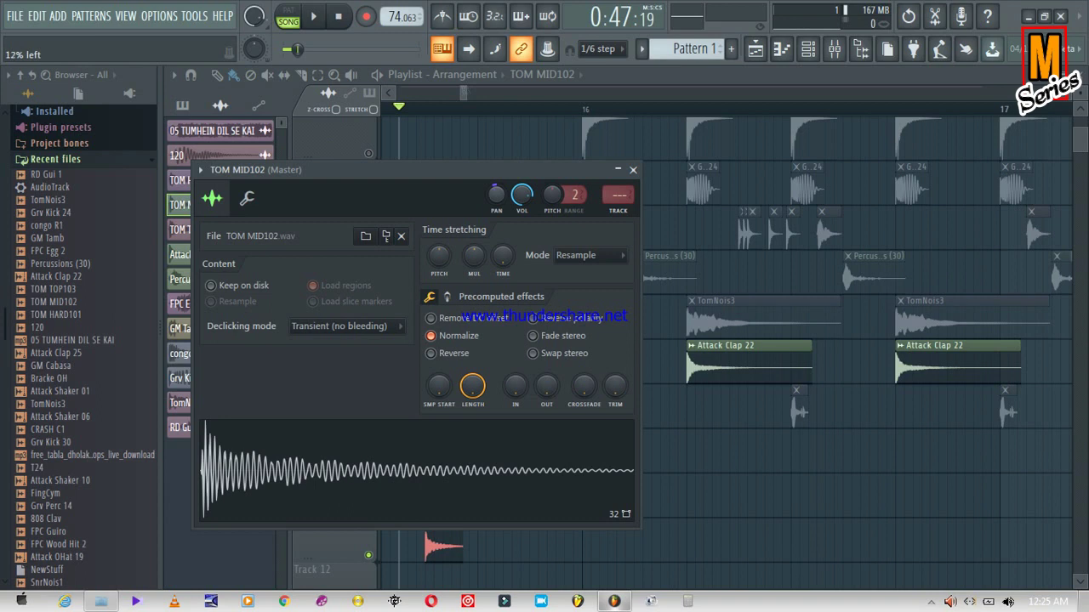
pyautogui.click(633, 169)
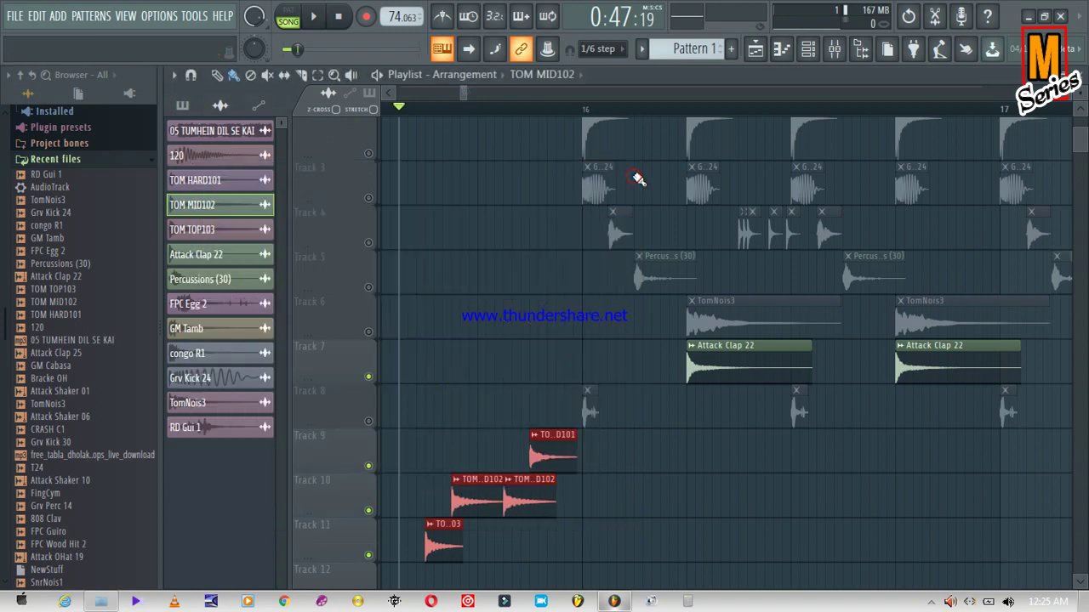
# Adjust the panning of the TOM HARD101 sample, normalize it and play the TOM fill again
pyautogui.doubleClick(348, 457)
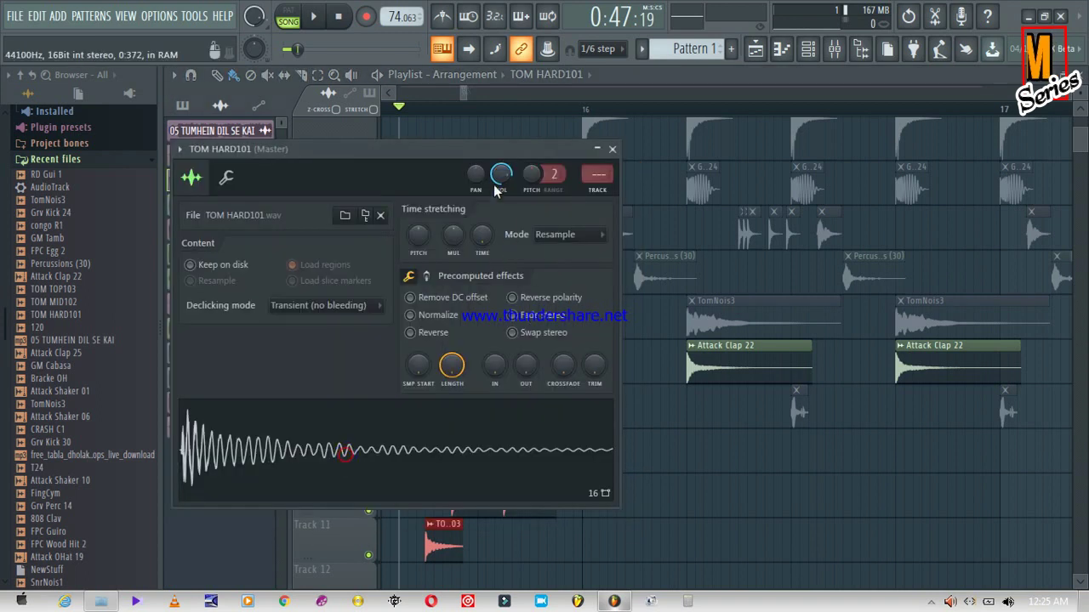
pyautogui.moveTo(475, 174); pyautogui.dragTo(475, 165)
pyautogui.click(410, 315)
pyautogui.click(613, 149)
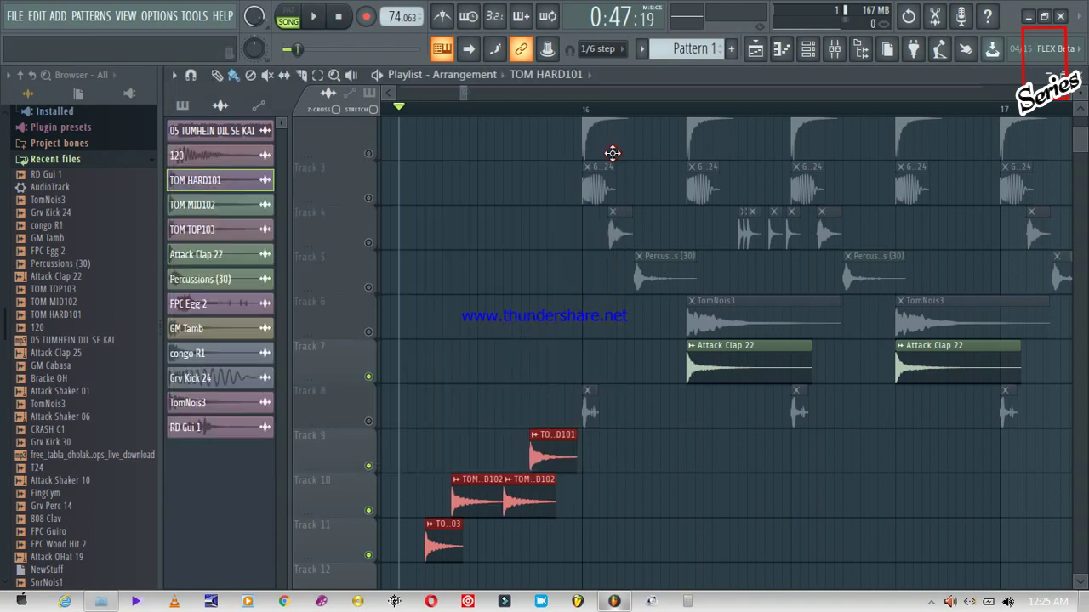
pyautogui.press('space')
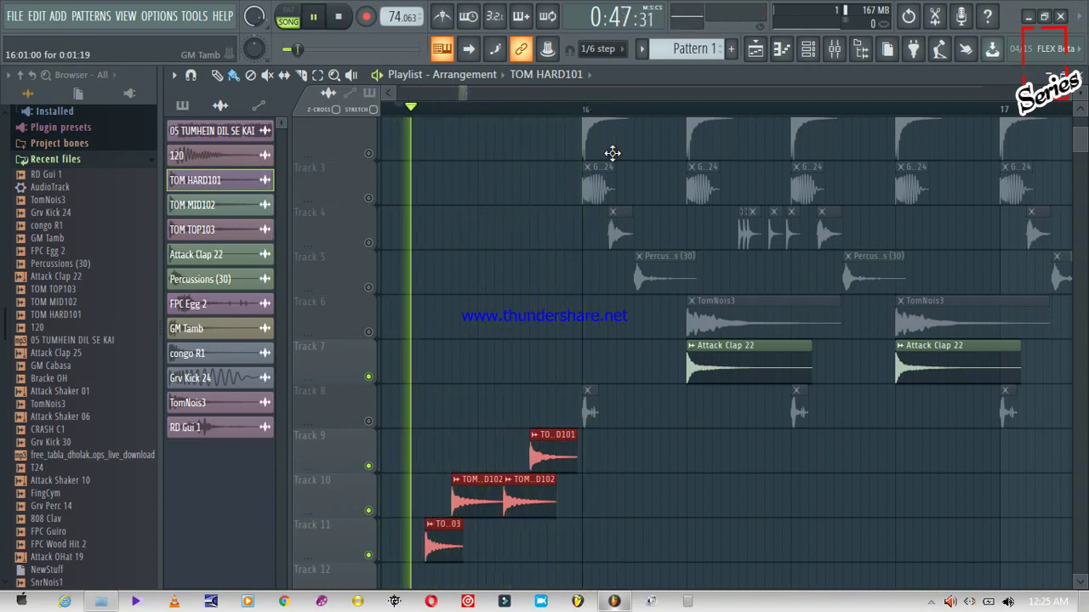
pyautogui.press('space')
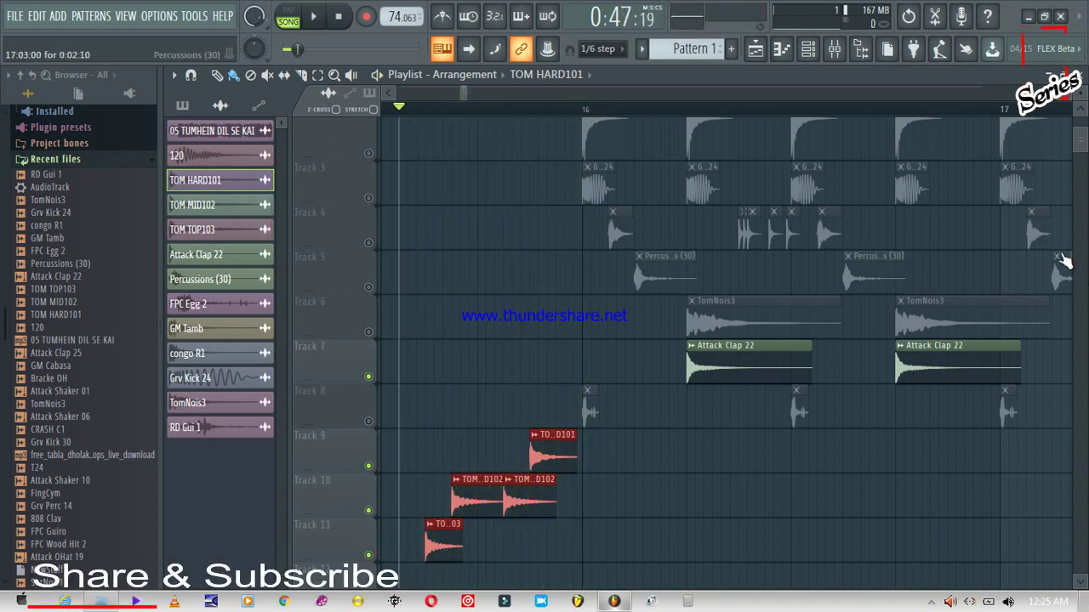
# Unmute Track 2 and add a GM Tamb clip before bar 16, aligned with the start of the TOM TOP103 clip
pyautogui.moveTo(1080, 146); pyautogui.dragTo(1082, 148)
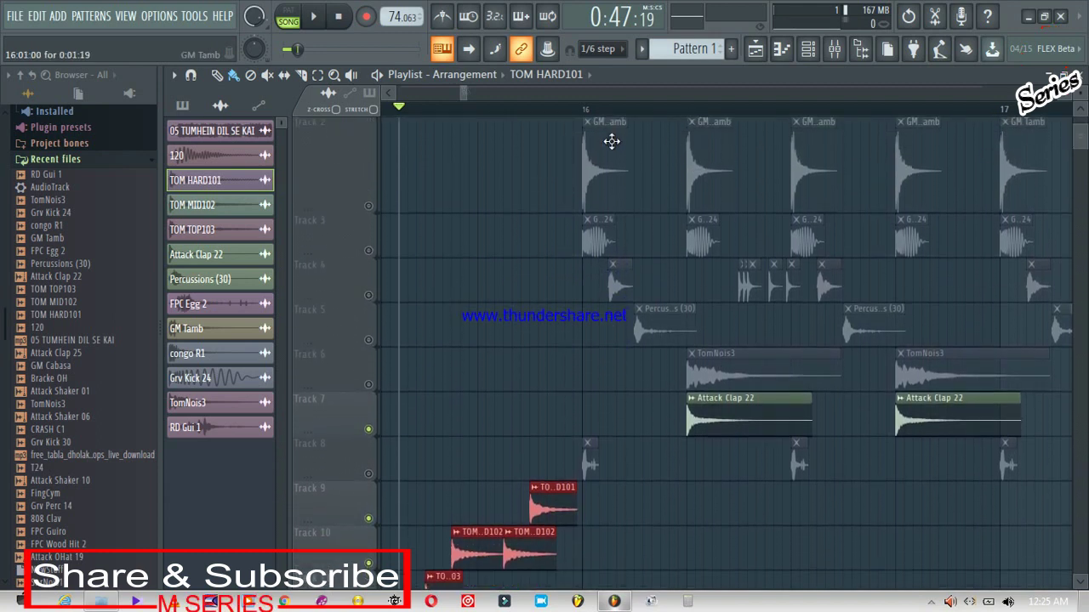
pyautogui.click(604, 49)
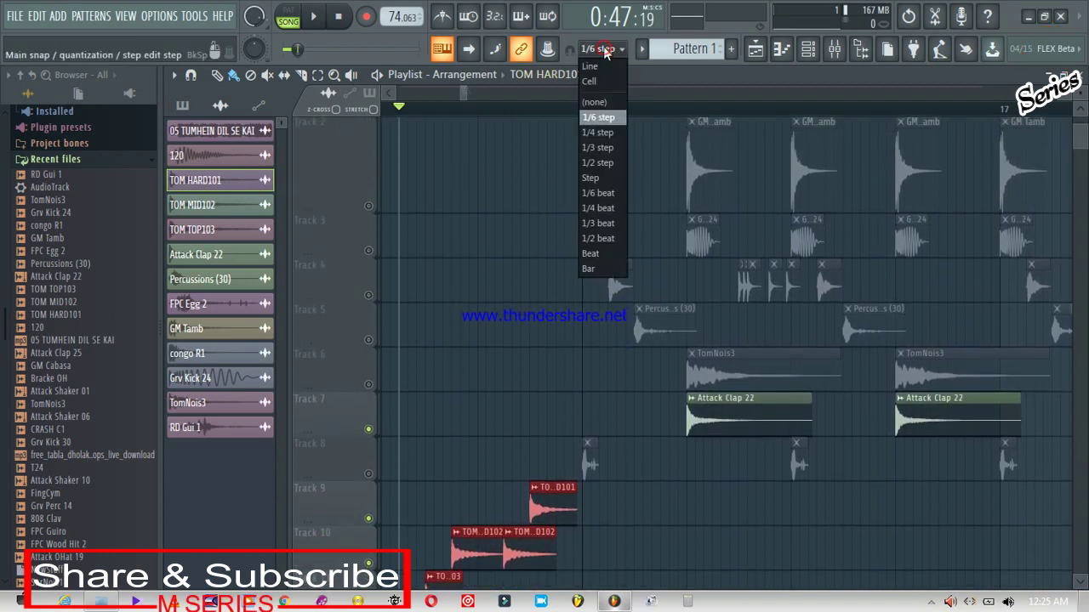
pyautogui.click(604, 49)
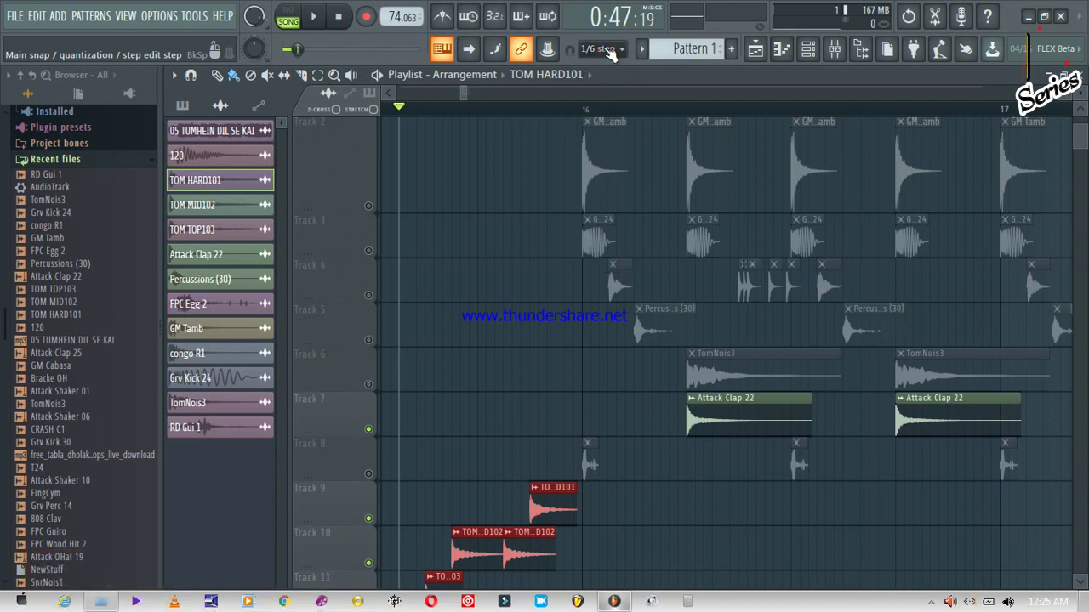
pyautogui.click(368, 207)
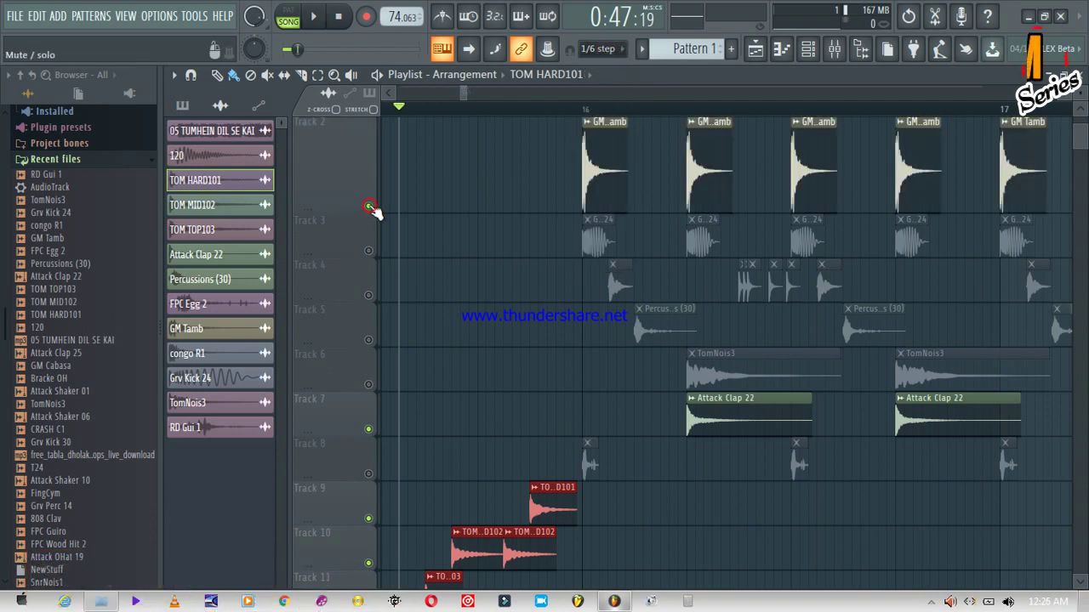
pyautogui.click(601, 162)
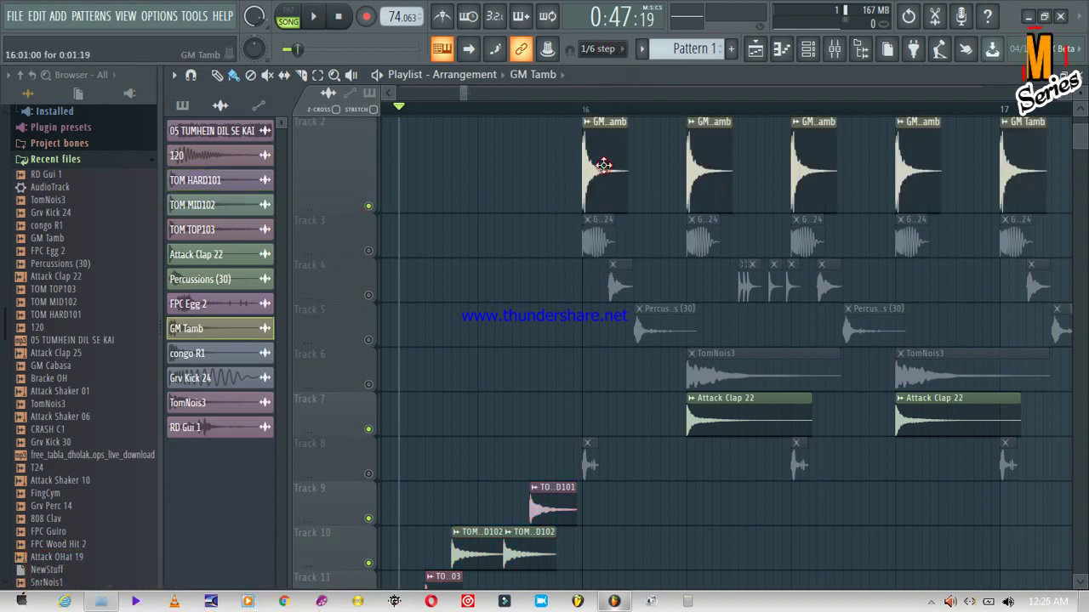
pyautogui.click(425, 165)
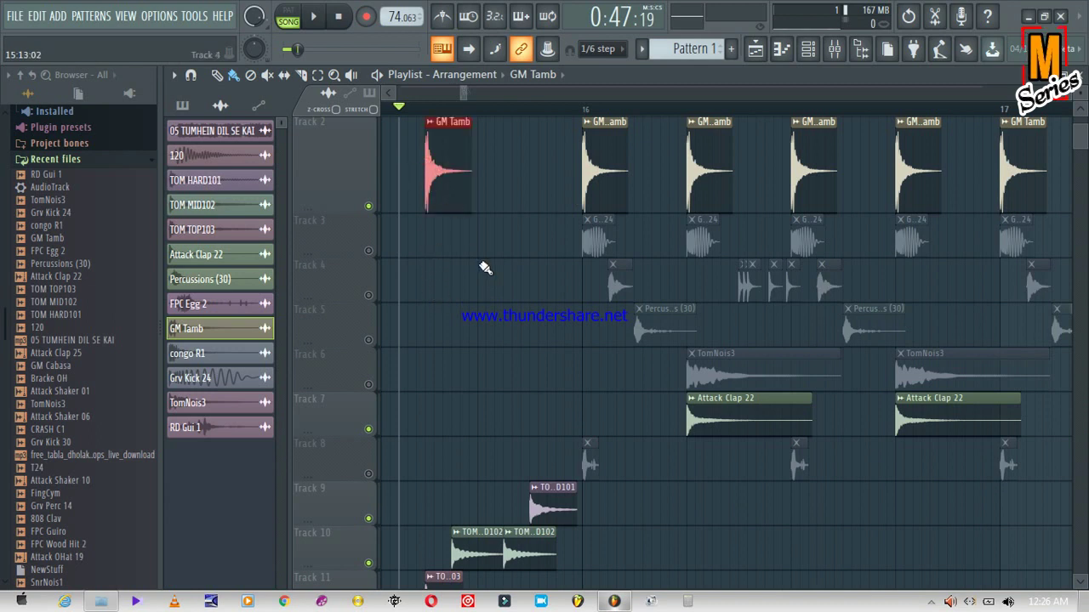
# Add a second GM Tamb clip on Track 2 and align it with the first TOM MID102 clip
pyautogui.click(495, 174)
pyautogui.moveTo(513, 177); pyautogui.dragTo(480, 180)
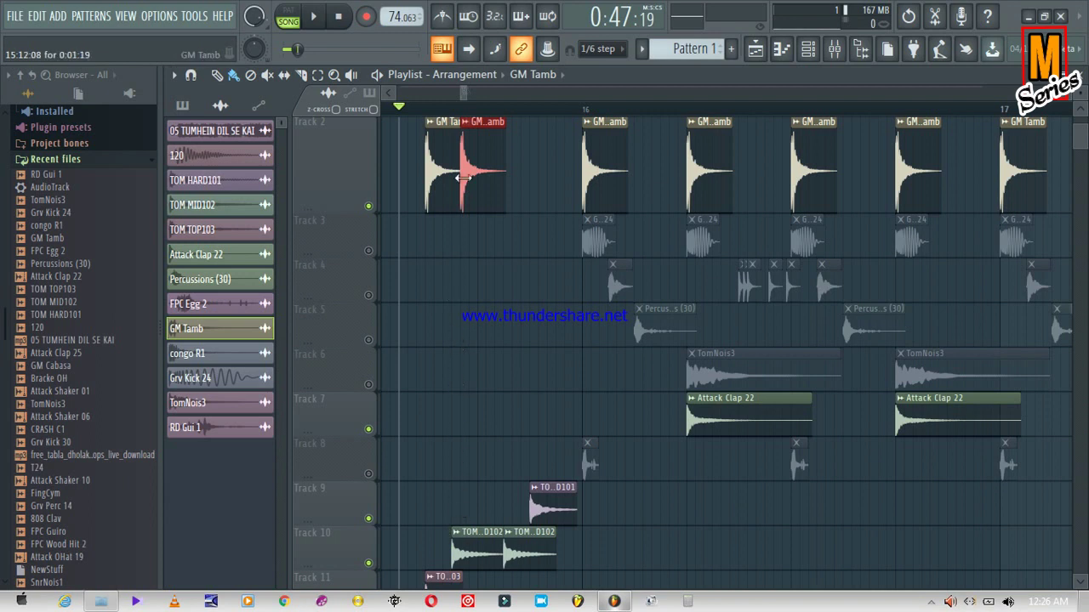
pyautogui.moveTo(476, 176); pyautogui.dragTo(473, 178)
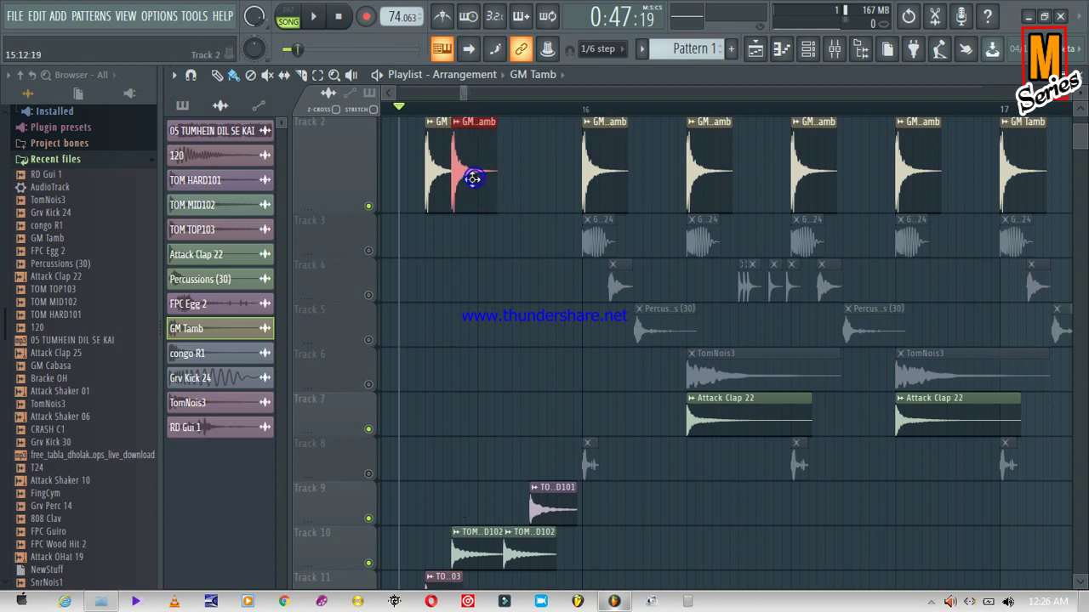
# Play the fill before bar 16 to check the timing of the second GM Tamb clip against the toms
pyautogui.press('space')
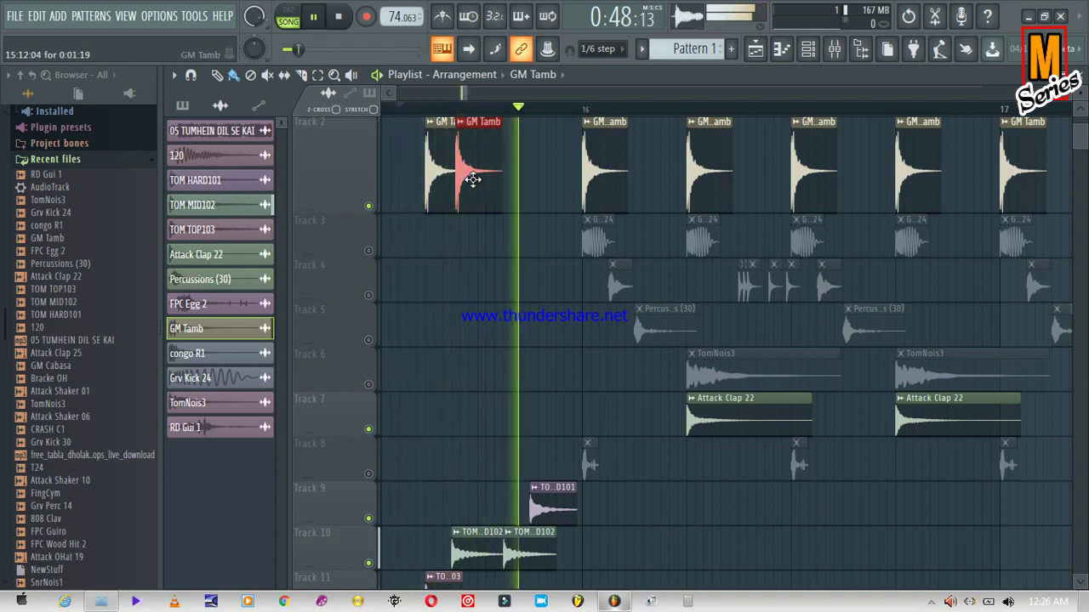
pyautogui.press('space')
pyautogui.press('space')
pyautogui.press('space')
# Add a third GM Tamb clip on Track 2, align it with the second TOM MID102 clip and play the fill
pyautogui.click(516, 186)
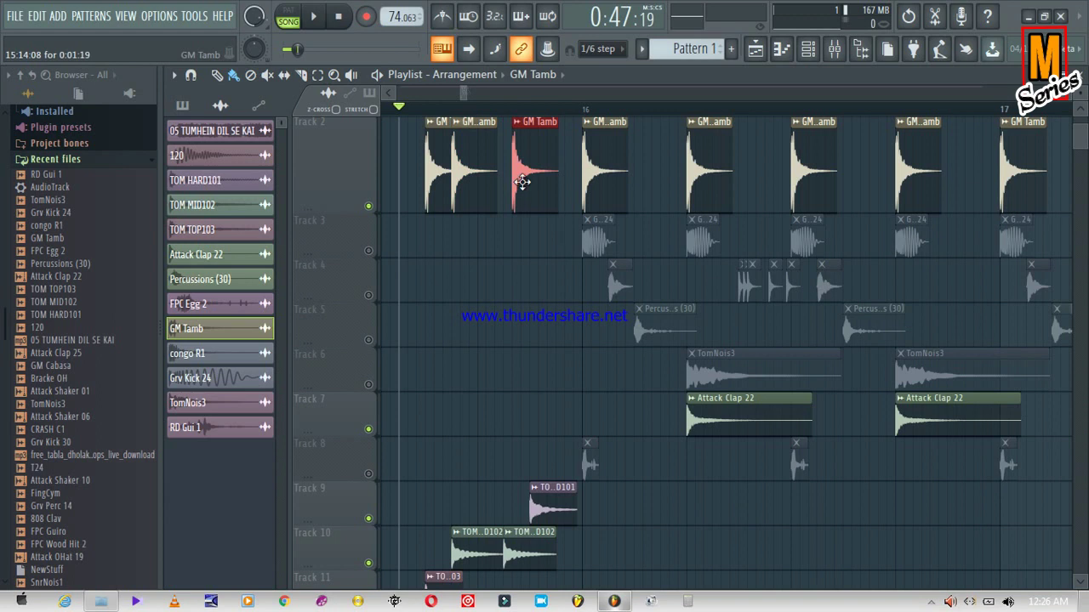
pyautogui.press('space')
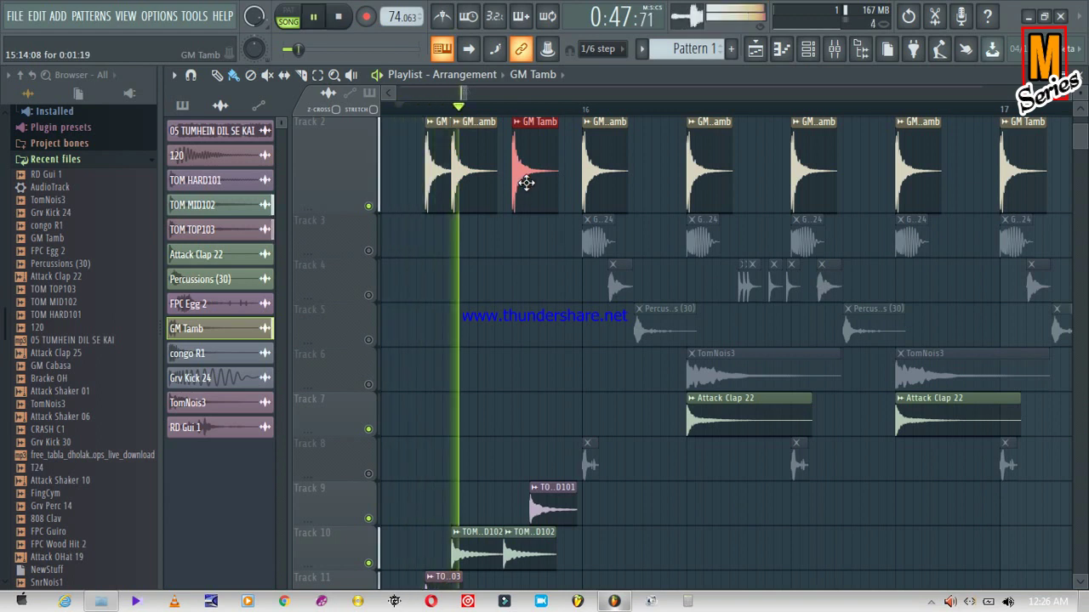
pyautogui.press('space')
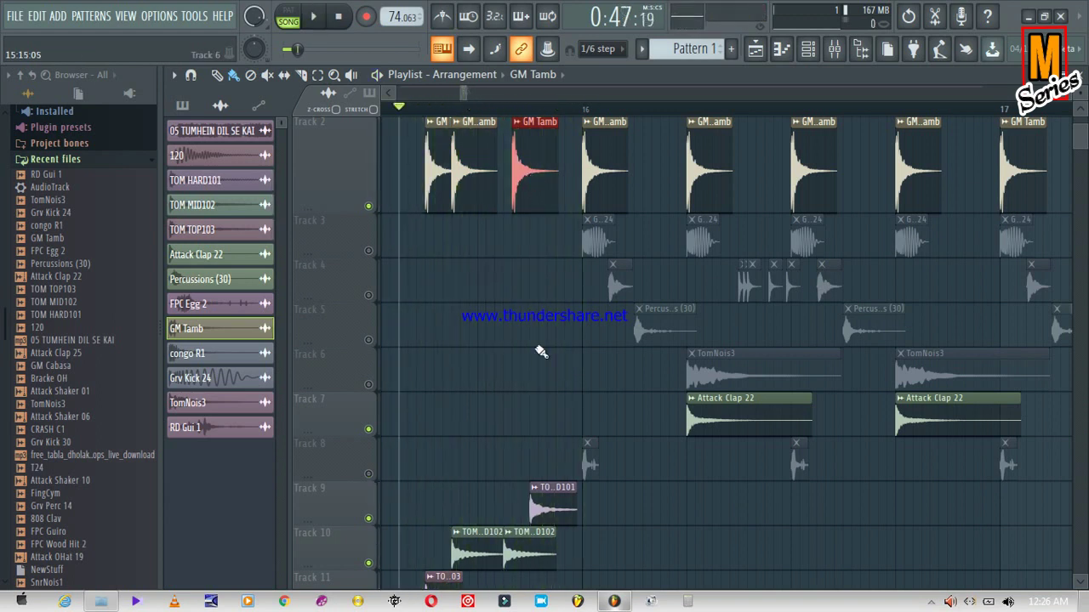
pyautogui.moveTo(529, 170); pyautogui.dragTo(523, 173)
pyautogui.press('space')
pyautogui.press('space')
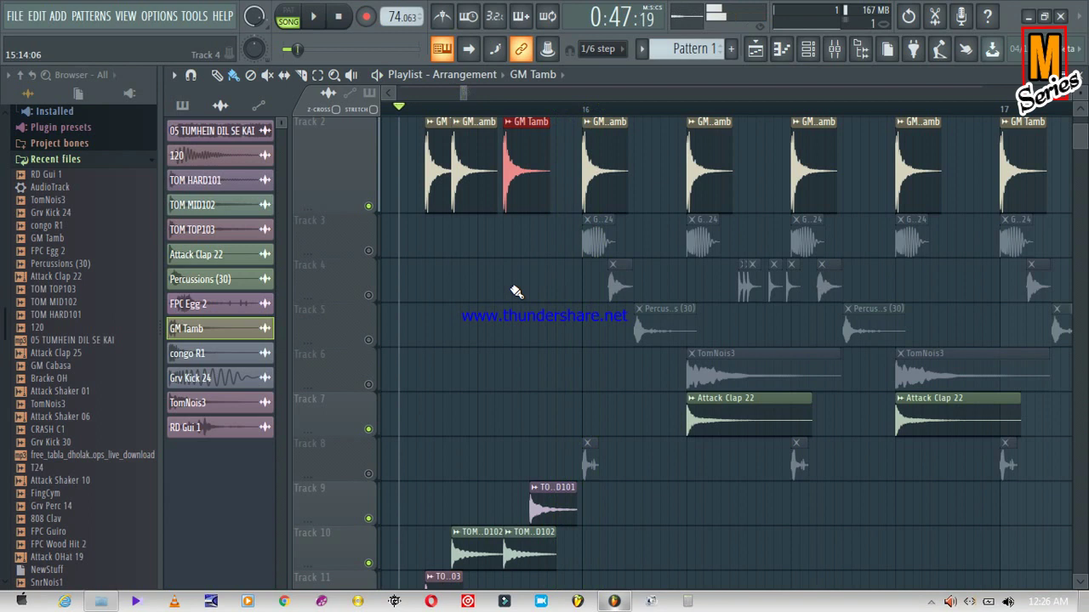
# Add a fourth GM Tamb clip on Track 2 aligned with the TOM HARD101 clip, and set the snap back to Line
pyautogui.click(510, 289)
pyautogui.moveTo(532, 285); pyautogui.dragTo(561, 161)
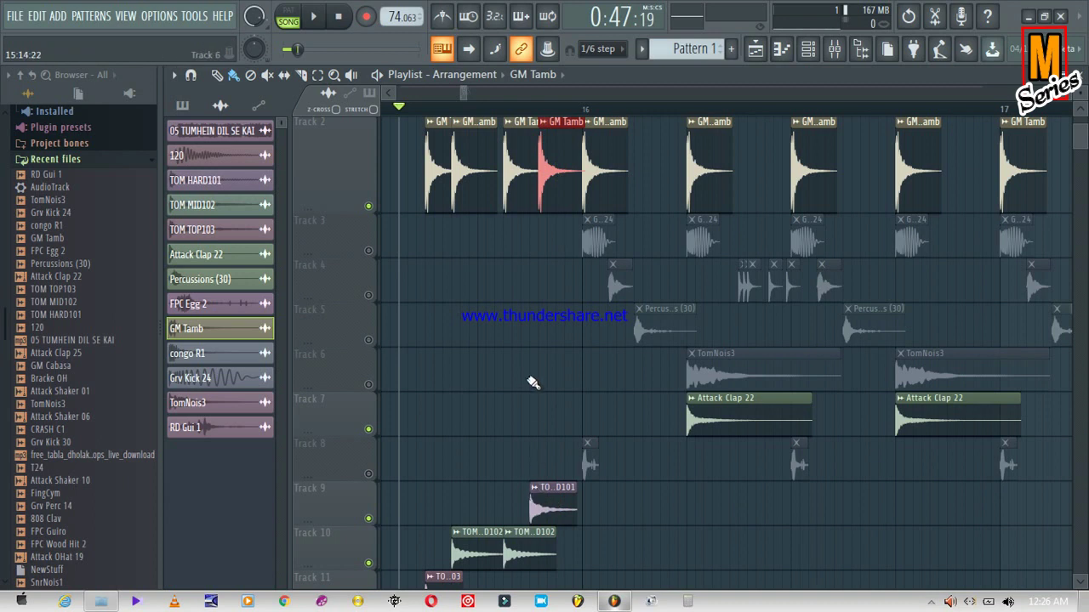
pyautogui.moveTo(561, 164); pyautogui.dragTo(552, 172)
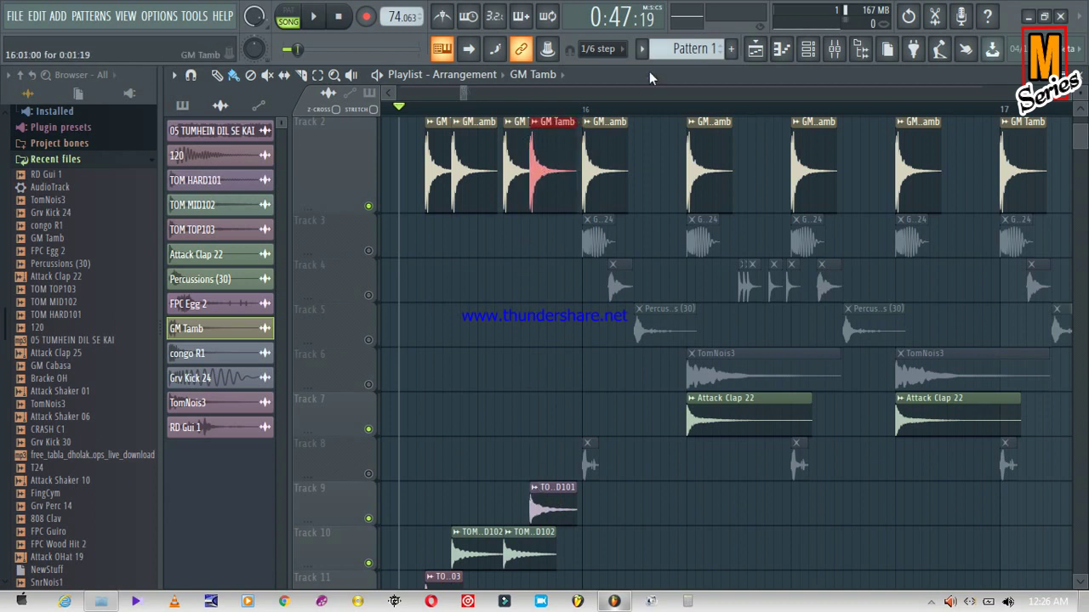
pyautogui.click(598, 51)
pyautogui.click(596, 72)
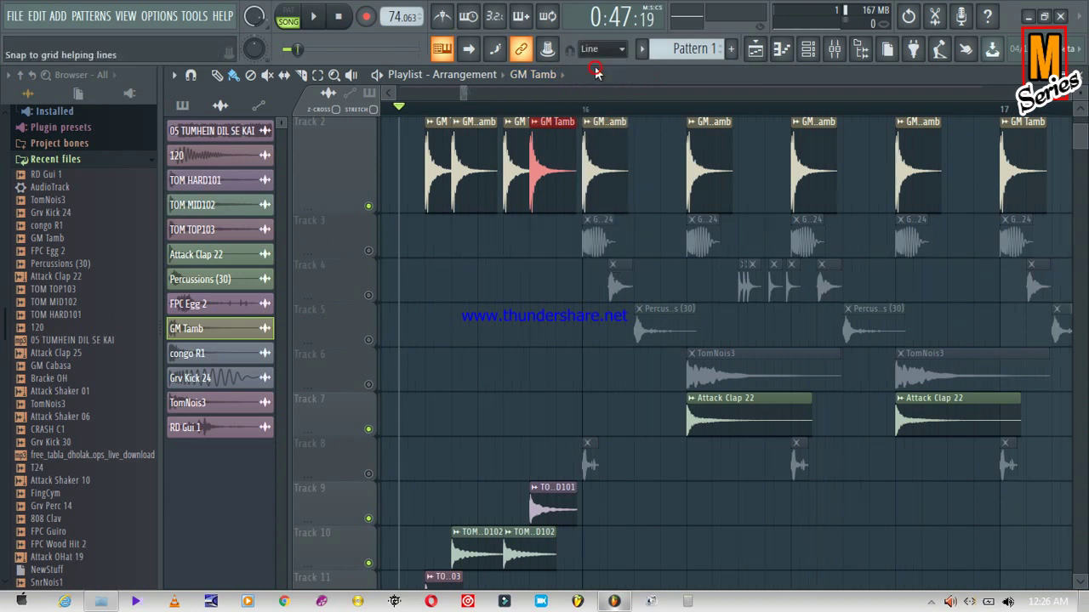
# Play the finished tom and tambourine fill into the beat and unmute the TomNois3 clips on Track 6 during playback
pyautogui.press('space')
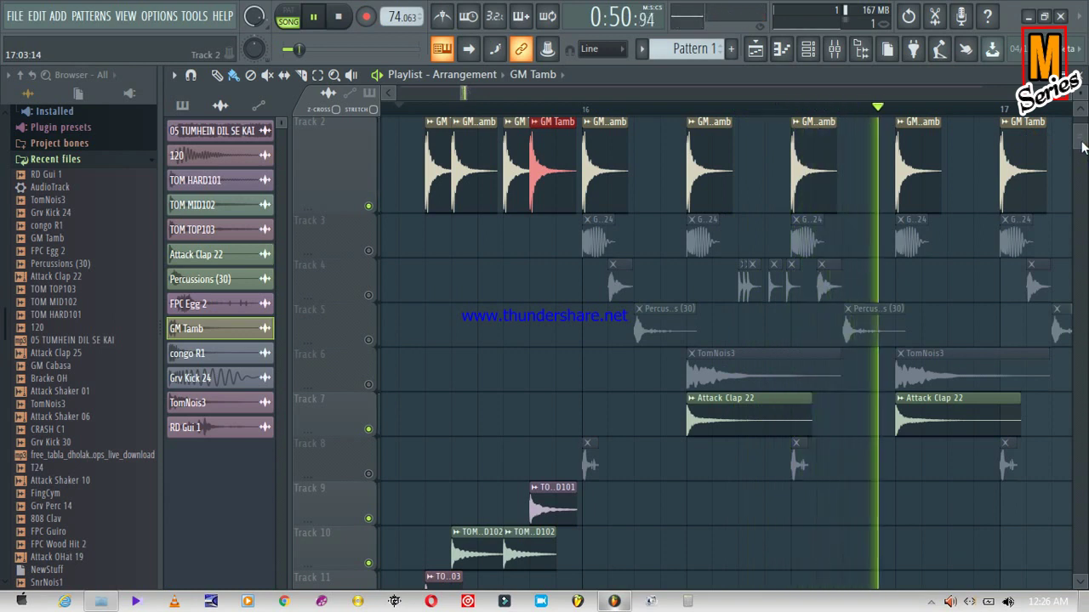
pyautogui.click(368, 385)
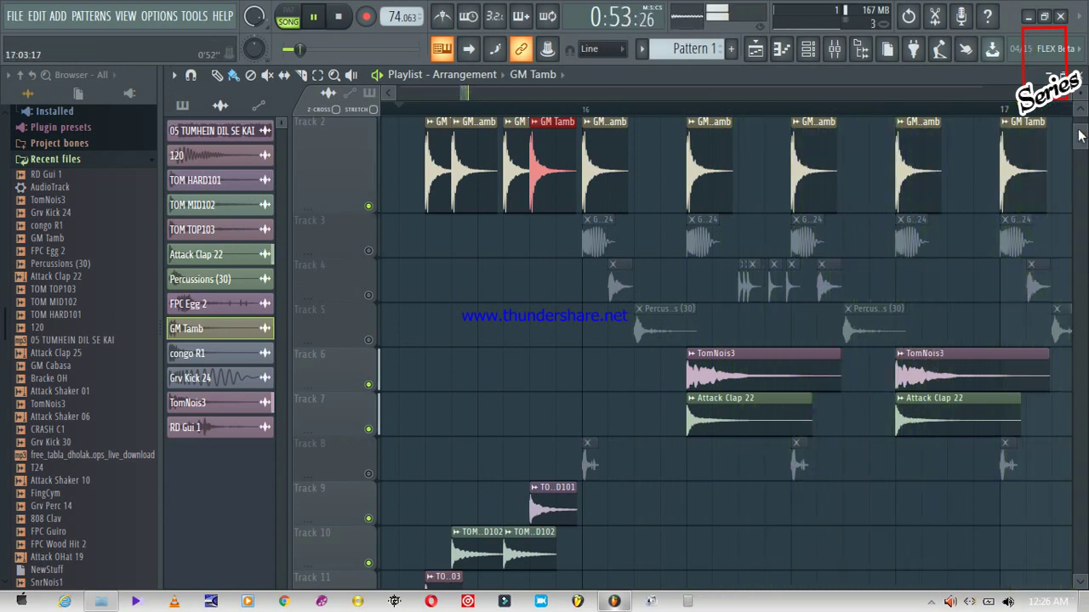
pyautogui.scroll(2, 1081, 136)
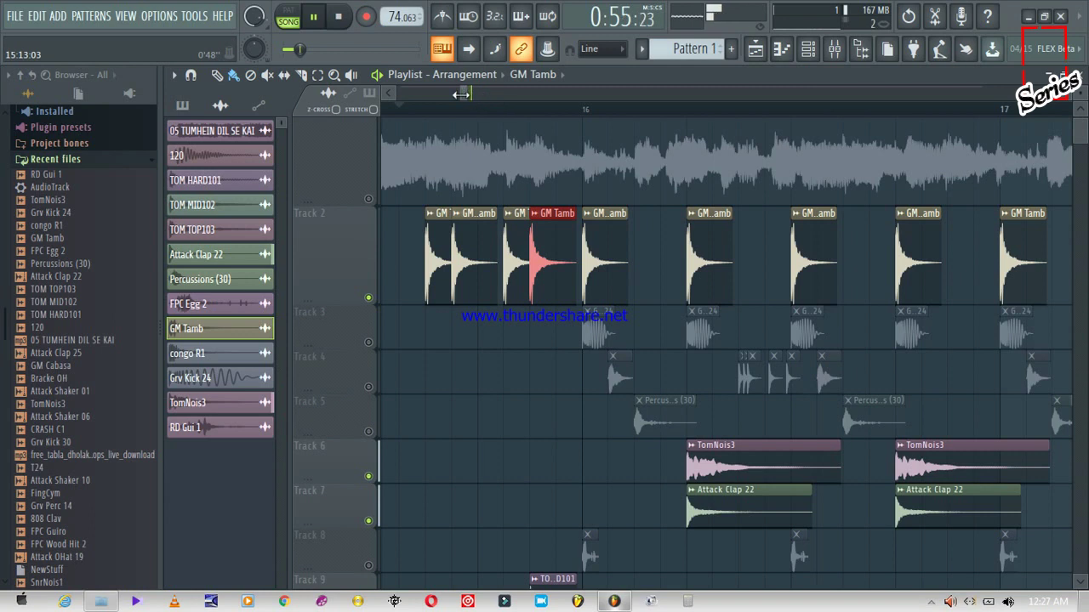
pyautogui.press('space')
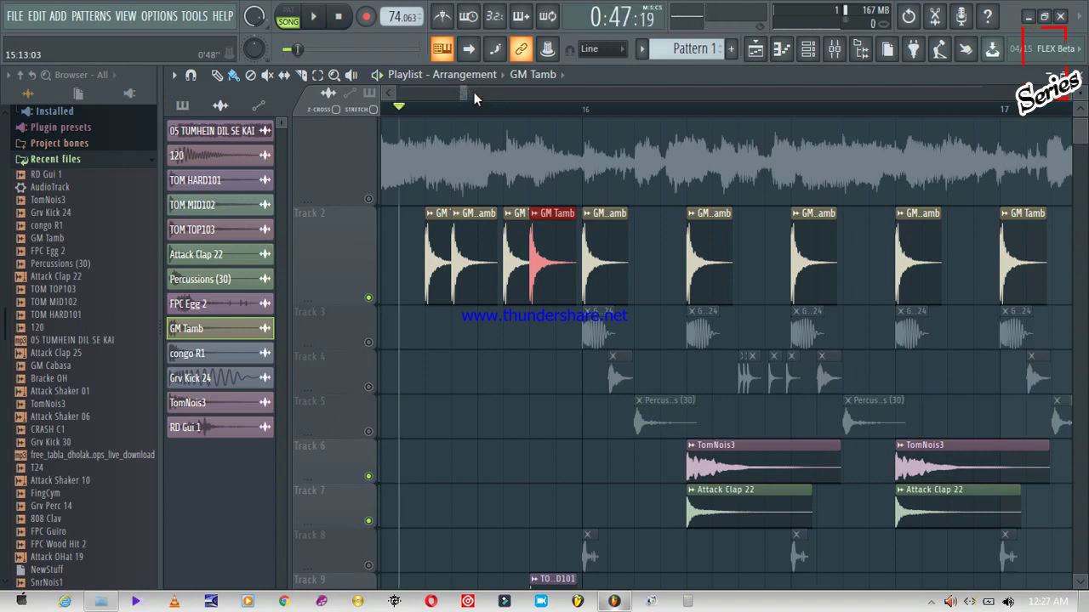
# Unmute the remaining percussion tracks and the song on Track 1, and play the full mix from about bar 15
pyautogui.moveTo(470, 94); pyautogui.dragTo(496, 95)
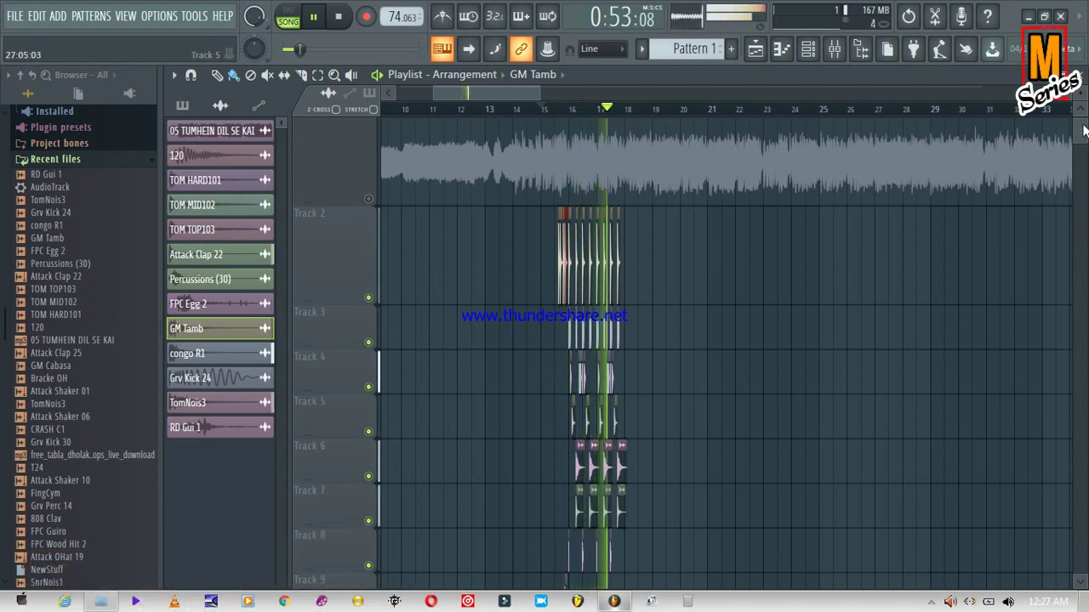
pyautogui.scroll(-2, 1086, 138)
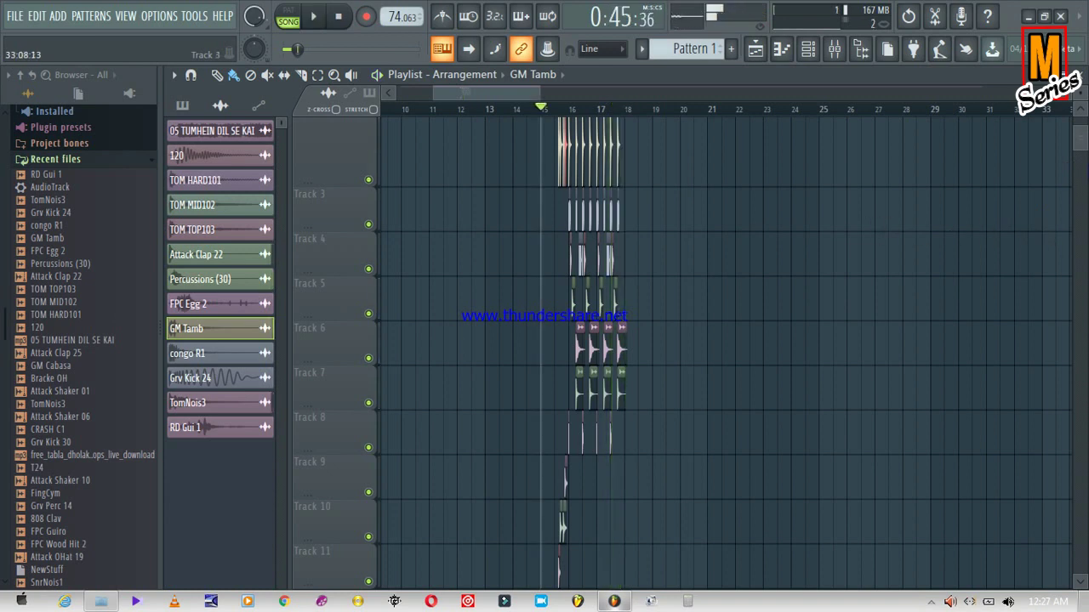
pyautogui.scroll(2, 1076, 140)
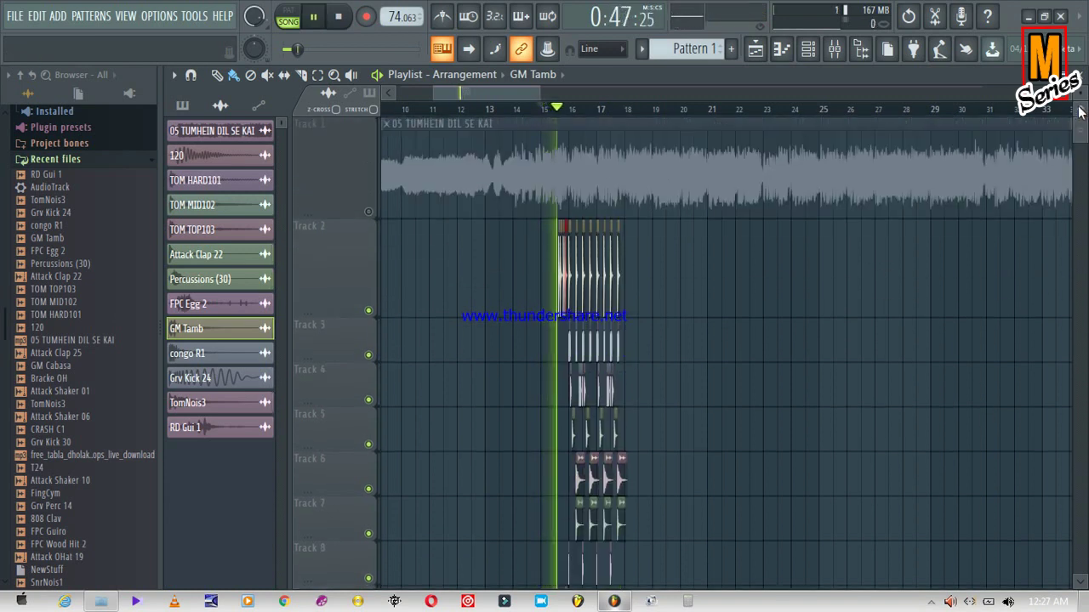
pyautogui.press('space')
pyautogui.press('space')
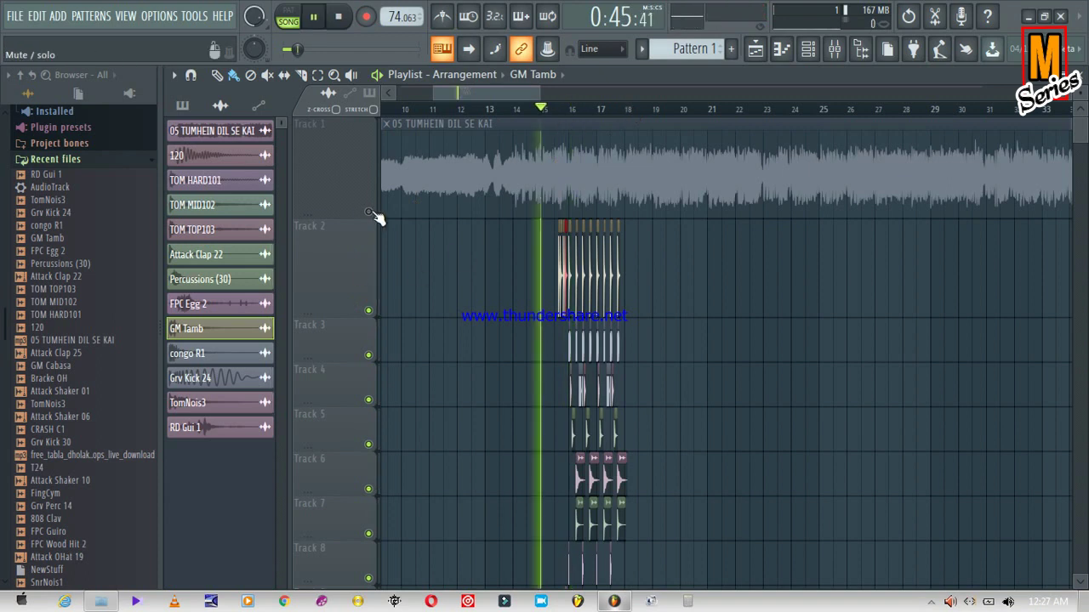
pyautogui.click(368, 212)
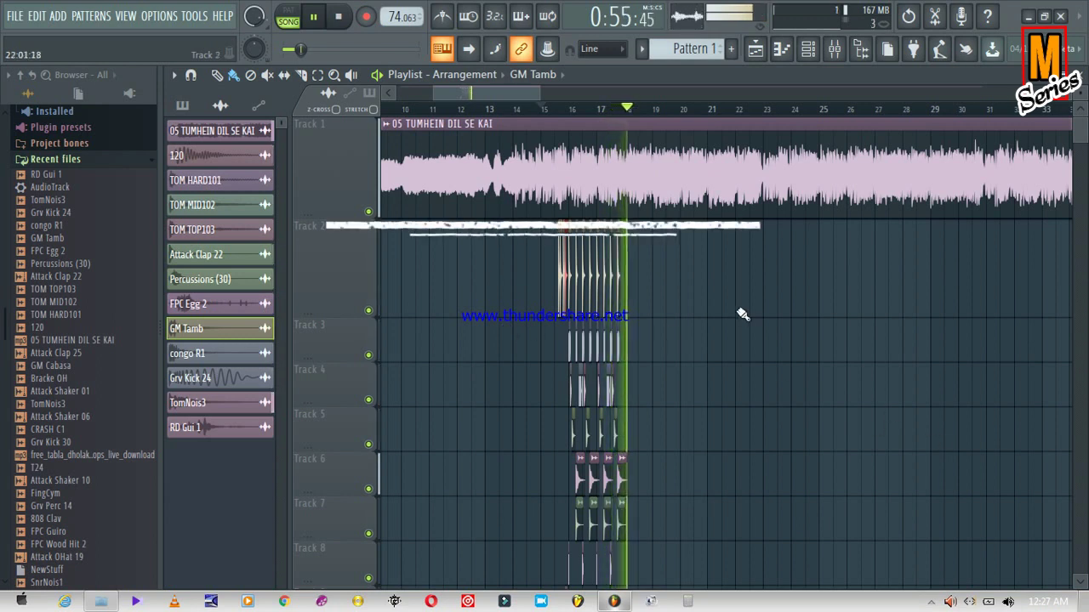
pyautogui.press('space')
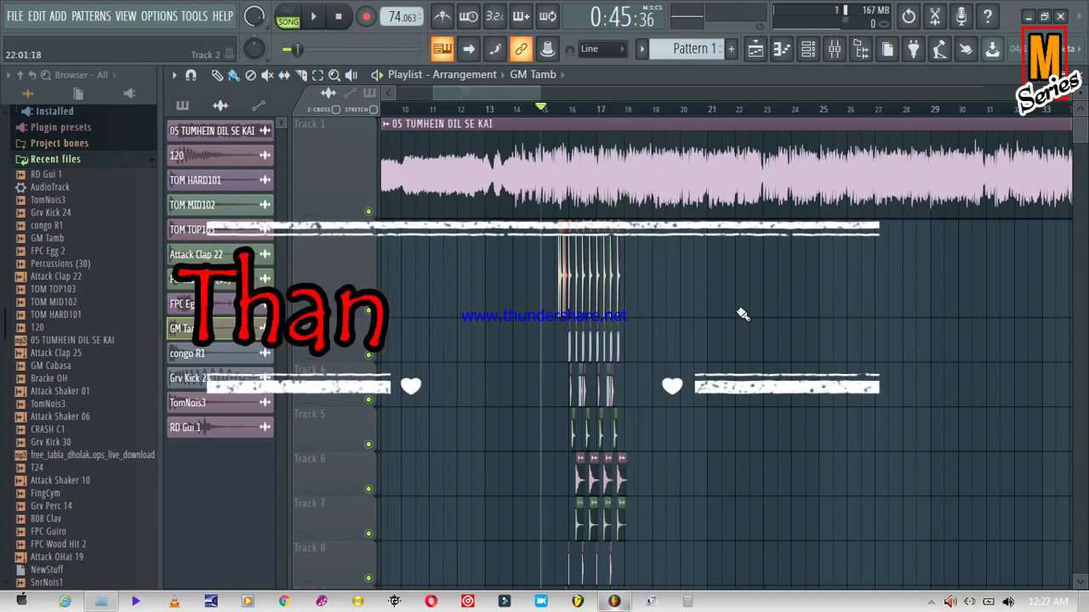